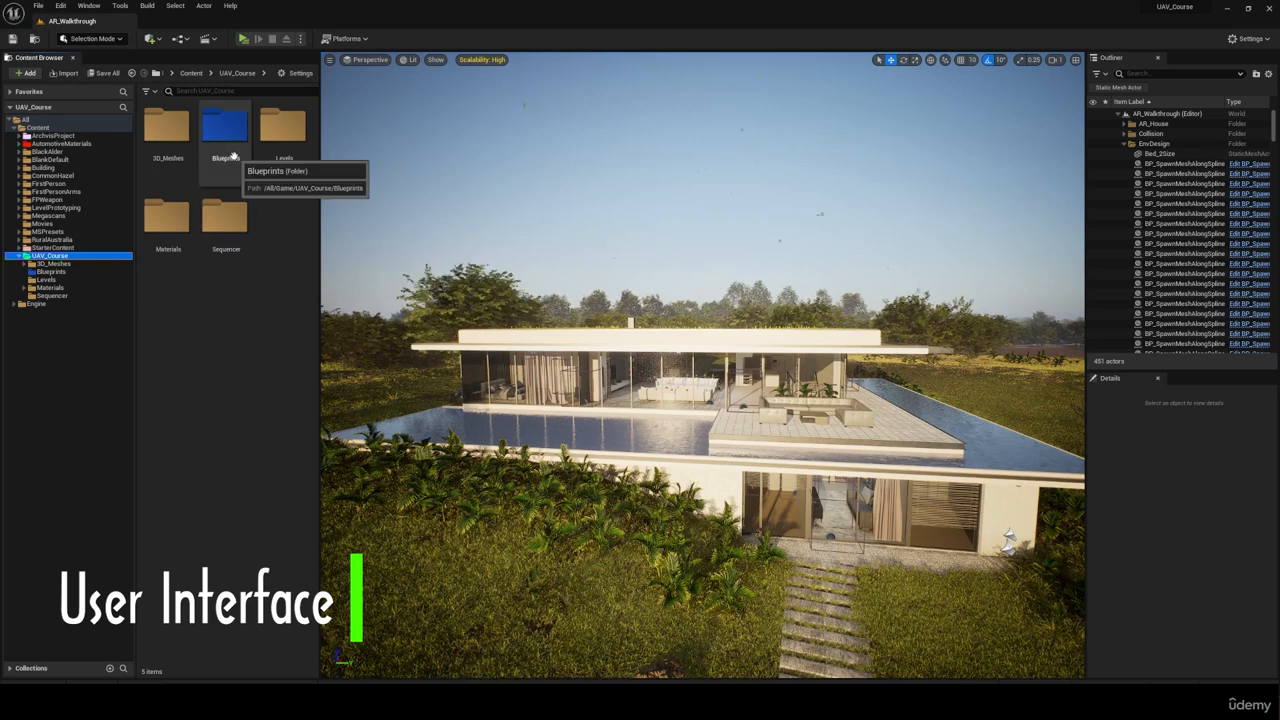
Step: Create a new folder named UI inside the UAV_Course content folder
{"action": "right_click", "coordinate": [277, 224]}
{"action": "left_click", "coordinate": [310, 288]}
{"action": "type", "text": "UI"}
{"action": "key", "text": "Return"}
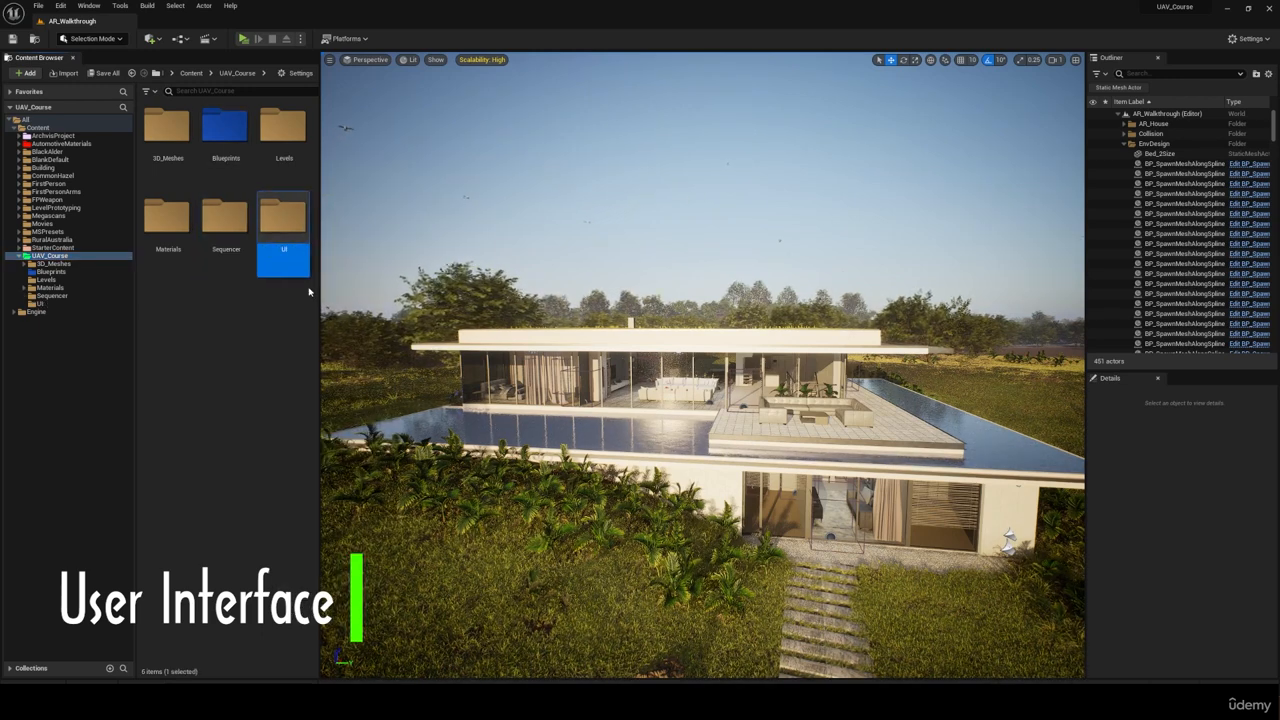
Step: Duplicate the AR_Walkthrough level as AR_MainMenu in the Levels folder, saving the copy and opening it
{"action": "double_click", "coordinate": [284, 130]}
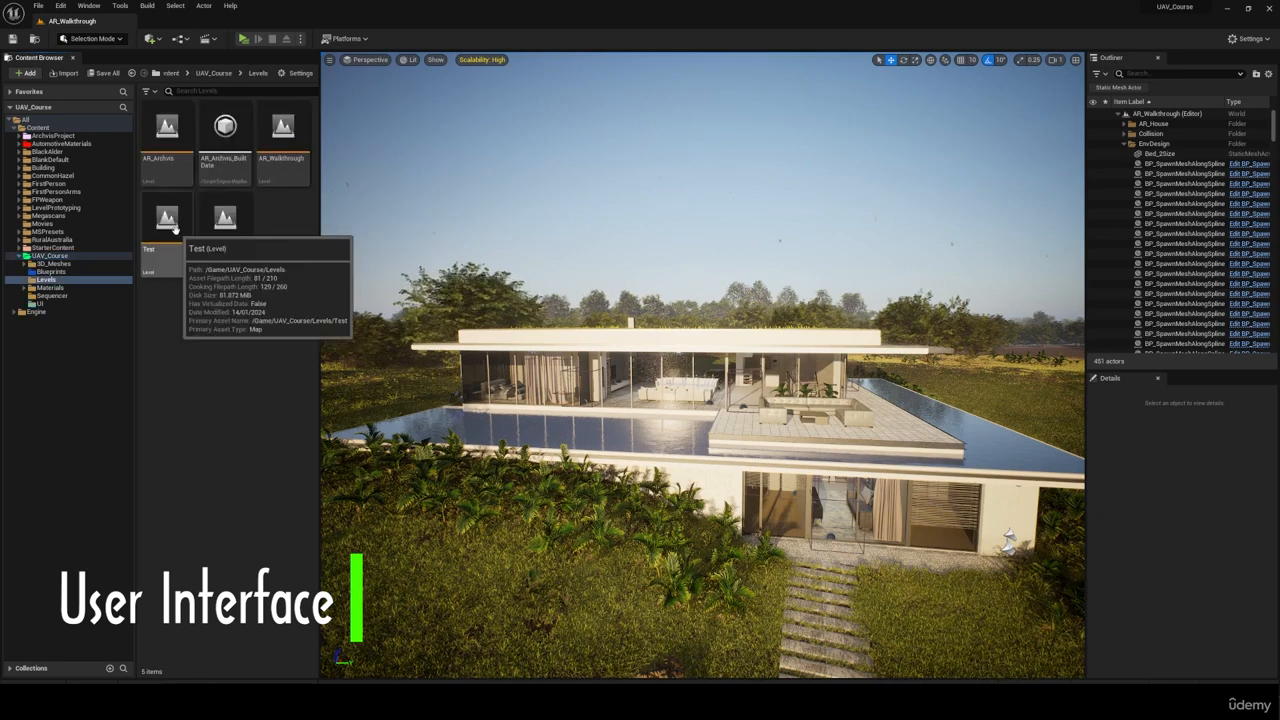
{"action": "right_click", "coordinate": [301, 144]}
{"action": "left_click", "coordinate": [363, 183]}
{"action": "type", "text": "AR_MainMenu"}
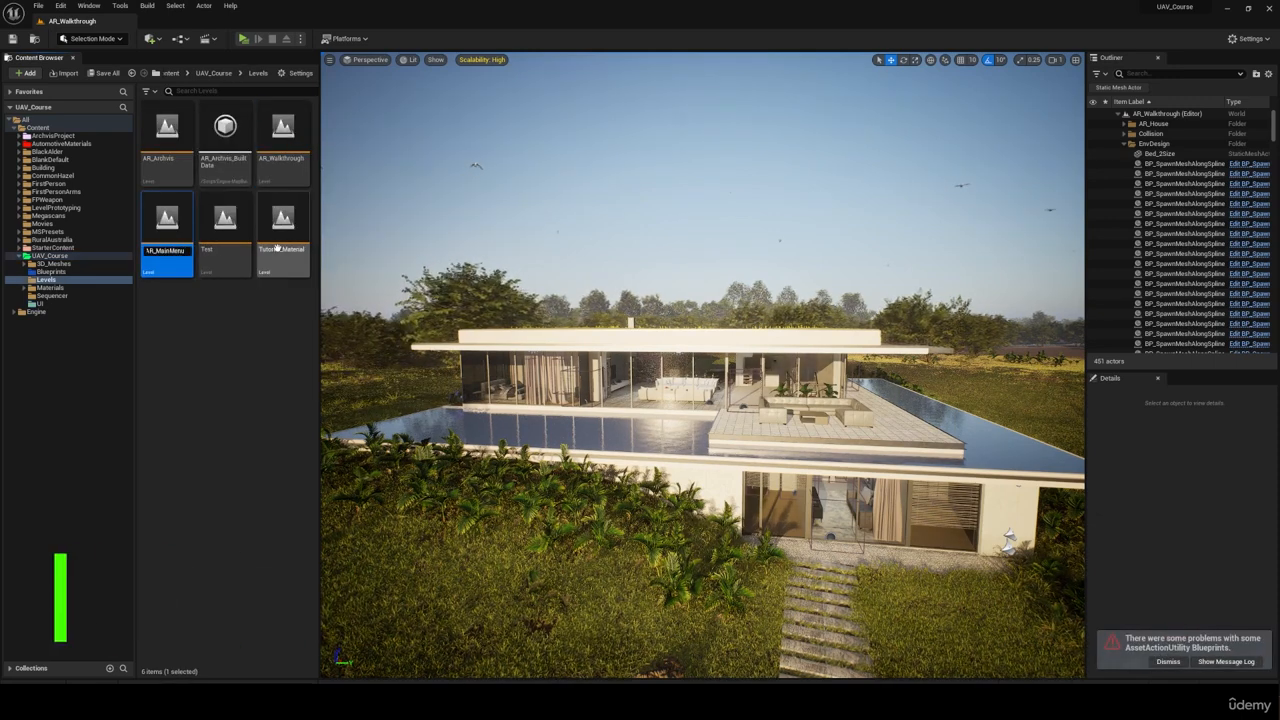
{"action": "key", "text": "Return"}
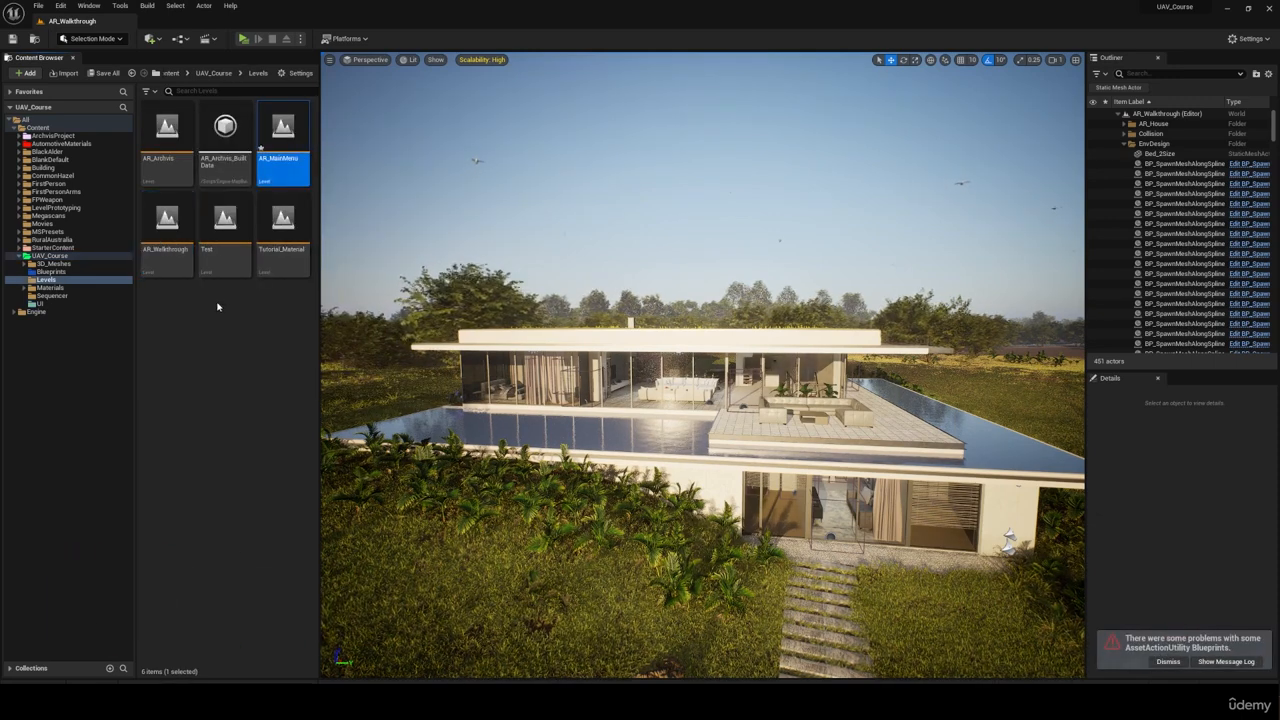
{"action": "double_click", "coordinate": [279, 137]}
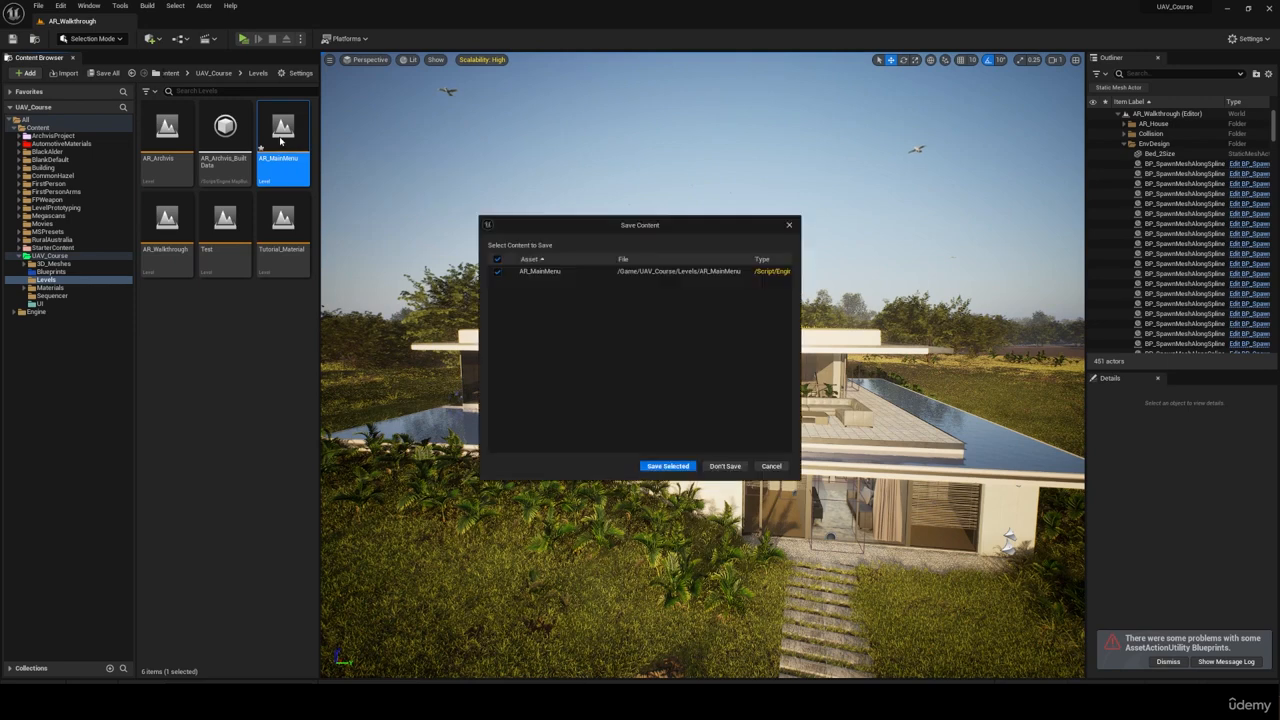
{"action": "left_click", "coordinate": [641, 467]}
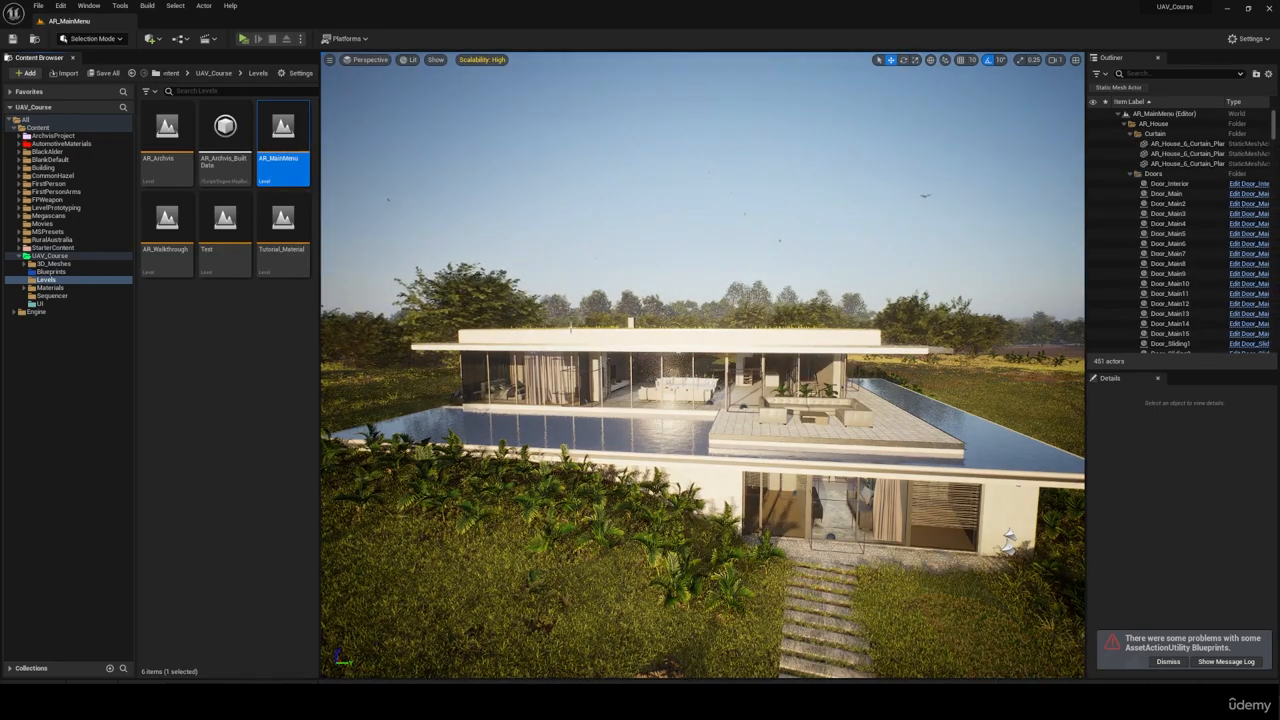
Step: Reframe the viewport to a low, ground-level view of the house front with the stepping-stone path leading towards it
{"action": "key", "text": "s"}
{"action": "right_click_drag", "start_coordinate": [703, 365], "coordinate": [742, 370]}
{"action": "key", "text": "q"}
{"action": "key", "text": "d"}
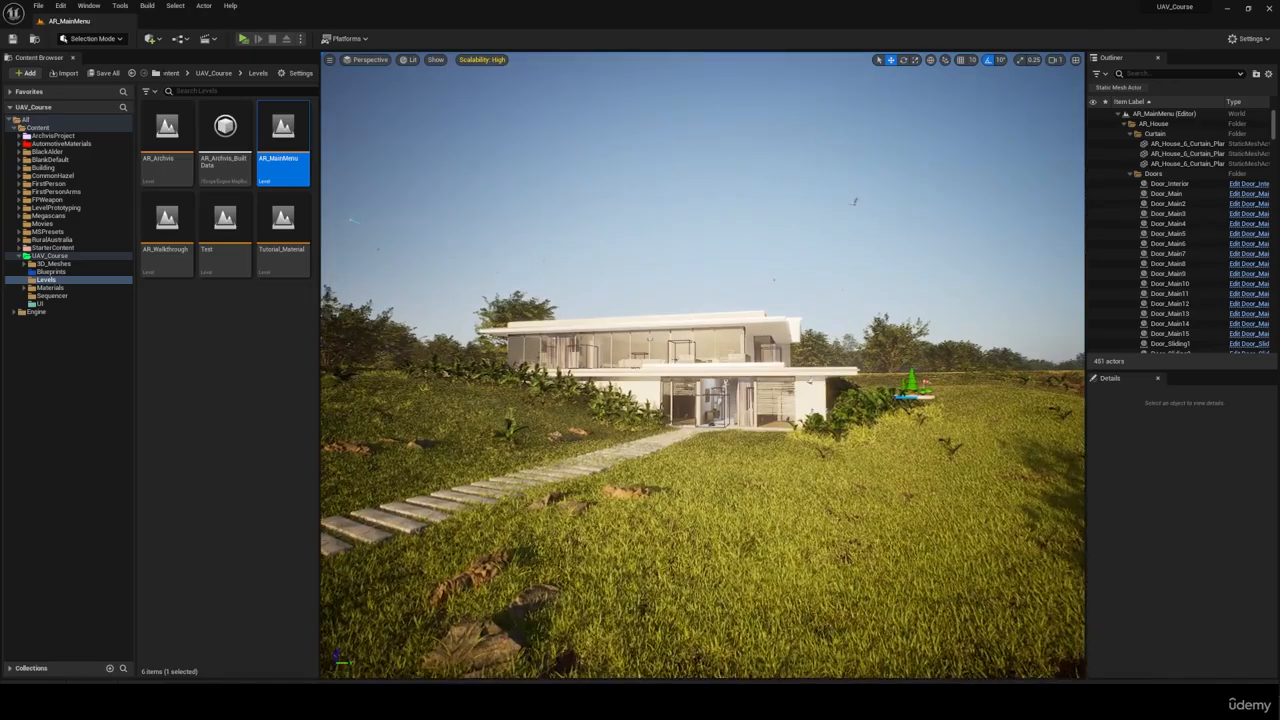
{"action": "right_click_drag", "start_coordinate": [680, 226], "coordinate": [684, 294]}
{"action": "key", "text": "q"}
{"action": "key", "text": "e"}
{"action": "key", "text": "q"}
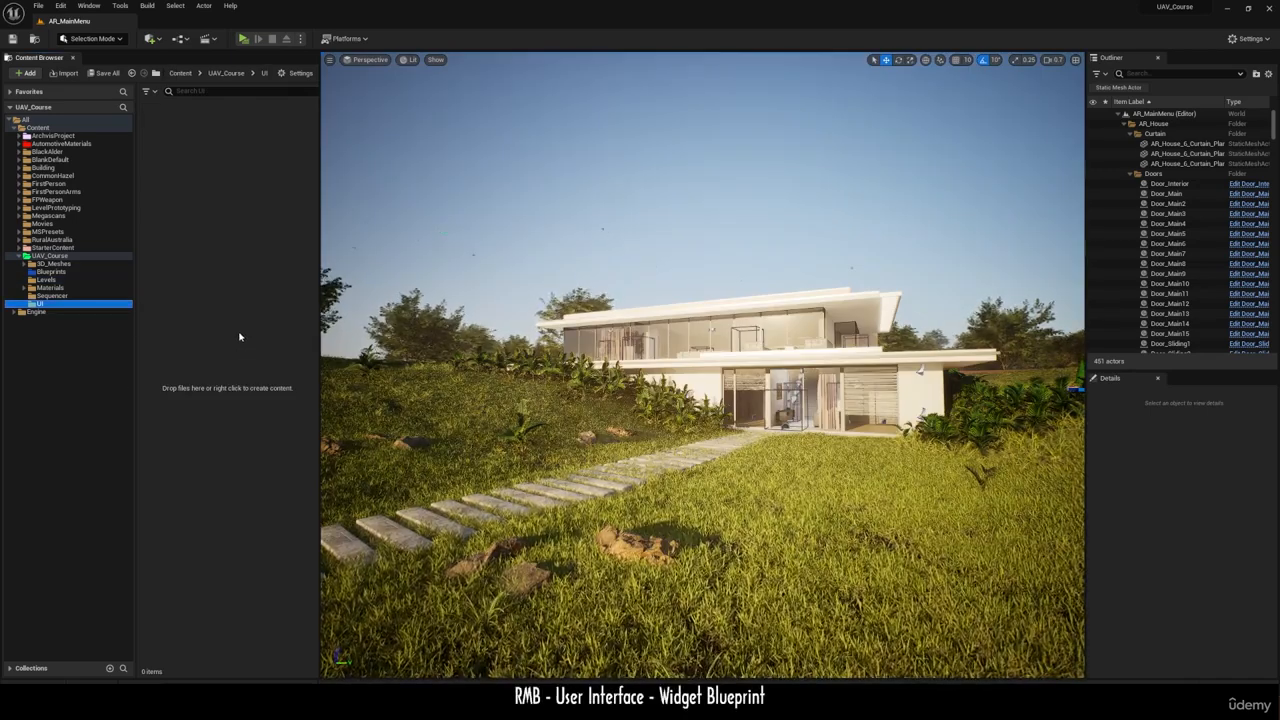
Step: Create a Widget Blueprint named Main_Menu in the UI folder, using User Widget as the parent class
{"action": "right_click", "coordinate": [231, 244]}
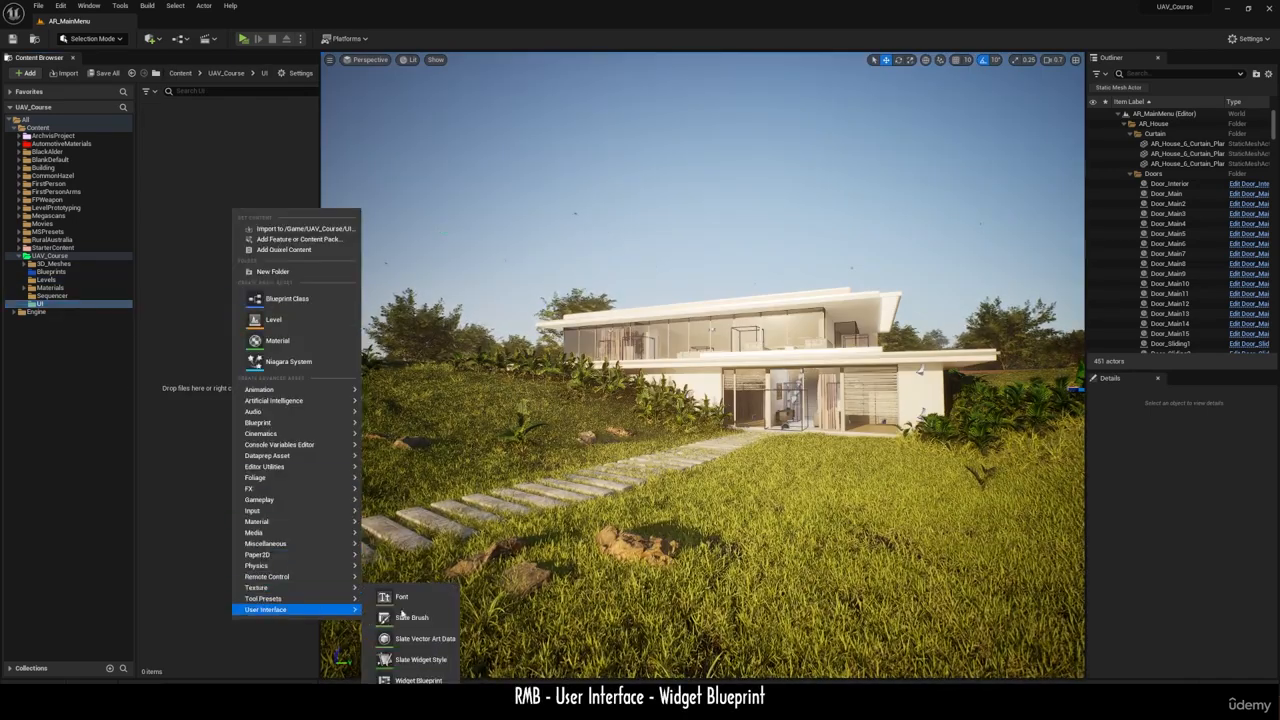
{"action": "left_click", "coordinate": [418, 680]}
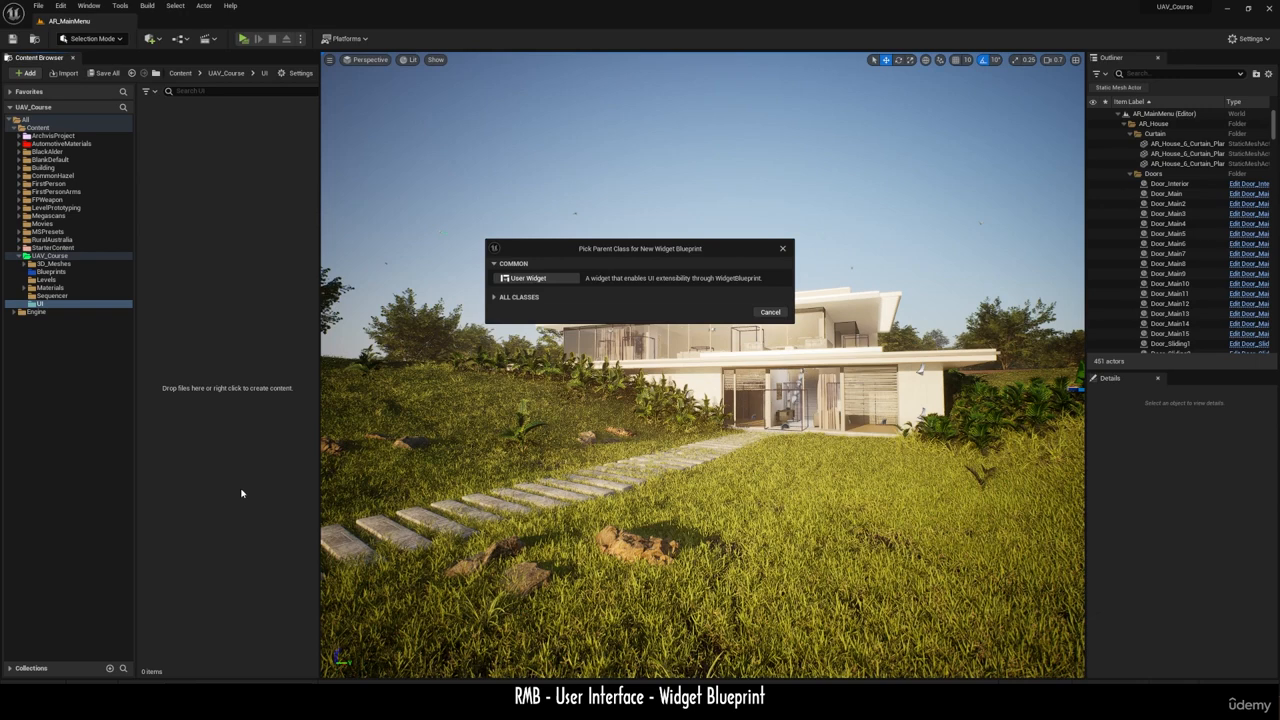
{"action": "left_click", "coordinate": [525, 279]}
{"action": "type", "text": "Main"}
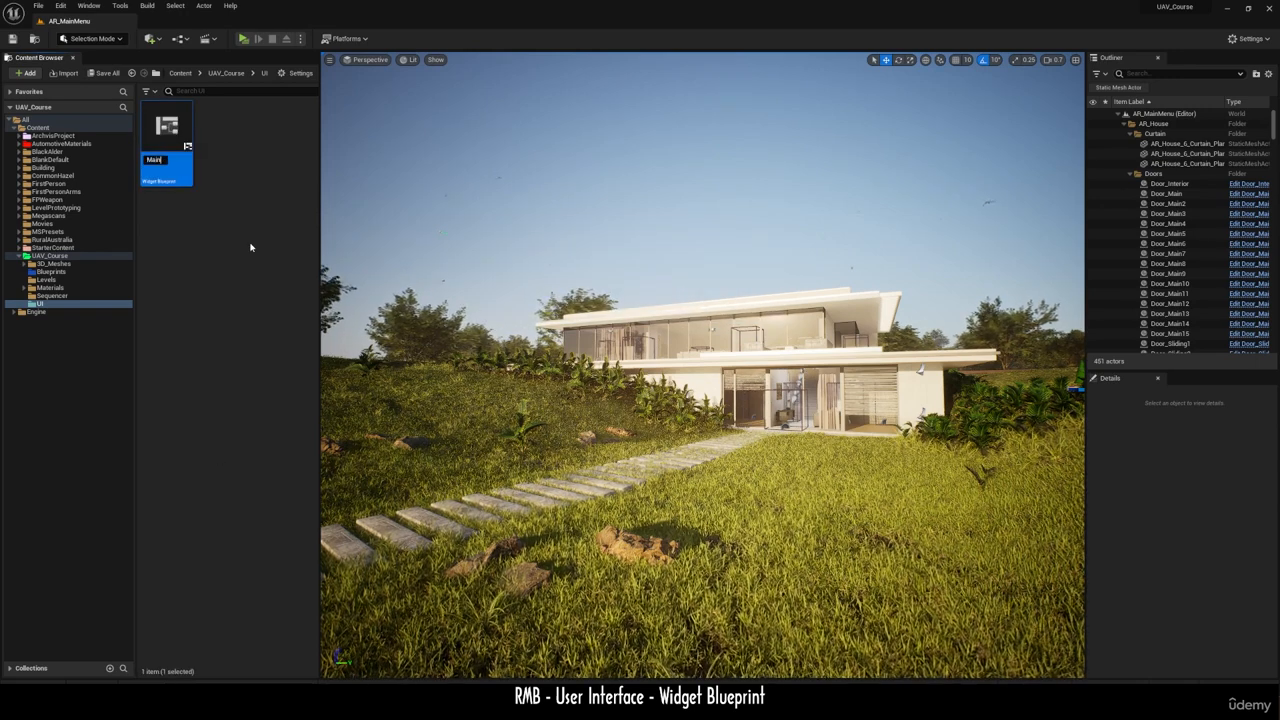
{"action": "type", "text": "_Menu"}
{"action": "key", "text": "Return"}
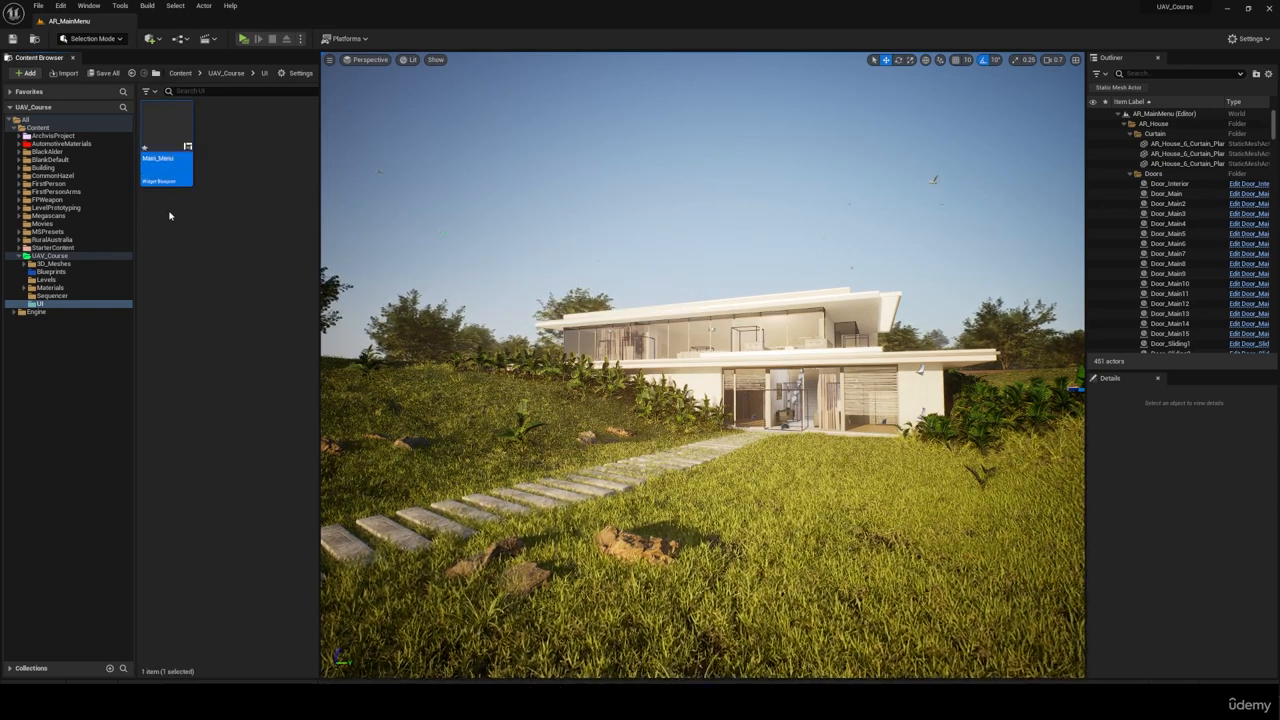
Step: Open the Main_Menu widget blueprint and dock its editor beside the AR_MainMenu level tab
{"action": "double_click", "coordinate": [166, 160]}
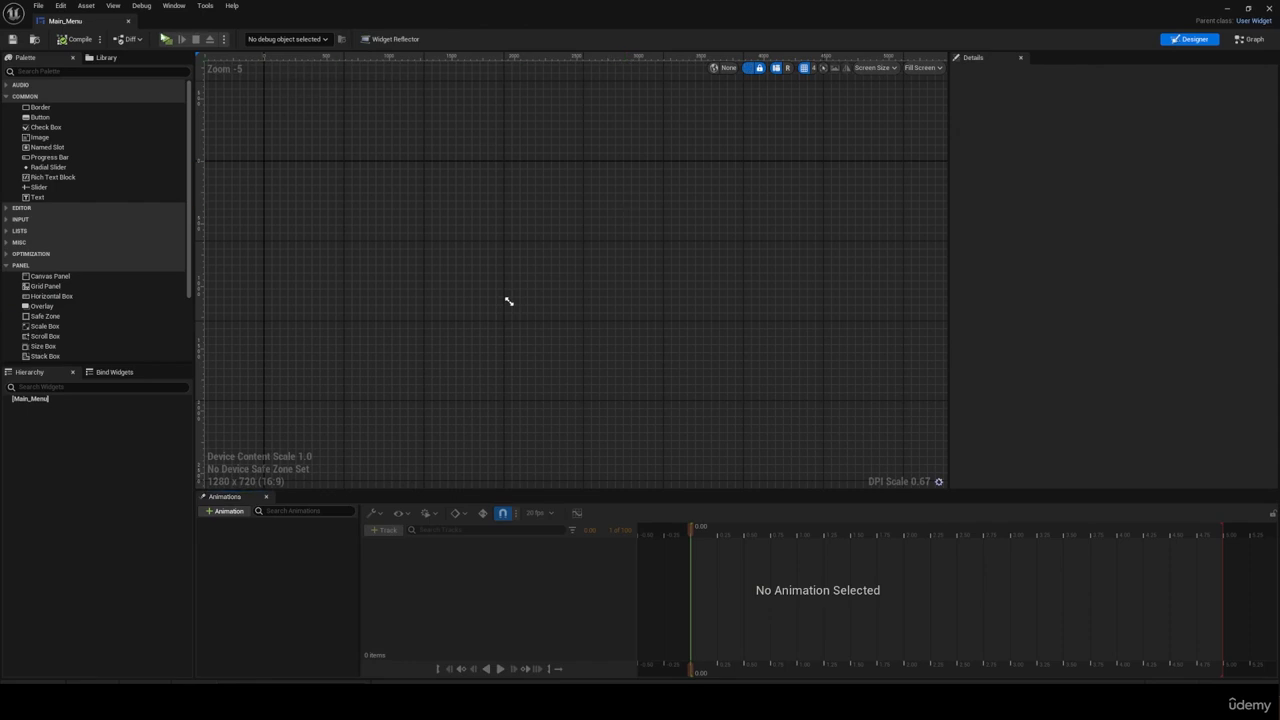
{"action": "double_click", "coordinate": [427, 22]}
{"action": "left_click_drag", "start_coordinate": [614, 124], "coordinate": [185, 24]}
{"action": "scroll", "coordinate": [552, 317], "scroll_direction": "down", "scroll_amount": 2}
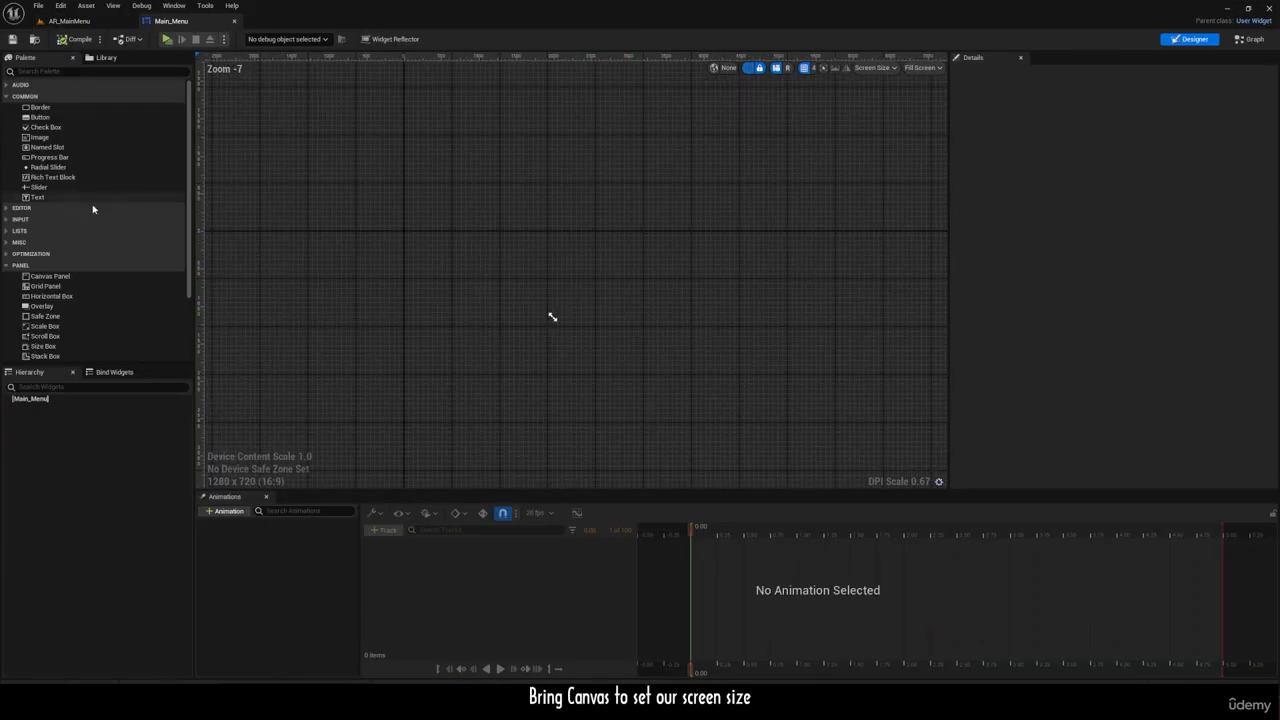
Step: Add a Canvas Panel as the root of the Main_Menu widget
{"action": "left_click_drag", "start_coordinate": [50, 279], "coordinate": [418, 343]}
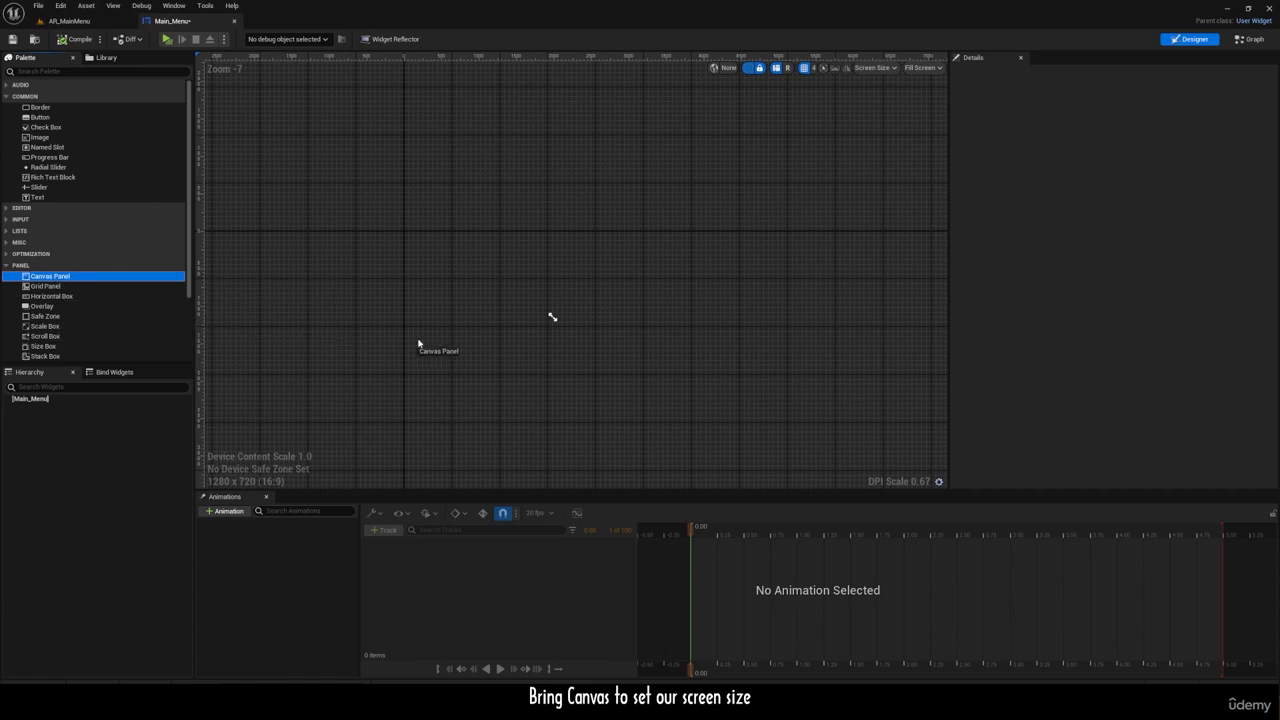
{"action": "left_click_drag", "start_coordinate": [551, 317], "coordinate": [549, 316]}
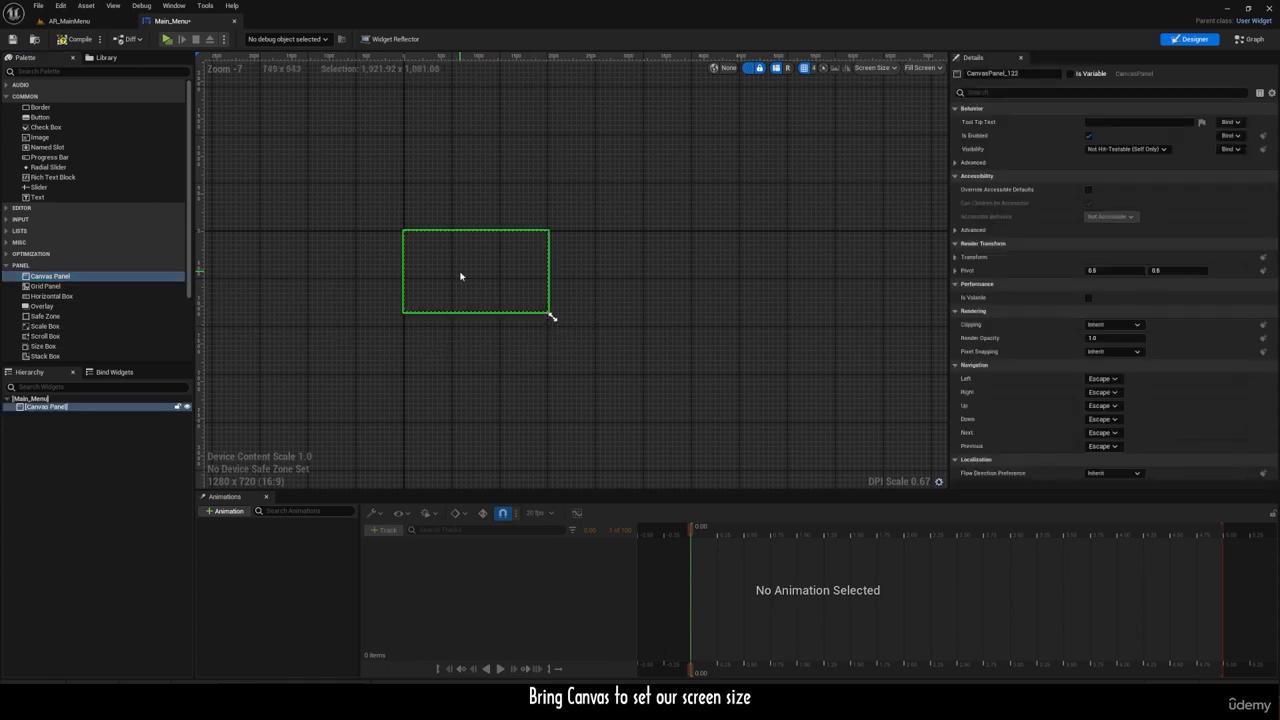
{"action": "scroll", "coordinate": [390, 256], "scroll_direction": "up", "scroll_amount": 4}
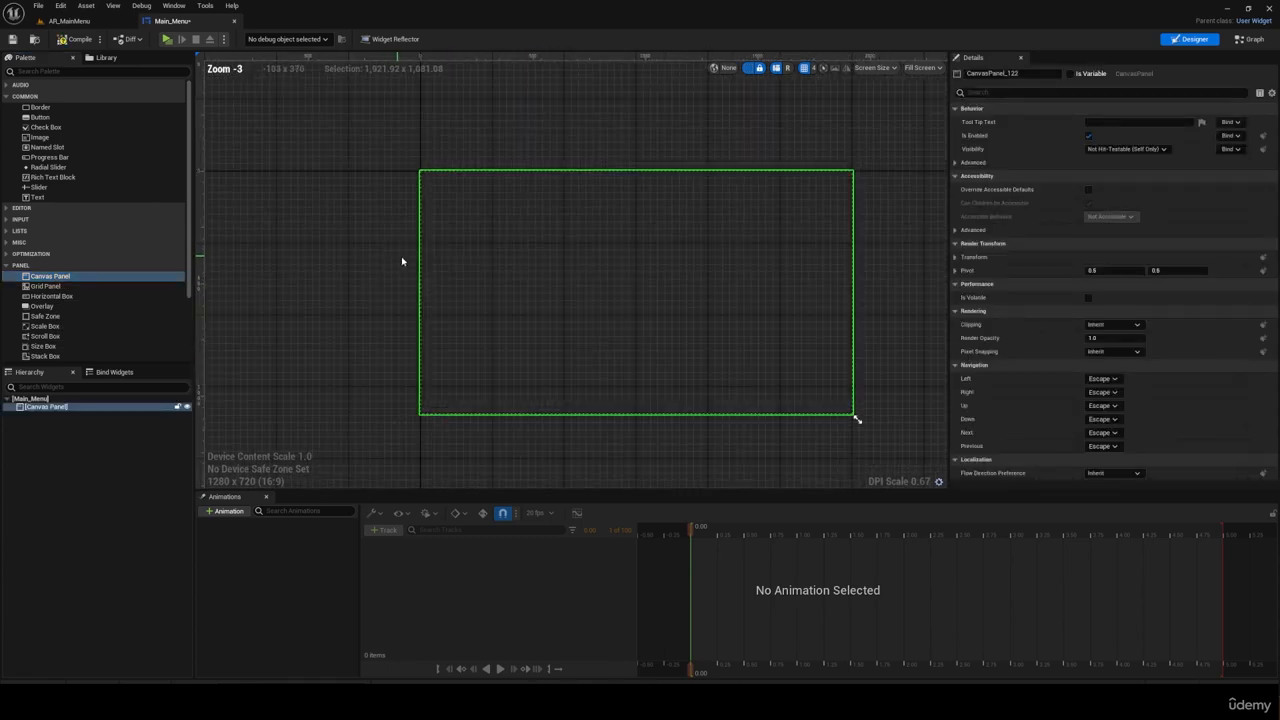
{"action": "scroll", "coordinate": [340, 247], "scroll_direction": "down", "scroll_amount": 1}
{"action": "scroll", "coordinate": [565, 263], "scroll_direction": "up", "scroll_amount": 1}
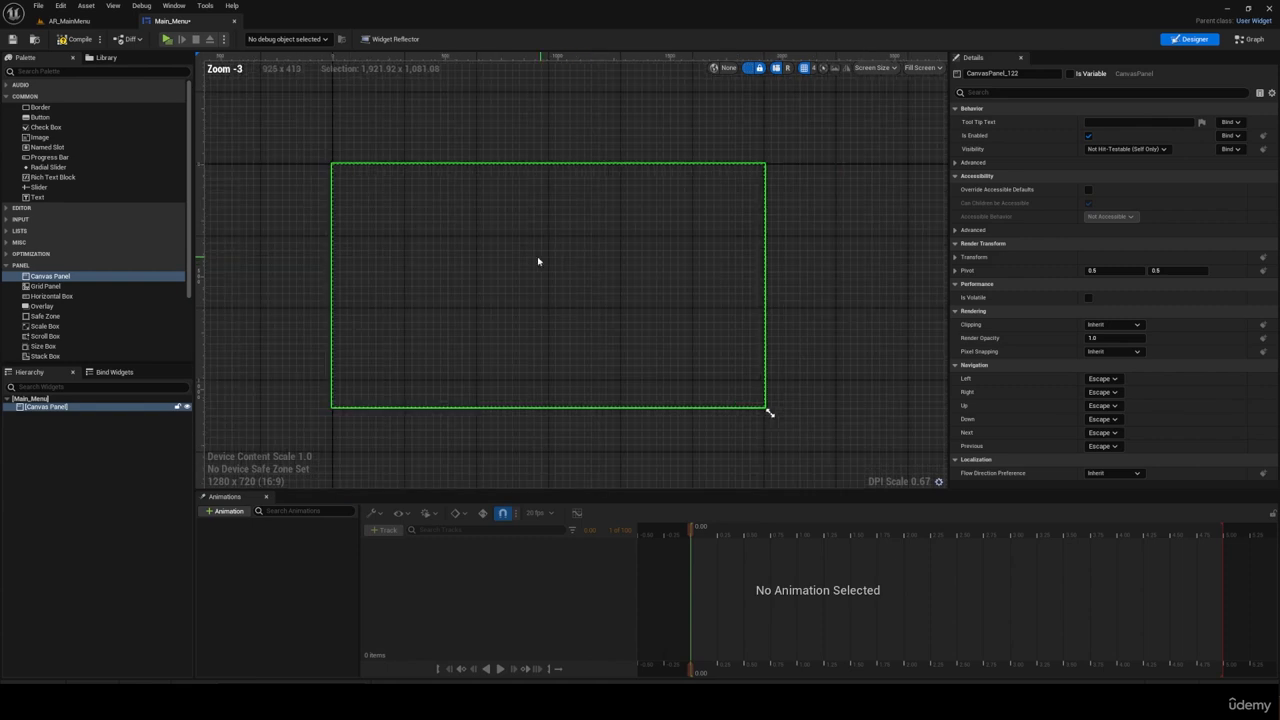
{"action": "scroll", "coordinate": [389, 263], "scroll_direction": "up", "scroll_amount": 1}
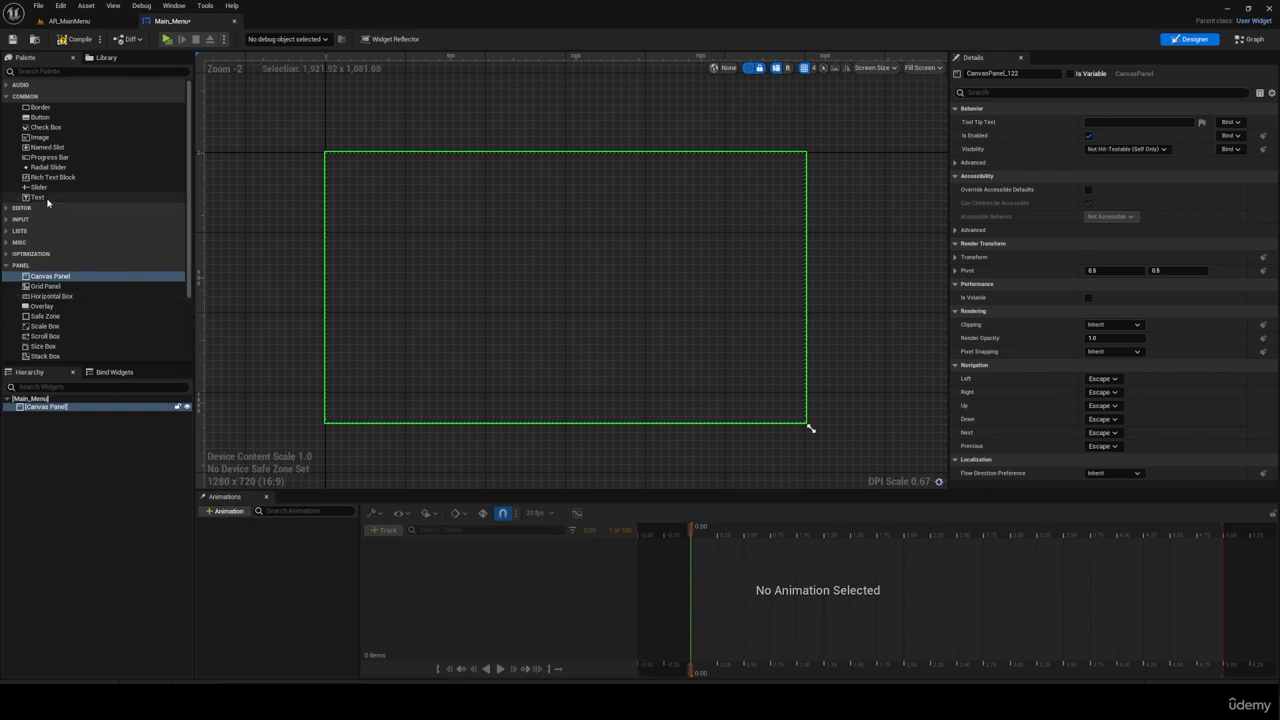
Step: Add a Vertical Box as a child of the Canvas Panel
{"action": "scroll", "coordinate": [62, 285], "scroll_direction": "down", "scroll_amount": 3}
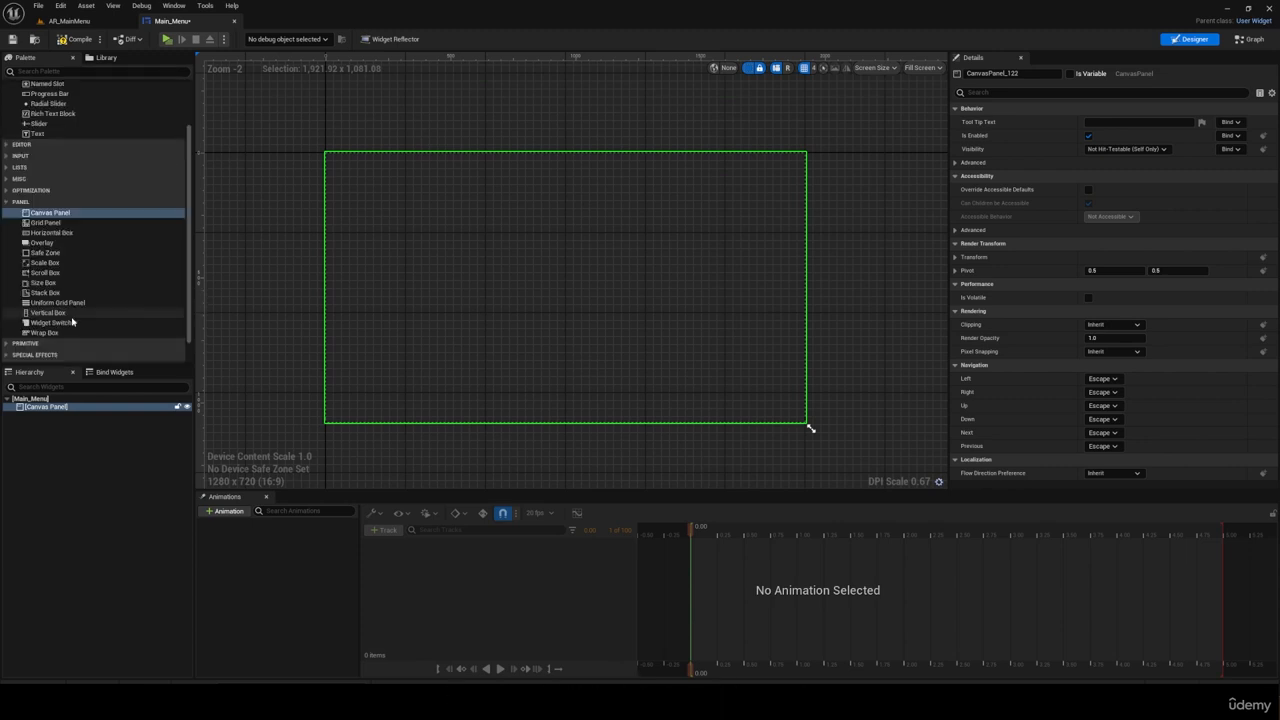
{"action": "left_click_drag", "start_coordinate": [108, 313], "coordinate": [110, 315]}
{"action": "left_click_drag", "start_coordinate": [329, 249], "coordinate": [51, 408]}
{"action": "left_click", "coordinate": [60, 416]}
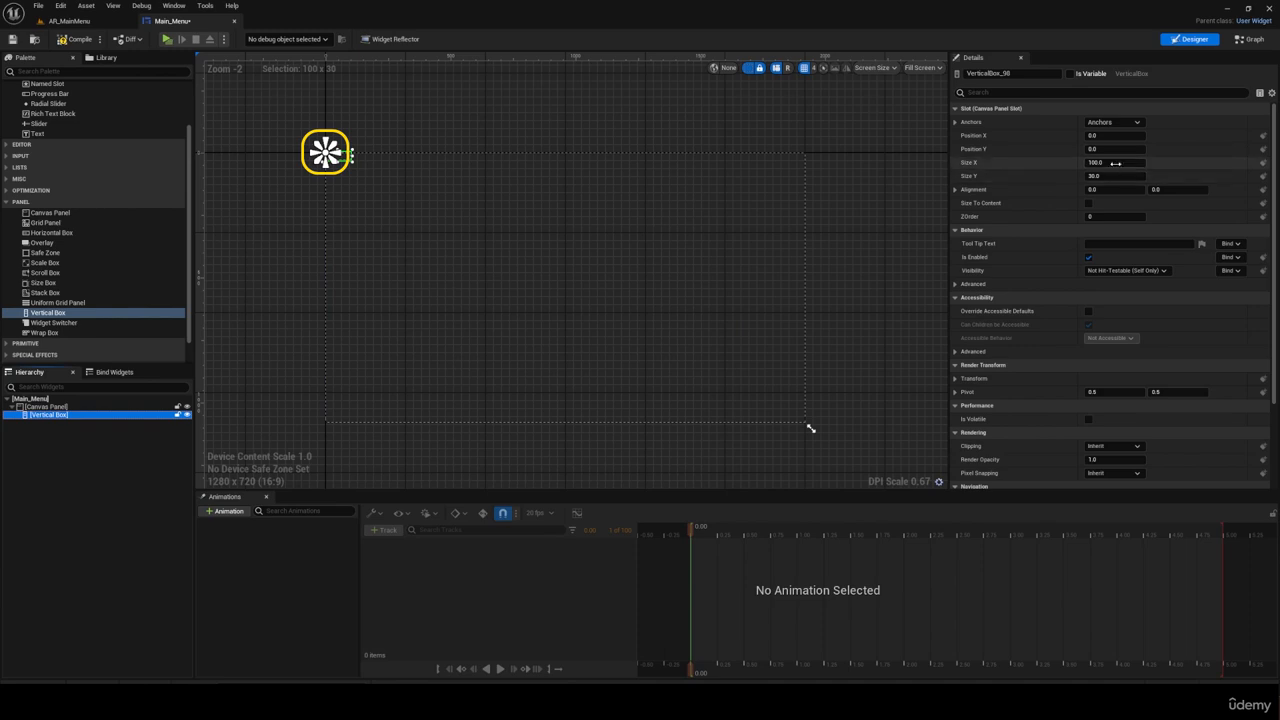
Step: Stretch the Vertical Box anchors over about the left 25% of the canvas at full height, and set its right and bottom offsets to 0
{"action": "left_click", "coordinate": [1112, 163]}
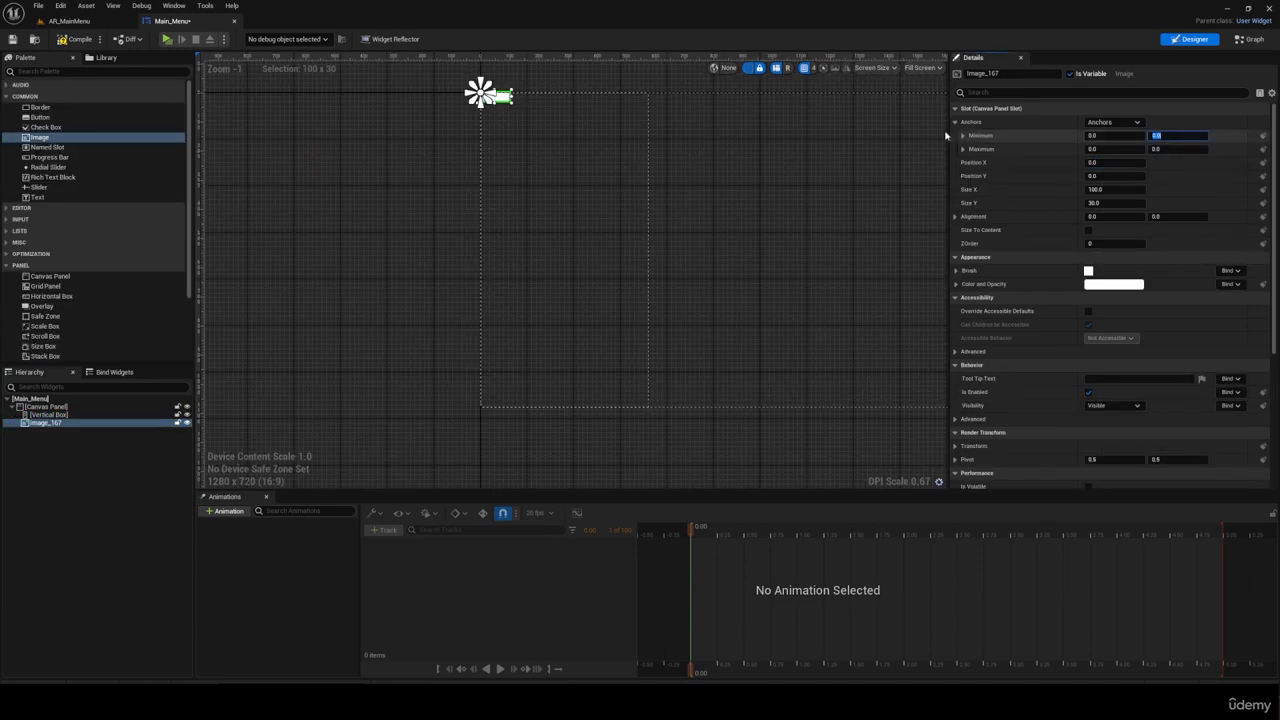
{"action": "left_click_drag", "start_coordinate": [946, 137], "coordinate": [657, 414]}
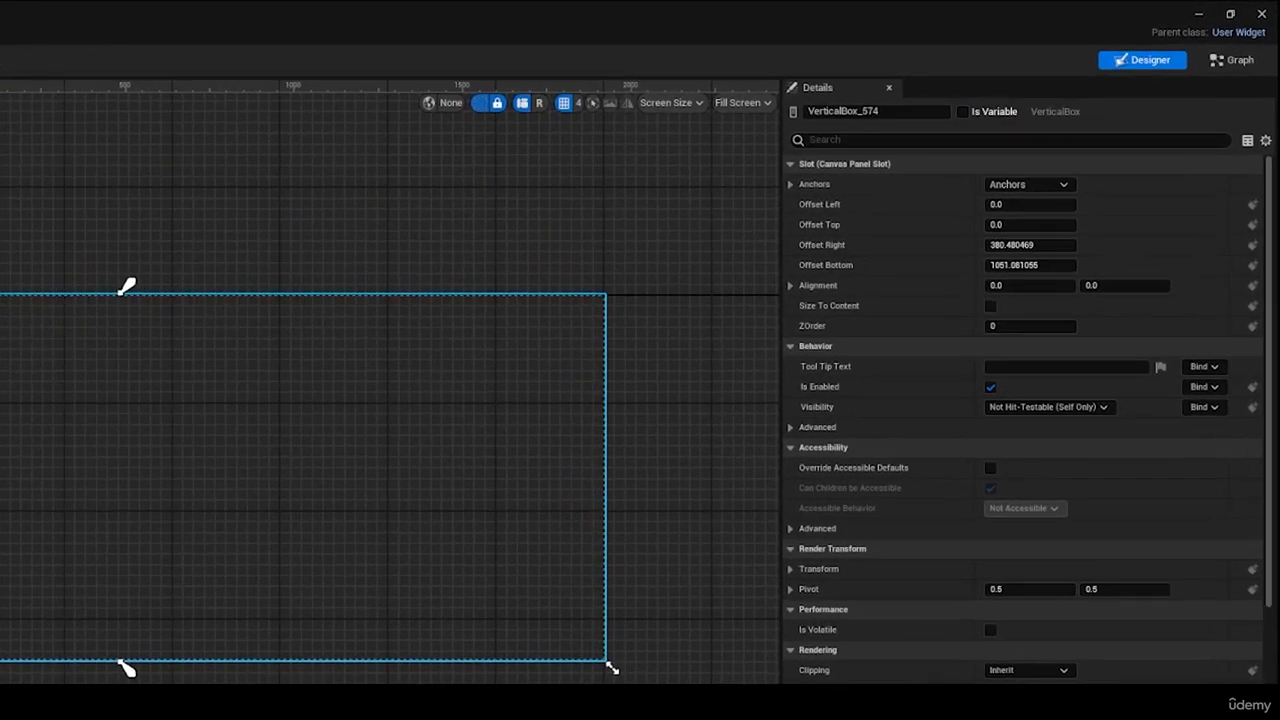
{"action": "left_click", "coordinate": [1010, 245]}
{"action": "type", "text": "0"}
{"action": "left_click", "coordinate": [1015, 265]}
{"action": "type", "text": "0"}
{"action": "key", "text": "Return"}
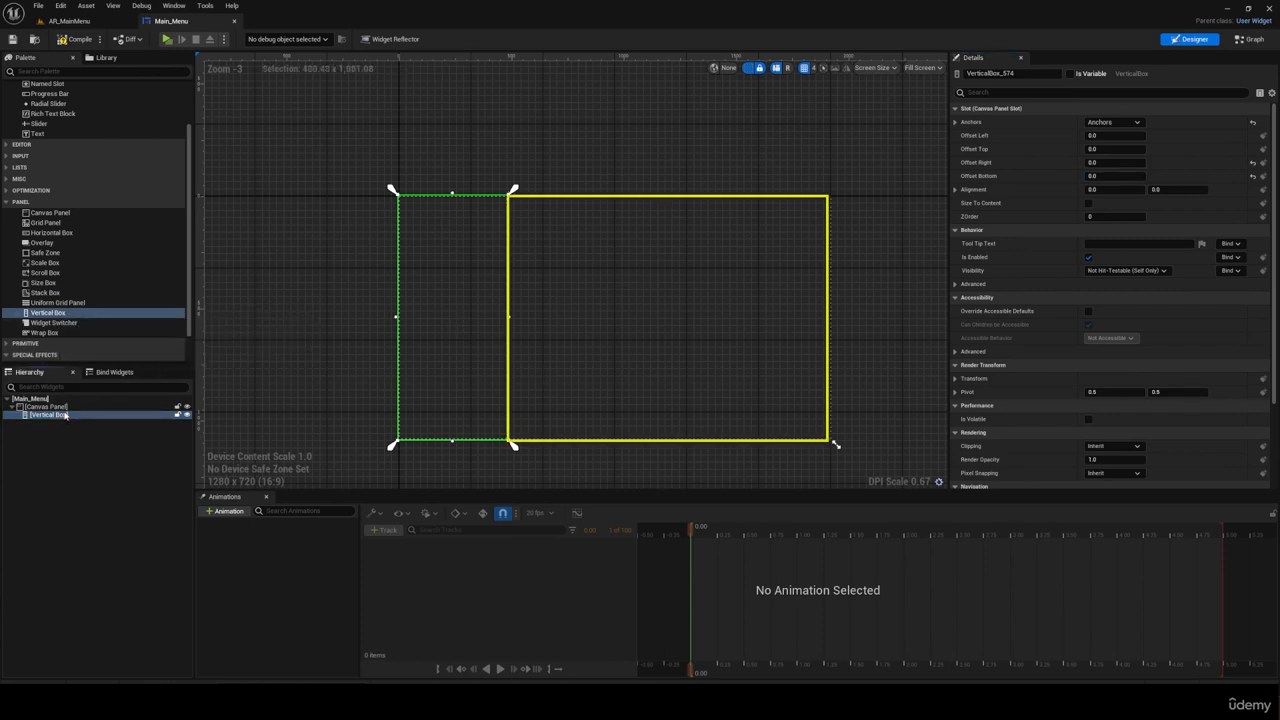
Step: Add an Image widget to the Canvas Panel below the Vertical Box and select it
{"action": "scroll", "coordinate": [75, 220], "scroll_direction": "up", "scroll_amount": 3}
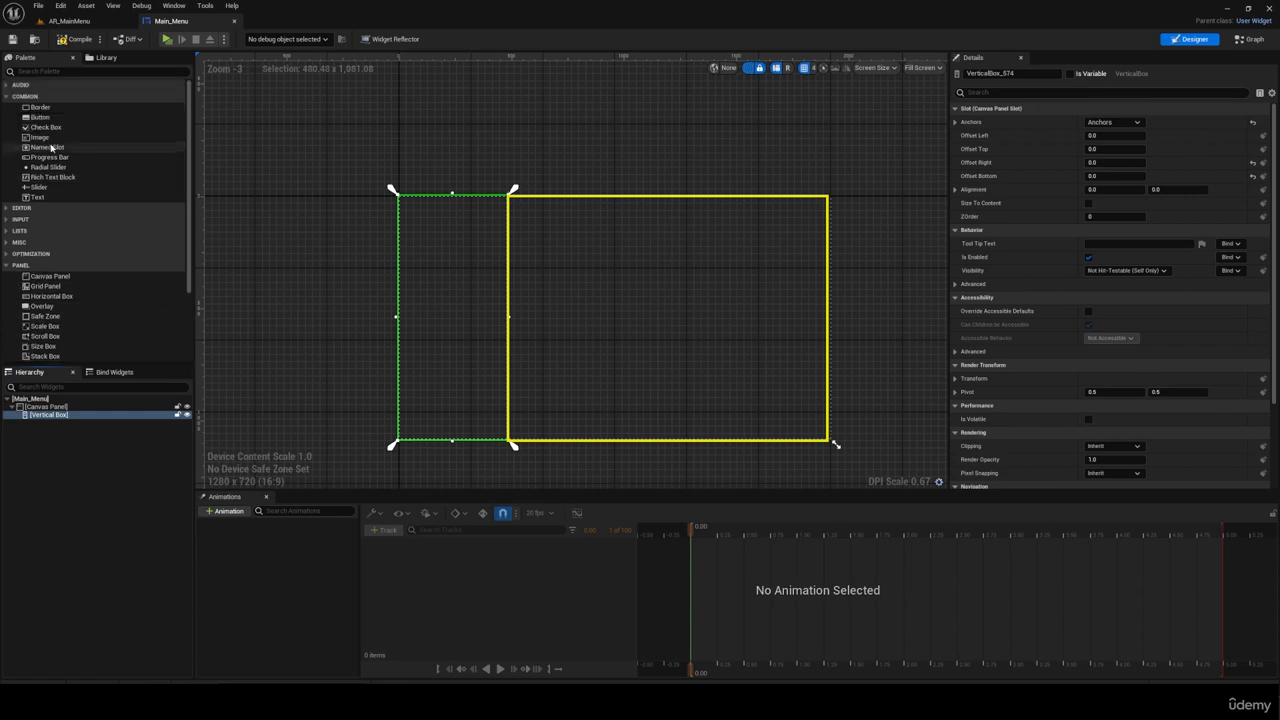
{"action": "left_click_drag", "start_coordinate": [55, 141], "coordinate": [48, 408]}
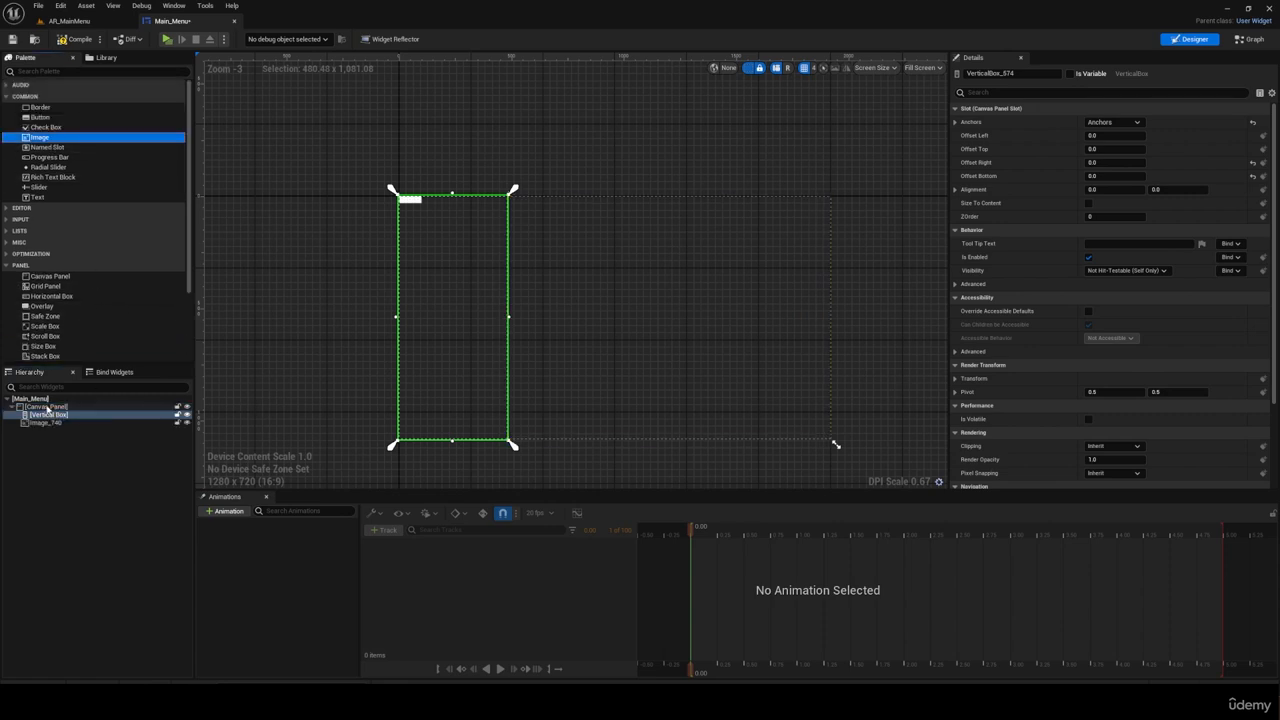
{"action": "left_click", "coordinate": [410, 199]}
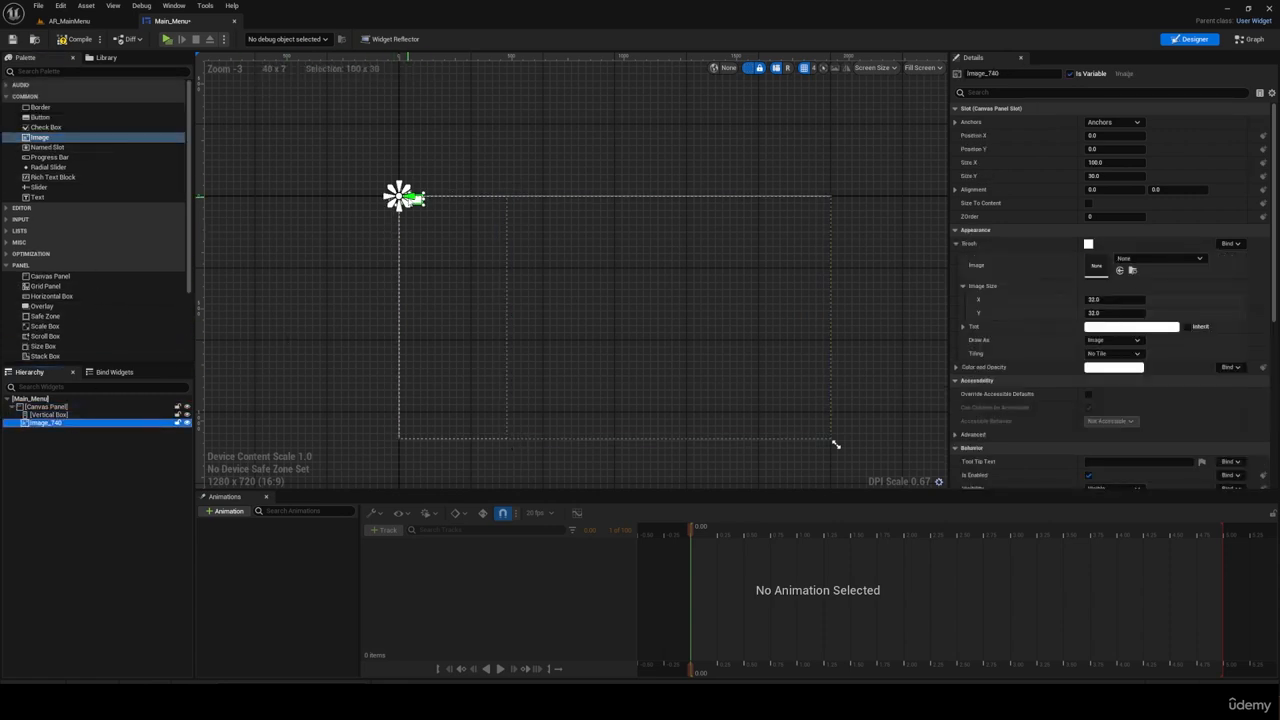
Step: Stretch the image's anchors over about the left 25% of the canvas at full height, and set its right and bottom offsets to 0
{"action": "left_click_drag", "start_coordinate": [397, 193], "coordinate": [515, 197]}
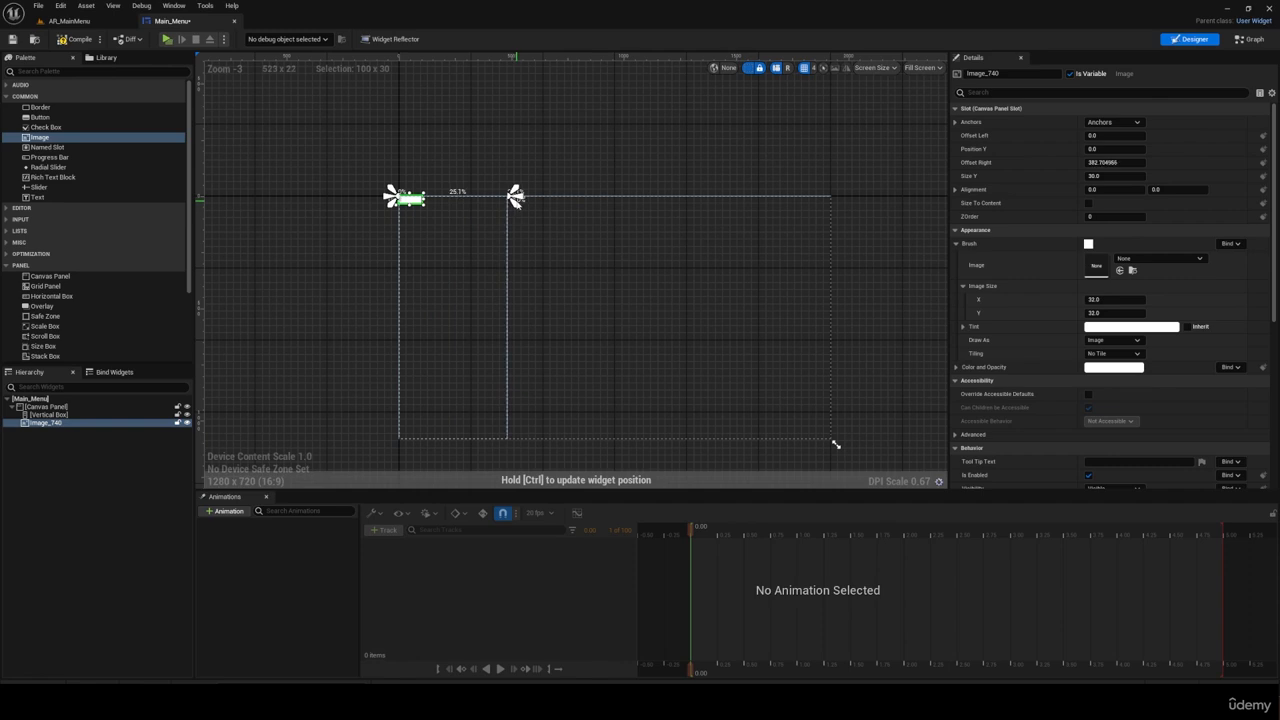
{"action": "left_click_drag", "start_coordinate": [396, 206], "coordinate": [394, 449]}
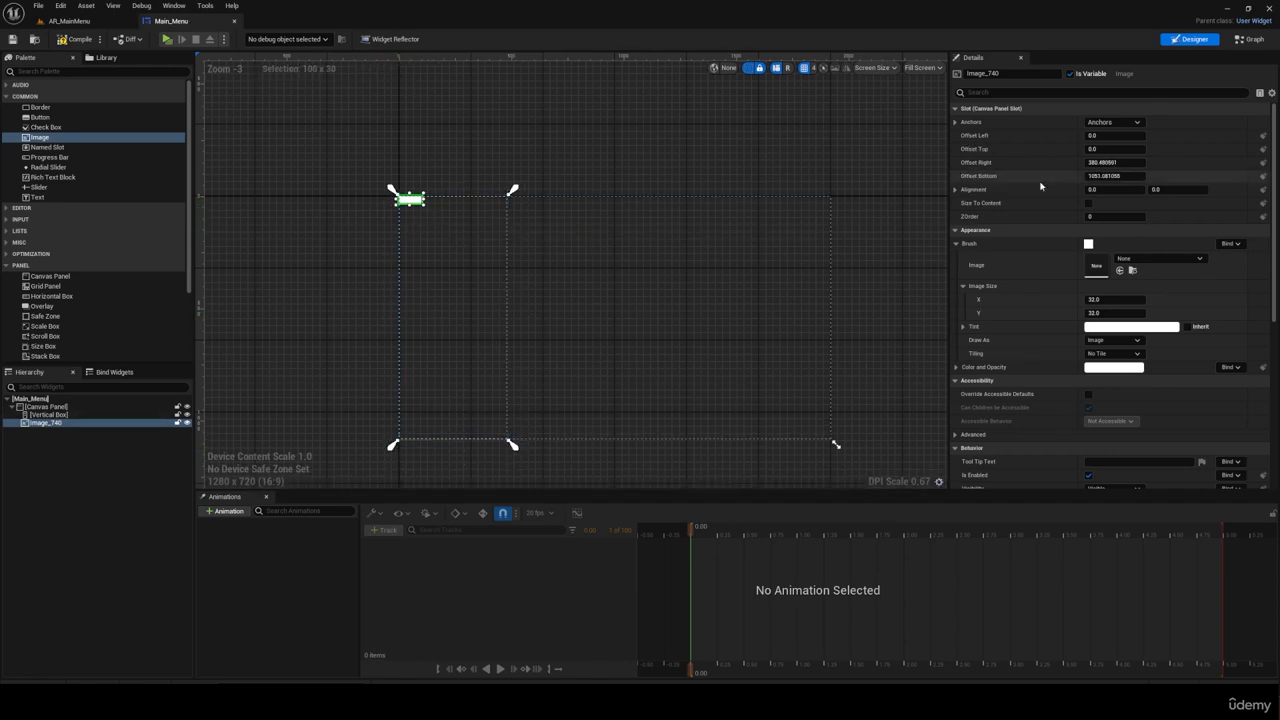
{"action": "left_click", "coordinate": [1104, 162]}
{"action": "type", "text": "0"}
{"action": "key", "text": "Tab"}
{"action": "type", "text": "0"}
{"action": "key", "text": "Return"}
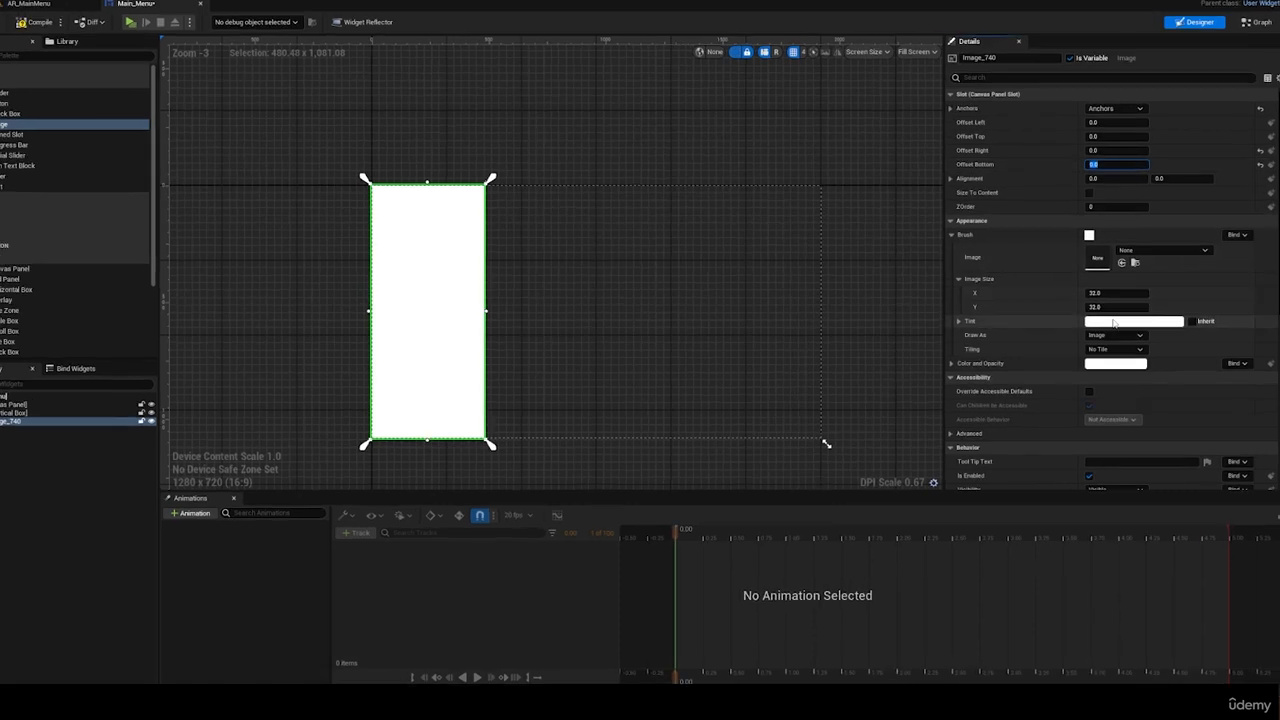
Step: Set the image's brush tint to black with an alpha of 0.6
{"action": "left_click", "coordinate": [1114, 322]}
{"action": "left_click_drag", "start_coordinate": [1025, 373], "coordinate": [1027, 510]}
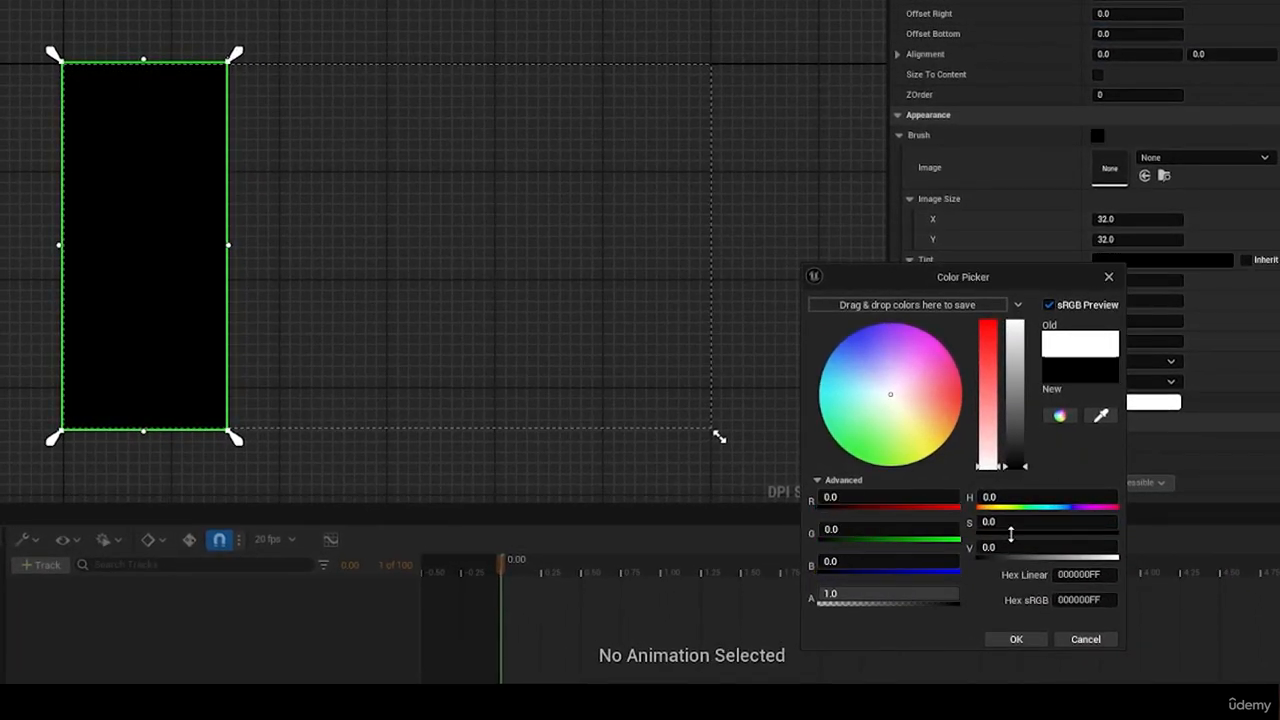
{"action": "left_click", "coordinate": [1018, 639]}
{"action": "left_click", "coordinate": [1130, 259]}
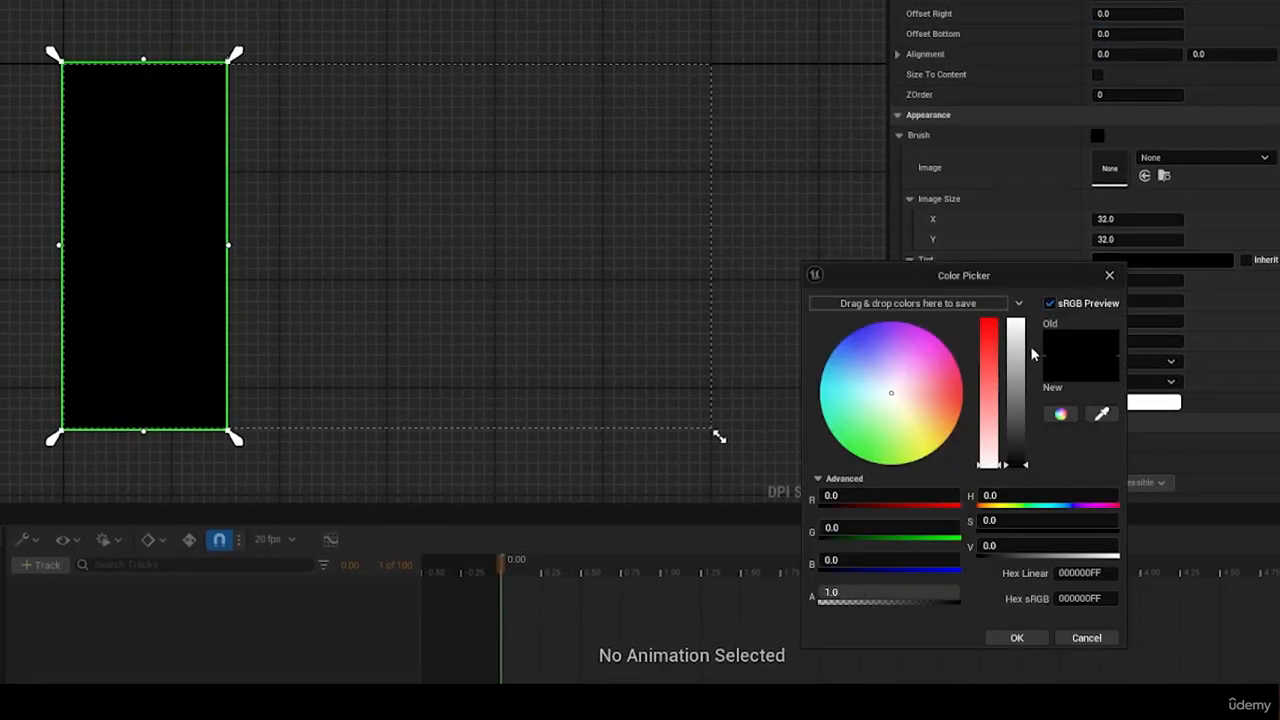
{"action": "left_click", "coordinate": [881, 592]}
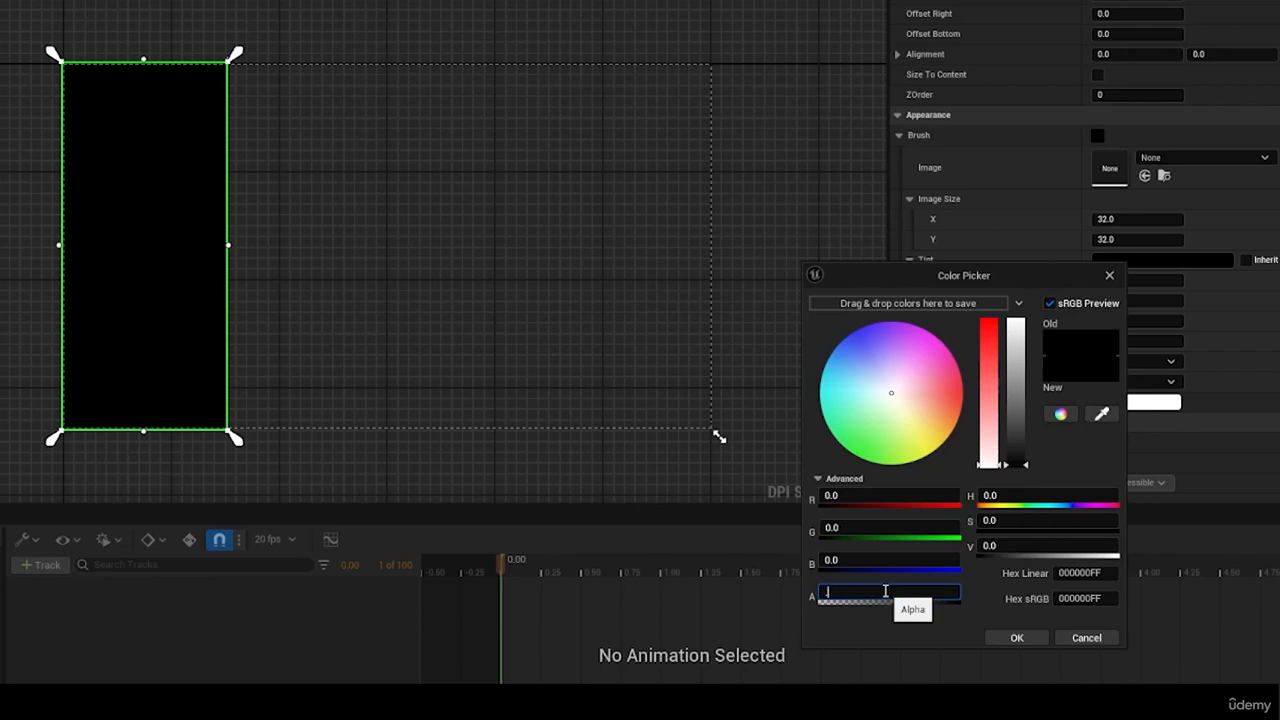
{"action": "type", "text": "0.6"}
{"action": "key", "text": "Return"}
{"action": "left_click", "coordinate": [1012, 638]}
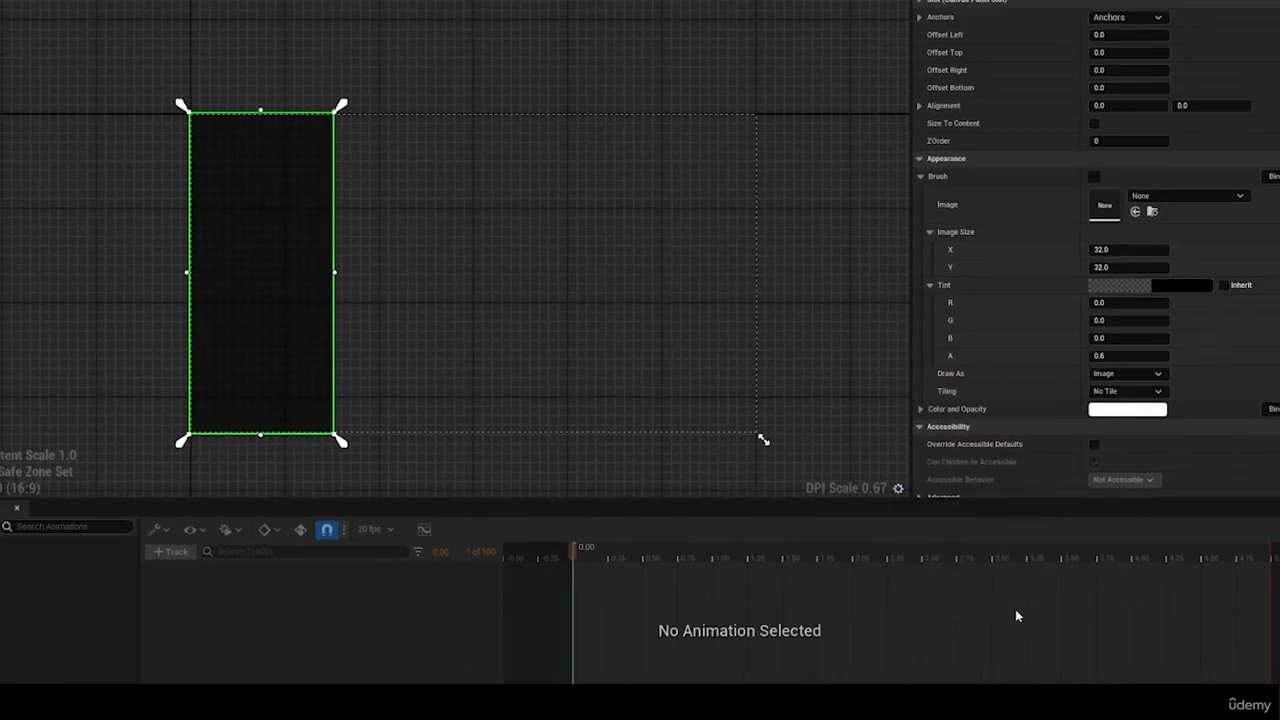
{"action": "left_click", "coordinate": [613, 153]}
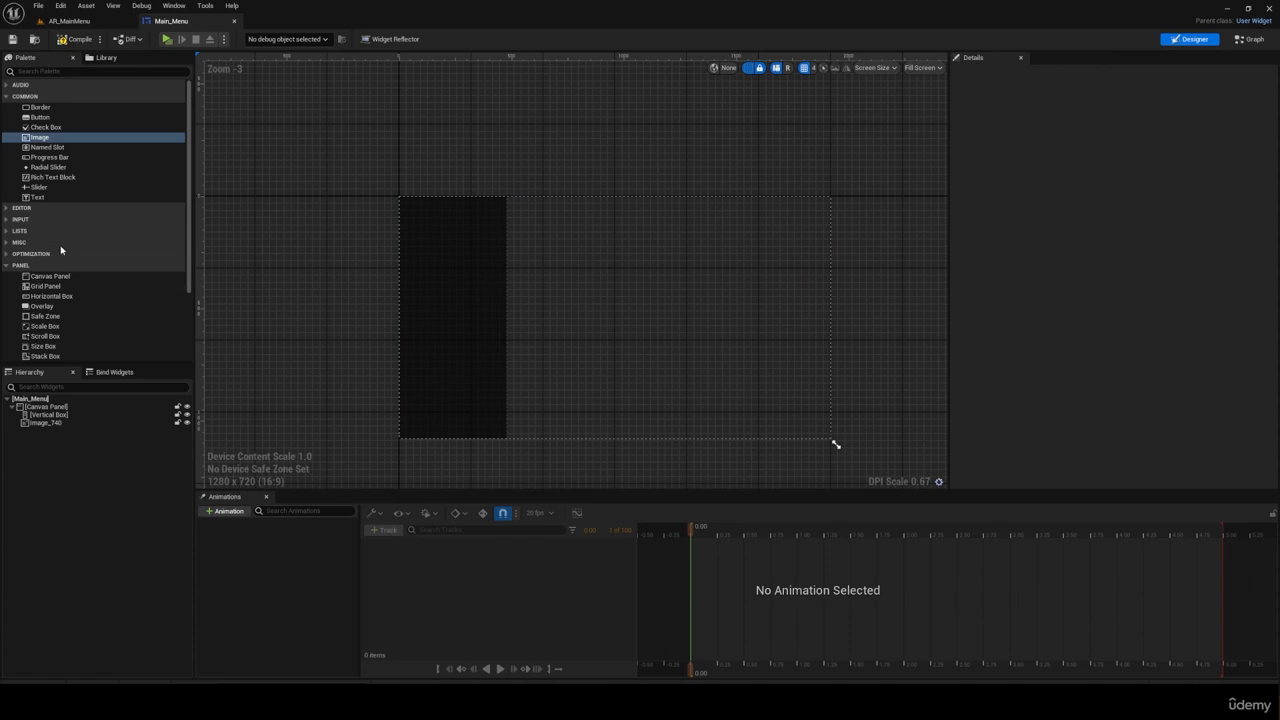
Step: Add a Background Blur below the image in the Canvas Panel and stretch its anchors over the left 25% of the canvas at full height
{"action": "scroll", "coordinate": [91, 254], "scroll_direction": "down", "scroll_amount": 3}
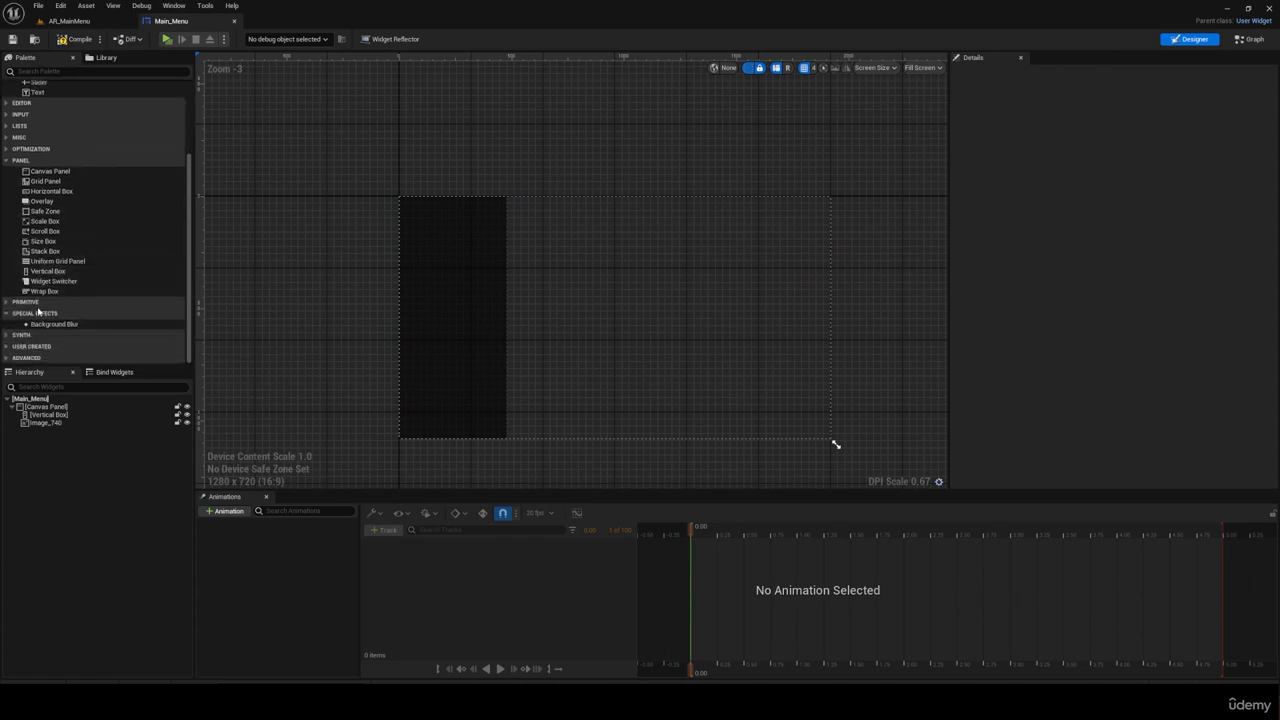
{"action": "left_click_drag", "start_coordinate": [54, 324], "coordinate": [50, 412]}
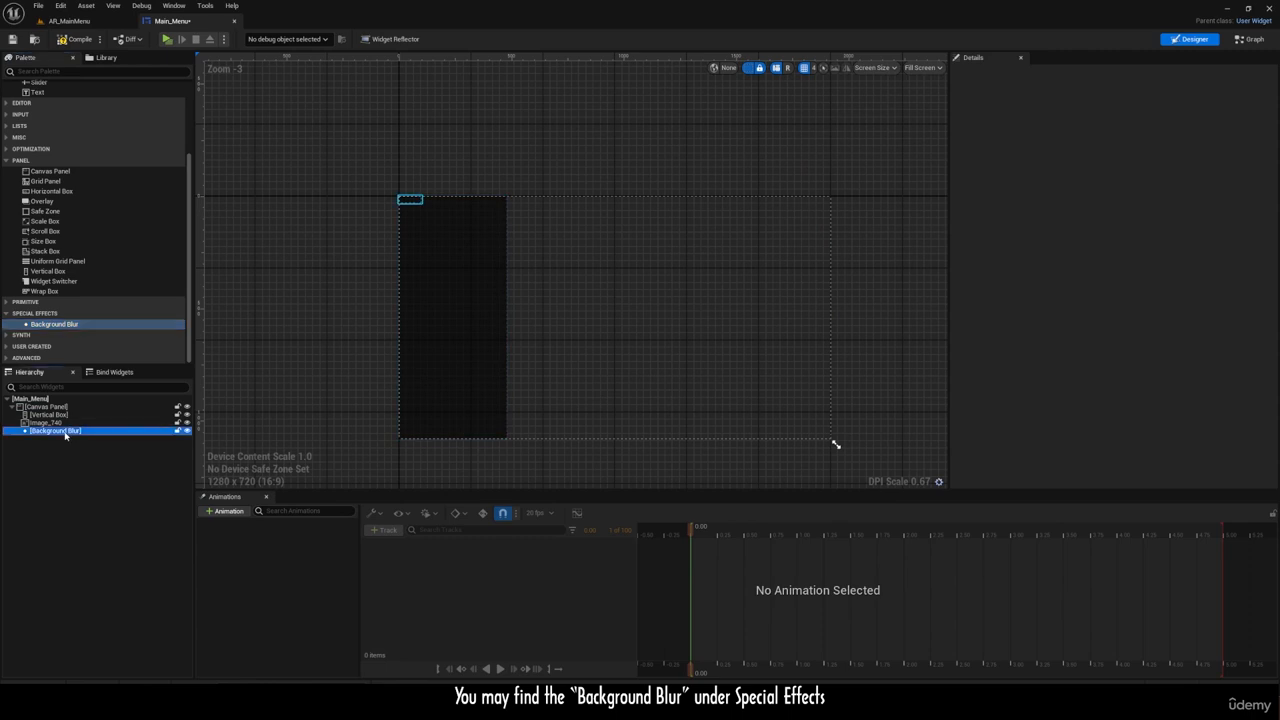
{"action": "left_click_drag", "start_coordinate": [420, 198], "coordinate": [517, 197]}
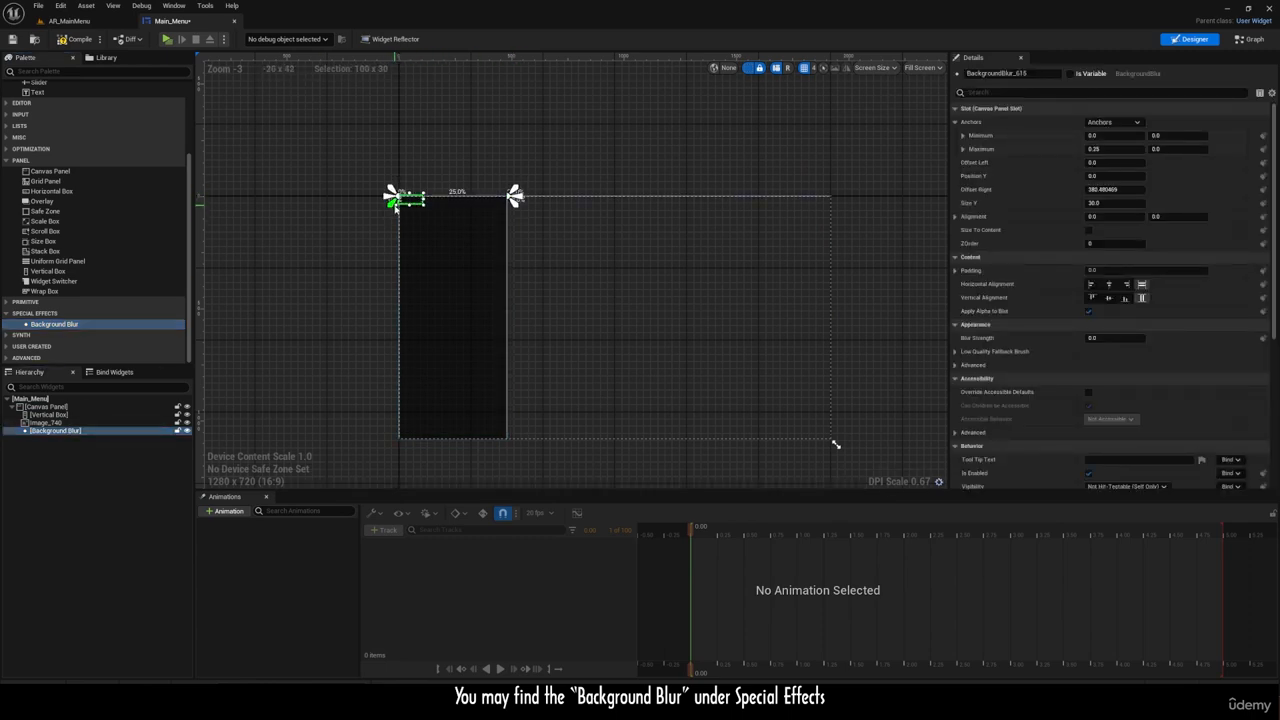
{"action": "left_click_drag", "start_coordinate": [397, 196], "coordinate": [392, 455]}
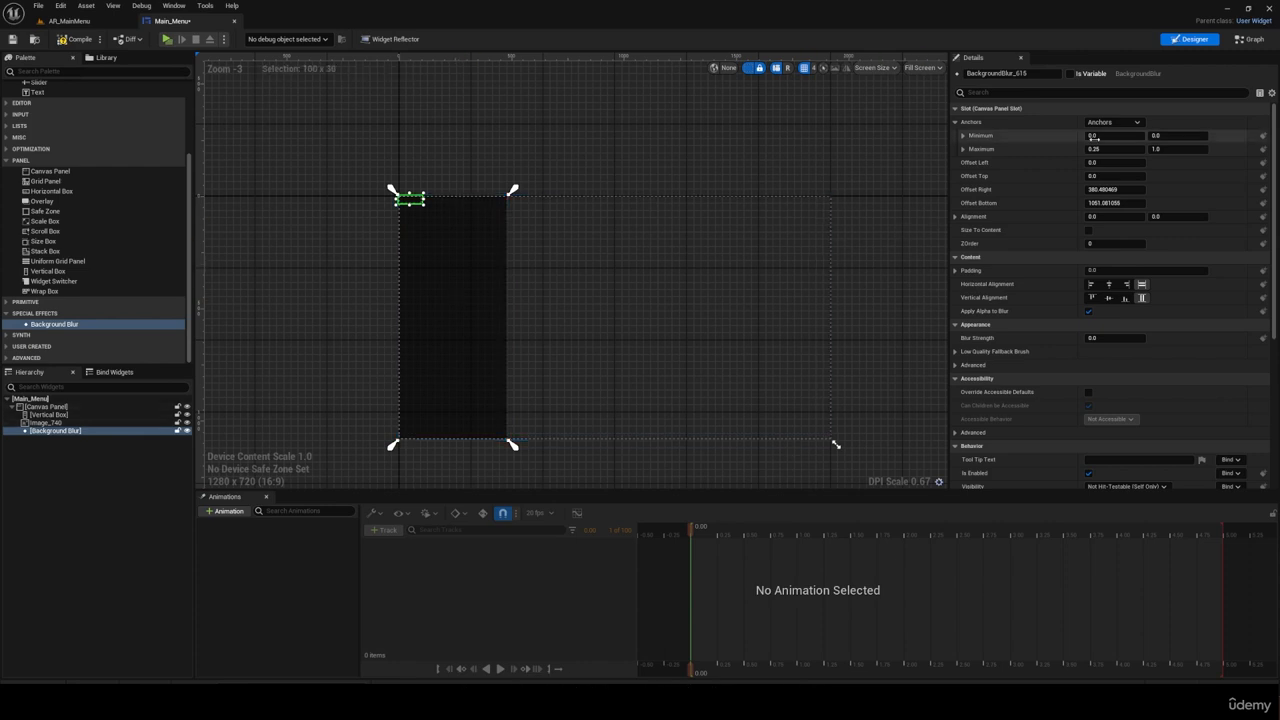
Step: Set the Background Blur's right and bottom offsets to 0
{"action": "left_click", "coordinate": [1109, 190]}
{"action": "type", "text": "0"}
{"action": "key", "text": "Return"}
{"action": "left_click", "coordinate": [1105, 203]}
{"action": "type", "text": "0"}
{"action": "key", "text": "Return"}
Step: Set the Background Blur's blur strength to 10
{"action": "scroll", "coordinate": [449, 269], "scroll_direction": "up", "scroll_amount": 3}
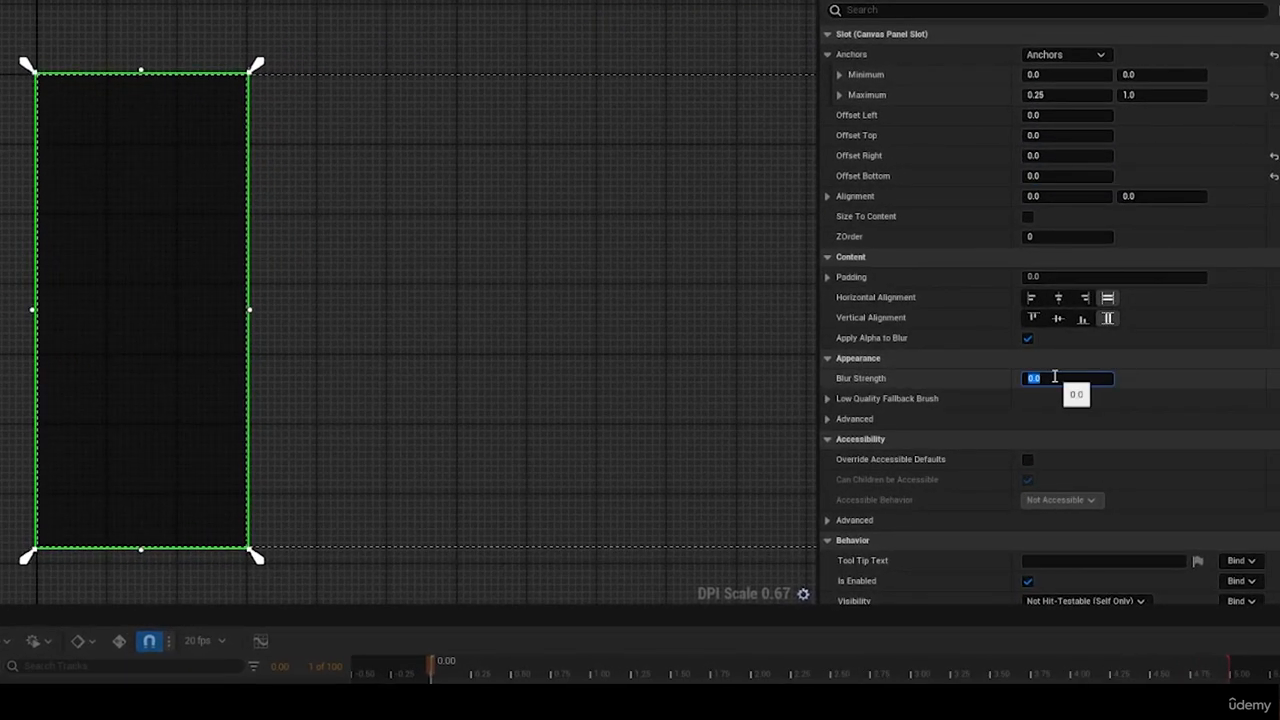
{"action": "scroll", "coordinate": [78, 327], "scroll_direction": "up", "scroll_amount": 2}
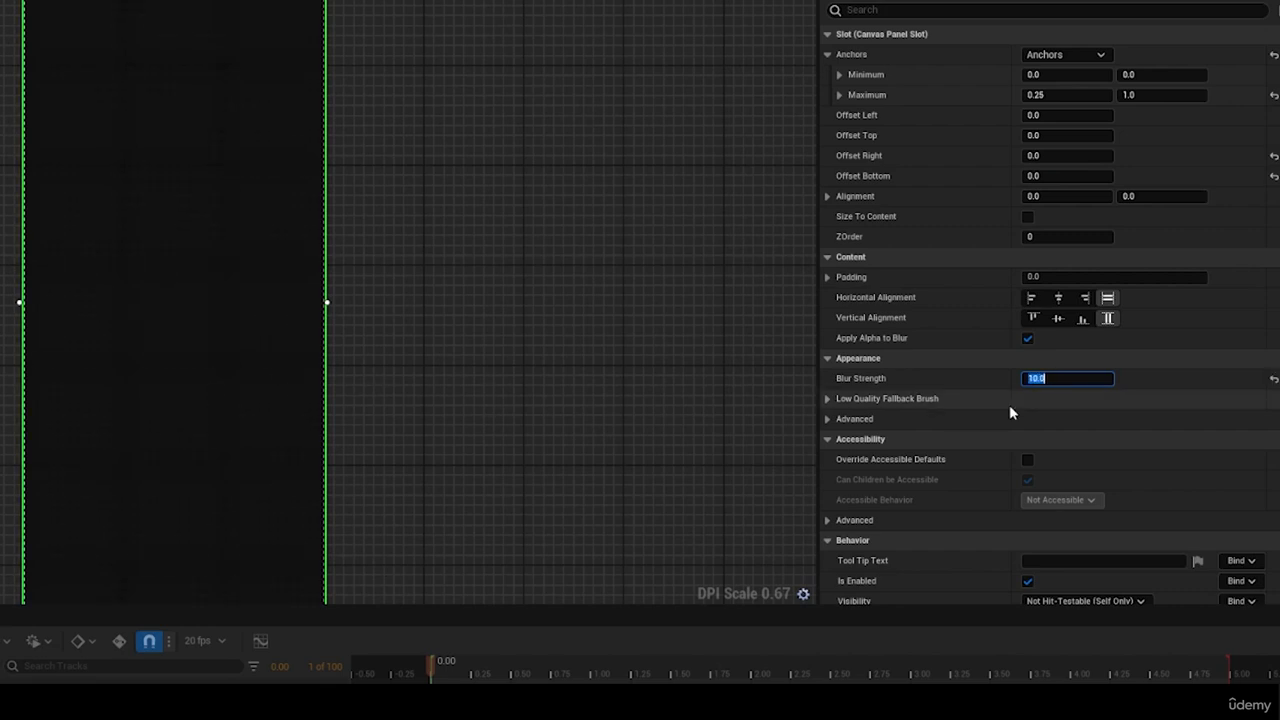
{"action": "left_click", "coordinate": [877, 413]}
{"action": "scroll", "coordinate": [260, 273], "scroll_direction": "down", "scroll_amount": 2}
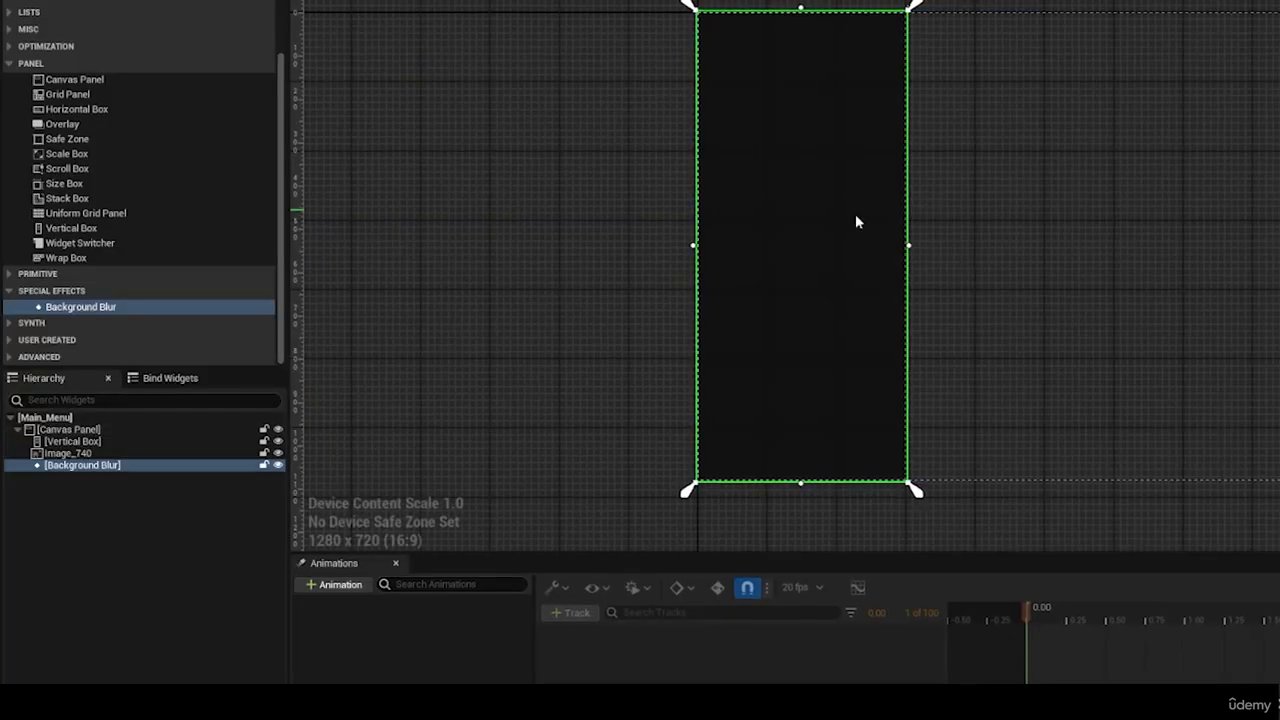
{"action": "scroll", "coordinate": [585, 186], "scroll_direction": "down", "scroll_amount": 1}
{"action": "scroll", "coordinate": [590, 189], "scroll_direction": "up", "scroll_amount": 2}
{"action": "scroll", "coordinate": [402, 188], "scroll_direction": "down", "scroll_amount": 2}
{"action": "scroll", "coordinate": [686, 181], "scroll_direction": "up", "scroll_amount": 1}
{"action": "scroll", "coordinate": [840, 192], "scroll_direction": "up", "scroll_amount": 1}
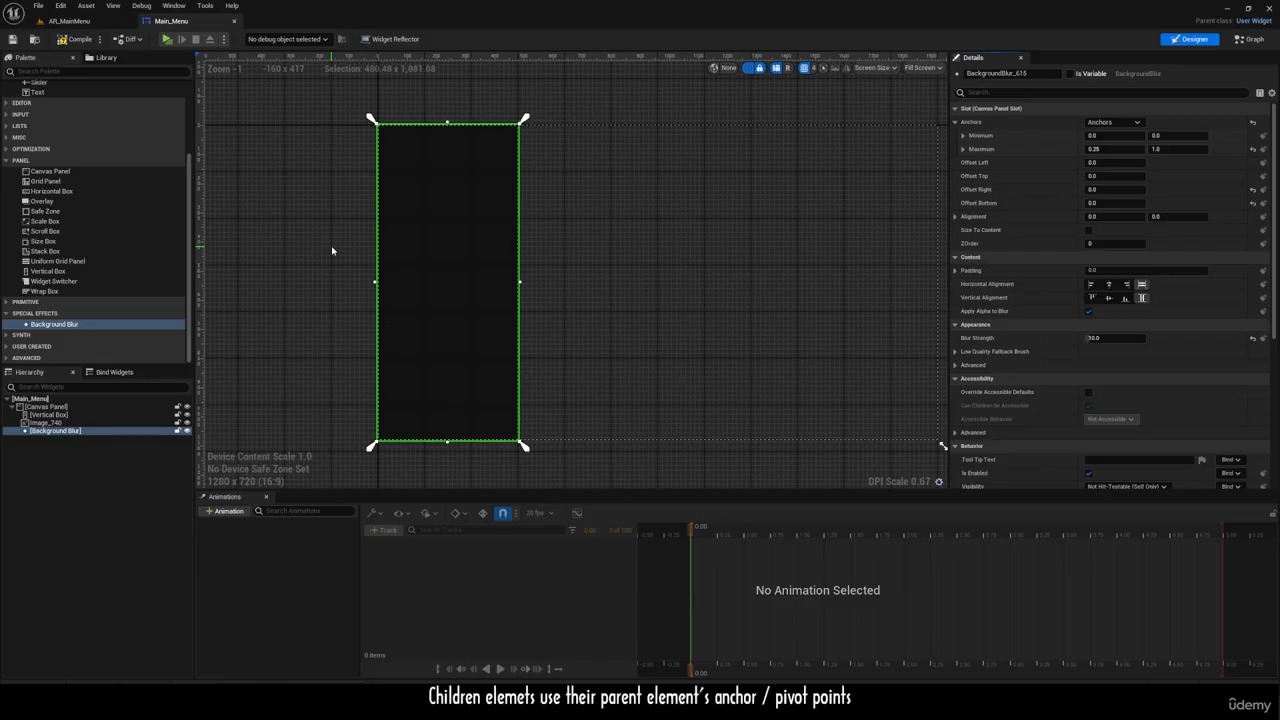
{"action": "left_click", "coordinate": [334, 252]}
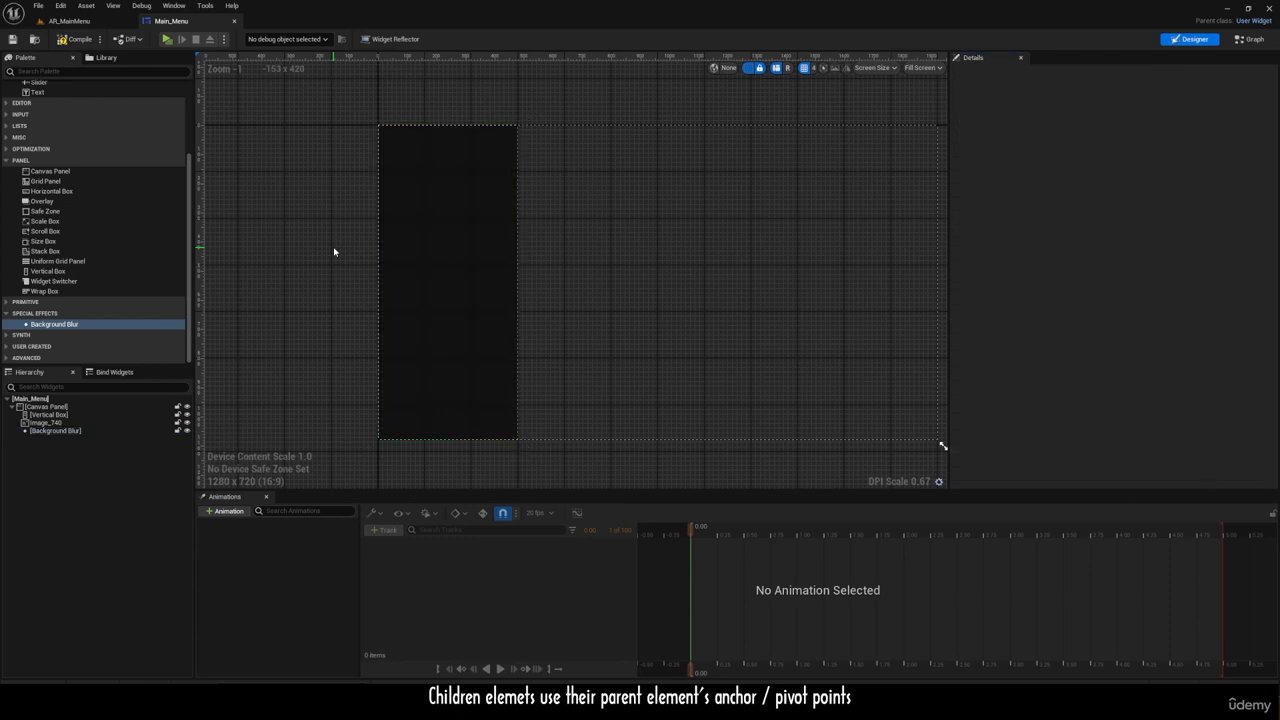
Step: Rename the side panel's image as Background Tint
{"action": "left_click", "coordinate": [436, 237]}
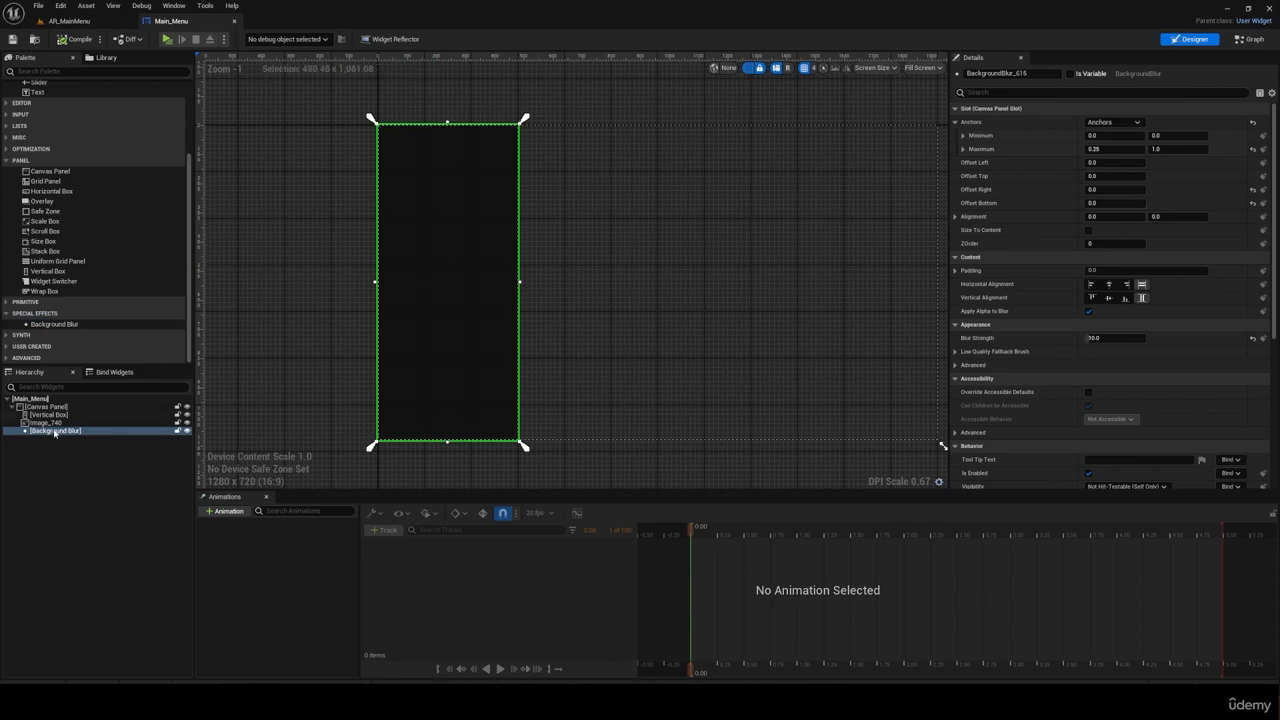
{"action": "double_click", "coordinate": [89, 424]}
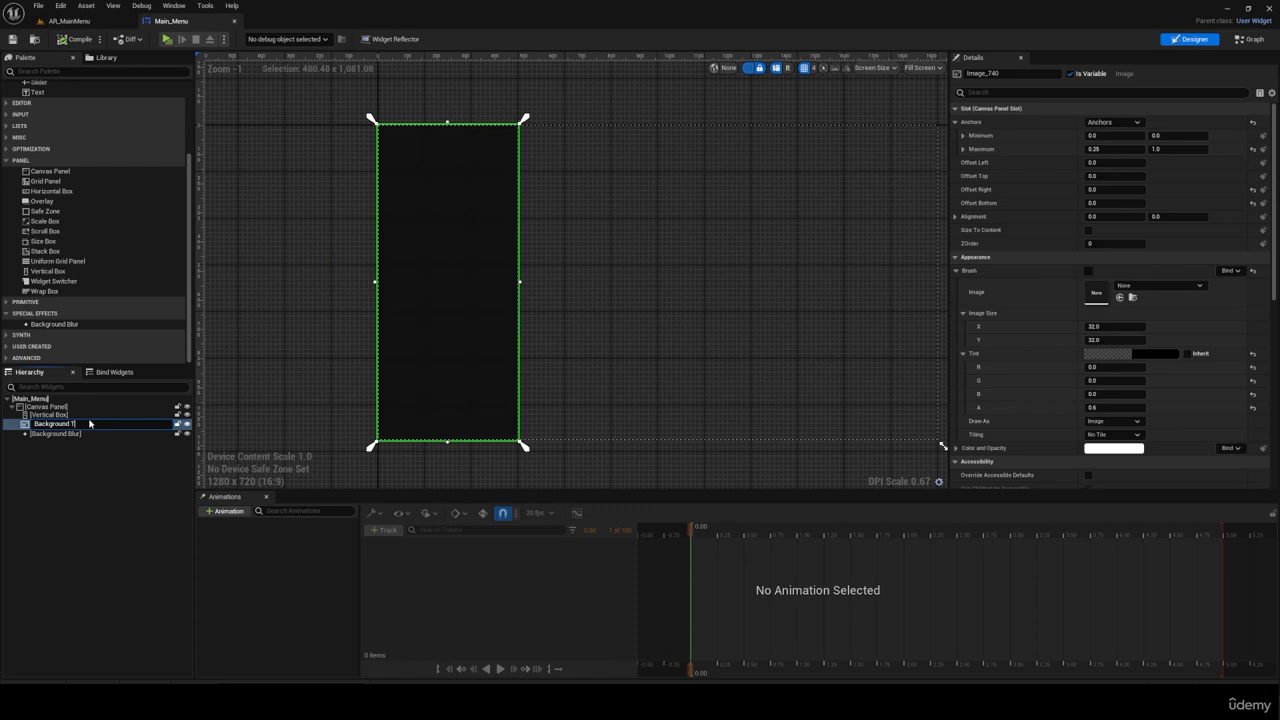
{"action": "type", "text": "Background Tint"}
{"action": "key", "text": "Return"}
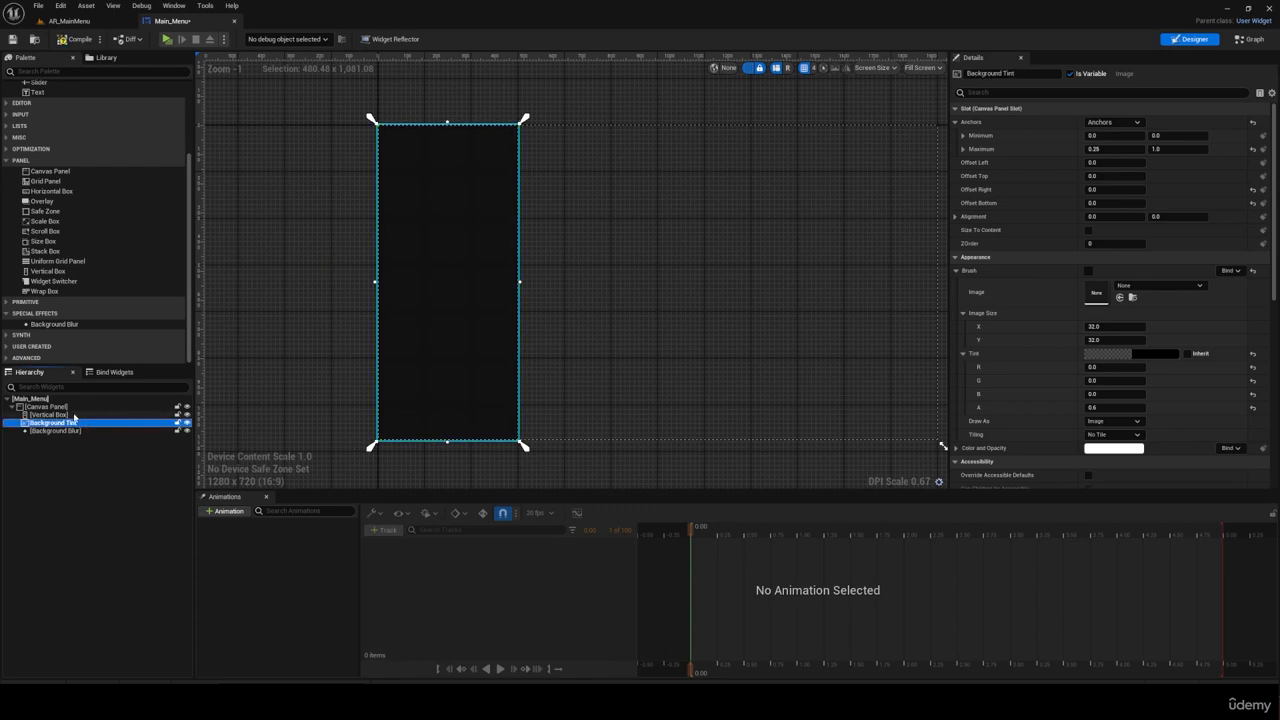
Step: Nest a new Vertical Box inside the existing Vertical Box and rename the outer one as Main Box
{"action": "left_click", "coordinate": [411, 259]}
{"action": "left_click_drag", "start_coordinate": [55, 271], "coordinate": [72, 358]}
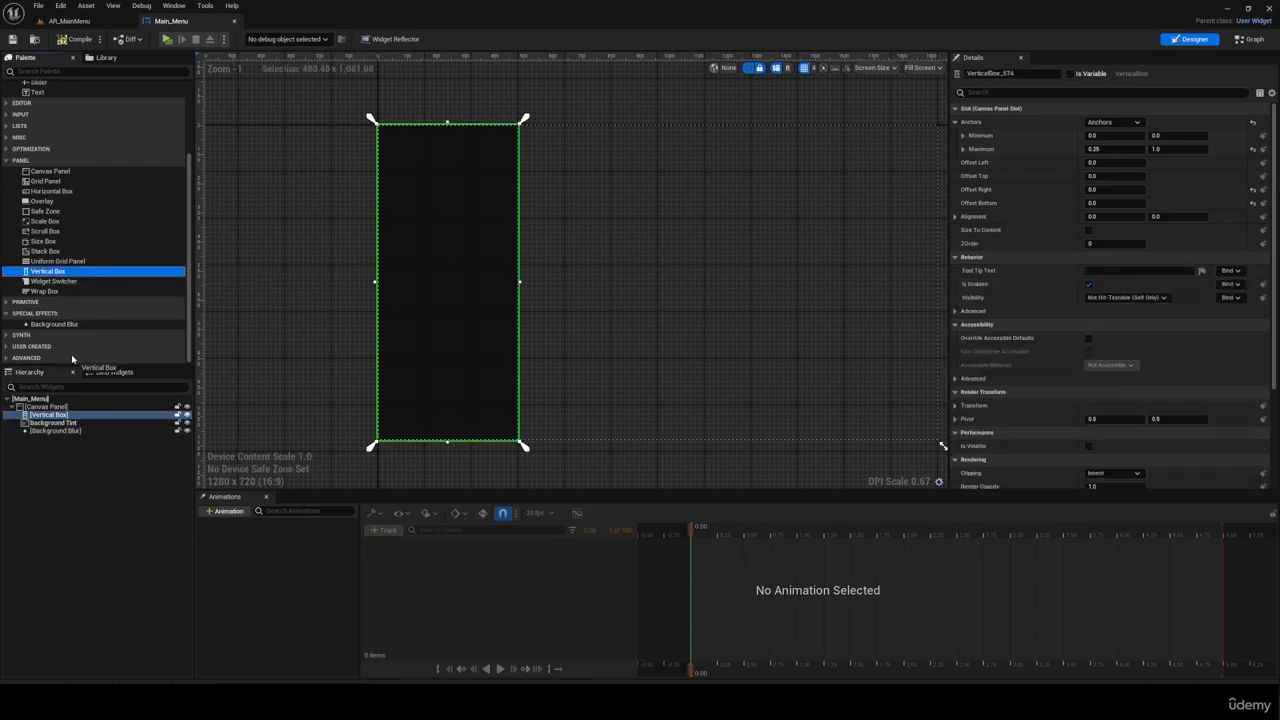
{"action": "left_click_drag", "start_coordinate": [71, 408], "coordinate": [62, 423]}
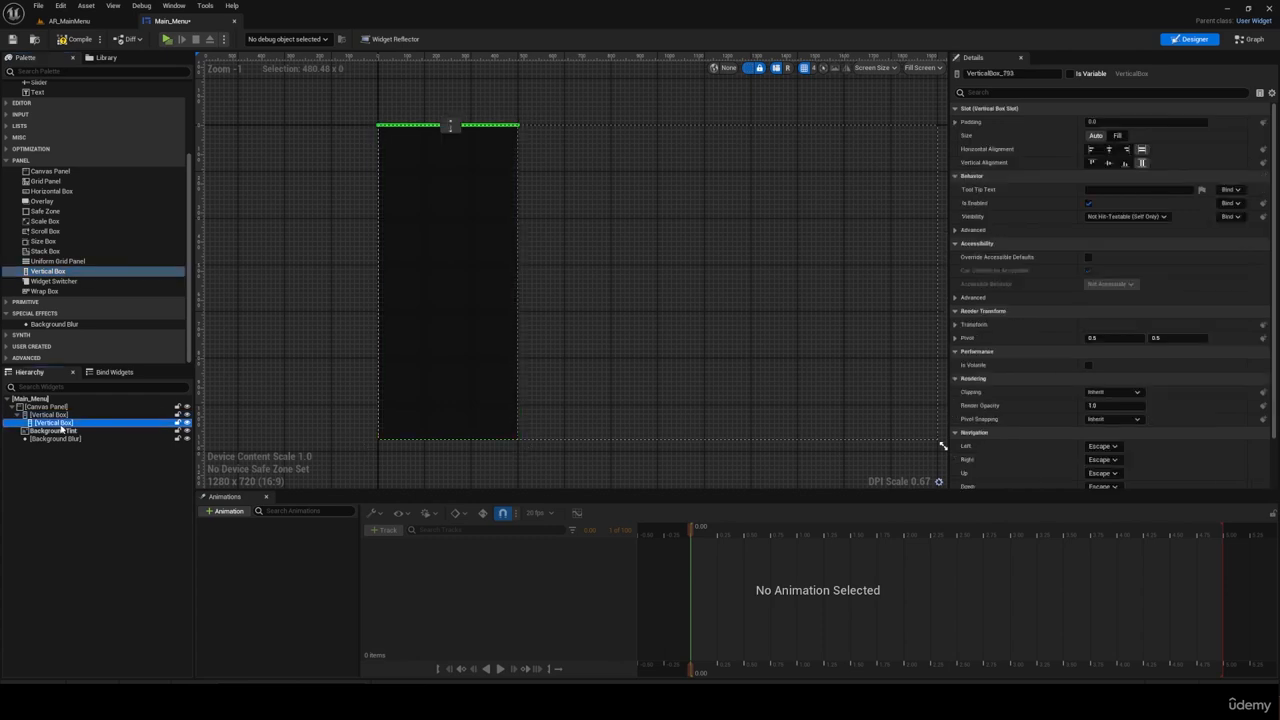
{"action": "left_click", "coordinate": [61, 415]}
{"action": "left_click", "coordinate": [61, 416]}
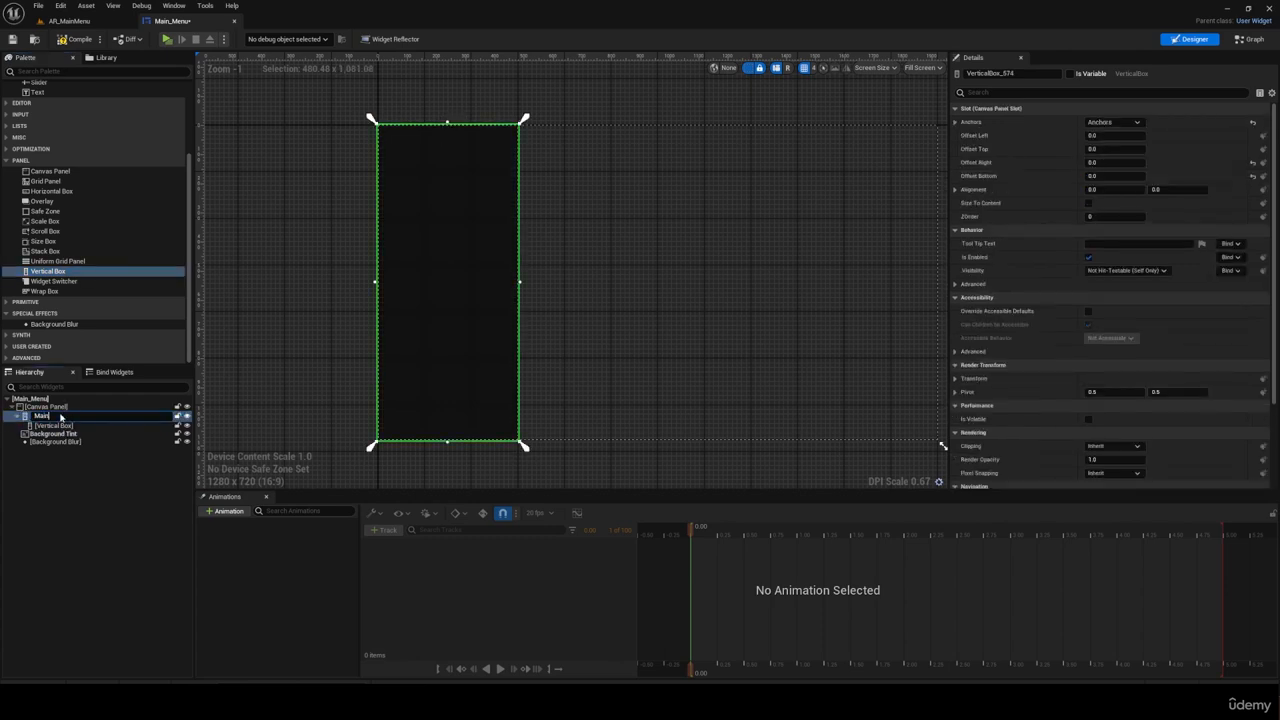
{"action": "type", "text": "Main Box"}
{"action": "key", "text": "Return"}
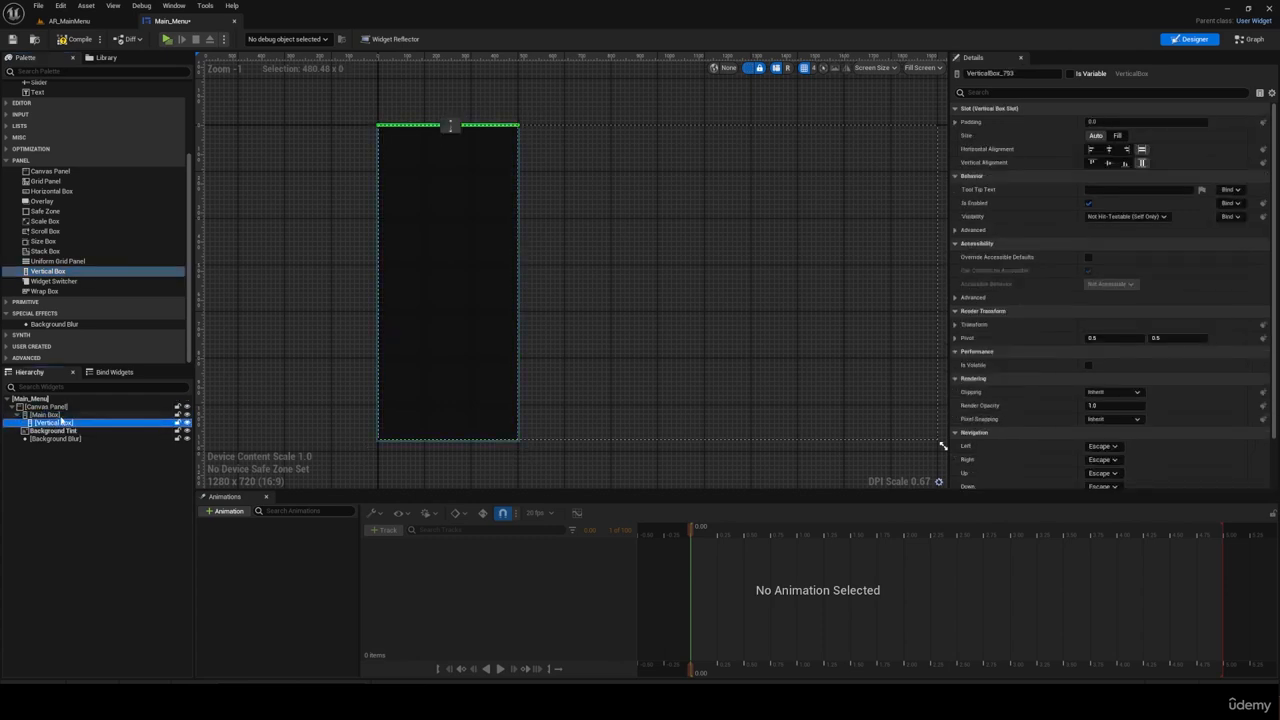
Step: Paste three more copies of the nested Vertical Box into Main Box
{"action": "key", "text": "ctrl+v"}
{"action": "left_click", "coordinate": [62, 417]}
{"action": "key", "text": "ctrl+v"}
{"action": "left_click", "coordinate": [62, 417]}
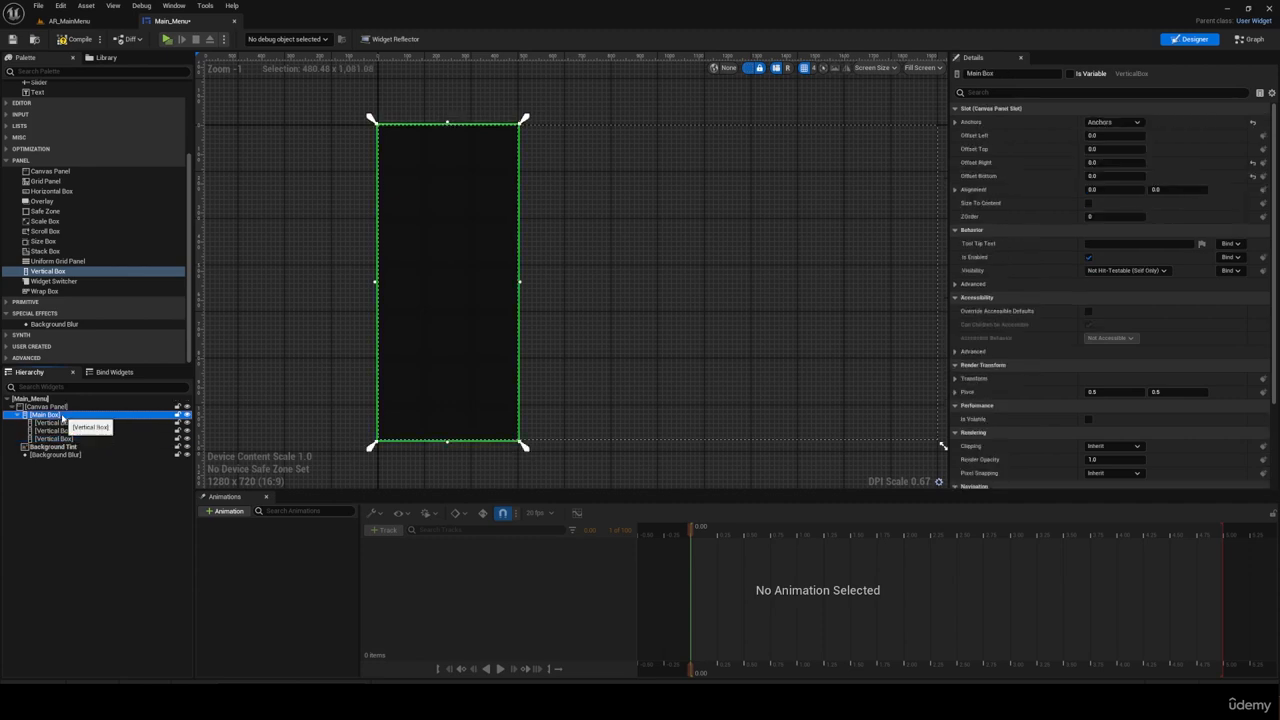
{"action": "key", "text": "ctrl+v"}
Step: Select all four nested Vertical Boxes and set their size to Fill
{"action": "left_click", "coordinate": [68, 423]}
{"action": "left_click", "coordinate": [69, 447], "text": "shift"}
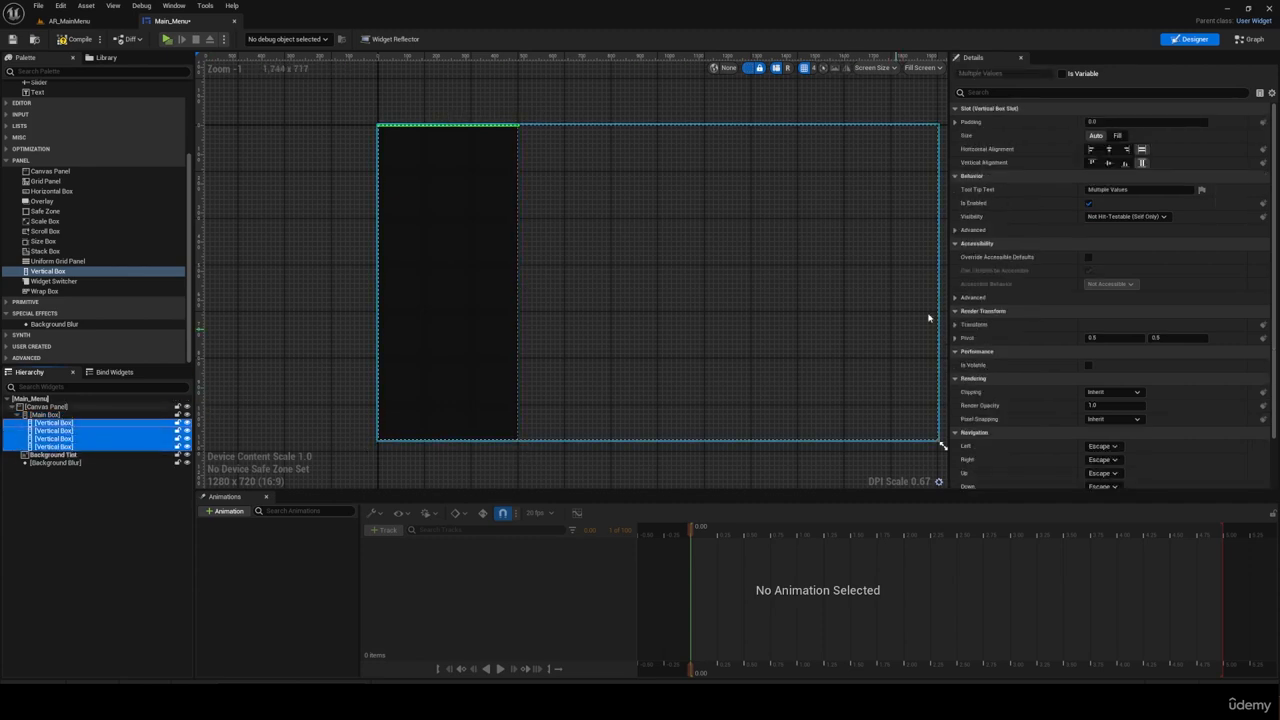
{"action": "left_click", "coordinate": [1118, 136]}
{"action": "left_click", "coordinate": [1118, 136]}
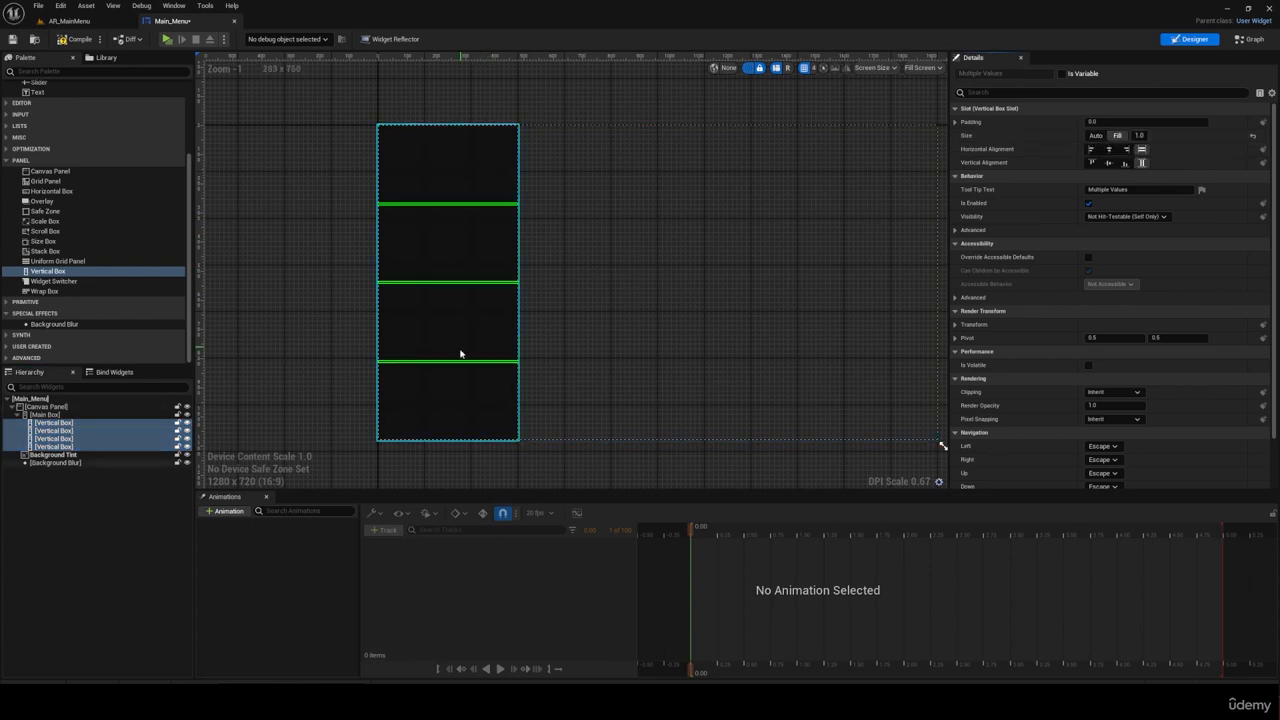
Step: Set the Fill size of the first nested Vertical Box to 0.1 and of the second to 0.2
{"action": "left_click", "coordinate": [54, 423]}
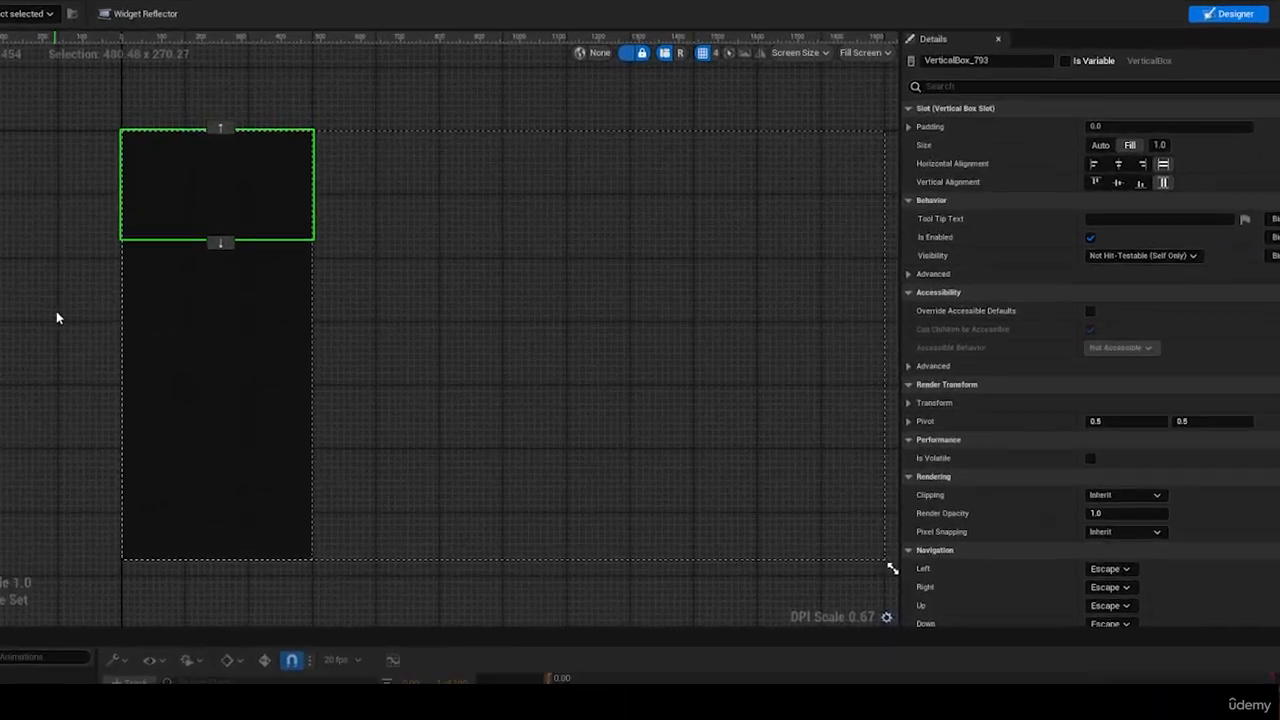
{"action": "type", "text": ".1"}
{"action": "key", "text": "Return"}
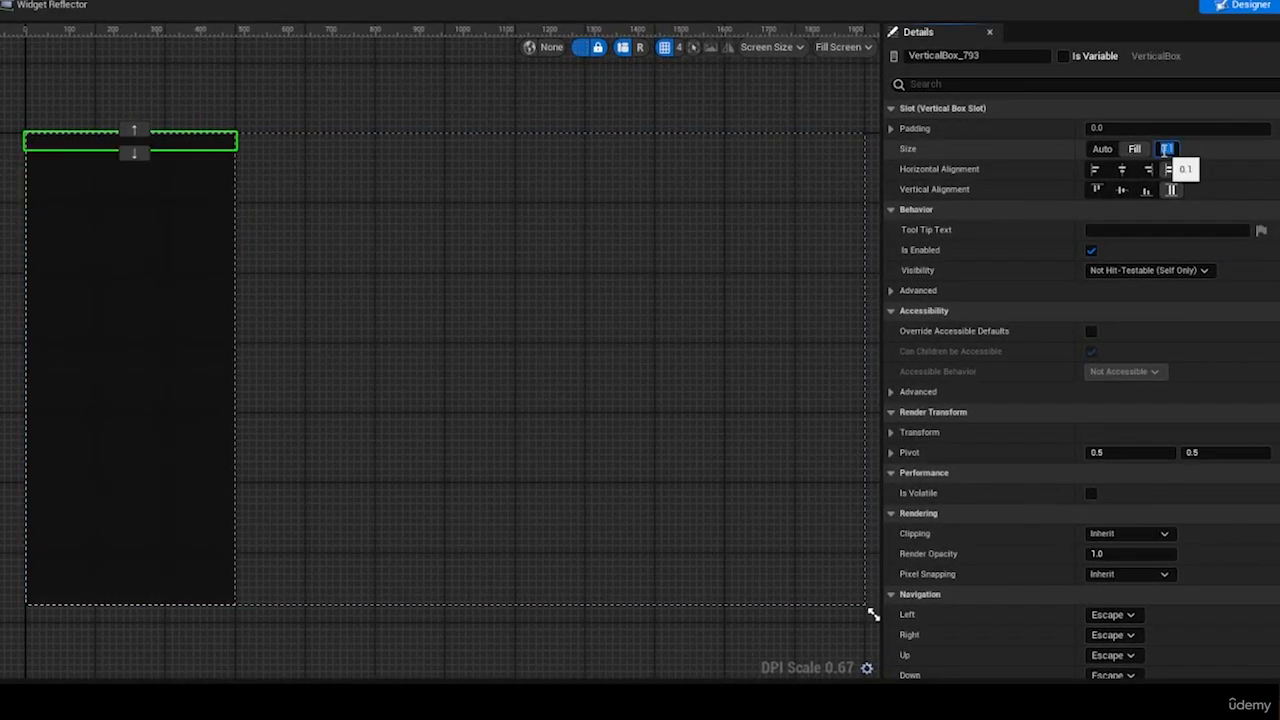
{"action": "left_click", "coordinate": [130, 225]}
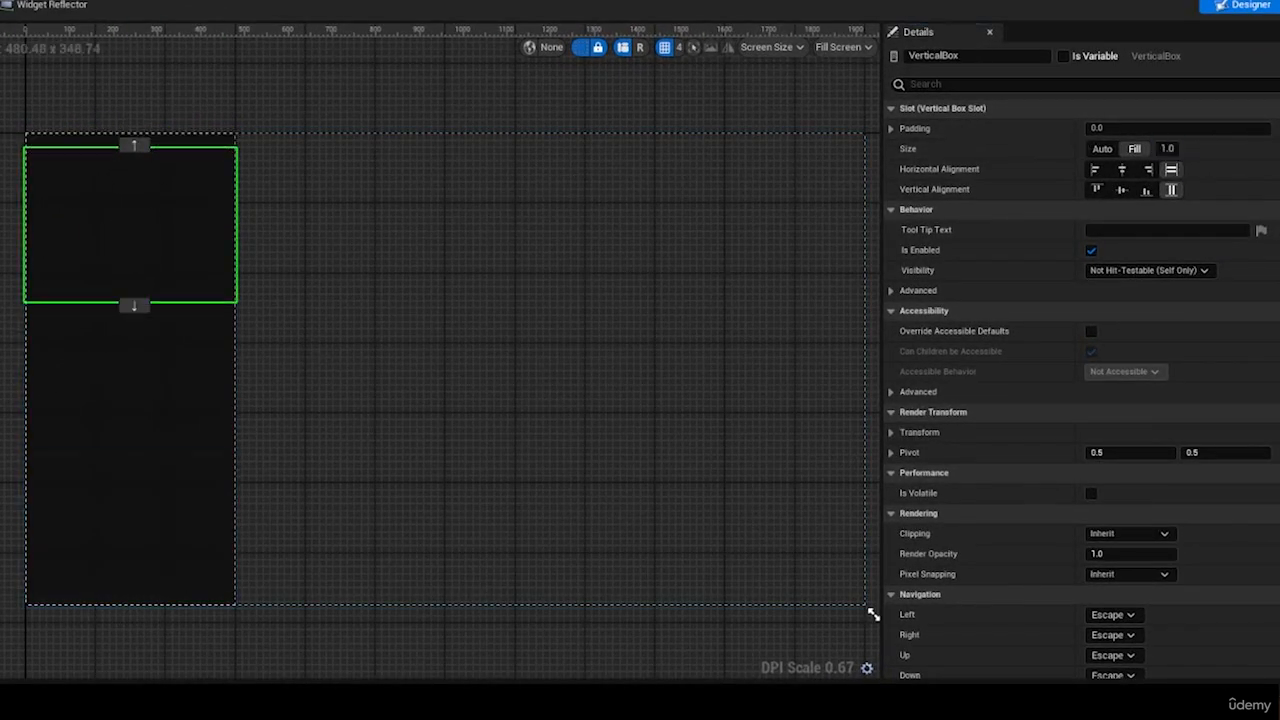
{"action": "left_click", "coordinate": [1167, 149]}
{"action": "type", "text": ".2"}
{"action": "key", "text": "Return"}
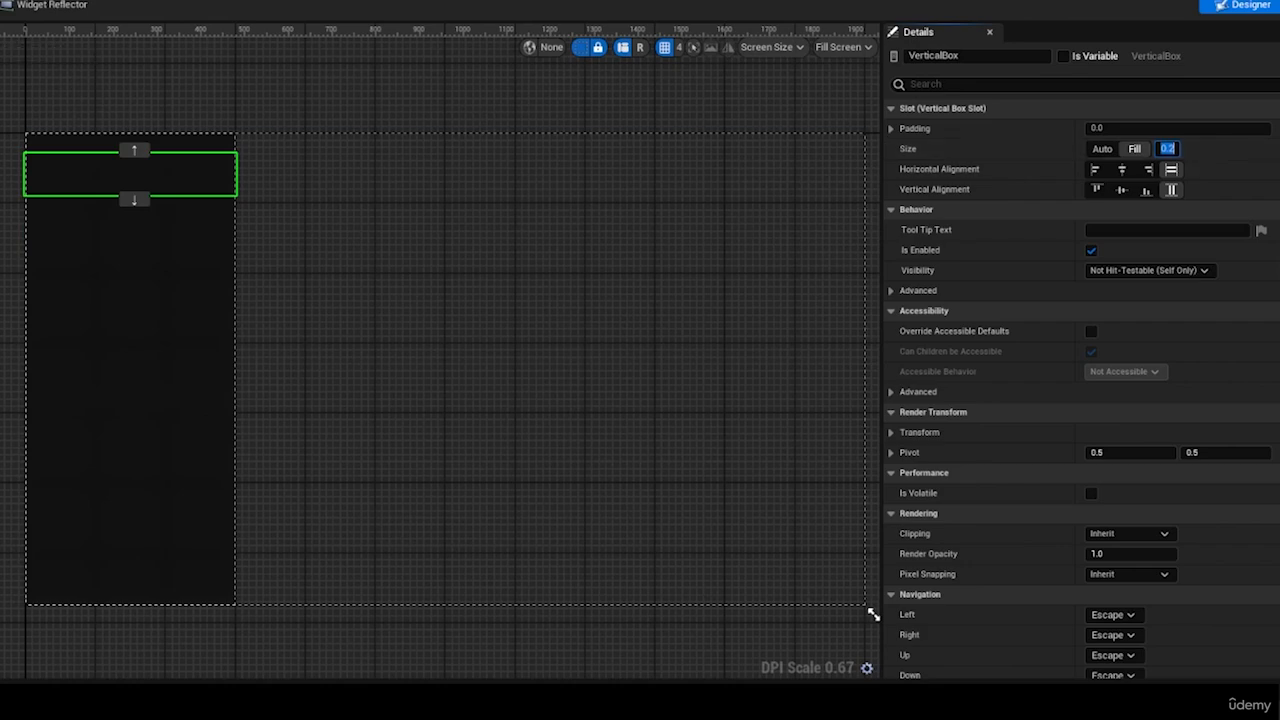
Step: Set the Fill size of the third nested Vertical Box to 0.6, the fourth to 0.2 and the first to 0.15
{"action": "left_click", "coordinate": [130, 350]}
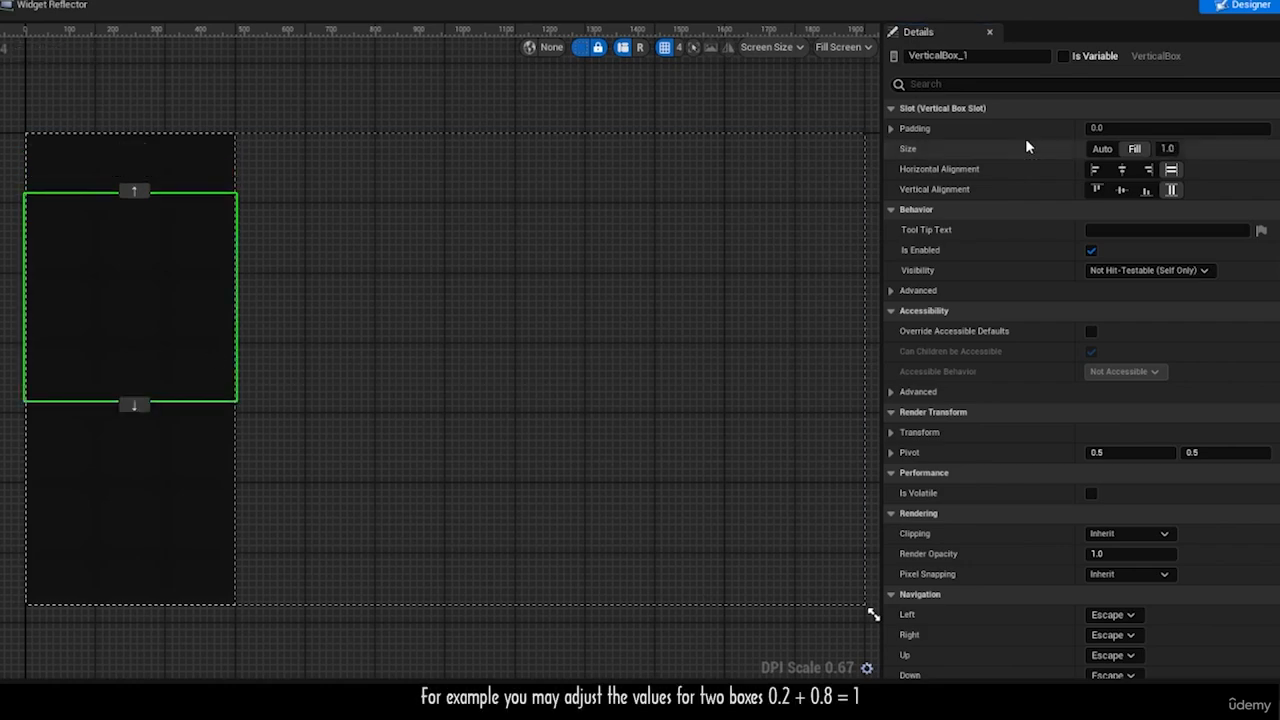
{"action": "left_click", "coordinate": [1163, 149]}
{"action": "type", "text": ".6"}
{"action": "key", "text": "Return"}
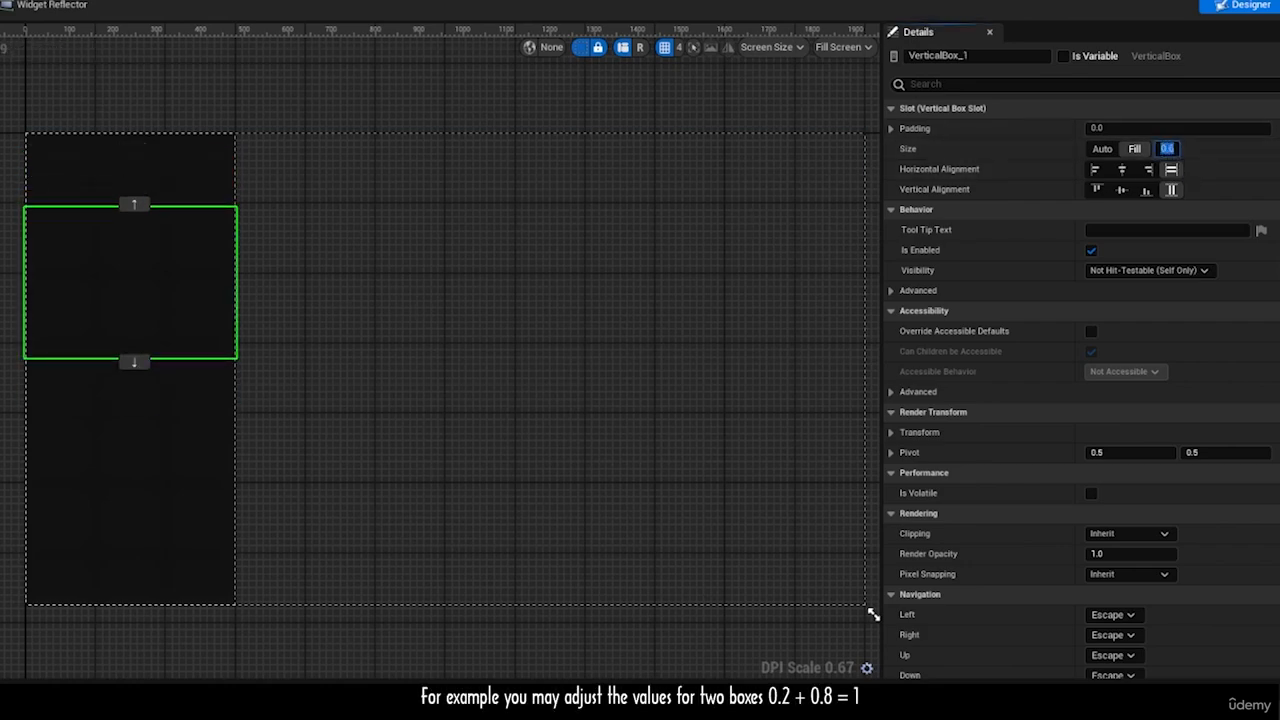
{"action": "left_click", "coordinate": [180, 430]}
{"action": "left_click", "coordinate": [1167, 150]}
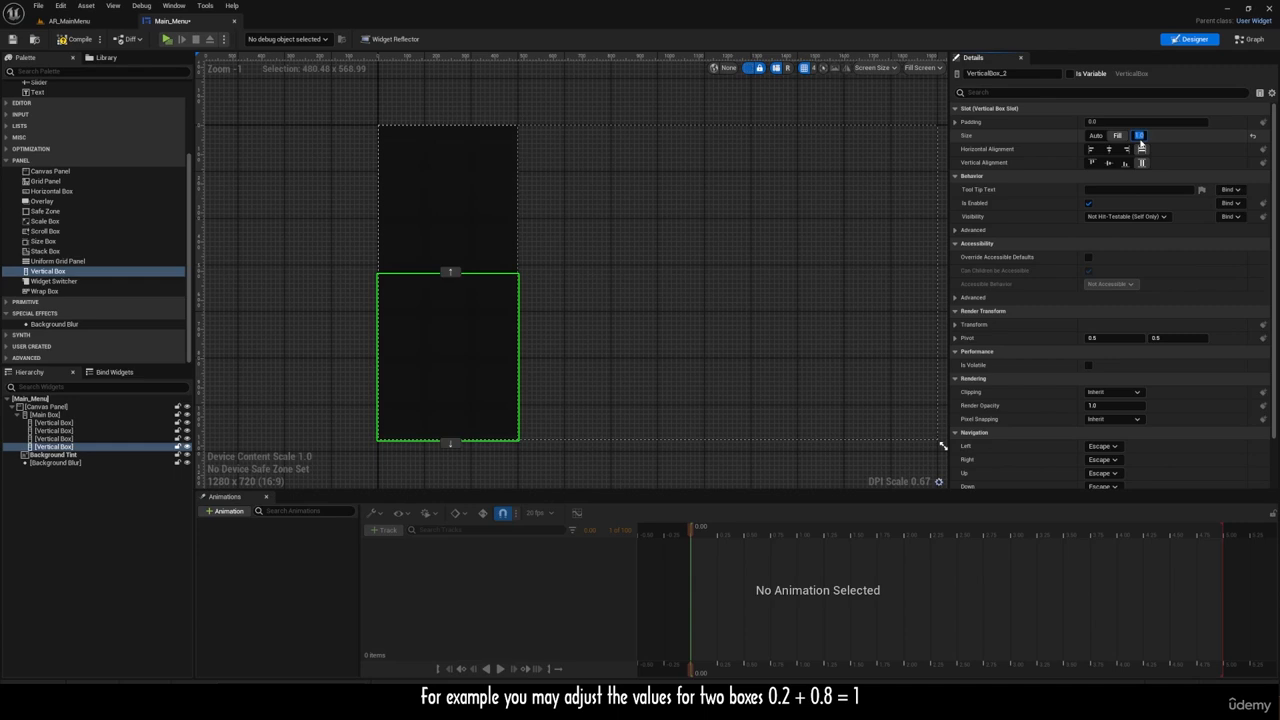
{"action": "type", "text": "0."}
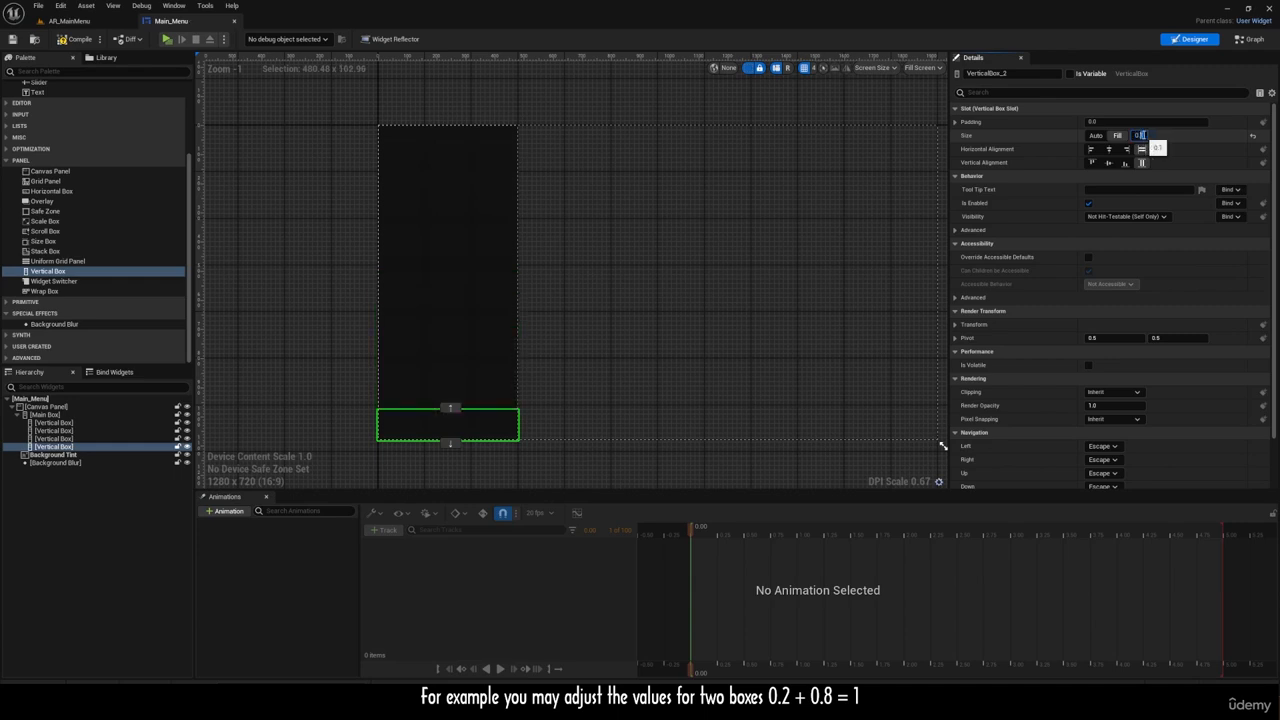
{"action": "type", "text": "2"}
{"action": "key", "text": "Return"}
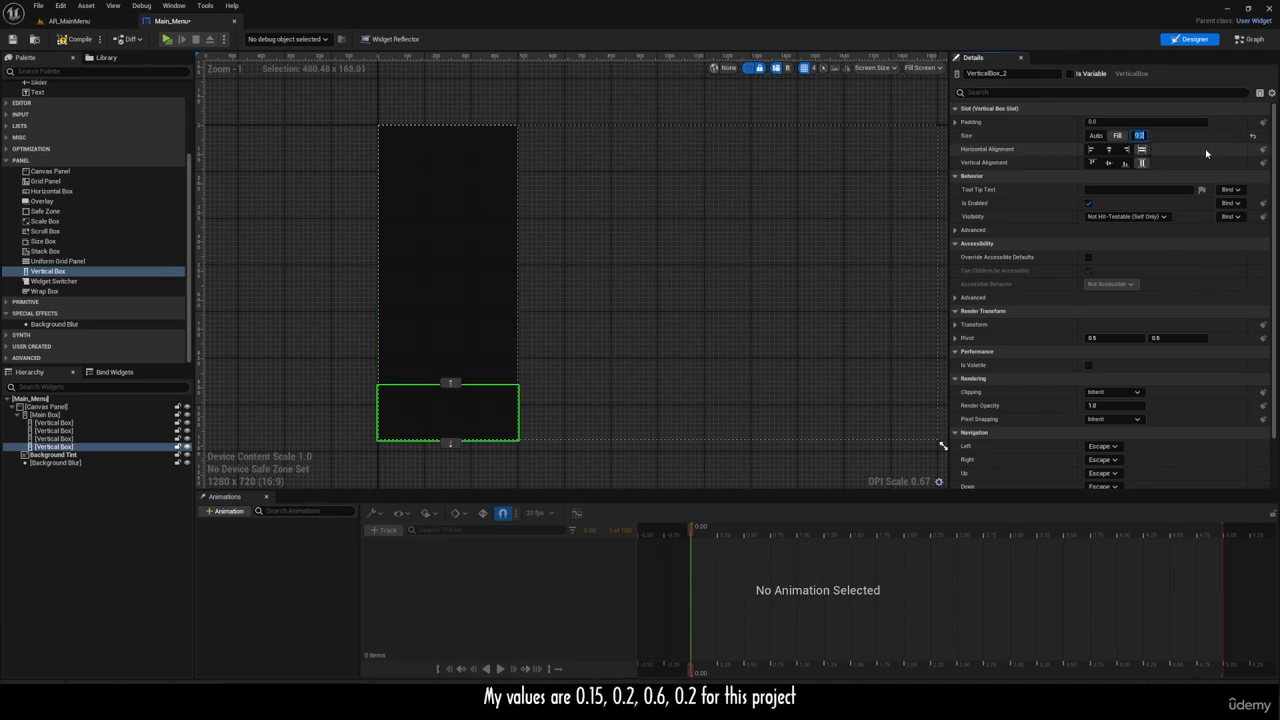
{"action": "left_click", "coordinate": [68, 439]}
{"action": "left_click", "coordinate": [72, 431]}
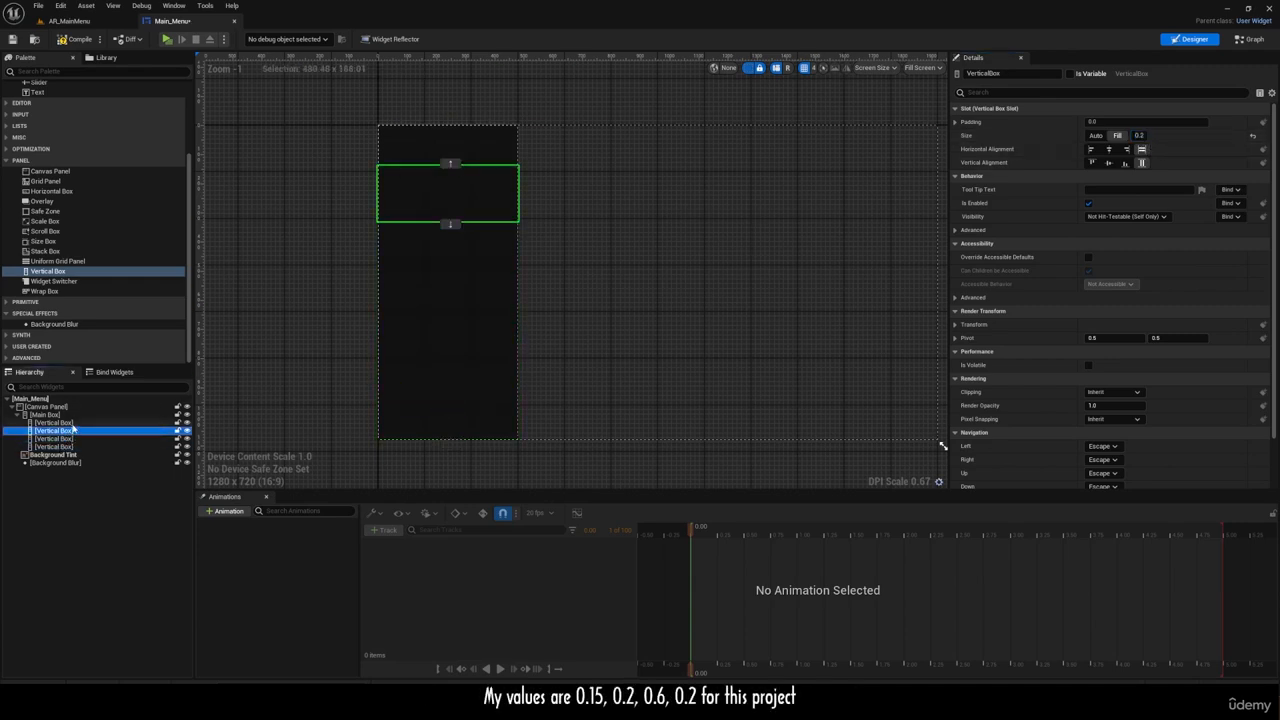
{"action": "left_click", "coordinate": [74, 424]}
{"action": "left_click", "coordinate": [67, 440]}
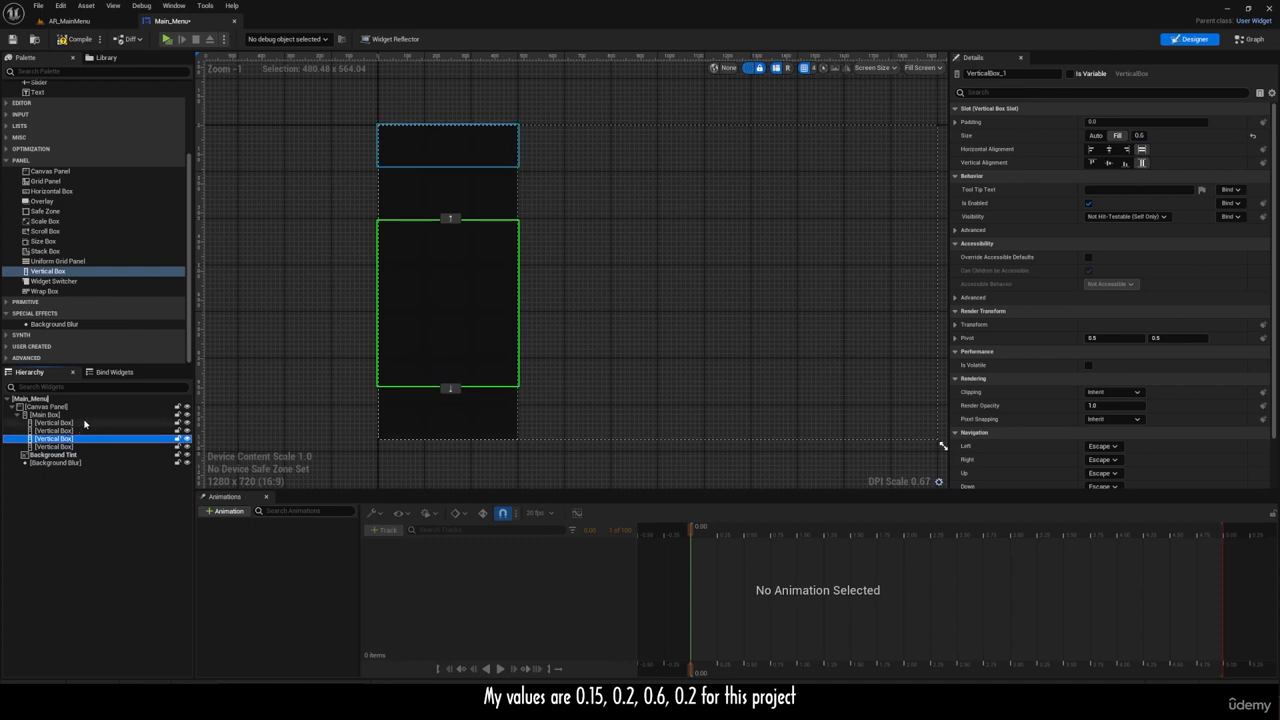
{"action": "left_click", "coordinate": [85, 417]}
{"action": "left_click", "coordinate": [82, 424]}
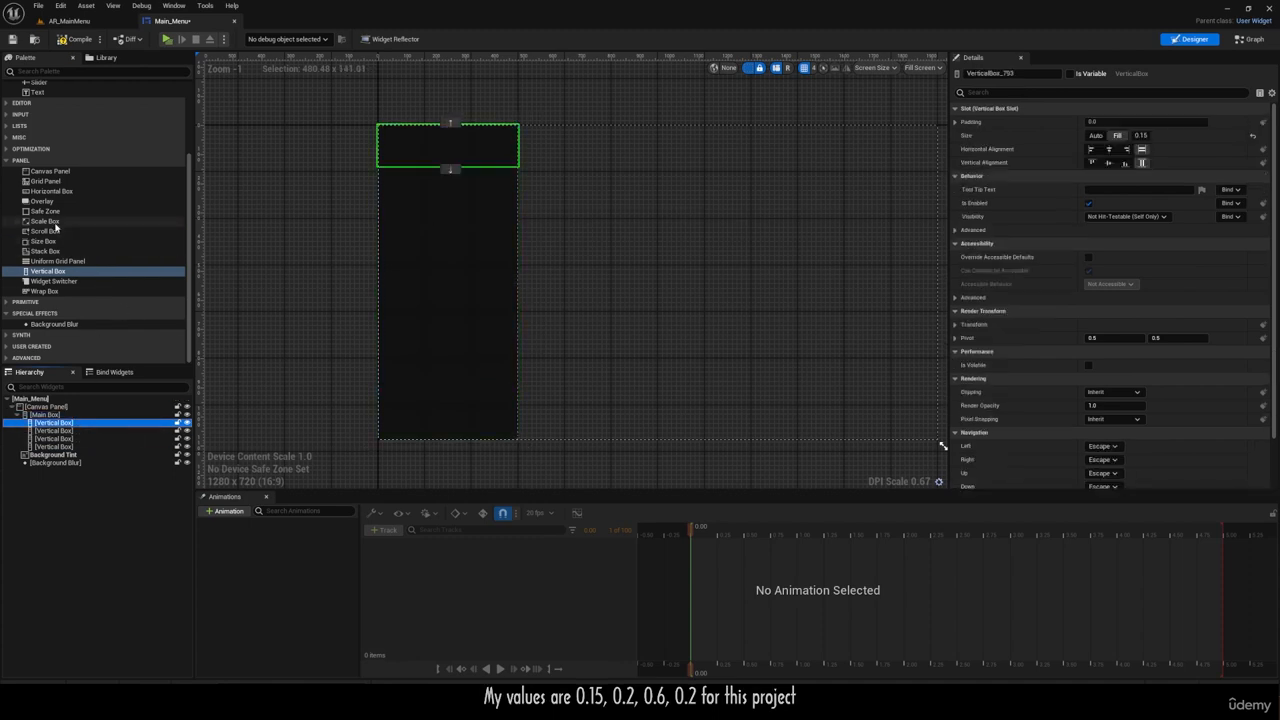
Step: Add an Image inside the first nested Vertical Box and rename it as LOGO
{"action": "scroll", "coordinate": [80, 220], "scroll_direction": "up", "scroll_amount": 4}
{"action": "left_click_drag", "start_coordinate": [41, 142], "coordinate": [63, 431]}
{"action": "double_click", "coordinate": [64, 431]}
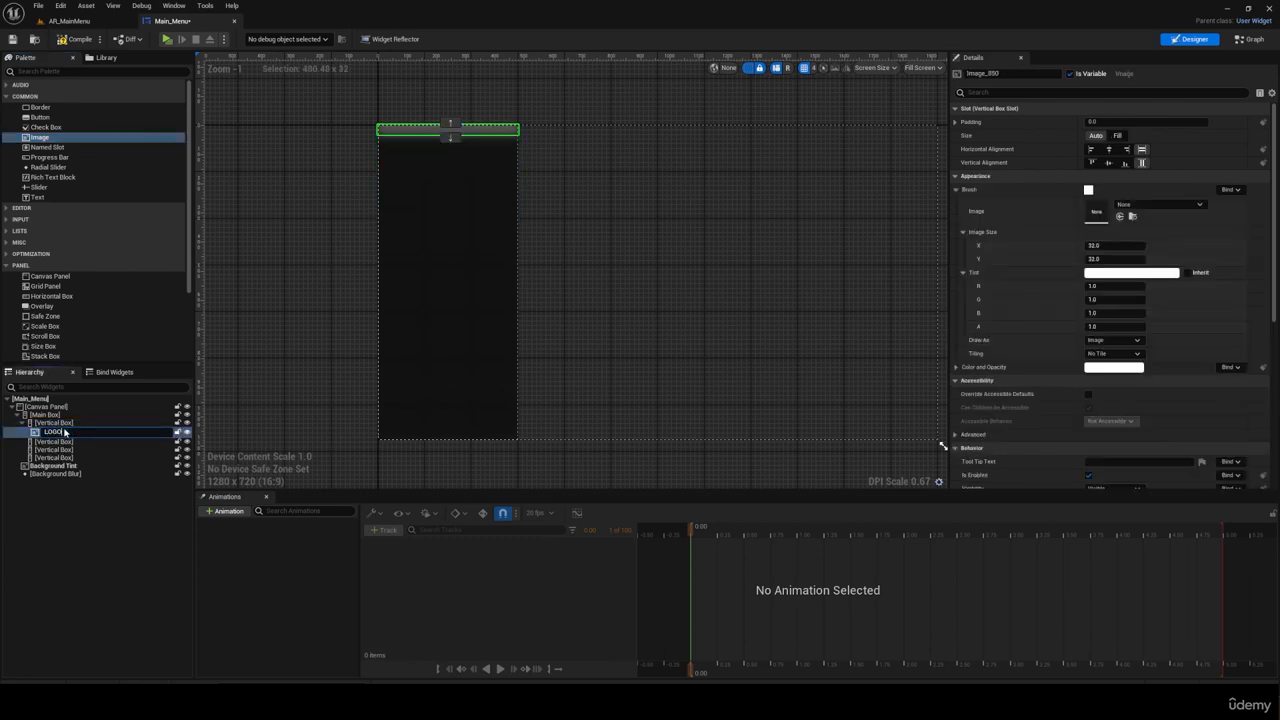
{"action": "type", "text": "LOGO"}
{"action": "key", "text": "Return"}
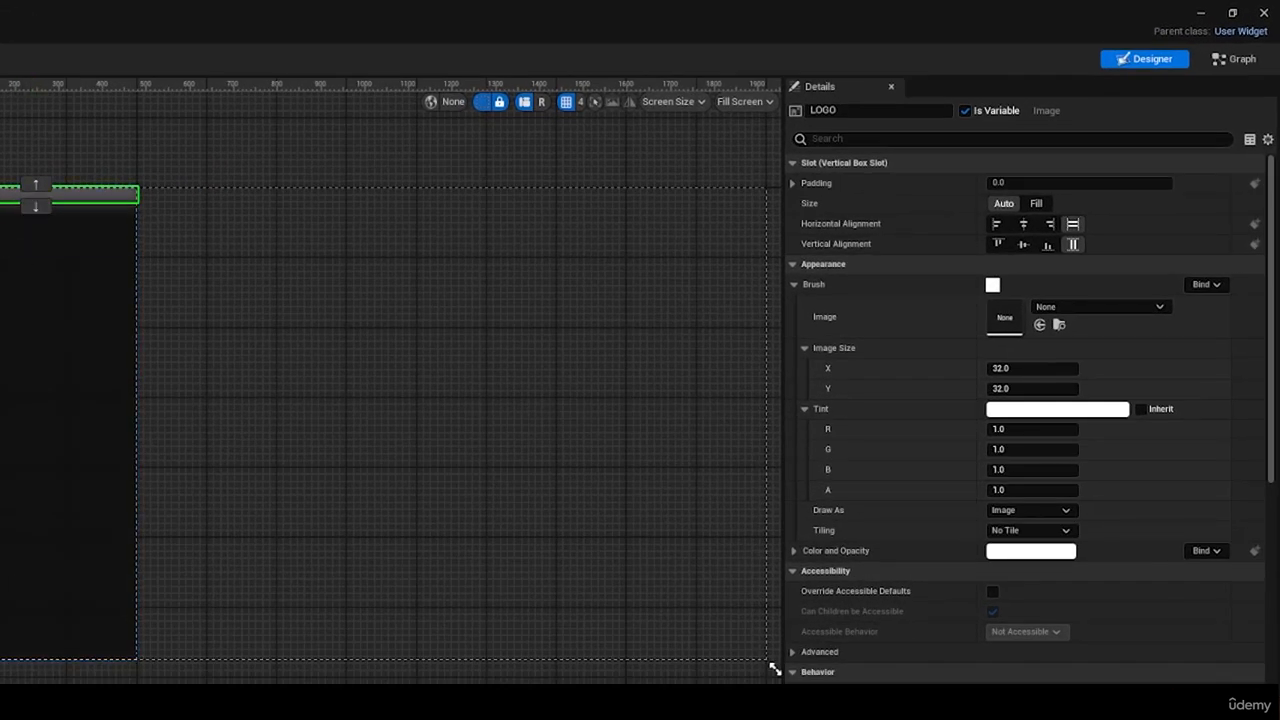
Step: Set the LOGO image's size to Fill and center it horizontally and vertically
{"action": "left_click", "coordinate": [1036, 203]}
{"action": "left_click", "coordinate": [1023, 223]}
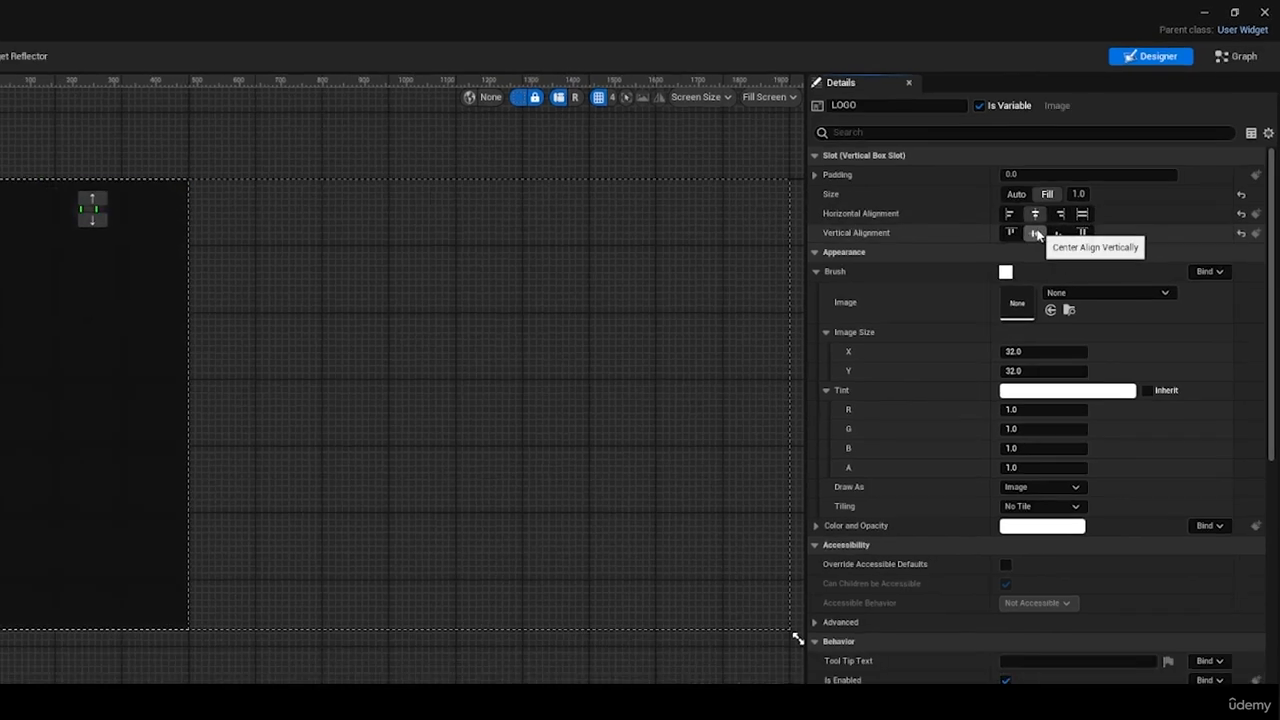
{"action": "left_click", "coordinate": [234, 270]}
{"action": "scroll", "coordinate": [21, 184], "scroll_direction": "up", "scroll_amount": 4}
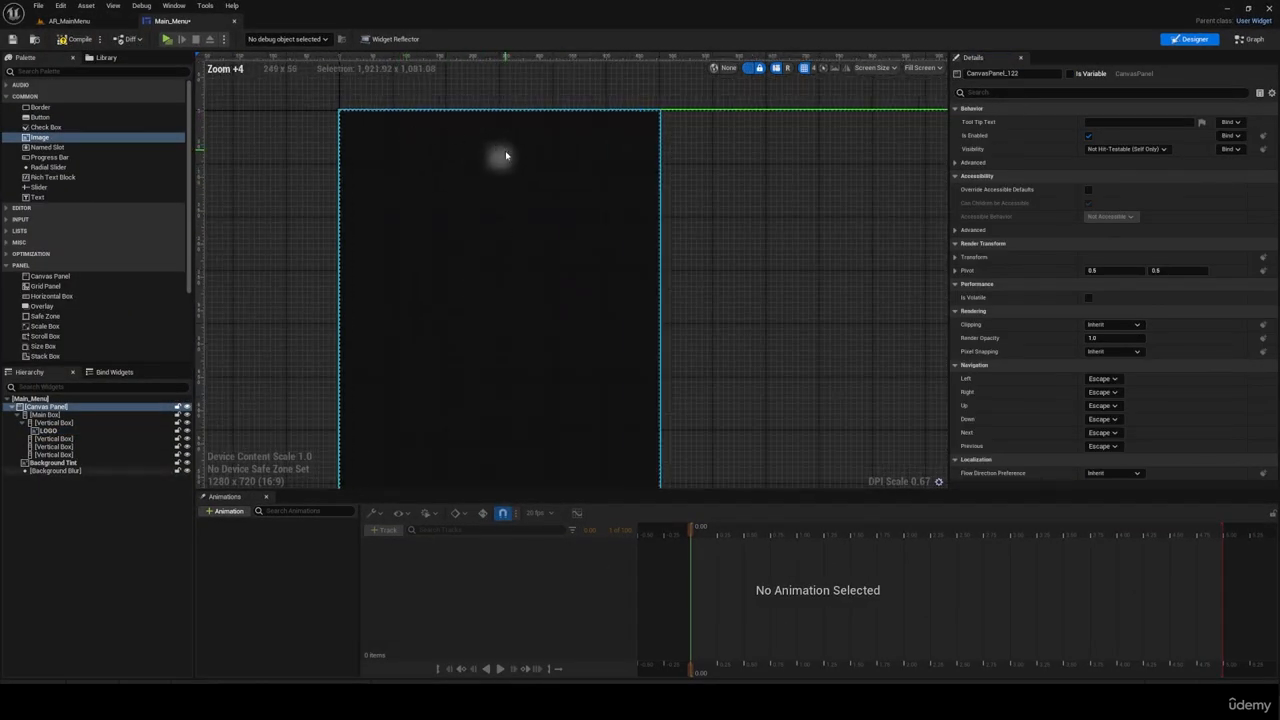
Step: Set the ZOrder of both the Background Blur and the Background Tint to -1
{"action": "left_click", "coordinate": [65, 463]}
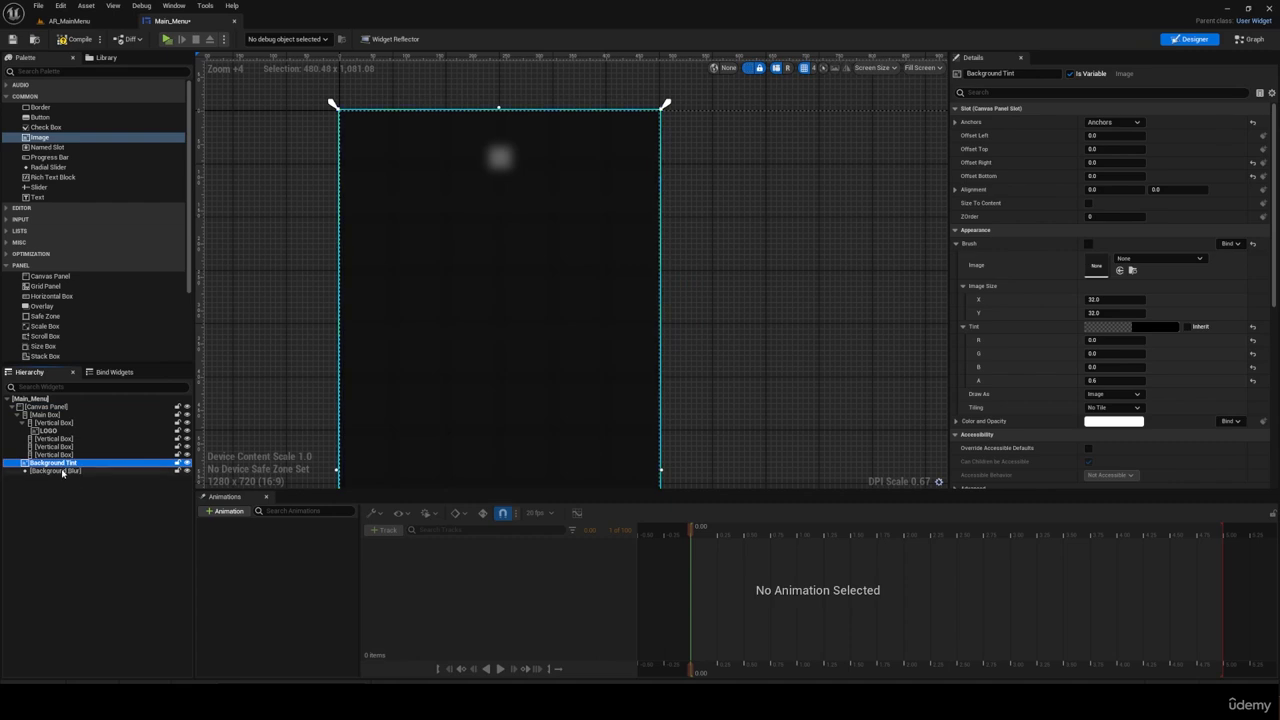
{"action": "left_click", "coordinate": [62, 471]}
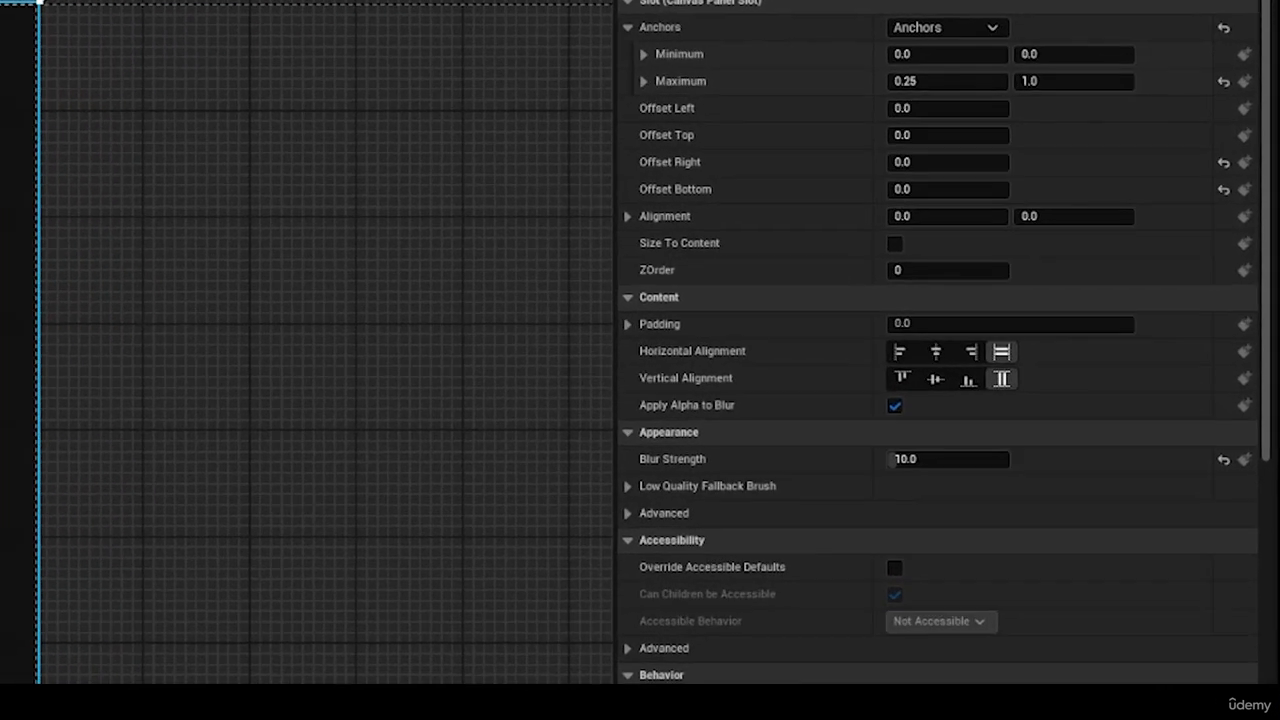
{"action": "left_click", "coordinate": [926, 265]}
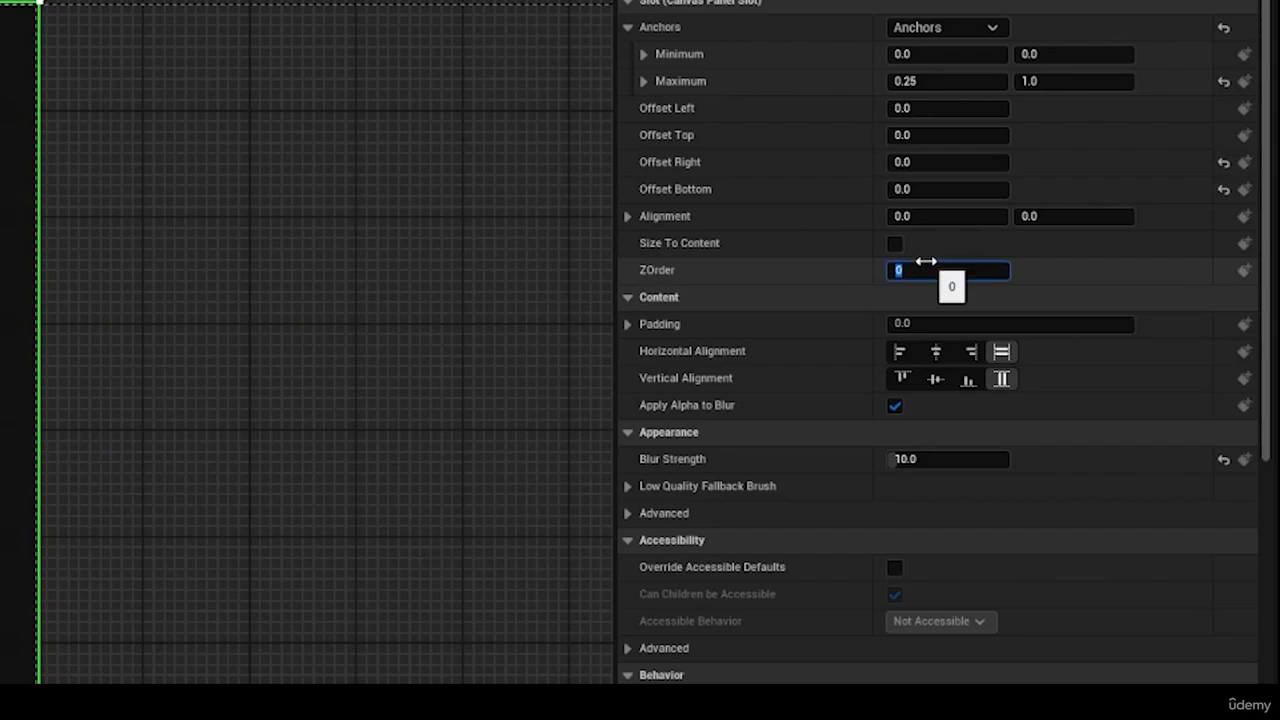
{"action": "type", "text": "-1"}
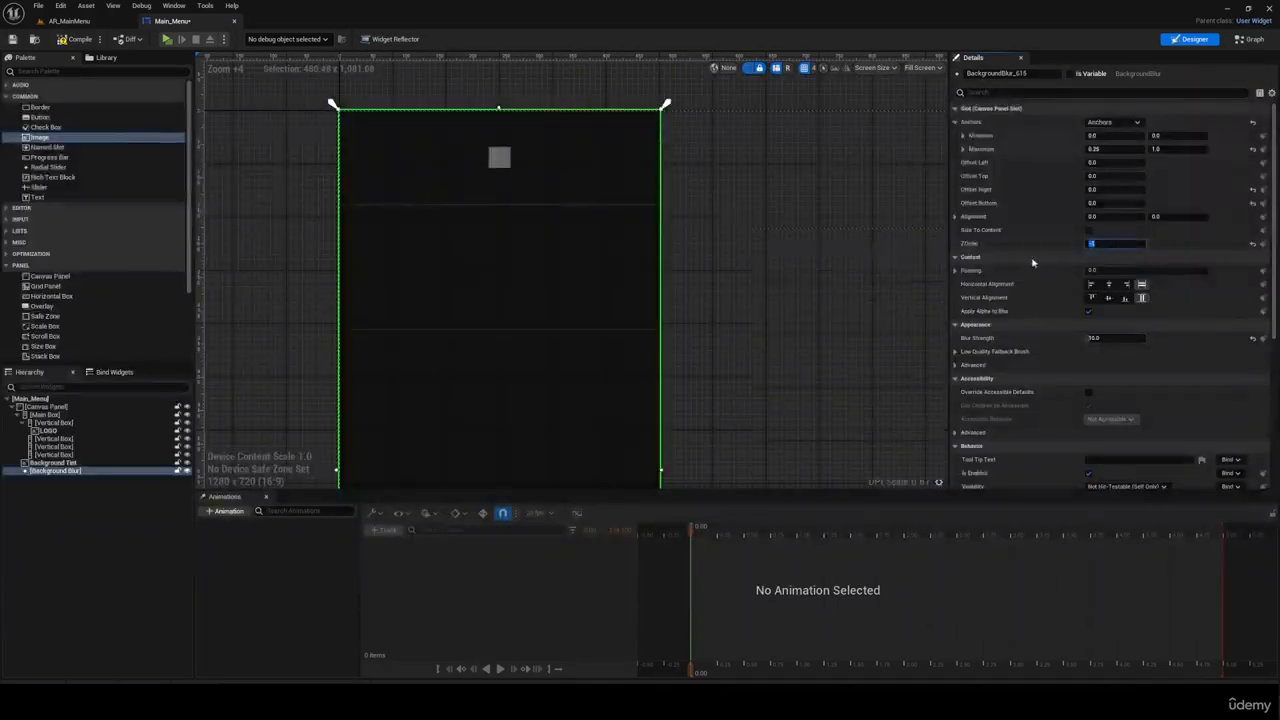
{"action": "left_click", "coordinate": [118, 470]}
{"action": "left_click", "coordinate": [116, 463]}
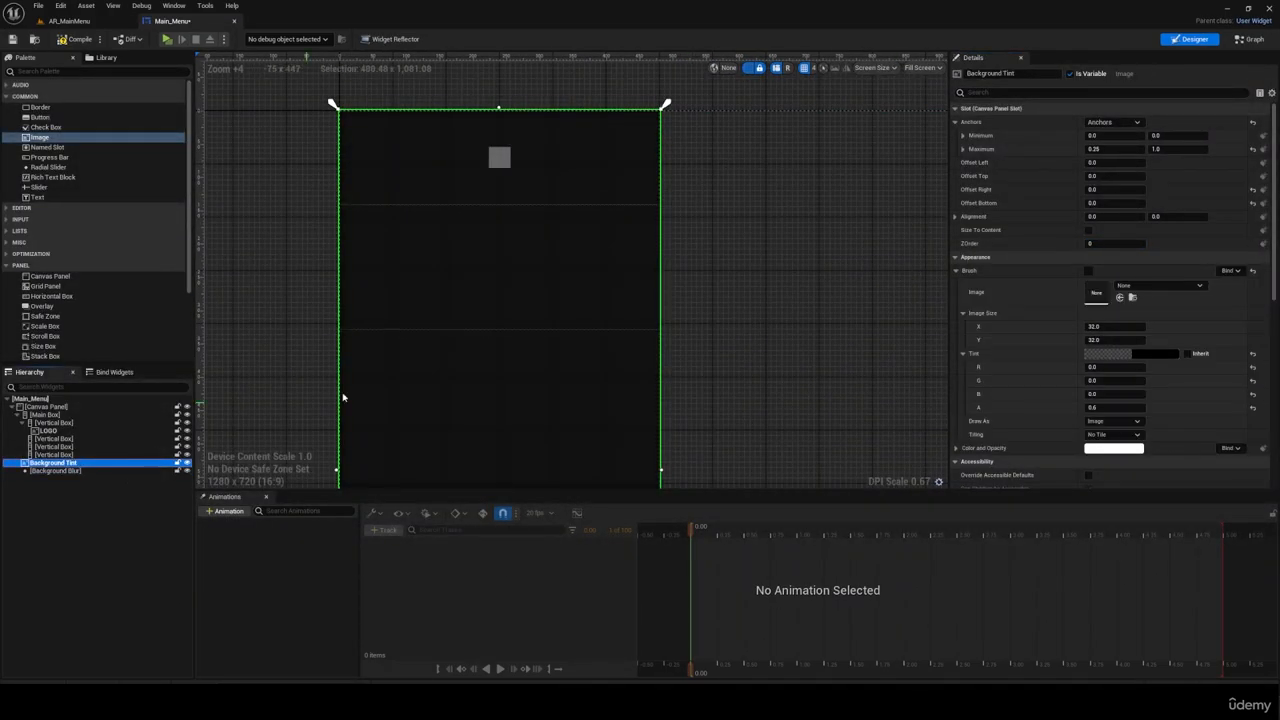
{"action": "left_click", "coordinate": [1101, 243]}
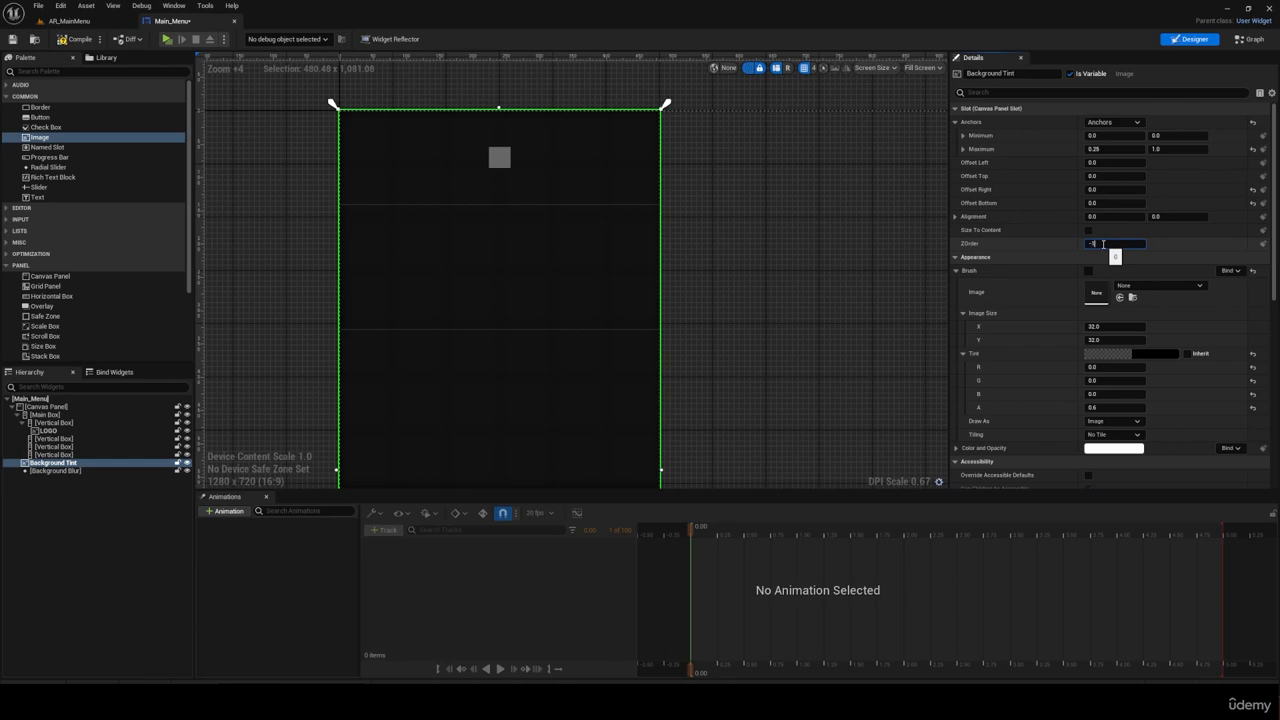
{"action": "key", "text": "Return"}
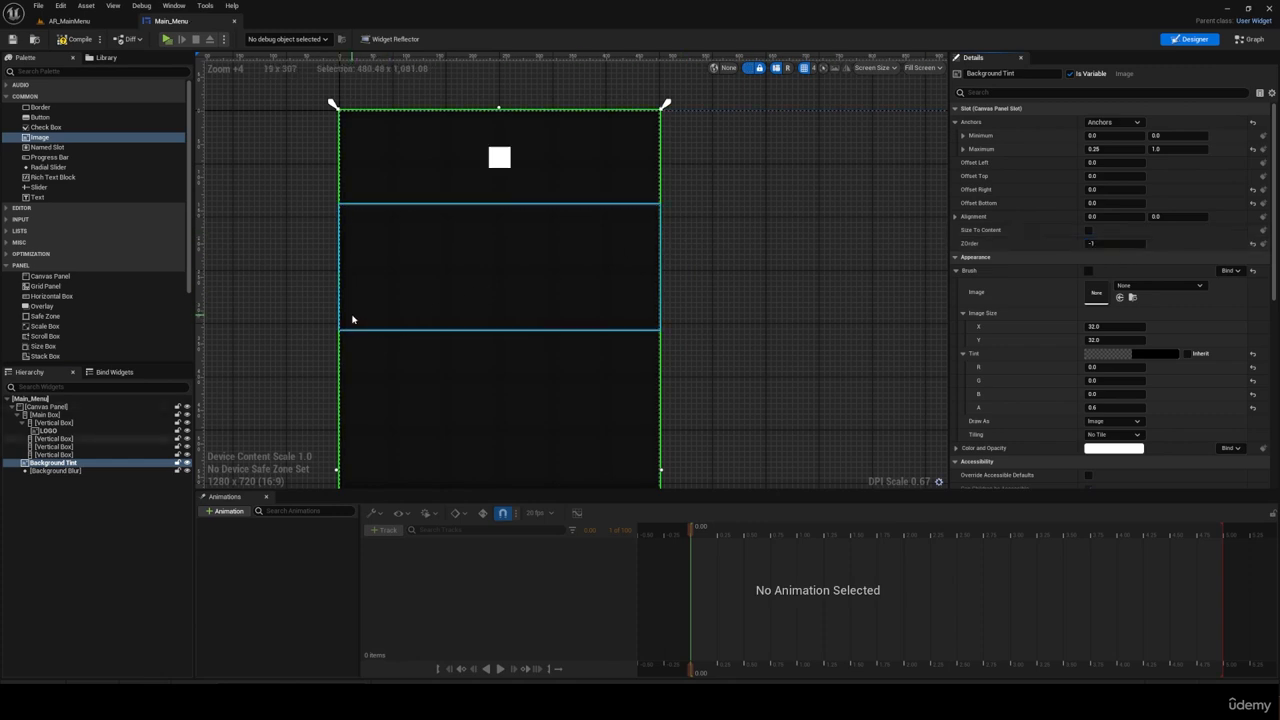
Step: Set the LOGO image's size to 100 by 100
{"action": "left_click", "coordinate": [55, 432]}
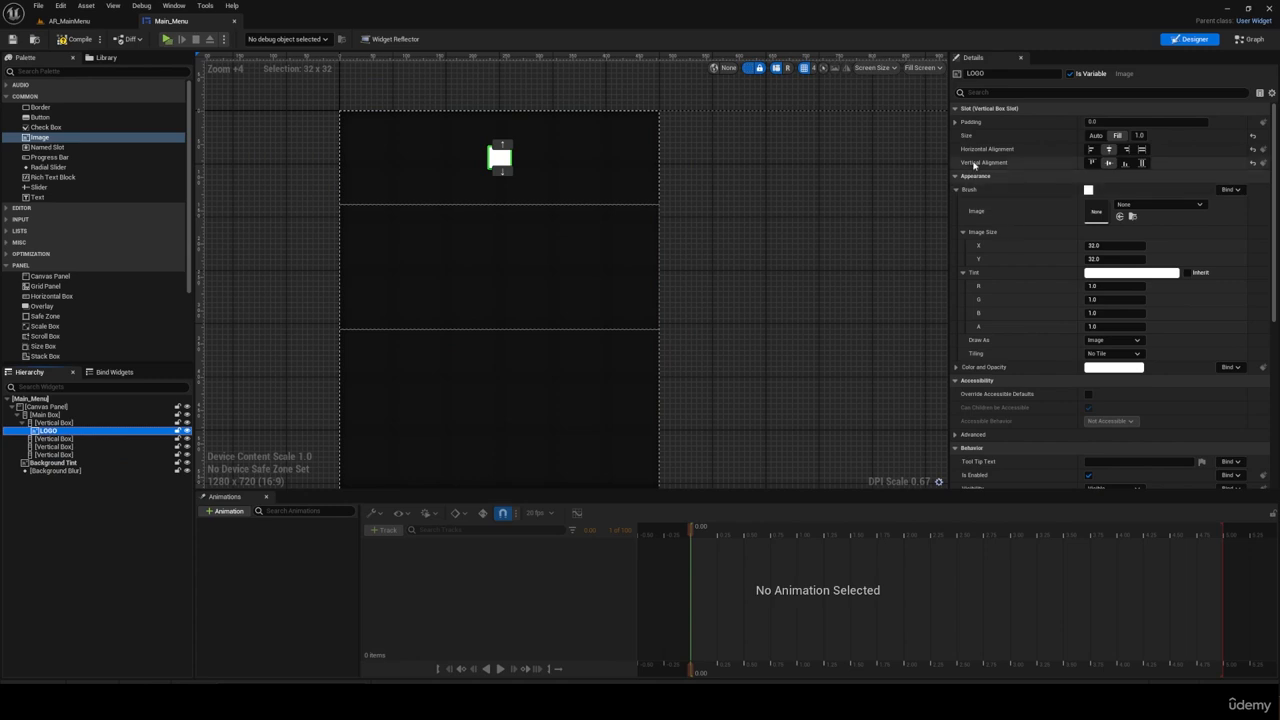
{"action": "left_click", "coordinate": [1114, 246]}
{"action": "type", "text": "100"}
{"action": "key", "text": "Tab"}
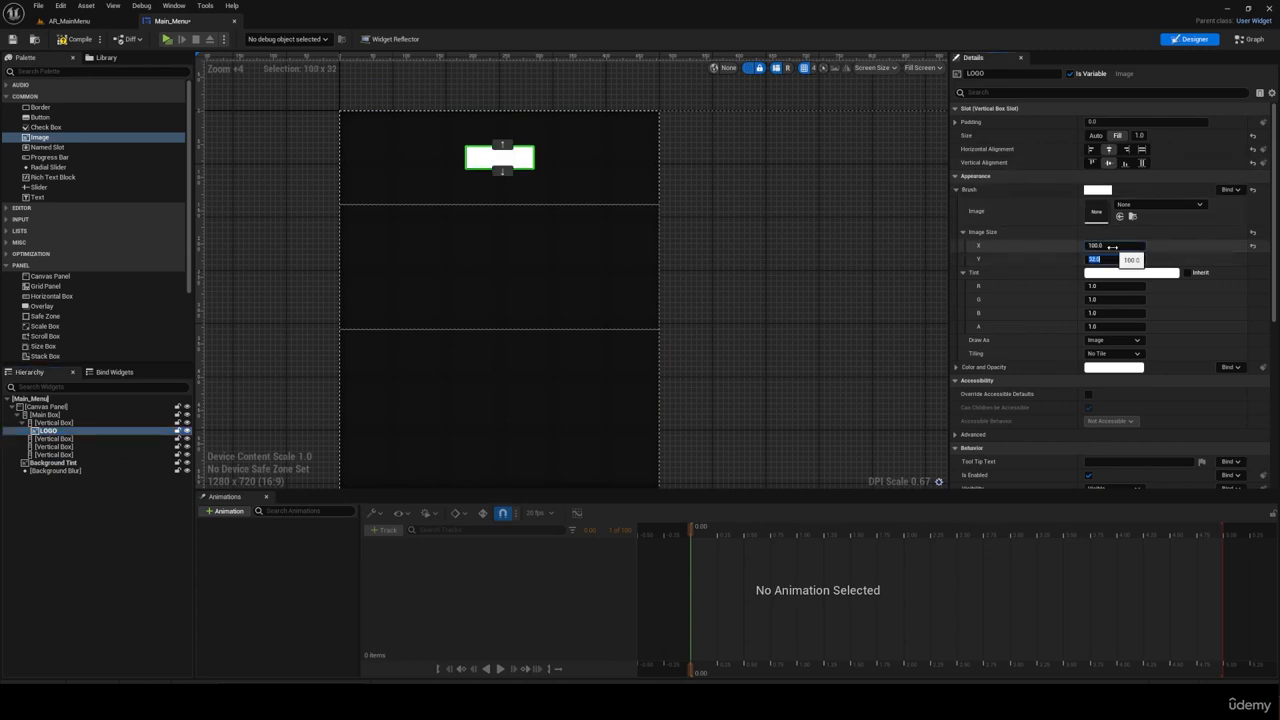
{"action": "type", "text": "100"}
{"action": "key", "text": "Return"}
{"action": "left_click", "coordinate": [826, 274]}
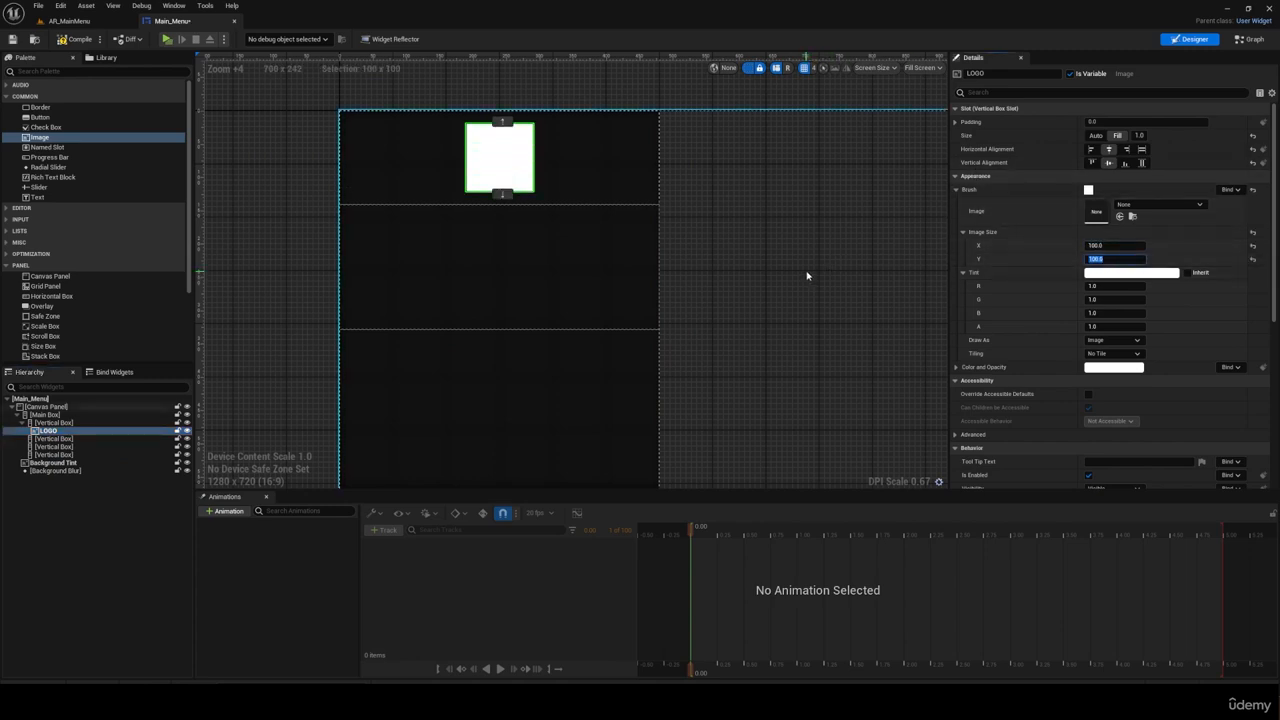
Step: Import the Logo PNG from the Class_9_UI folder into the project's UI/Texture folder
{"action": "left_click", "coordinate": [108, 24]}
{"action": "left_click", "coordinate": [286, 703]}
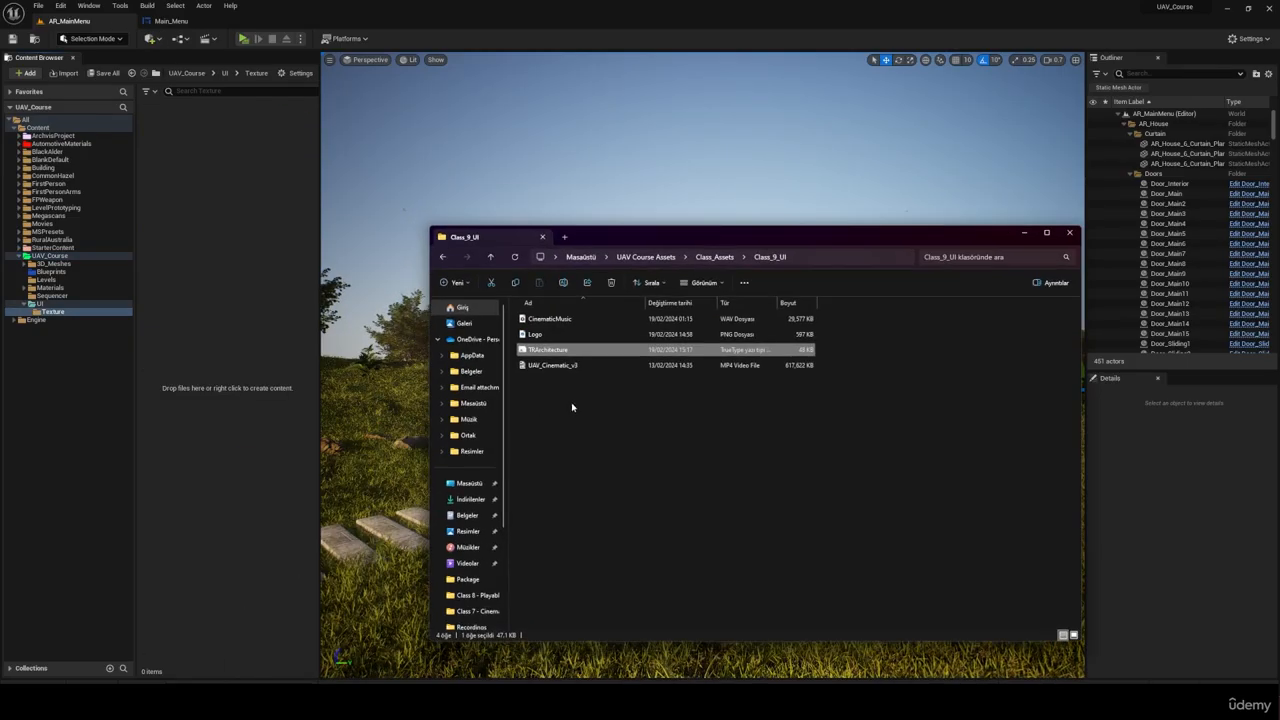
{"action": "left_click", "coordinate": [540, 334]}
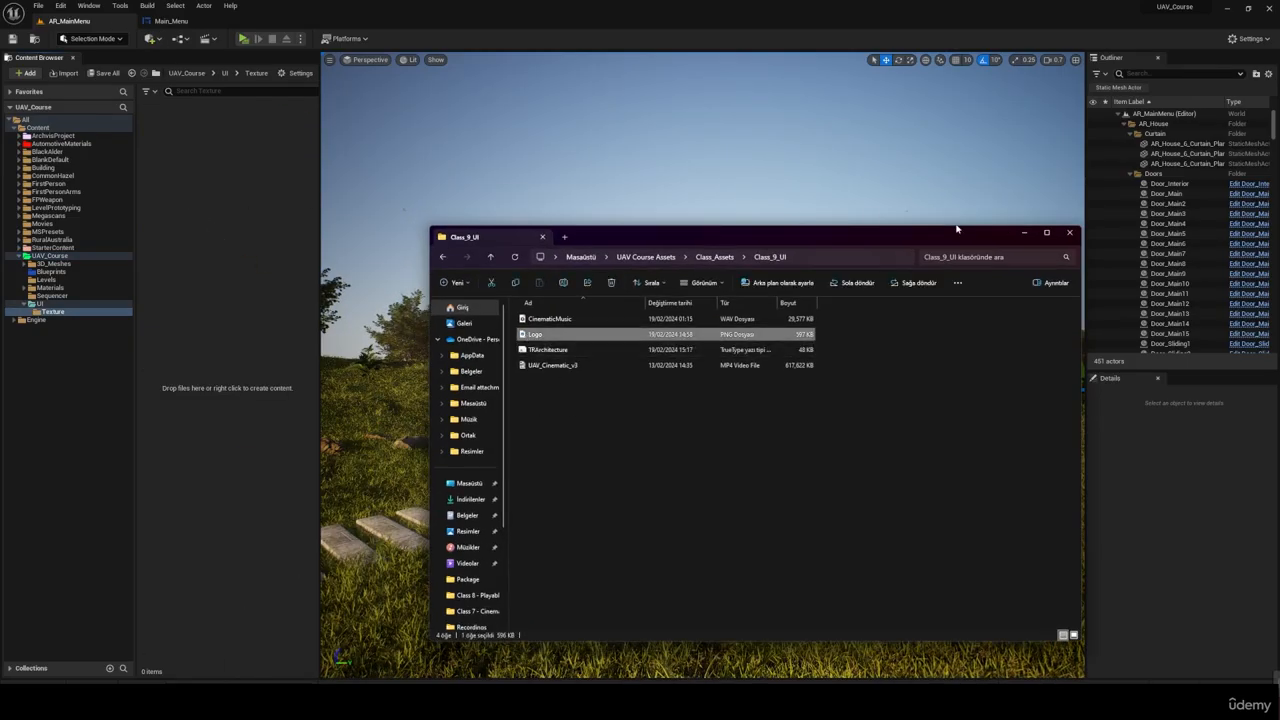
{"action": "left_click", "coordinate": [1024, 232]}
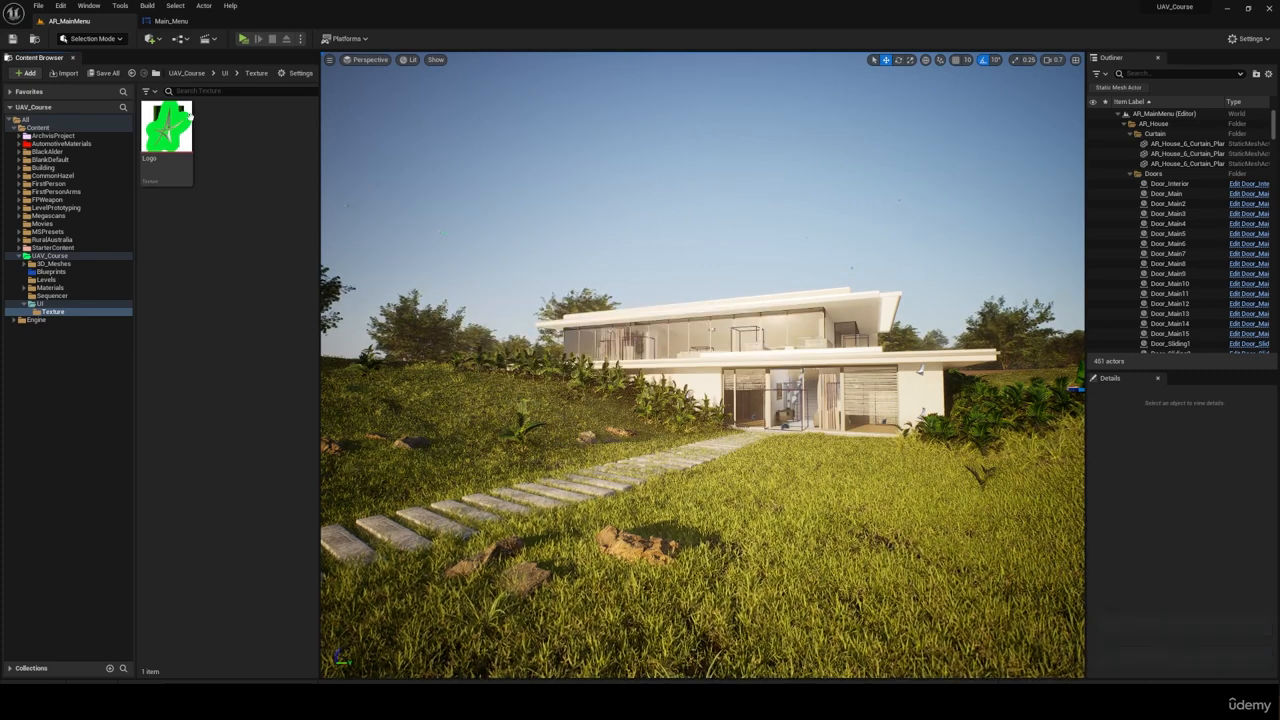
Step: Assign the Logo texture to the LOGO image in the Main_Menu widget
{"action": "left_click", "coordinate": [171, 21]}
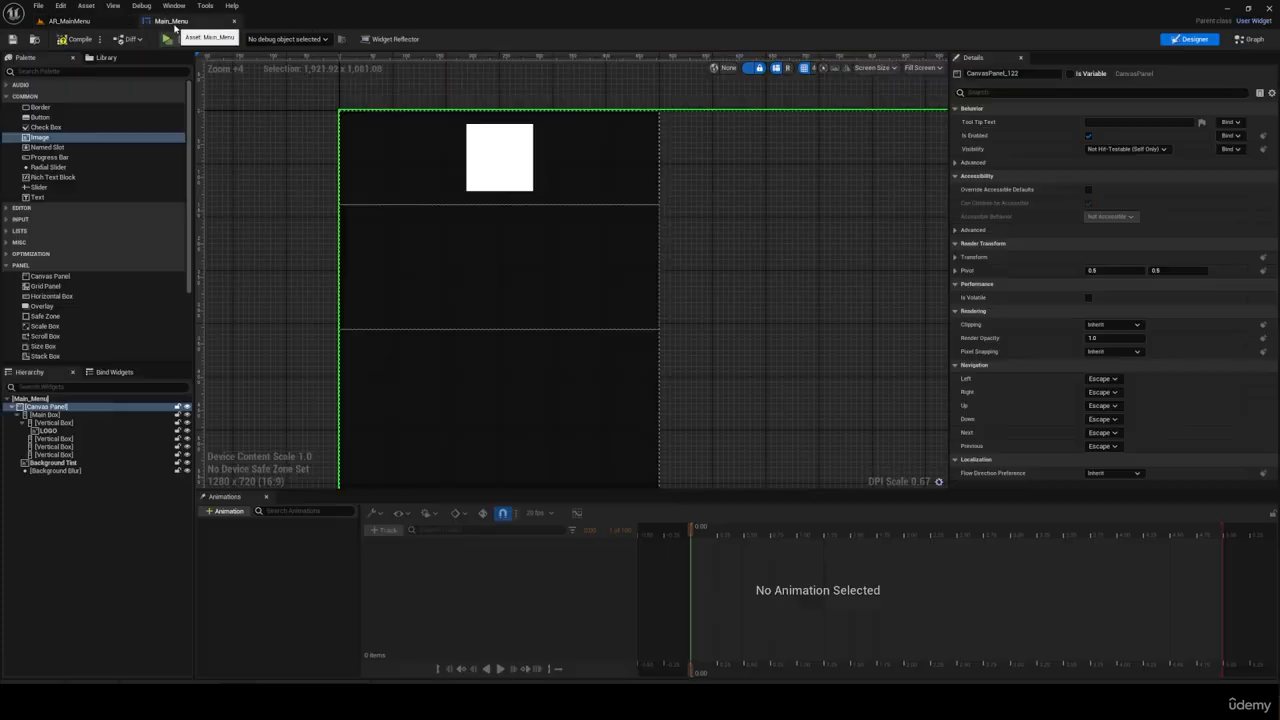
{"action": "left_click", "coordinate": [496, 166]}
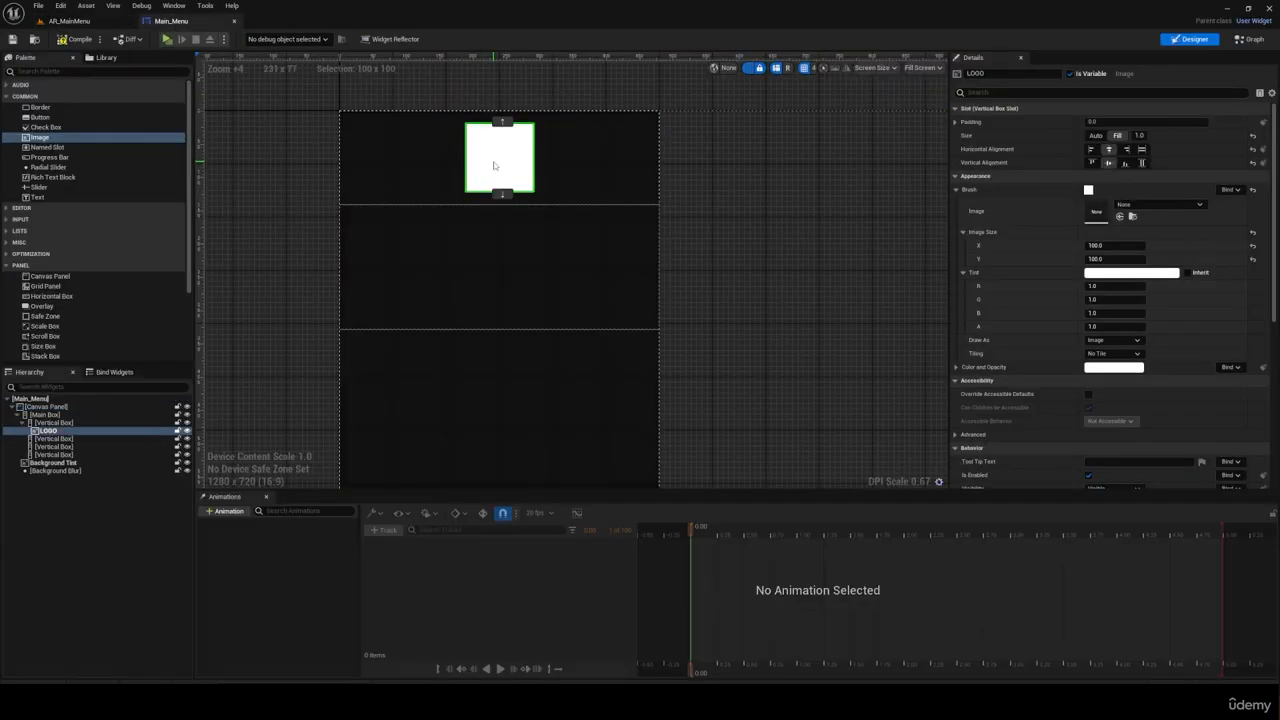
{"action": "left_click", "coordinate": [1138, 205]}
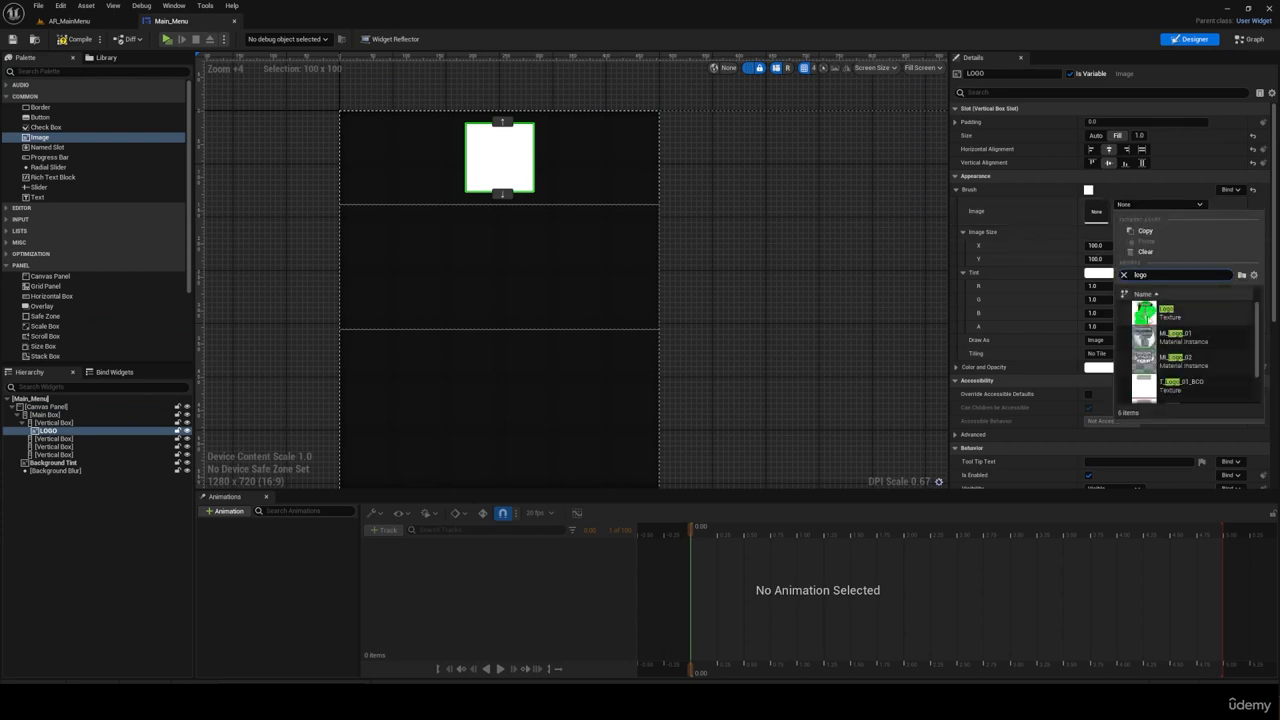
{"action": "left_click", "coordinate": [1193, 317]}
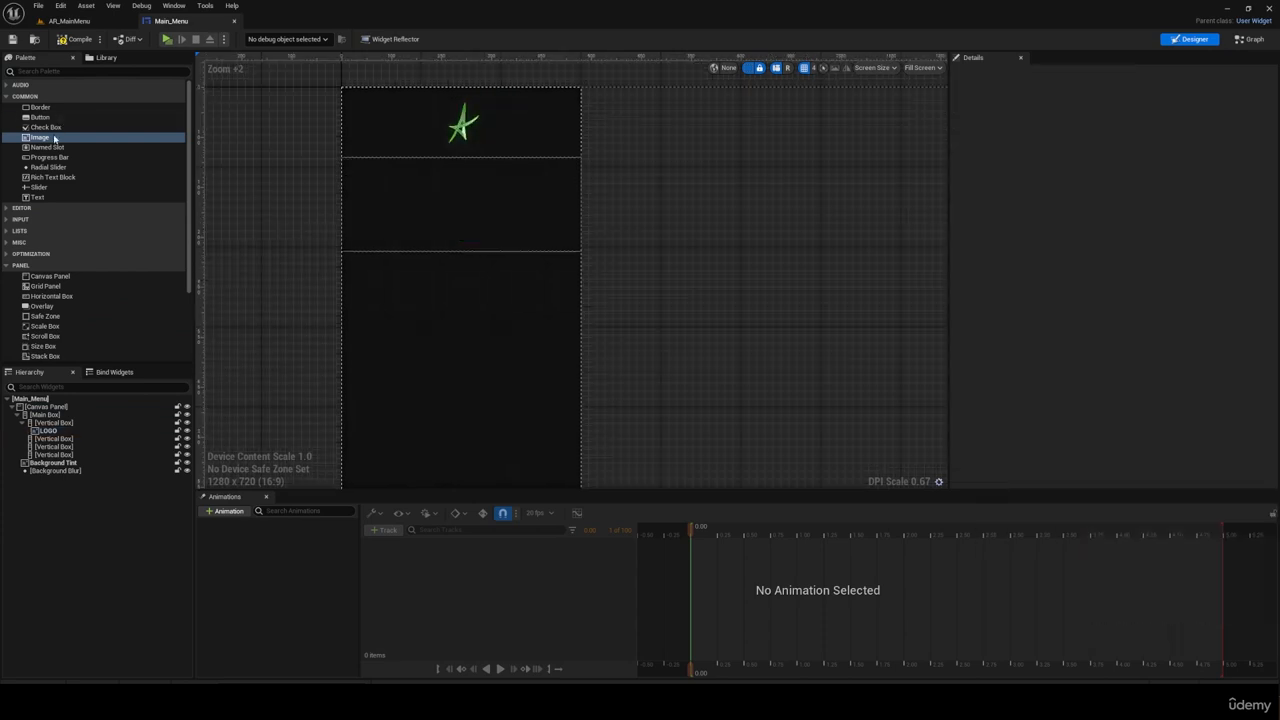
Step: Add two Text blocks to the second nested Vertical Box, with Fill size and centered horizontally and vertically
{"action": "left_click_drag", "start_coordinate": [37, 197], "coordinate": [62, 440]}
{"action": "key", "text": "ctrl+d"}
{"action": "left_click", "coordinate": [63, 446], "text": "ctrl"}
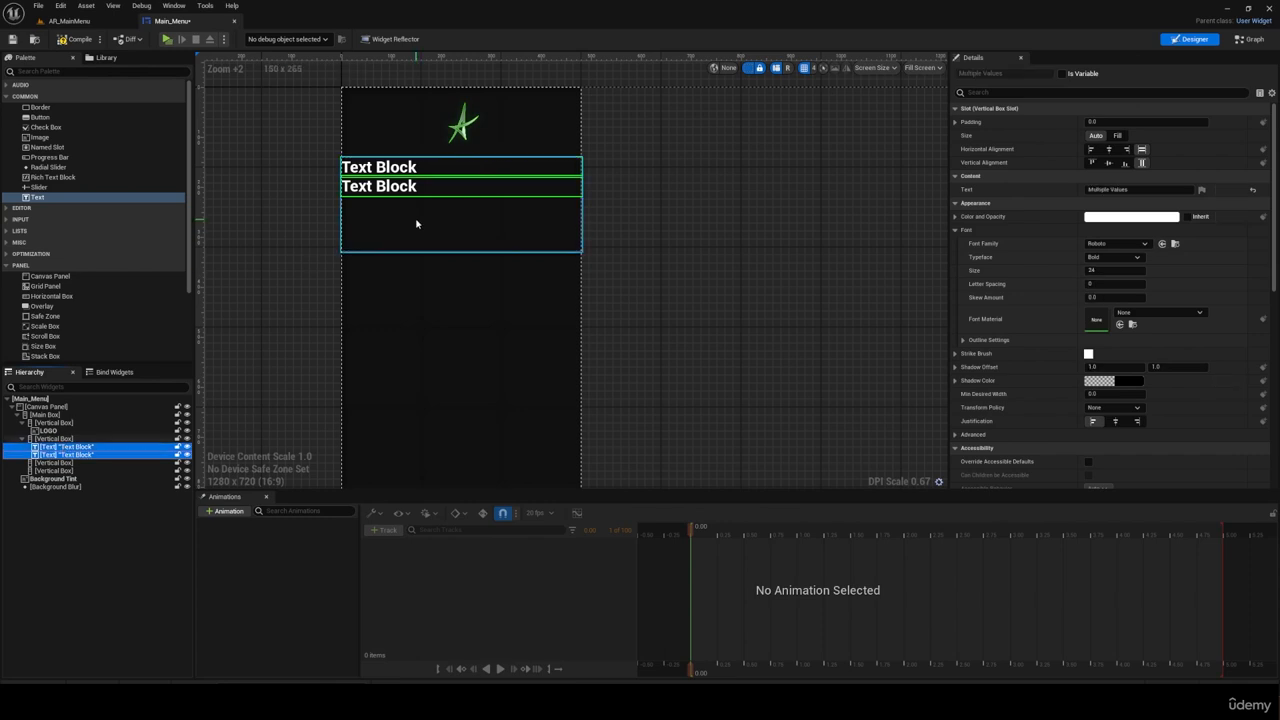
{"action": "left_click", "coordinate": [1117, 135]}
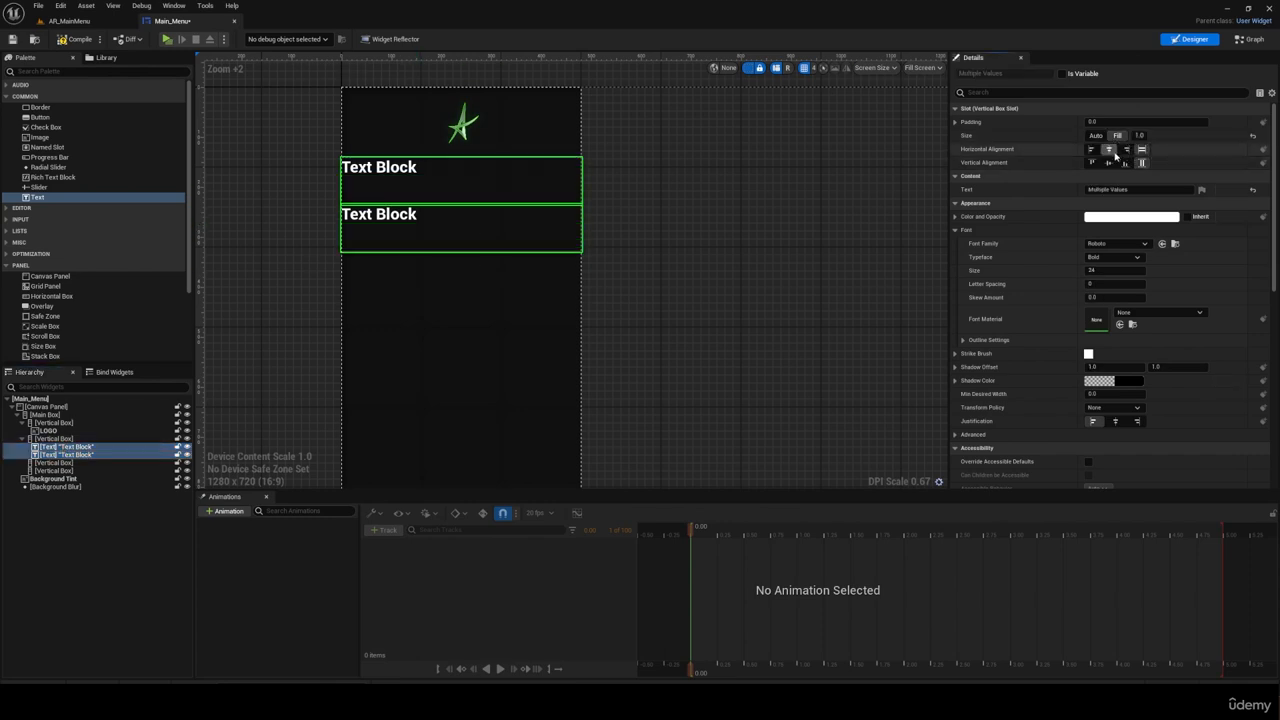
{"action": "left_click", "coordinate": [1108, 149]}
{"action": "left_click", "coordinate": [1108, 162]}
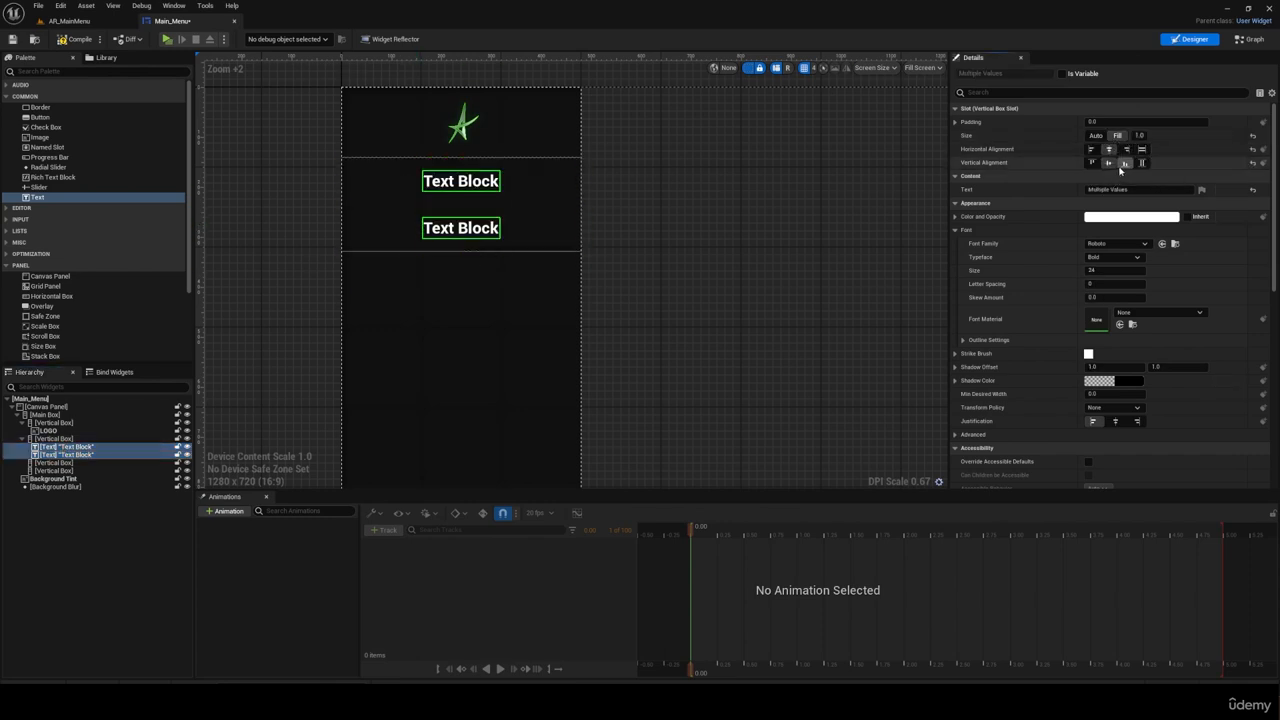
Step: Import the TRArchitecture font file from the Class_9_UI folder into the project's UI folder
{"action": "left_click", "coordinate": [461, 228]}
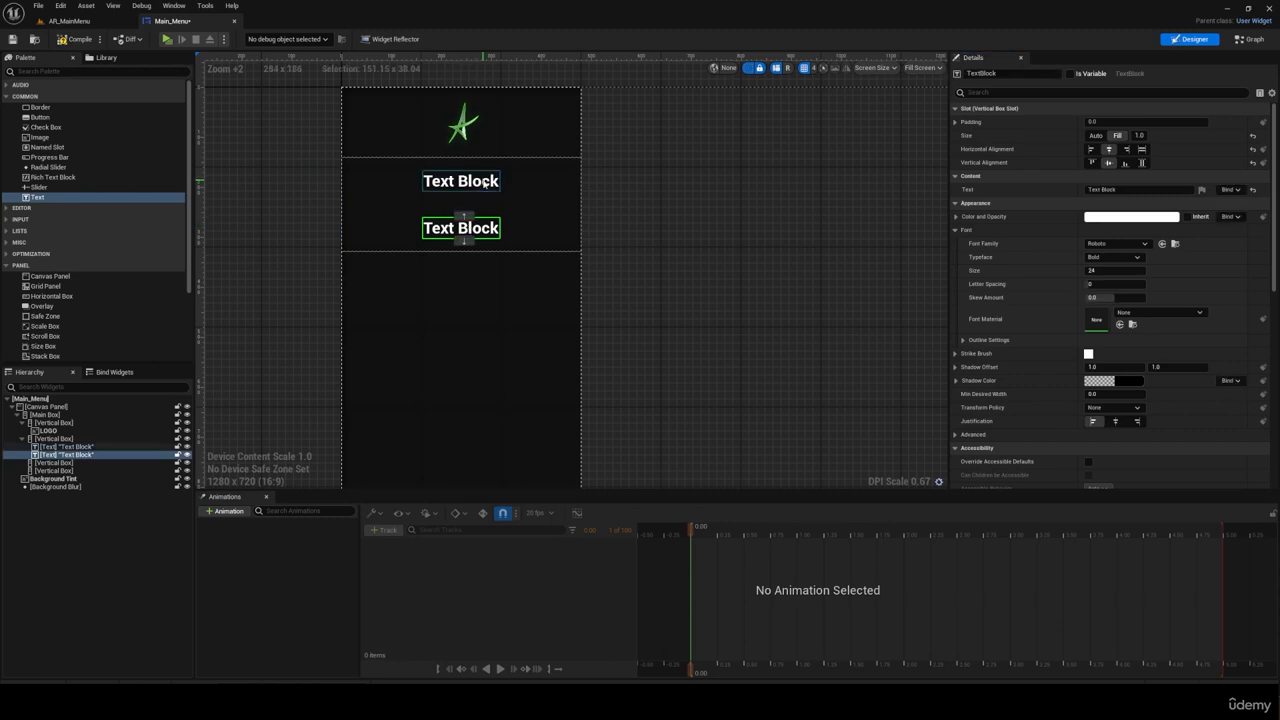
{"action": "left_click", "coordinate": [458, 181]}
{"action": "left_click", "coordinate": [441, 228]}
{"action": "left_click", "coordinate": [80, 21]}
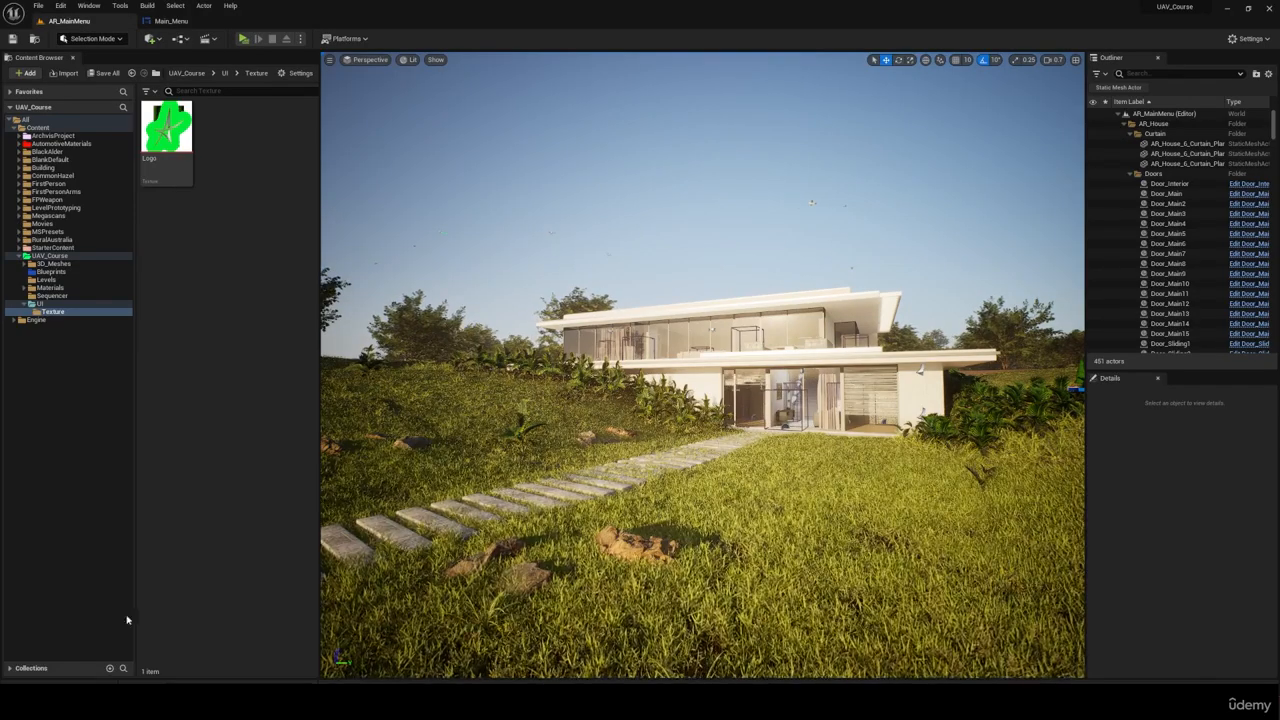
{"action": "left_click", "coordinate": [38, 303]}
{"action": "key", "text": "alt+Tab"}
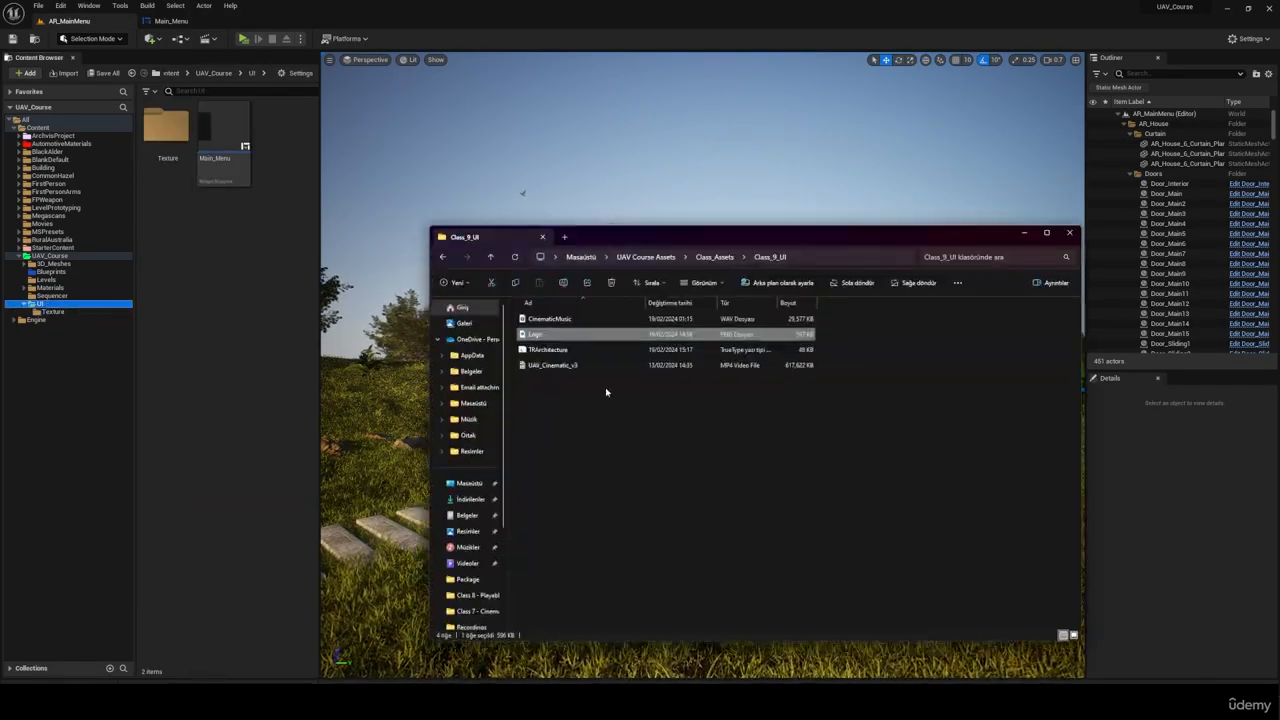
{"action": "left_click_drag", "start_coordinate": [575, 349], "coordinate": [234, 297]}
{"action": "left_click", "coordinate": [1024, 237]}
{"action": "left_click", "coordinate": [680, 362]}
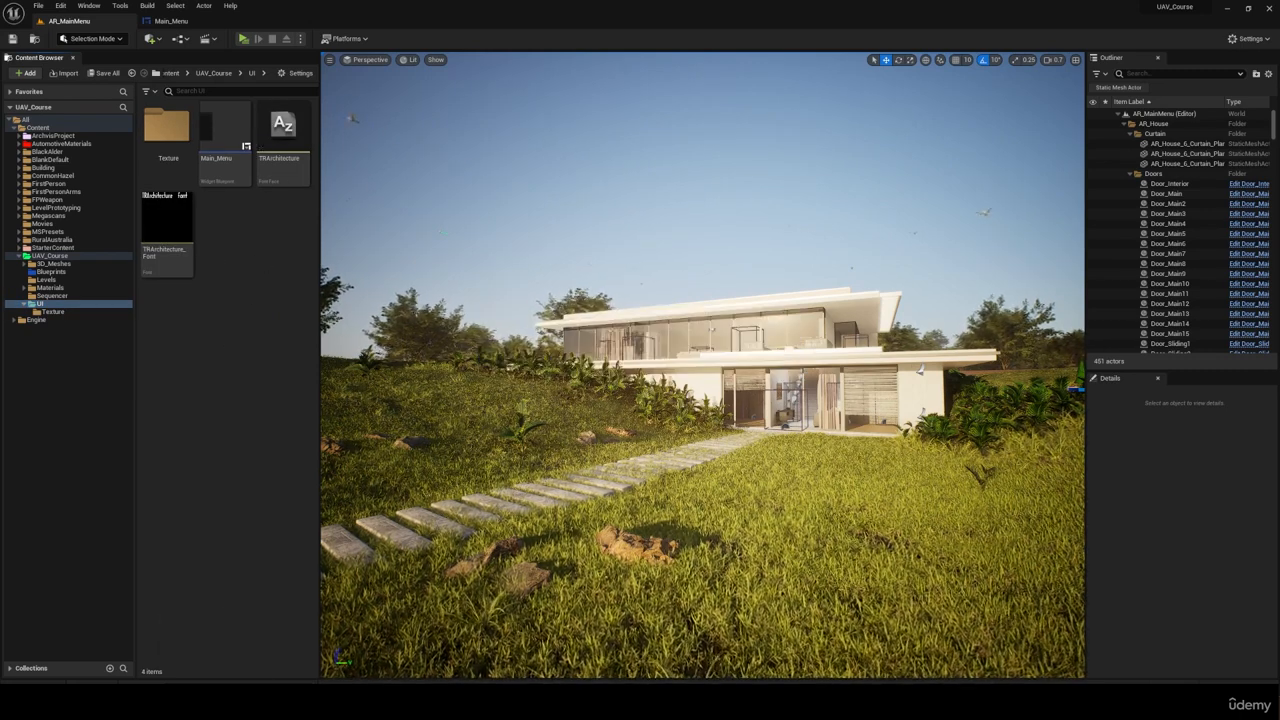
Step: Apply TRArchitecture_Font to the two text blocks in Main_Menu and set their texts to "AR House" and "ArchViz Template"
{"action": "left_click", "coordinate": [170, 21]}
{"action": "left_click", "coordinate": [455, 182]}
{"action": "left_click", "coordinate": [1117, 243]}
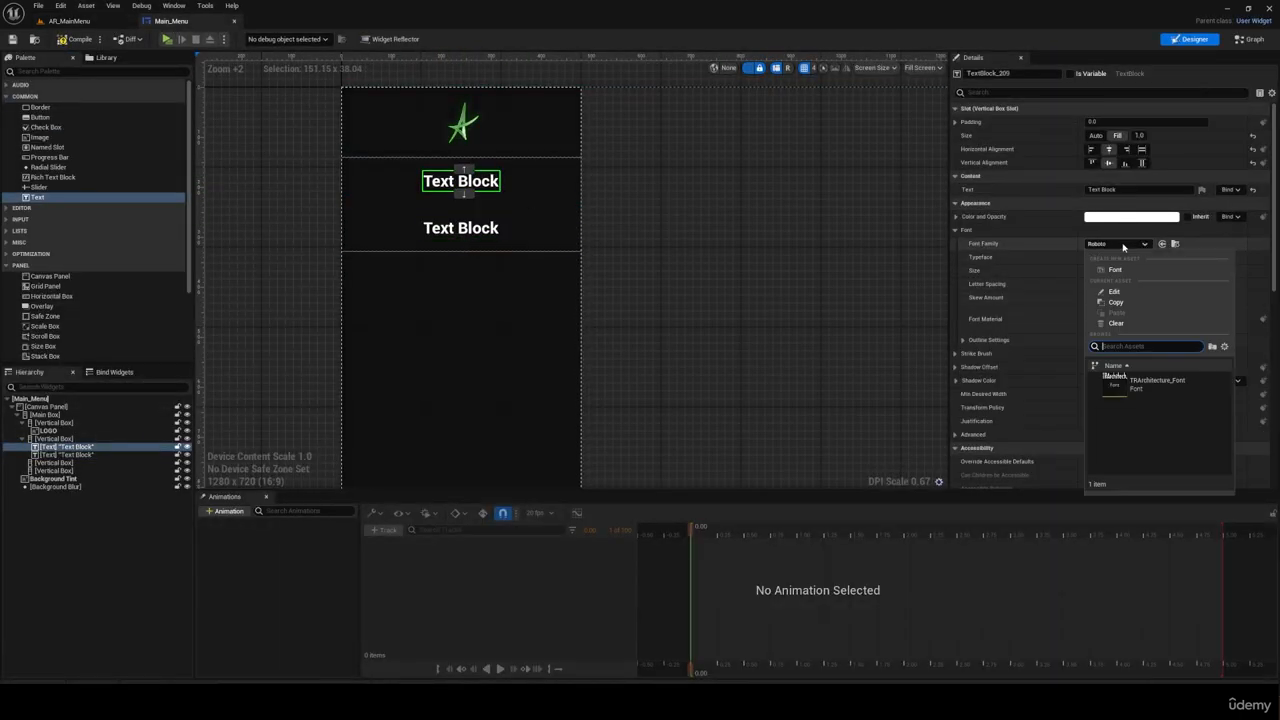
{"action": "left_click", "coordinate": [1125, 372]}
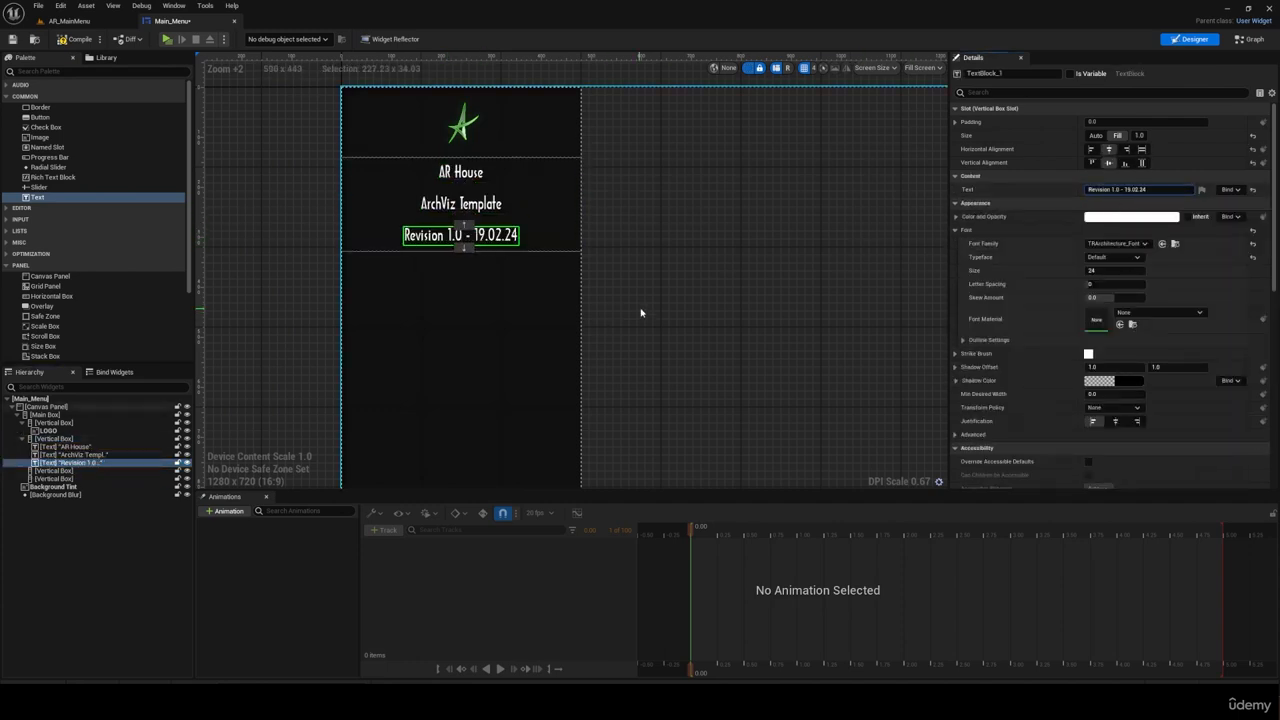
Step: Add a third text block reading "Revision 1.0 - 19.02.24" and set its font size to 18
{"action": "left_click", "coordinate": [1098, 271]}
{"action": "type", "text": "18"}
{"action": "key", "text": "Return"}
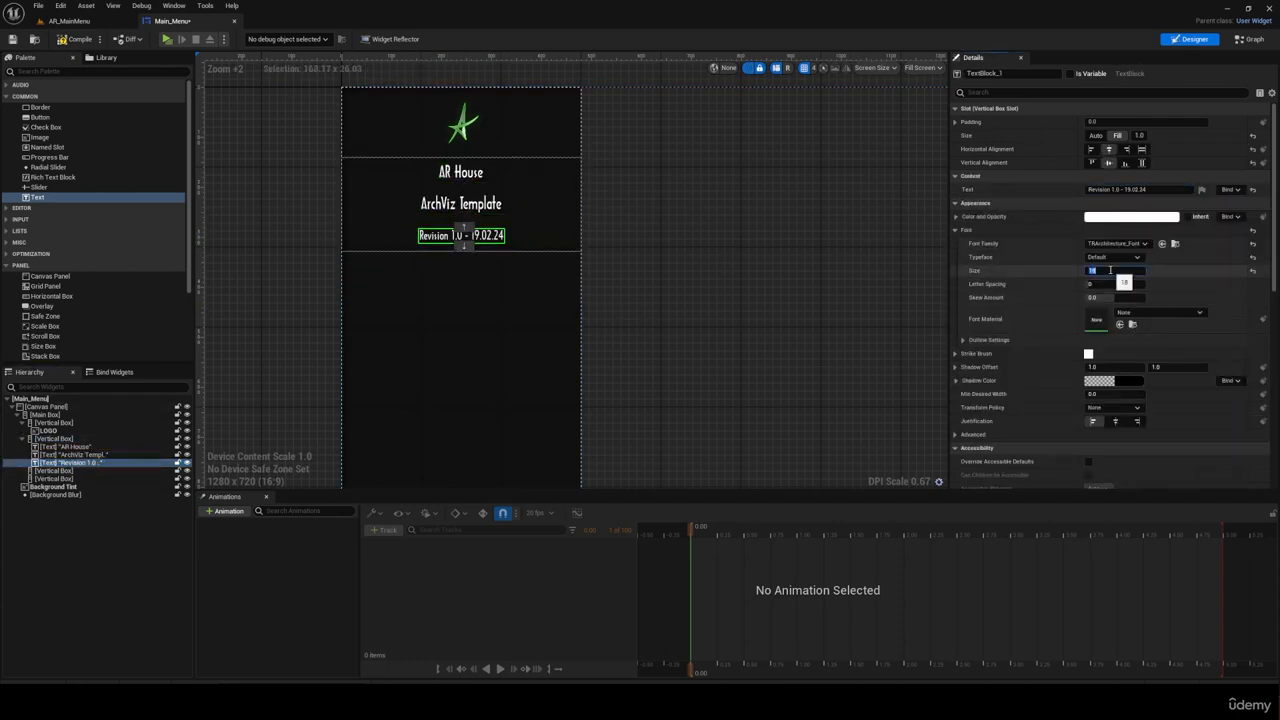
Step: Set the font size of the "AR House" text to 20
{"action": "left_click", "coordinate": [481, 205]}
{"action": "left_click", "coordinate": [476, 174]}
{"action": "left_click", "coordinate": [1098, 272]}
{"action": "type", "text": "20"}
{"action": "key", "text": "Return"}
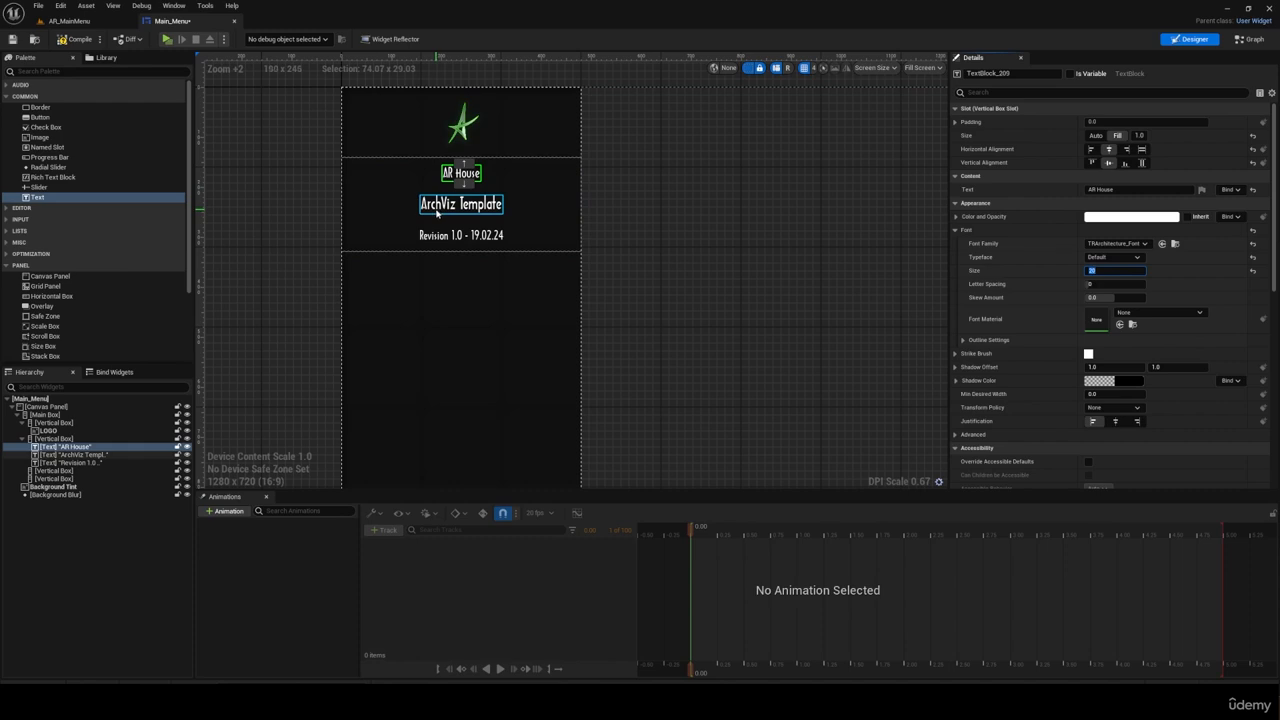
Step: Change the slot size of the "ArchViz Template" and "AR House" texts to Auto
{"action": "left_click", "coordinate": [440, 208]}
{"action": "left_click", "coordinate": [1097, 136]}
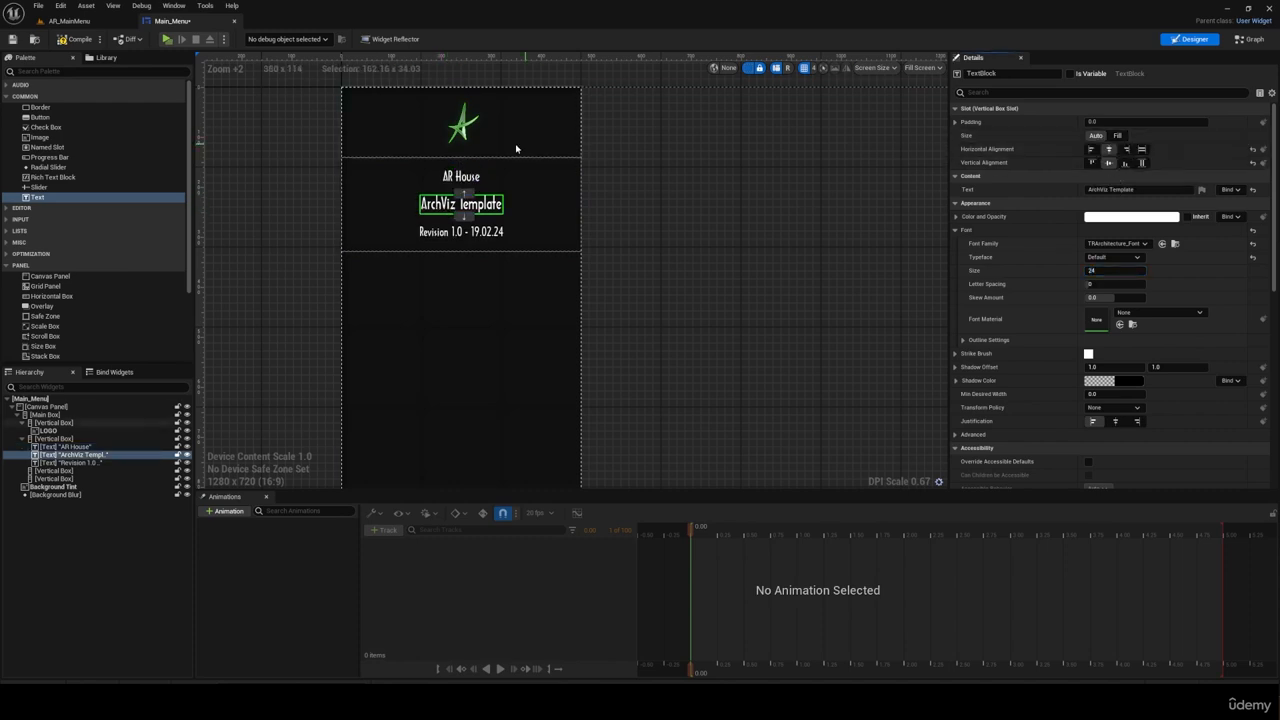
{"action": "left_click", "coordinate": [464, 174]}
{"action": "left_click", "coordinate": [1097, 136]}
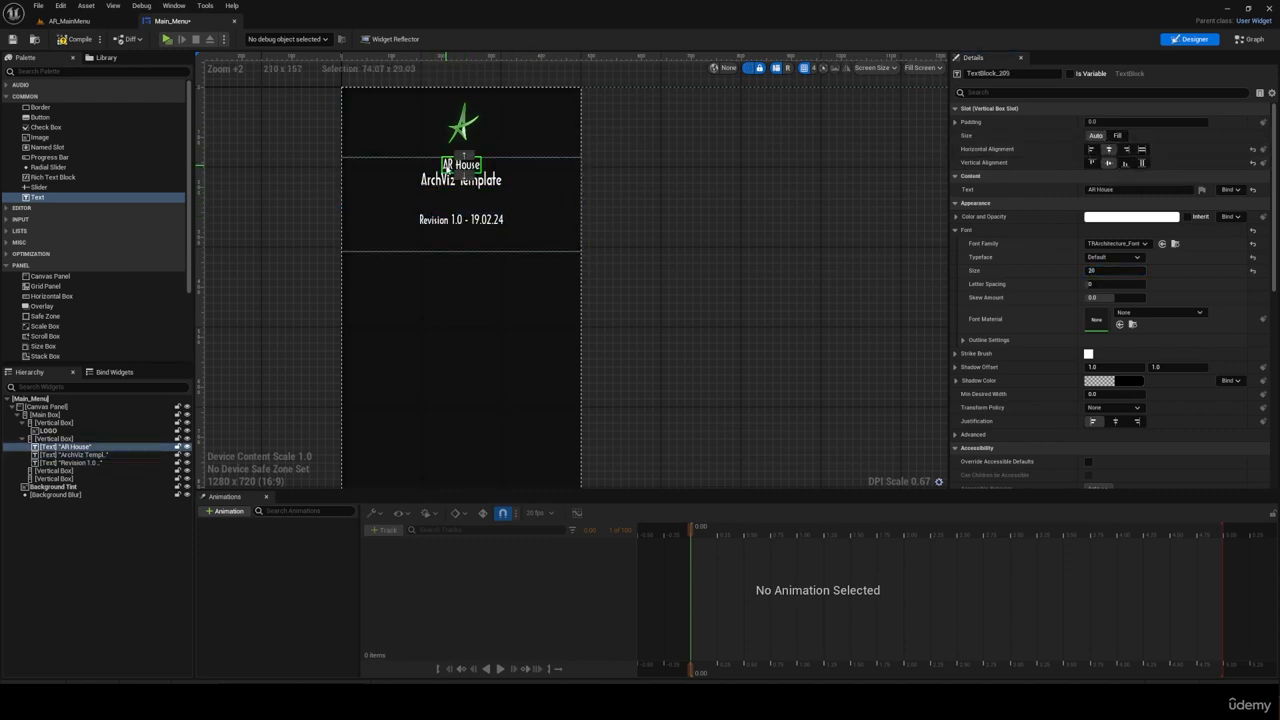
Step: Set the top padding of the "AR House" and "ArchViz Template" texts to 10
{"action": "left_click", "coordinate": [955, 121]}
{"action": "left_click", "coordinate": [1117, 149]}
{"action": "type", "text": "10"}
{"action": "key", "text": "Return"}
{"action": "left_click", "coordinate": [486, 187]}
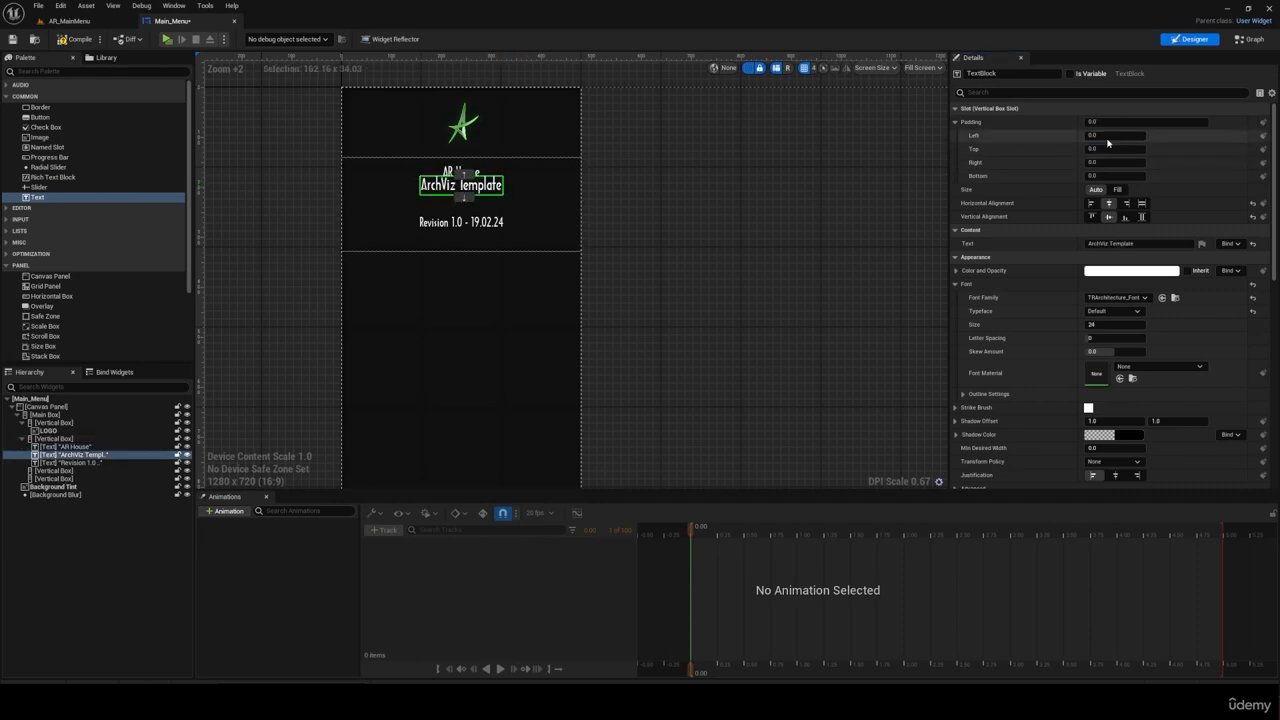
{"action": "left_click", "coordinate": [1103, 149]}
{"action": "type", "text": "10"}
{"action": "key", "text": "Return"}
Step: Add an Image between the "ArchViz Template" and revision texts, centered horizontally and vertically
{"action": "left_click", "coordinate": [49, 141]}
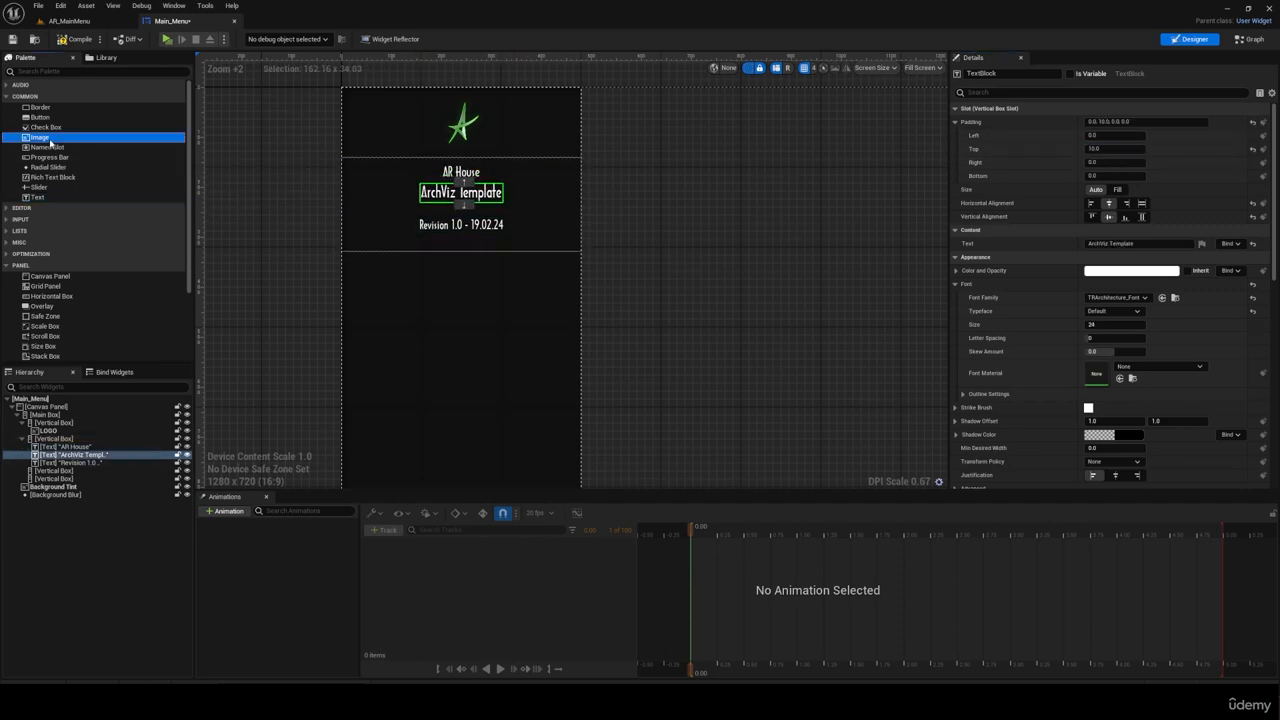
{"action": "left_click_drag", "start_coordinate": [87, 285], "coordinate": [453, 245]}
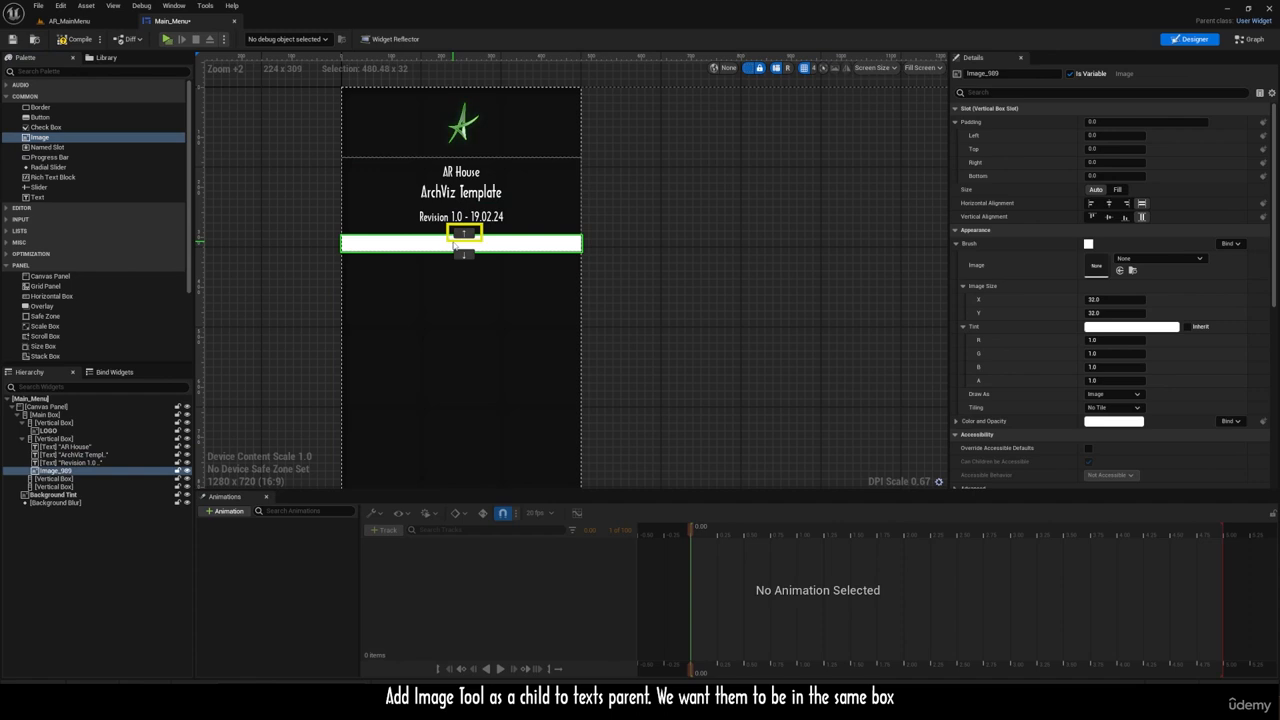
{"action": "left_click", "coordinate": [464, 233]}
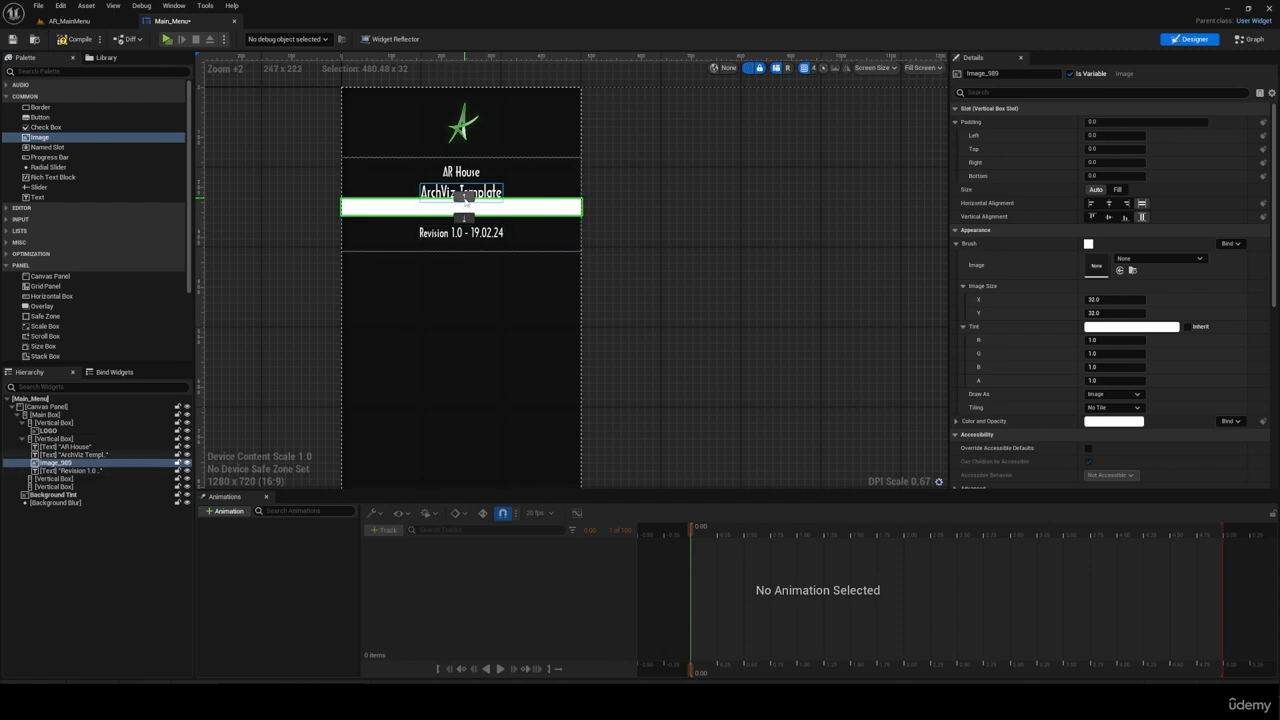
{"action": "left_click", "coordinate": [1108, 203]}
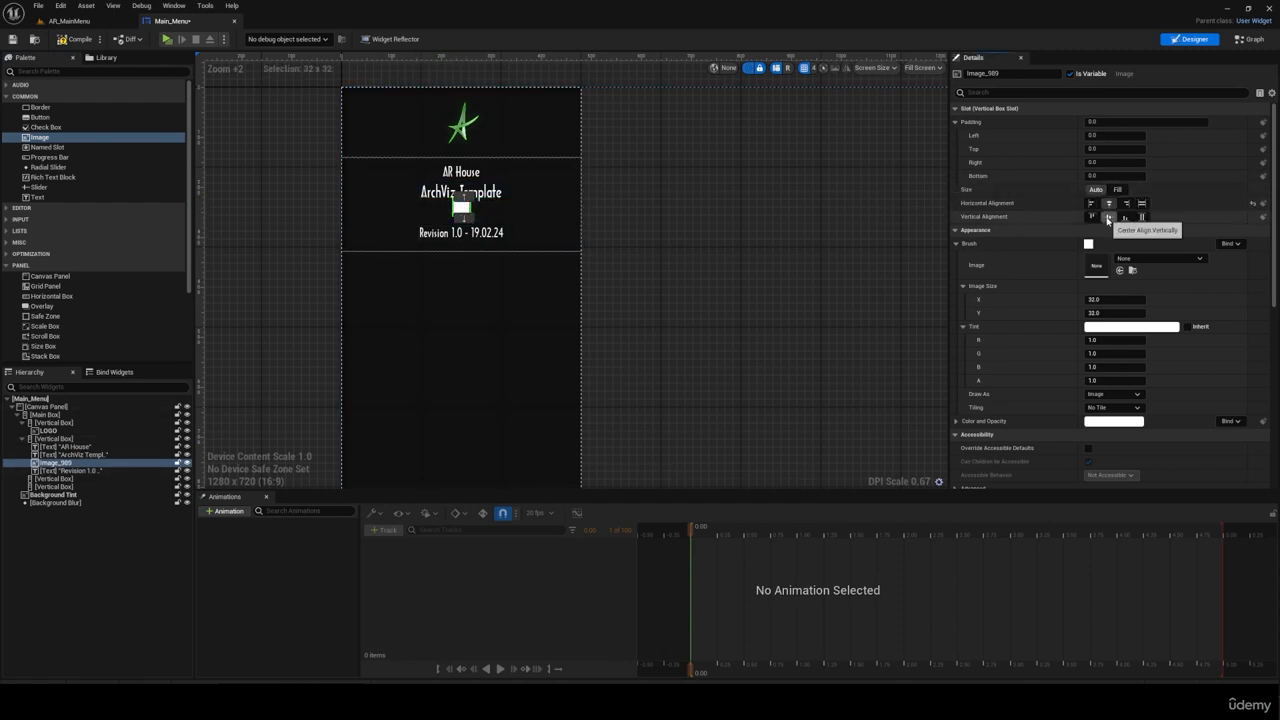
{"action": "left_click", "coordinate": [1108, 216]}
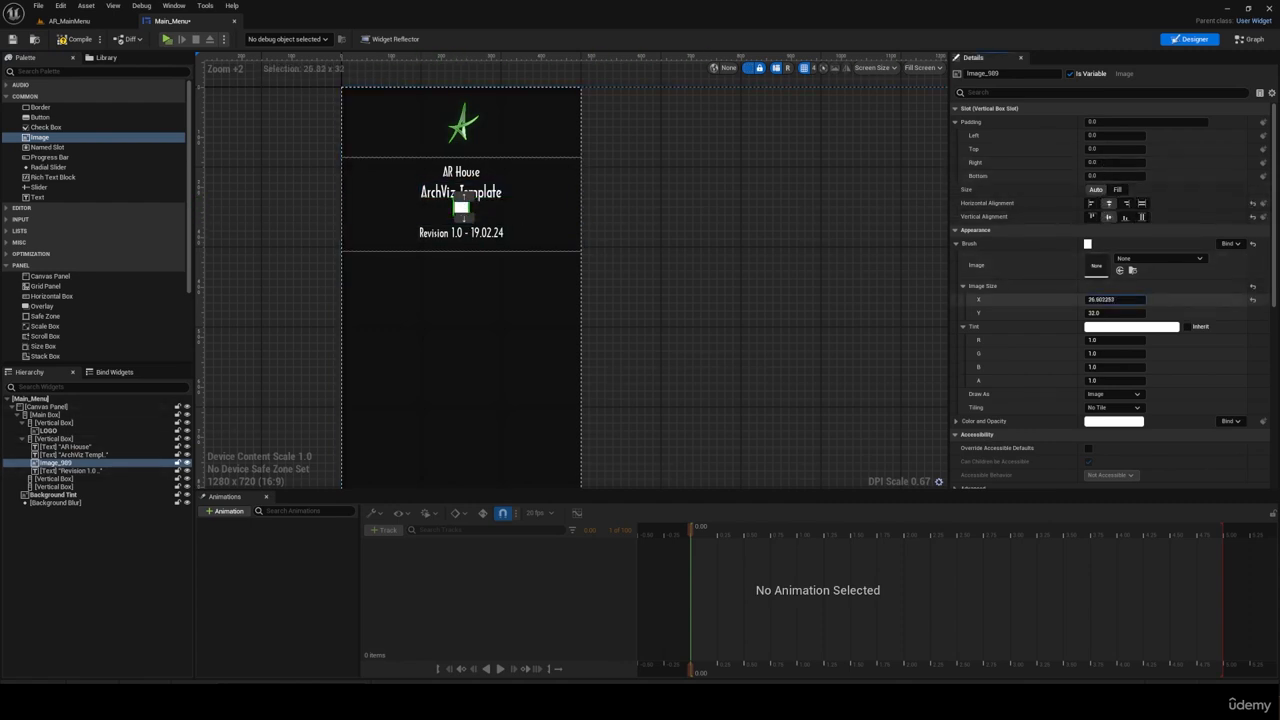
Step: Set the divider image's size to 320 by 2 so it forms a thin line under the title
{"action": "left_click_drag", "start_coordinate": [1104, 299], "coordinate": [1210, 299]}
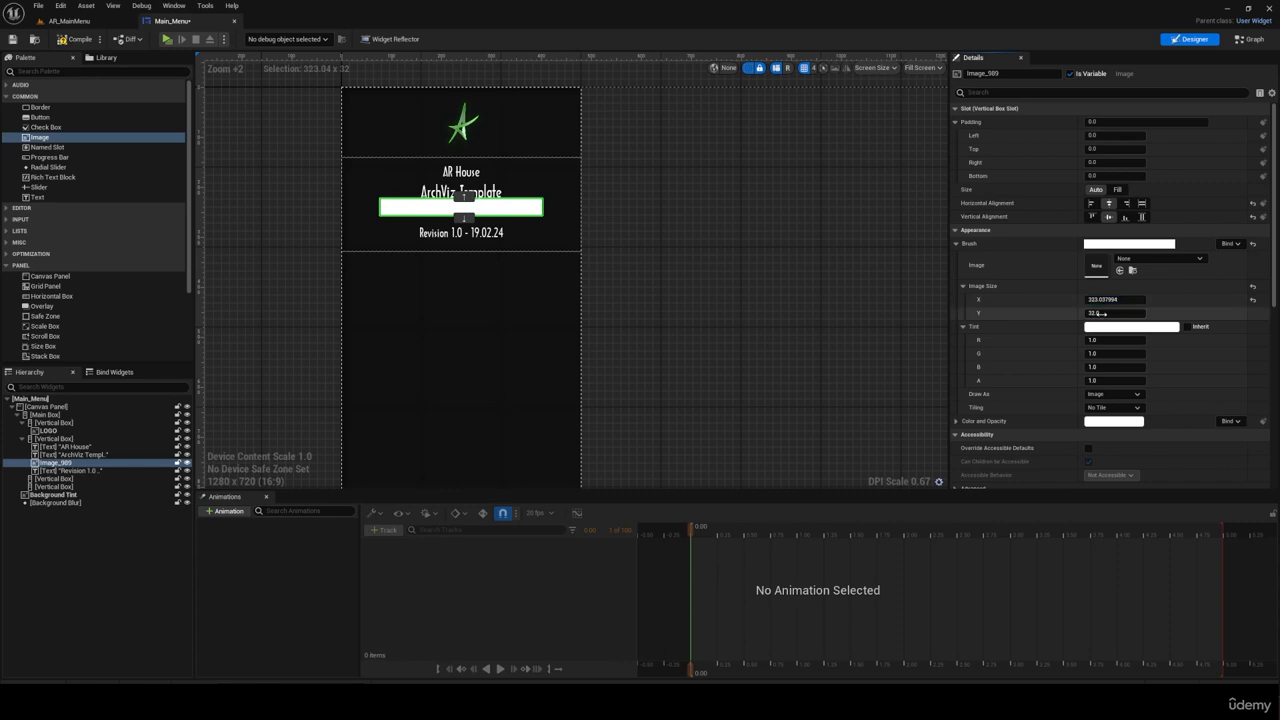
{"action": "left_click", "coordinate": [1108, 299]}
{"action": "type", "text": "320"}
{"action": "key", "text": "Return"}
{"action": "left_click_drag", "start_coordinate": [1116, 313], "coordinate": [1084, 313]}
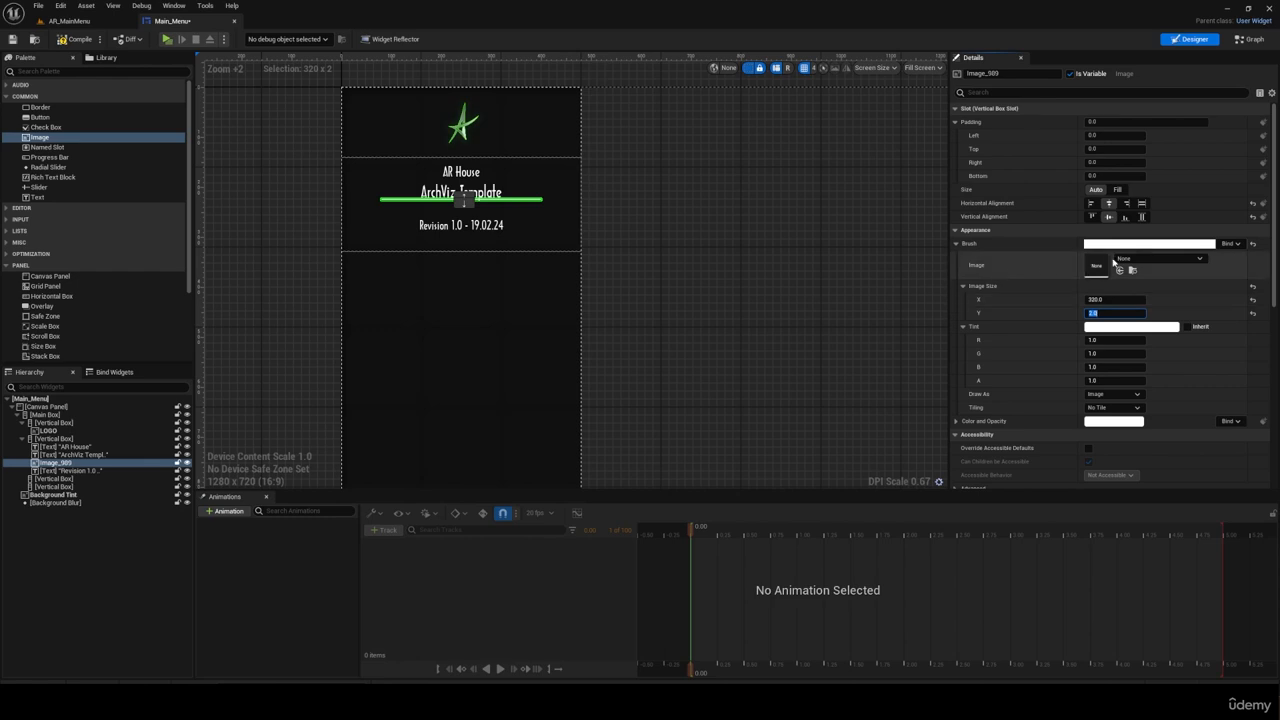
Step: Set the top padding of the divider image to 15
{"action": "left_click", "coordinate": [1105, 149]}
{"action": "type", "text": "15"}
{"action": "key", "text": "Return"}
{"action": "left_click", "coordinate": [668, 203]}
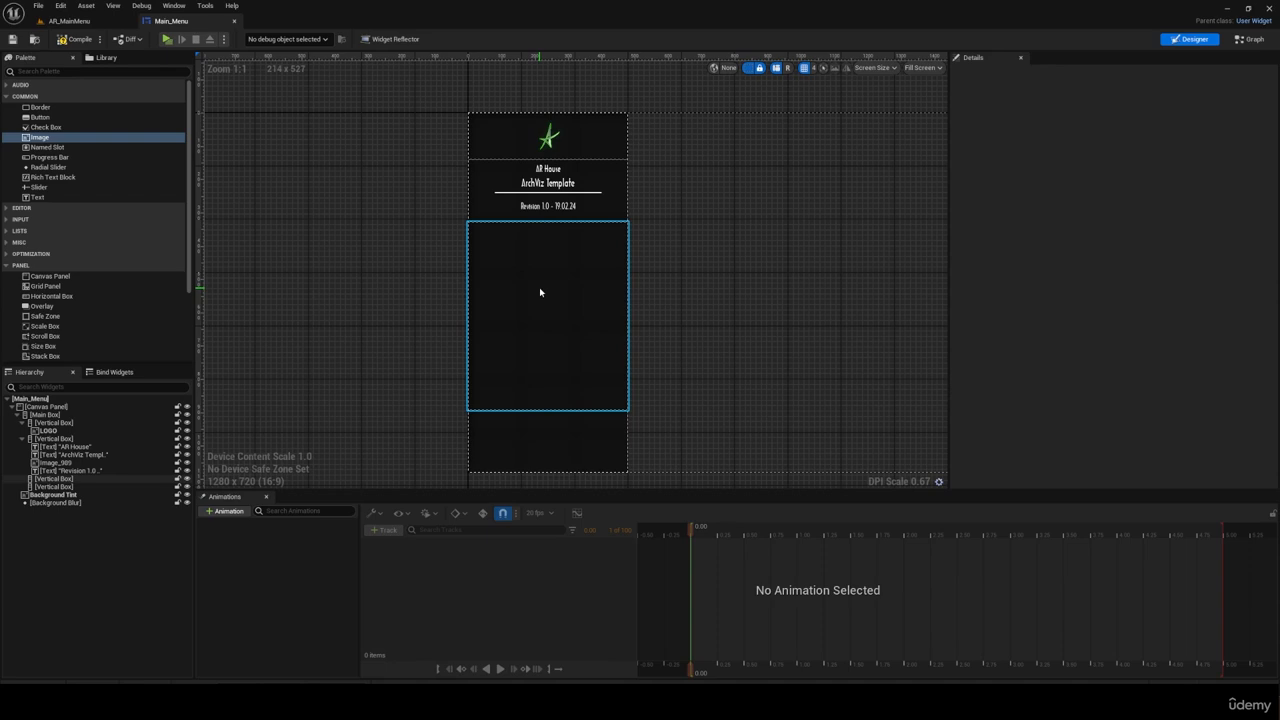
Step: Add a Button inside the third Vertical Box, with its slot size set to Fill and centered horizontally and vertically
{"action": "left_click", "coordinate": [539, 292]}
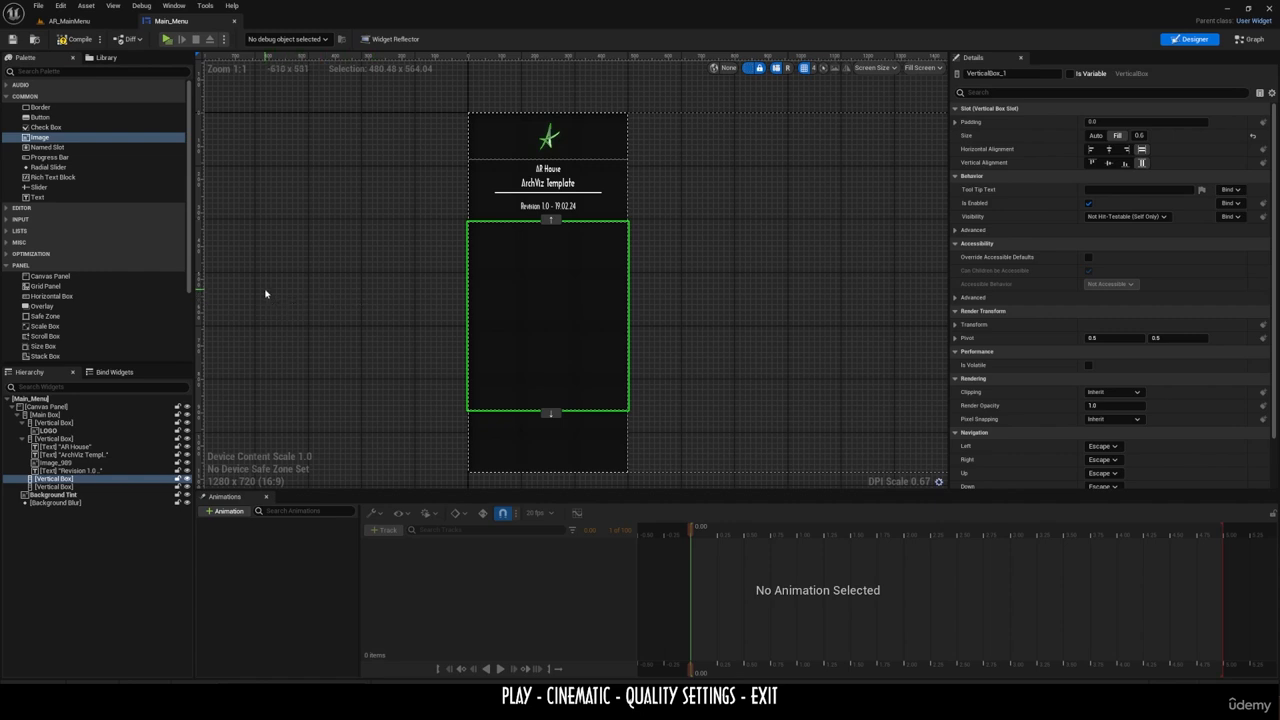
{"action": "left_click_drag", "start_coordinate": [40, 117], "coordinate": [48, 484]}
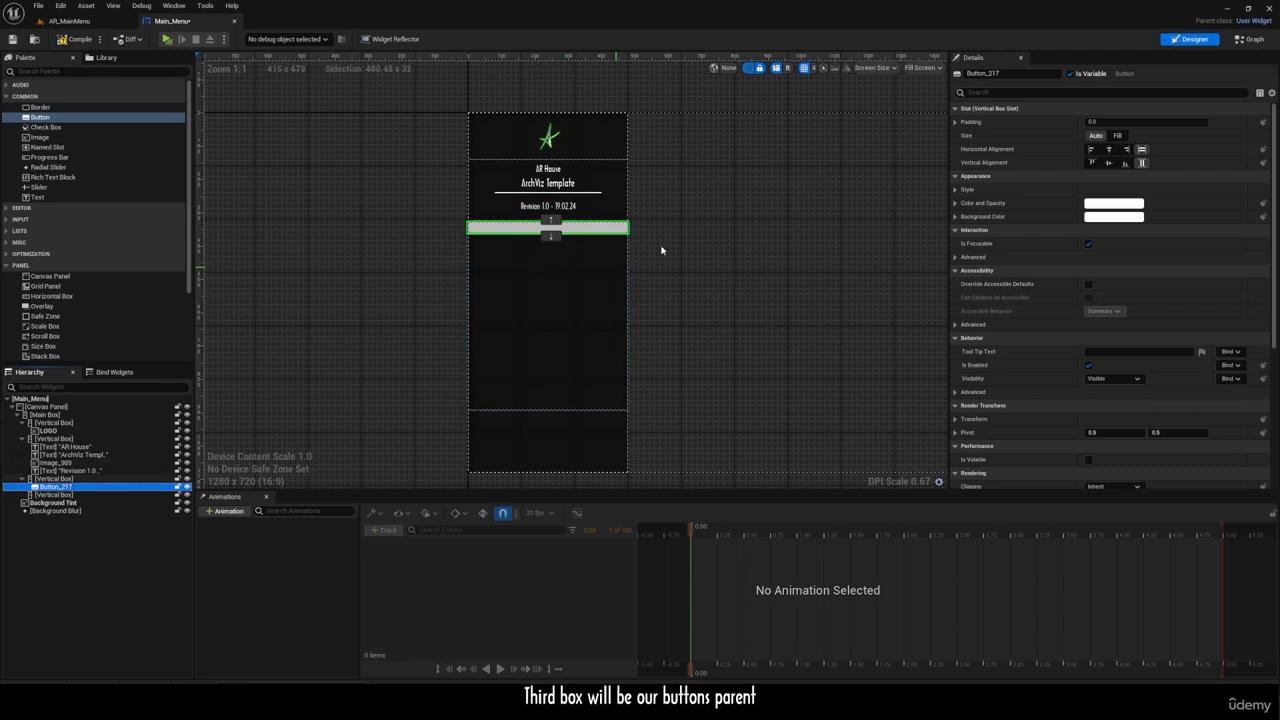
{"action": "left_click", "coordinate": [1117, 135]}
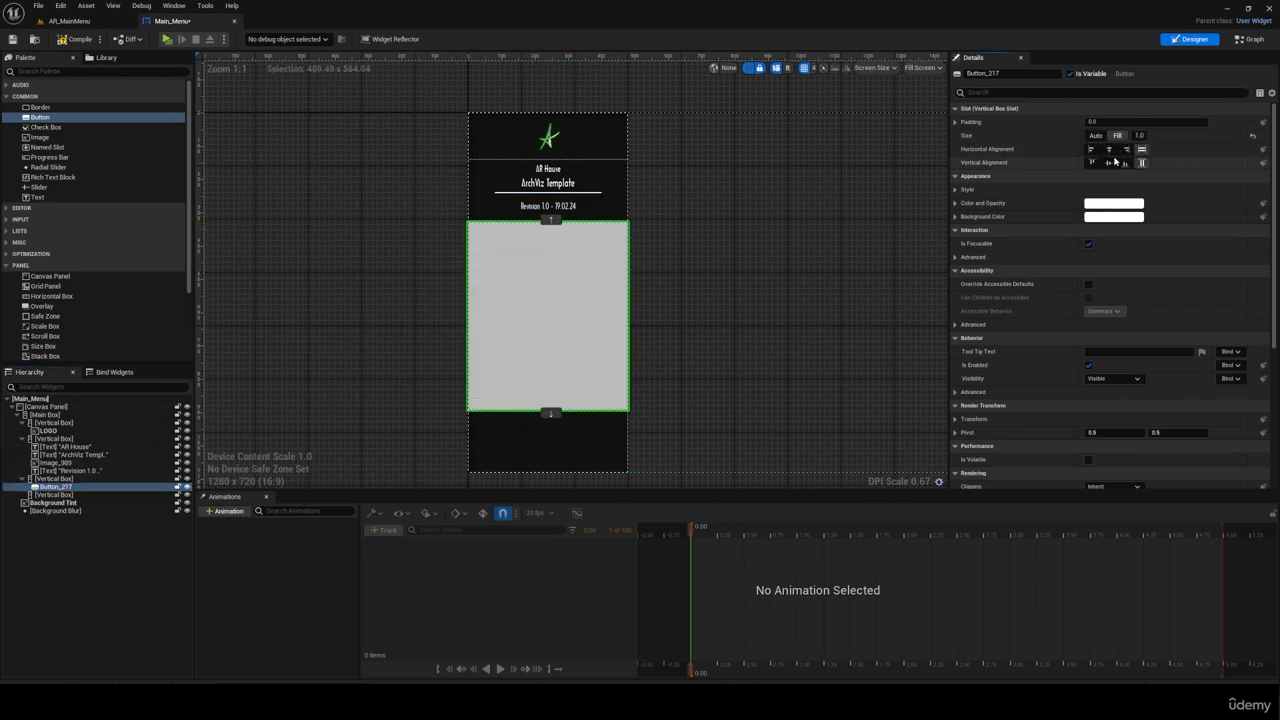
{"action": "left_click", "coordinate": [1108, 149]}
{"action": "left_click", "coordinate": [1108, 162]}
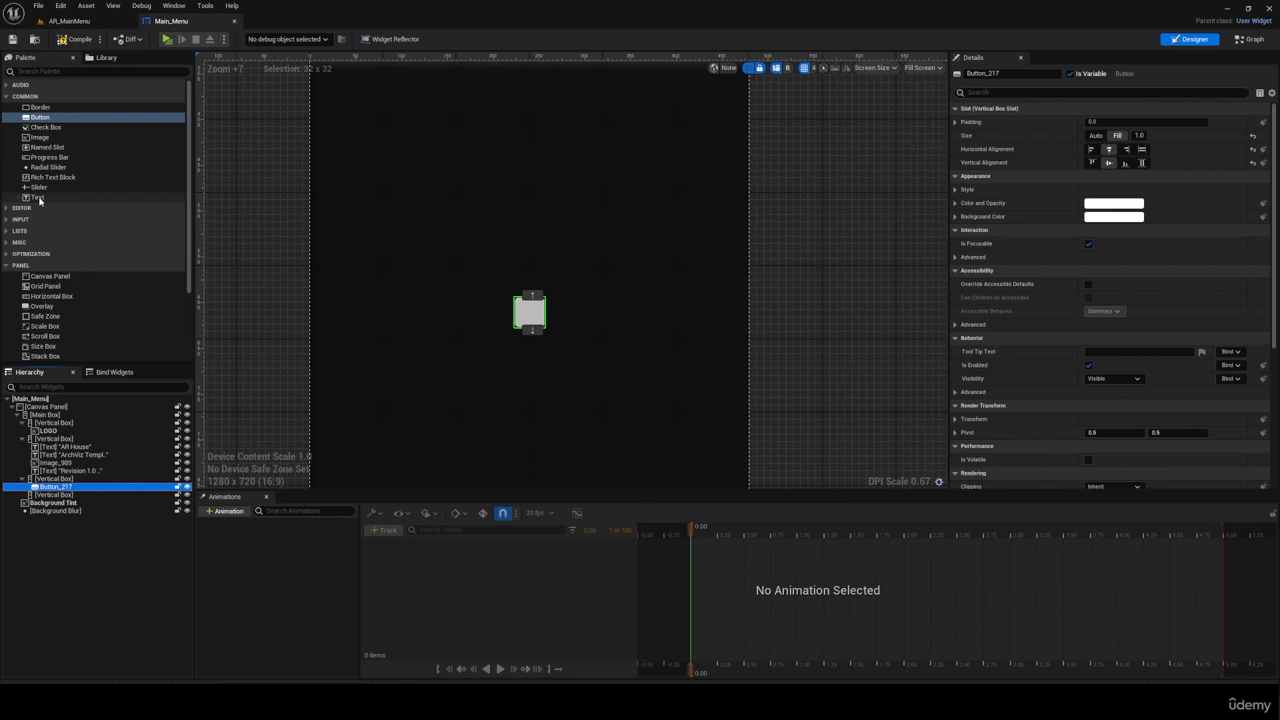
Step: Add a Text inside the new button and set its content to "Play"
{"action": "left_click_drag", "start_coordinate": [39, 198], "coordinate": [57, 492]}
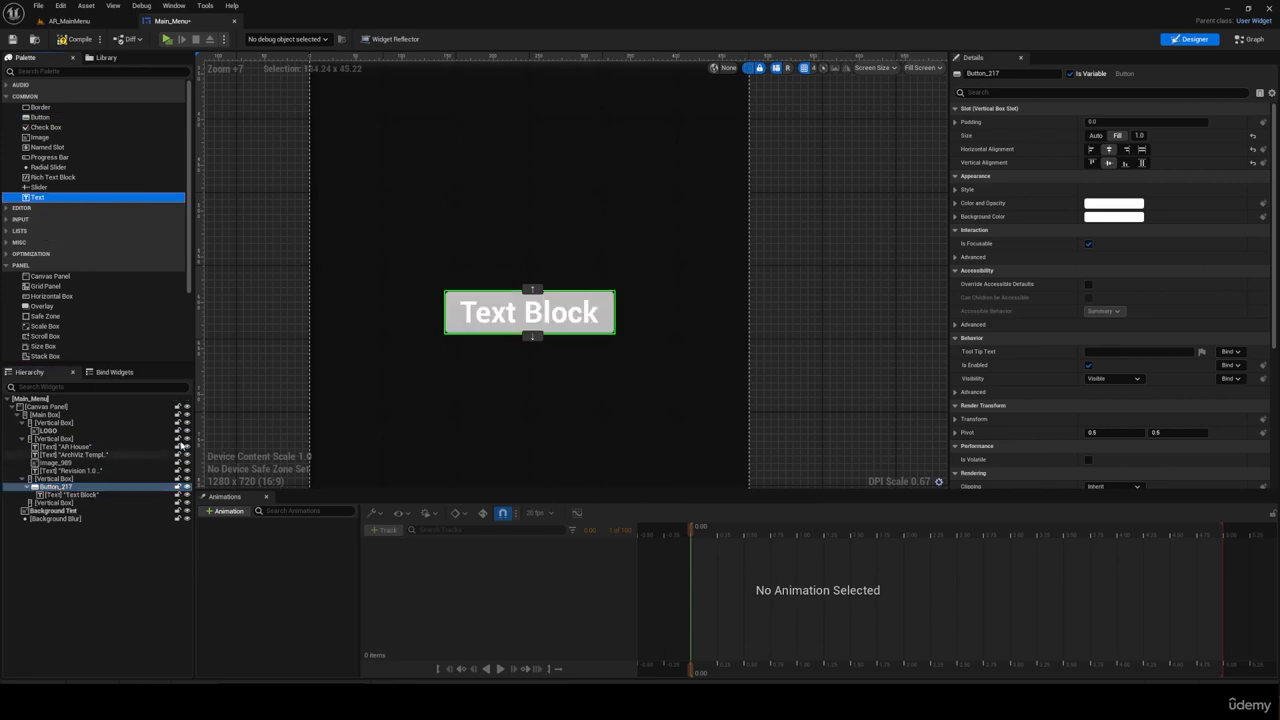
{"action": "left_click", "coordinate": [525, 314]}
{"action": "scroll", "coordinate": [522, 318], "scroll_direction": "down", "scroll_amount": 3}
{"action": "left_click", "coordinate": [1140, 177]}
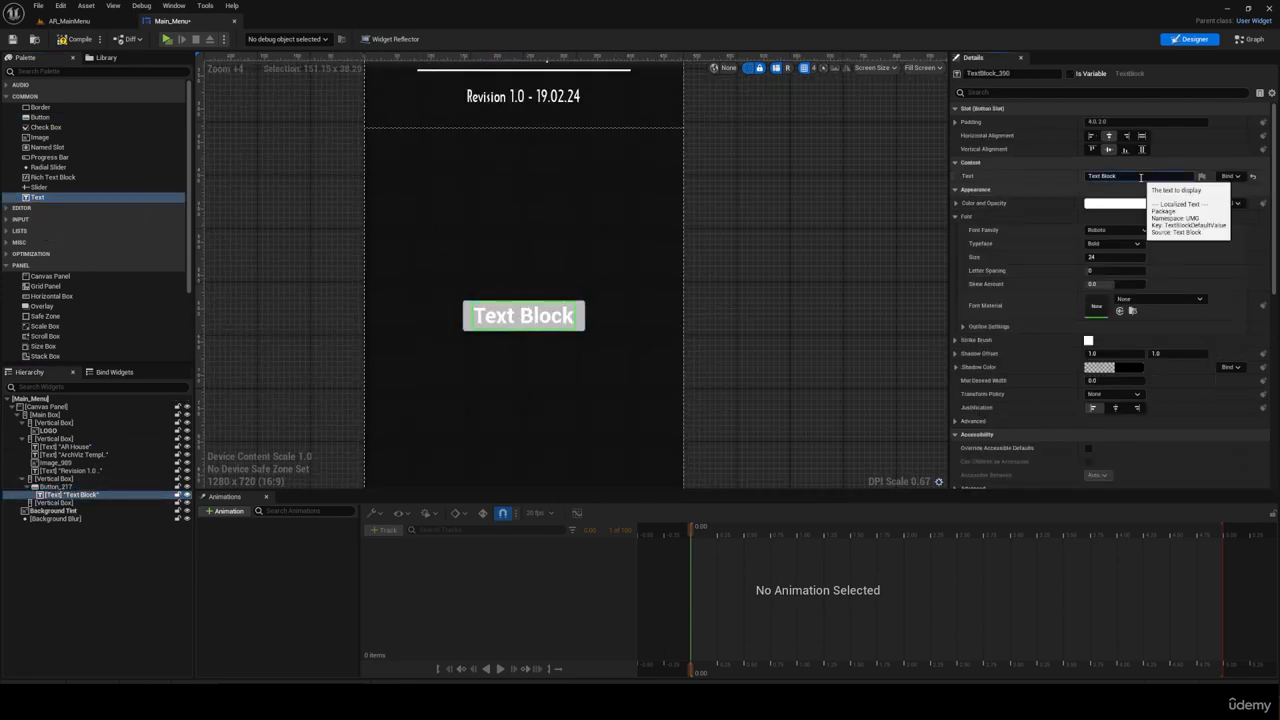
{"action": "type", "text": "Play"}
{"action": "key", "text": "Return"}
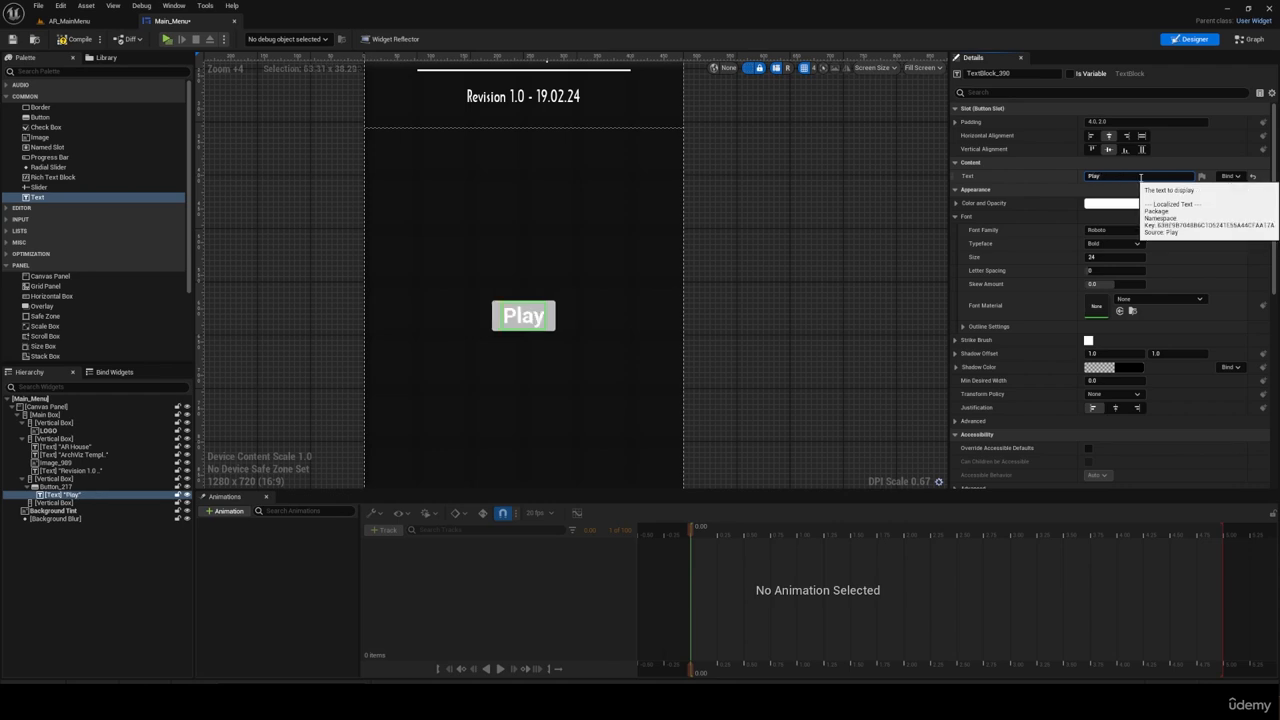
Step: Set the Play button's Normal tint alpha to 0 and its Hovered tint alpha to 0.2
{"action": "left_click", "coordinate": [553, 328]}
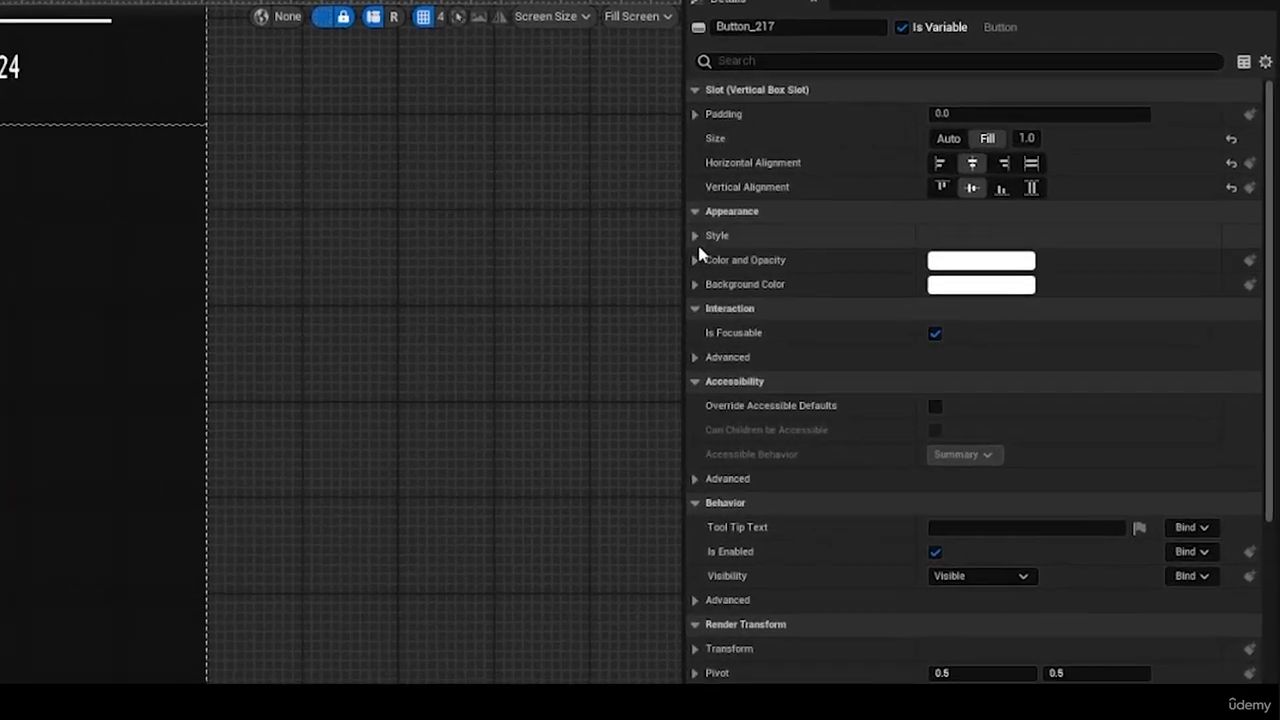
{"action": "left_click", "coordinate": [694, 235]}
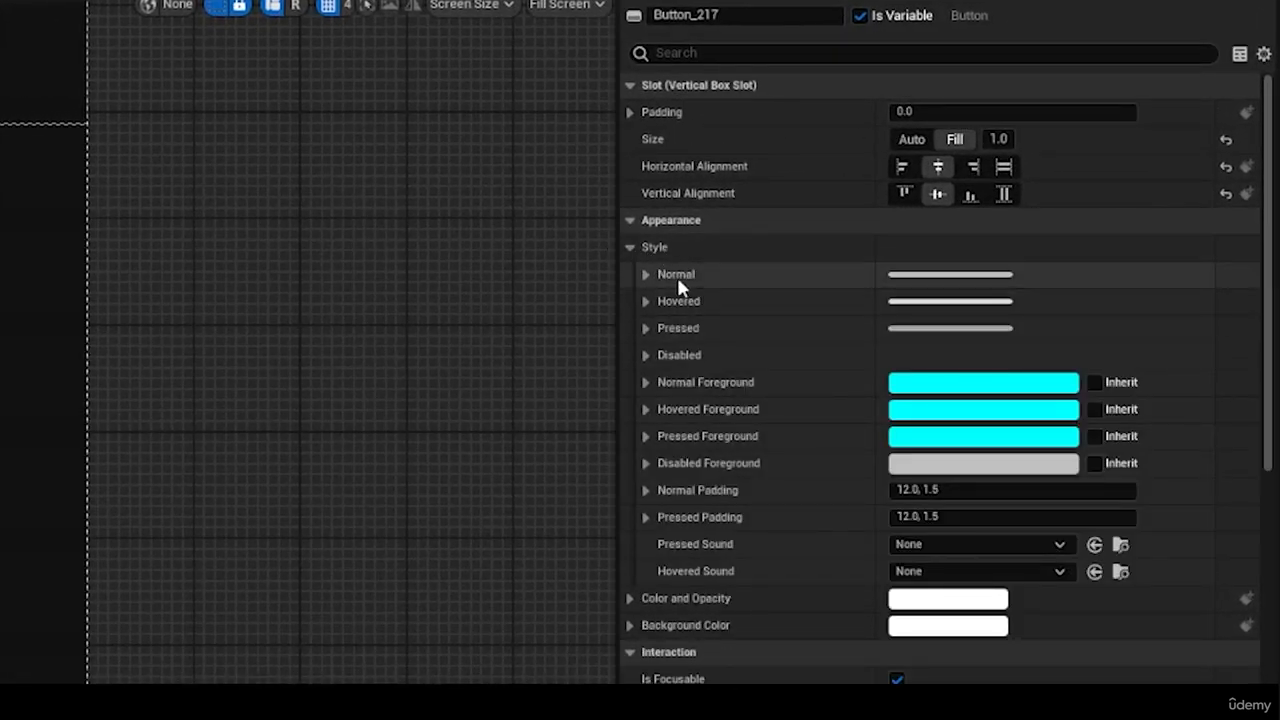
{"action": "left_click", "coordinate": [647, 274]}
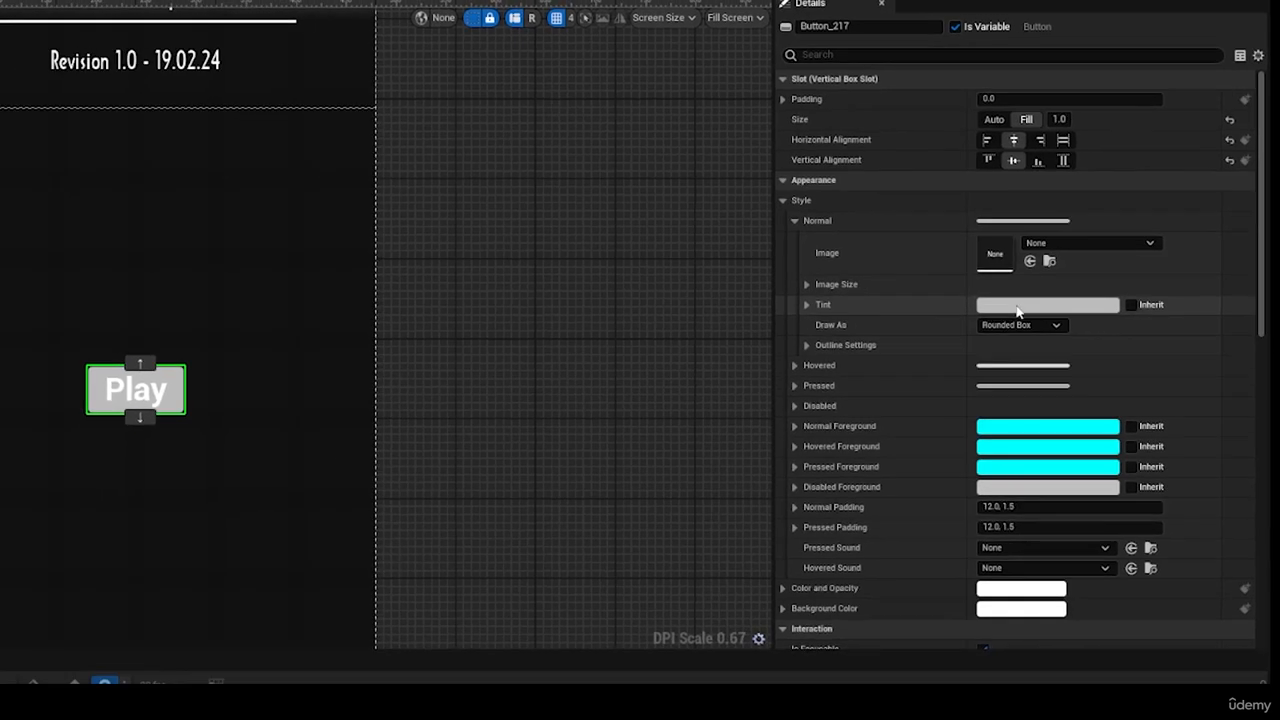
{"action": "left_click", "coordinate": [1018, 306]}
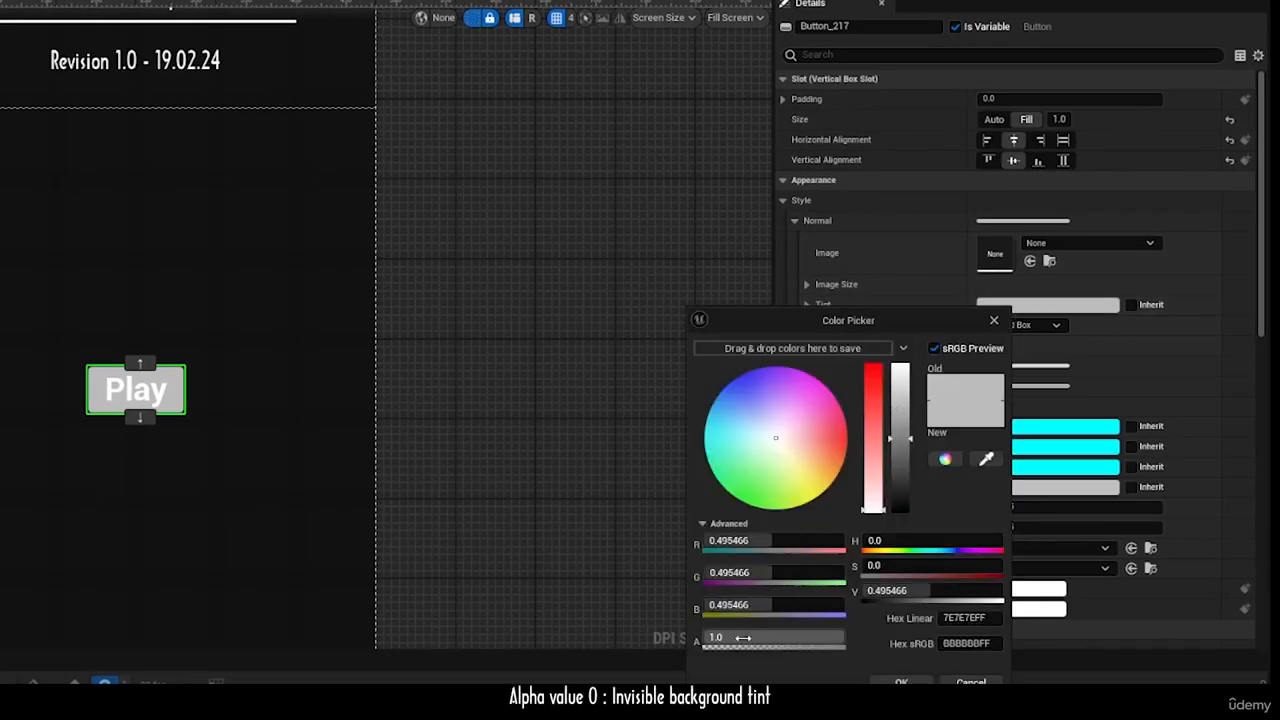
{"action": "left_click_drag", "start_coordinate": [743, 637], "coordinate": [705, 637]}
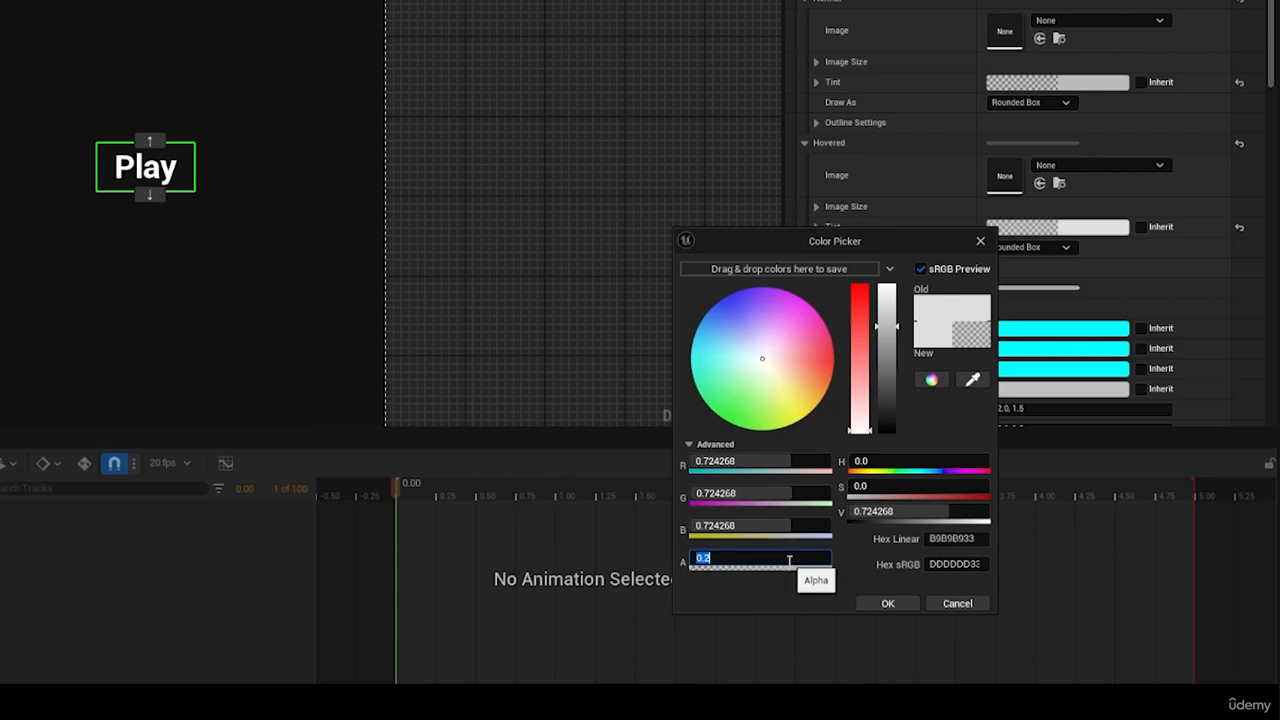
{"action": "left_click", "coordinate": [881, 607]}
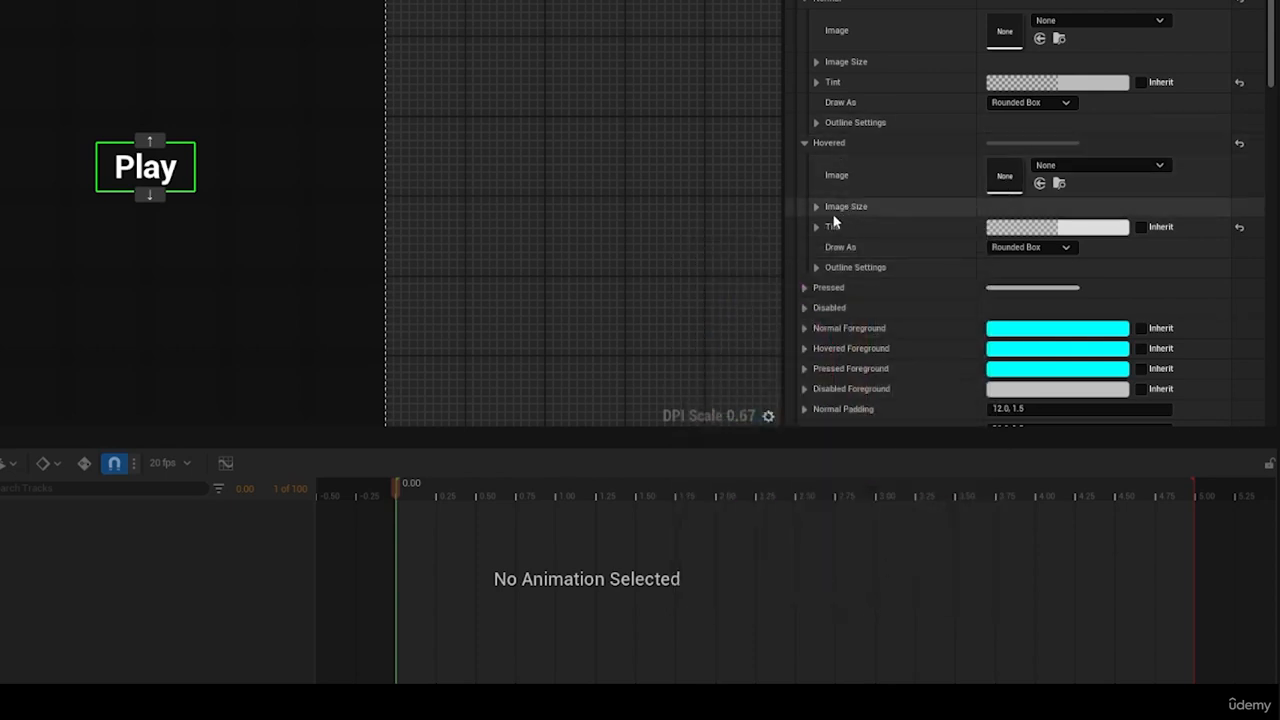
Step: Set the Play button's Pressed tint to black with an alpha of 0.4
{"action": "left_click", "coordinate": [804, 287]}
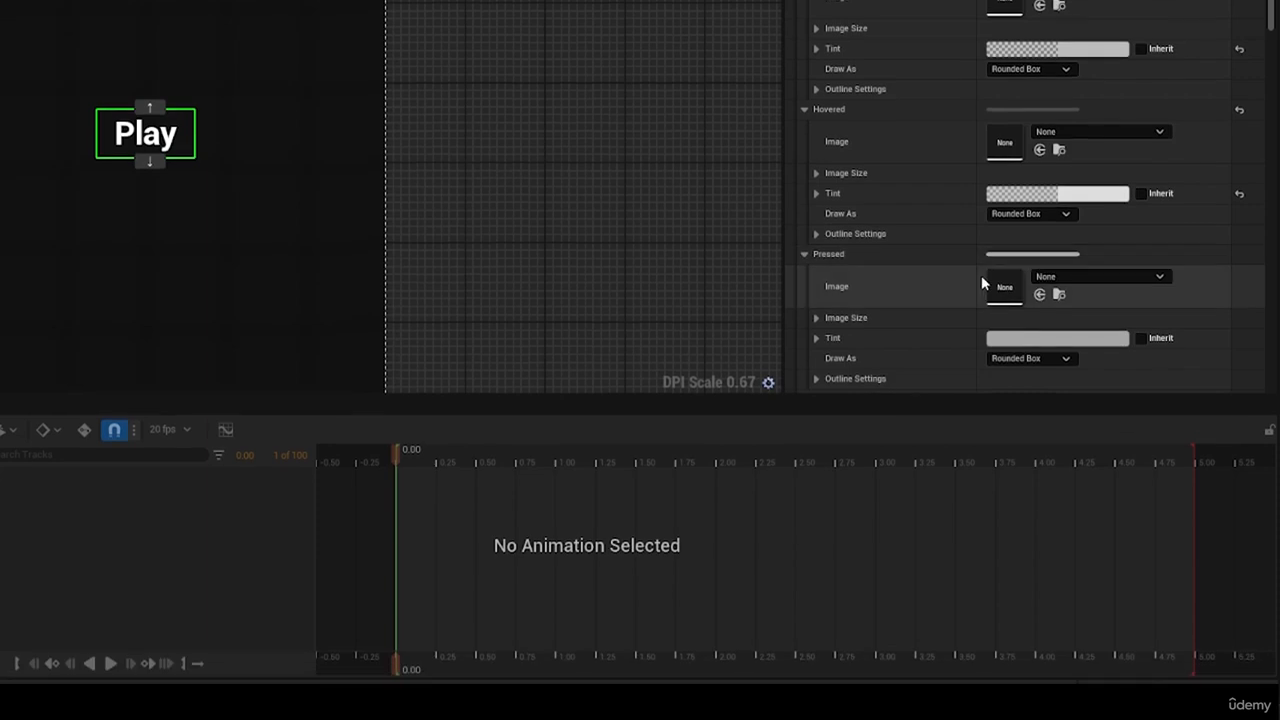
{"action": "left_click", "coordinate": [1005, 364]}
{"action": "left_click_drag", "start_coordinate": [887, 430], "coordinate": [888, 507]}
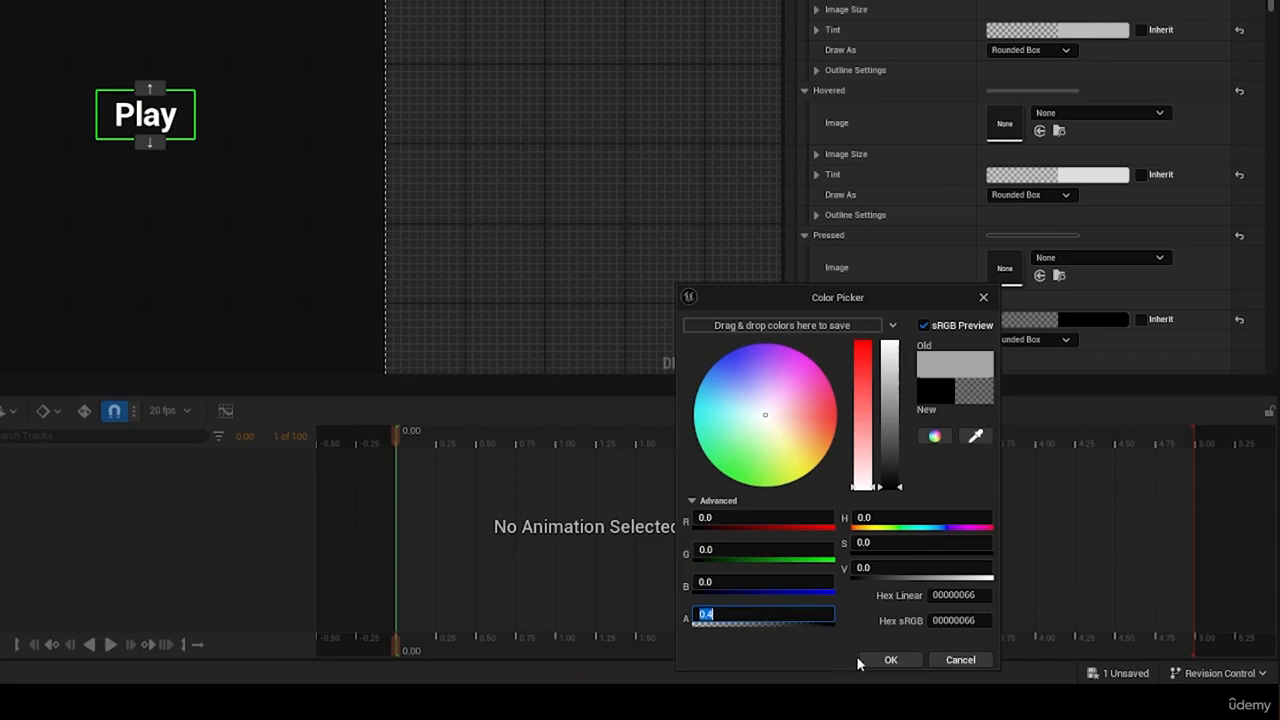
{"action": "left_click", "coordinate": [888, 659]}
{"action": "scroll", "coordinate": [853, 388], "scroll_direction": "down", "scroll_amount": 3}
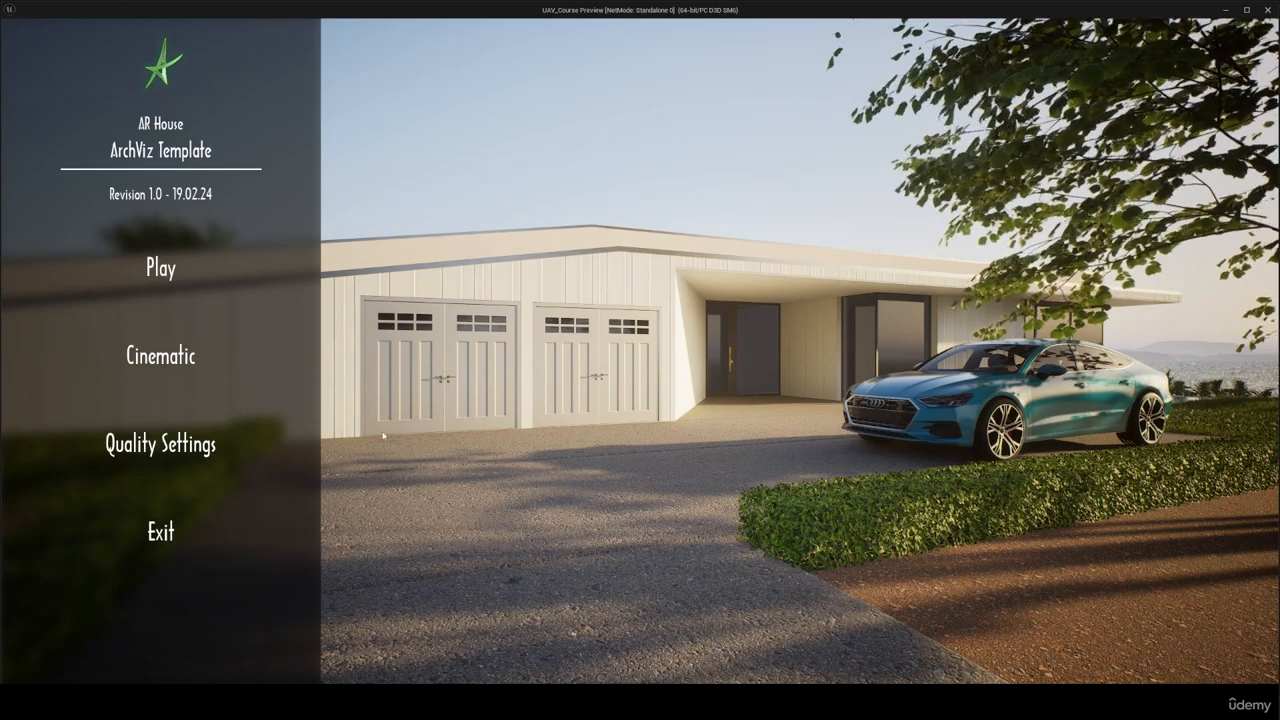
{"action": "left_click", "coordinate": [160, 531]}
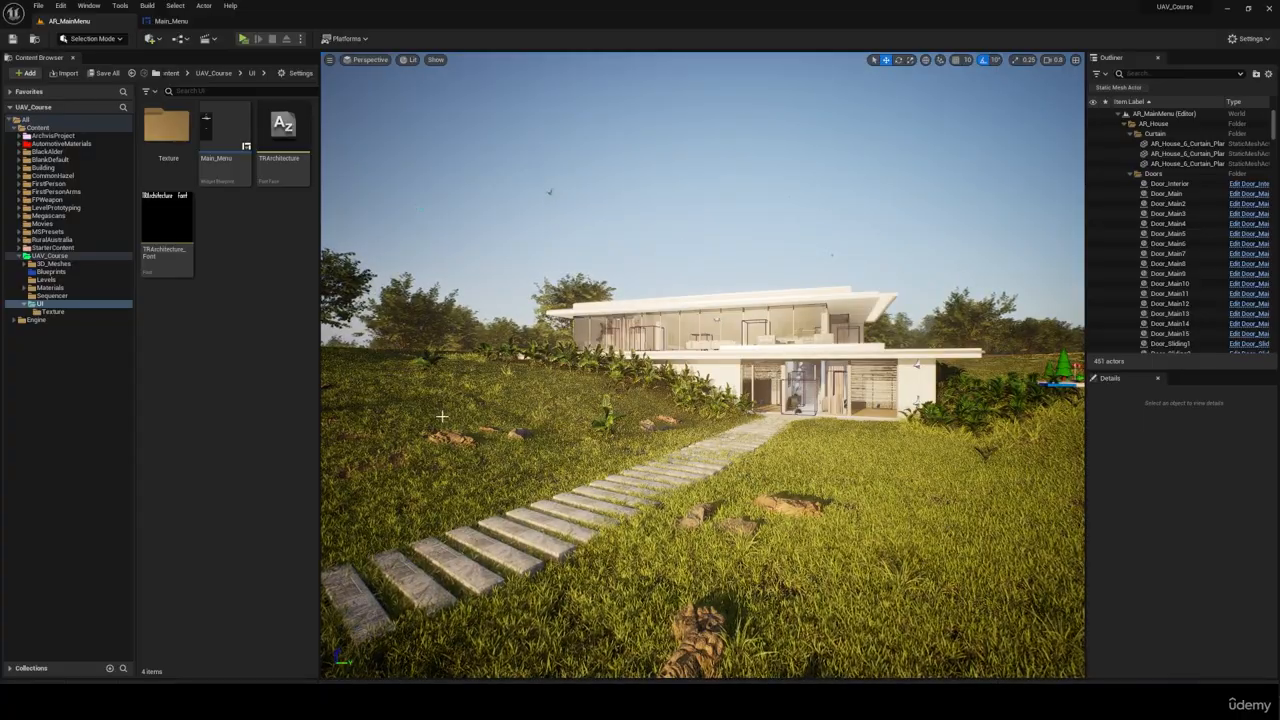
Step: Open the Level Blueprint of the AR_MainMenu level
{"action": "double_click", "coordinate": [40, 303]}
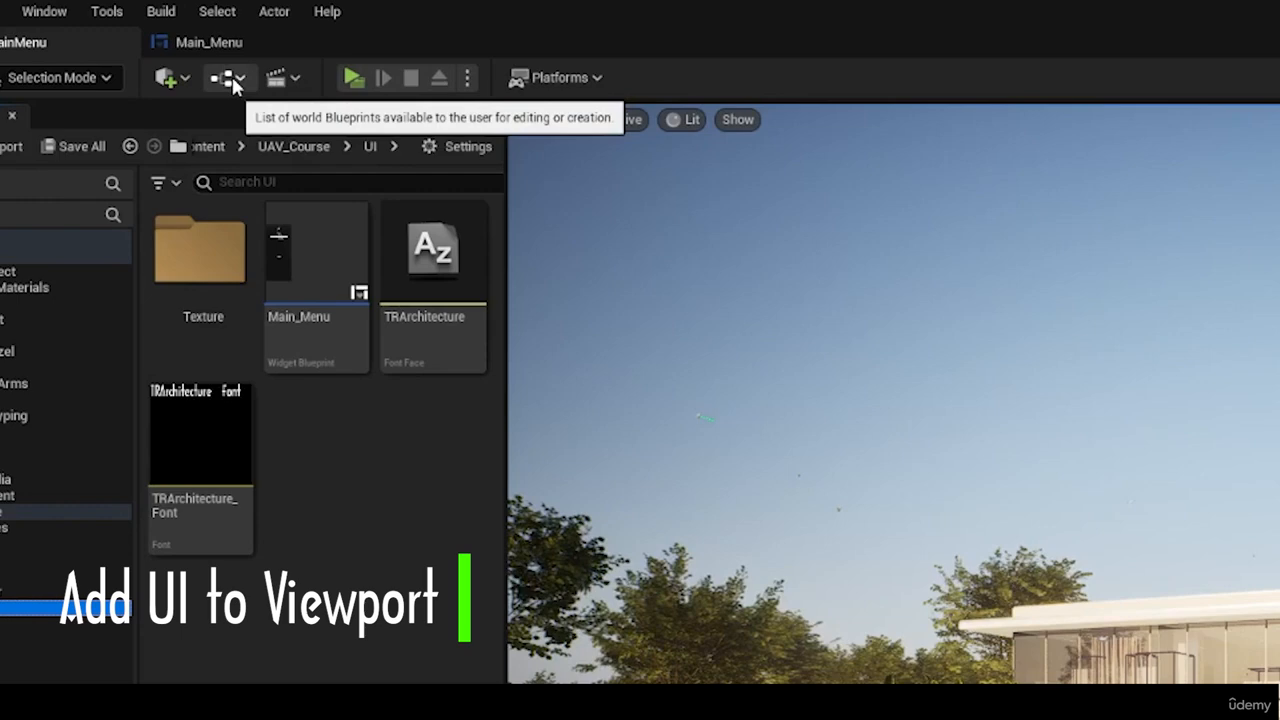
{"action": "left_click", "coordinate": [179, 38]}
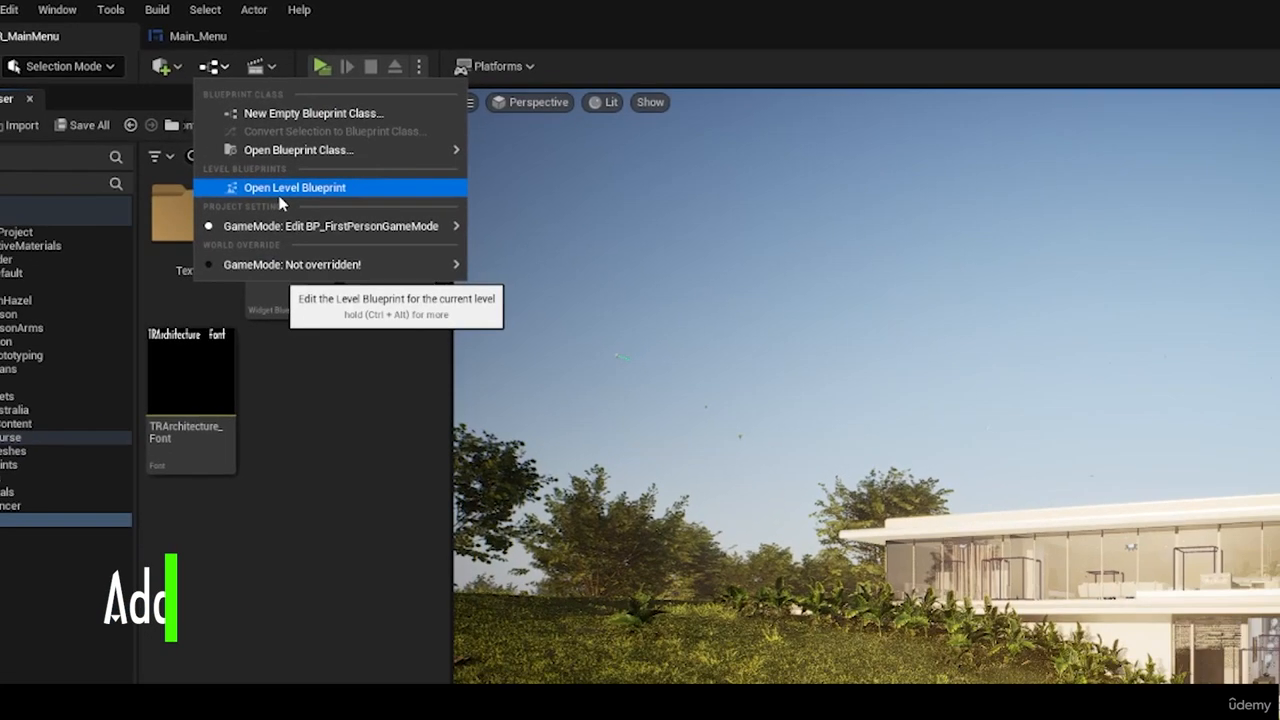
{"action": "left_click", "coordinate": [304, 226]}
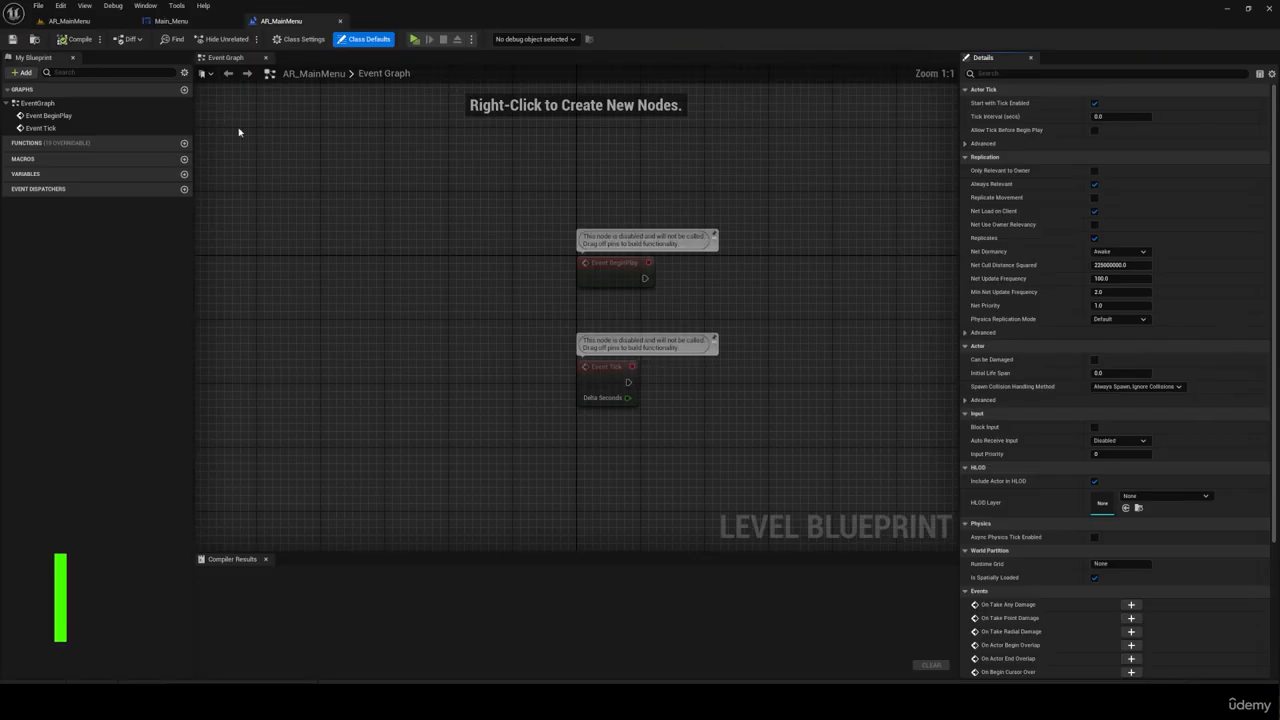
Step: Delete the Event Tick node from the level's Event Graph
{"action": "scroll", "coordinate": [381, 233], "scroll_direction": "down", "scroll_amount": 2}
{"action": "scroll", "coordinate": [690, 320], "scroll_direction": "up", "scroll_amount": 1}
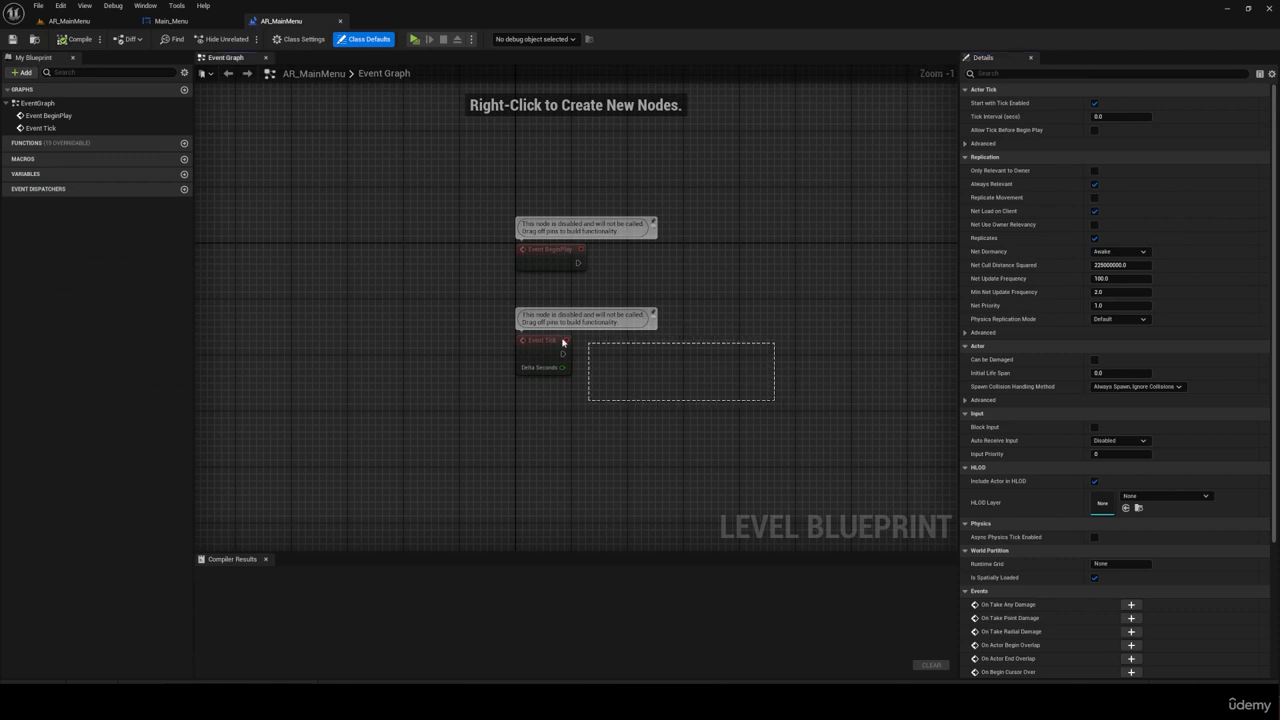
{"action": "left_click_drag", "start_coordinate": [495, 302], "coordinate": [488, 307]}
{"action": "scroll", "coordinate": [482, 319], "scroll_direction": "down", "scroll_amount": 3}
{"action": "key", "text": "Delete"}
{"action": "scroll", "coordinate": [597, 282], "scroll_direction": "up", "scroll_amount": 1}
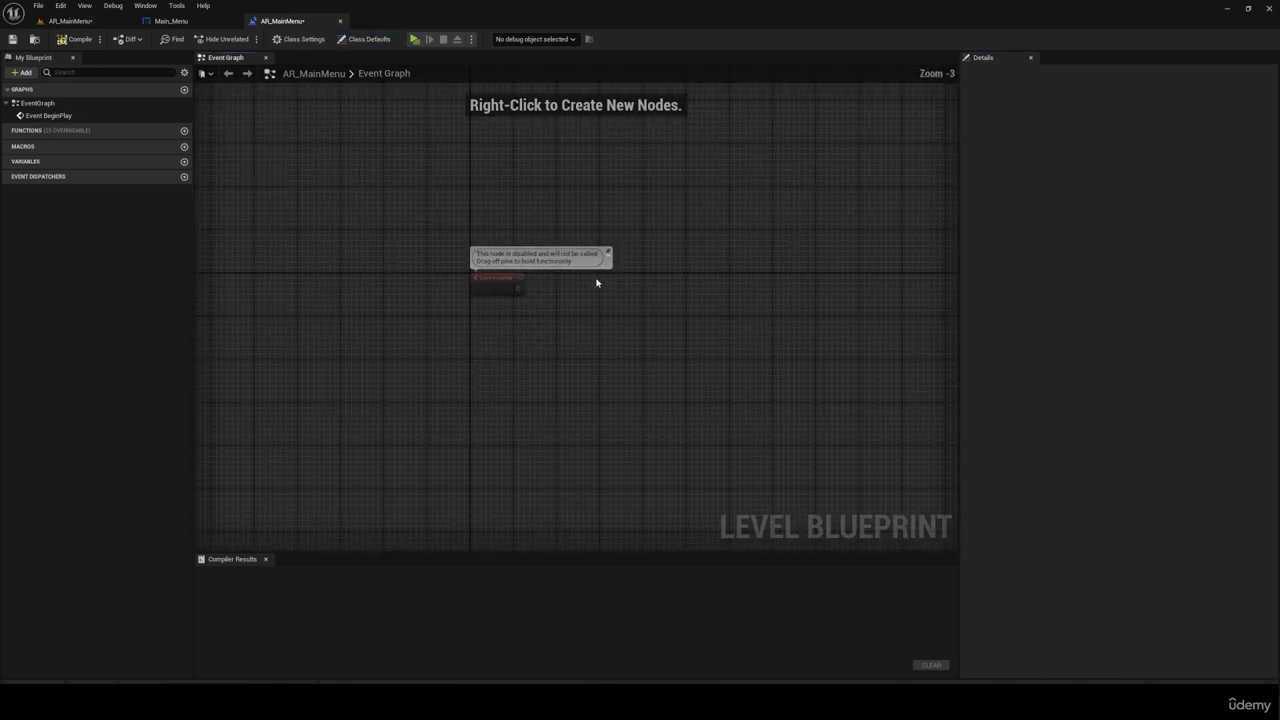
Step: Add a Create Widget node connected to Event BeginPlay and set its class to Main_Menu
{"action": "scroll", "coordinate": [522, 291], "scroll_direction": "up", "scroll_amount": 2}
{"action": "left_click_drag", "start_coordinate": [566, 295], "coordinate": [593, 293]}
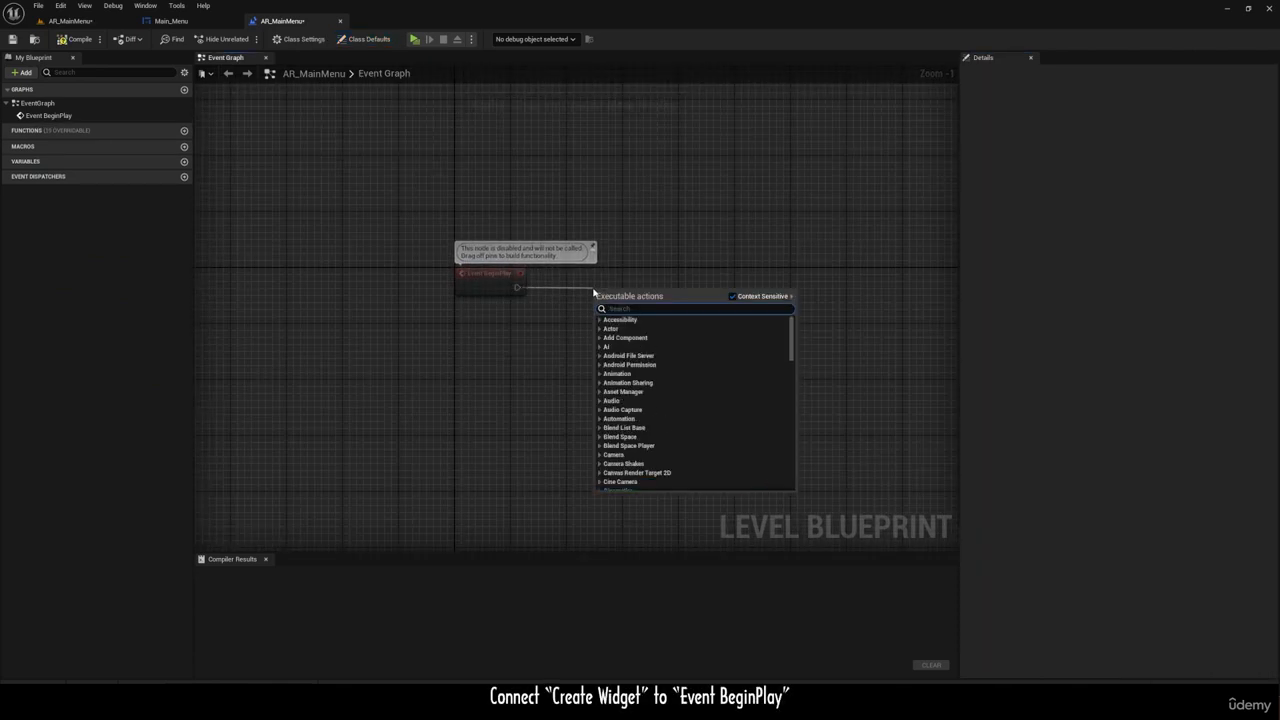
{"action": "type", "text": "create widg"}
{"action": "key", "text": "Return"}
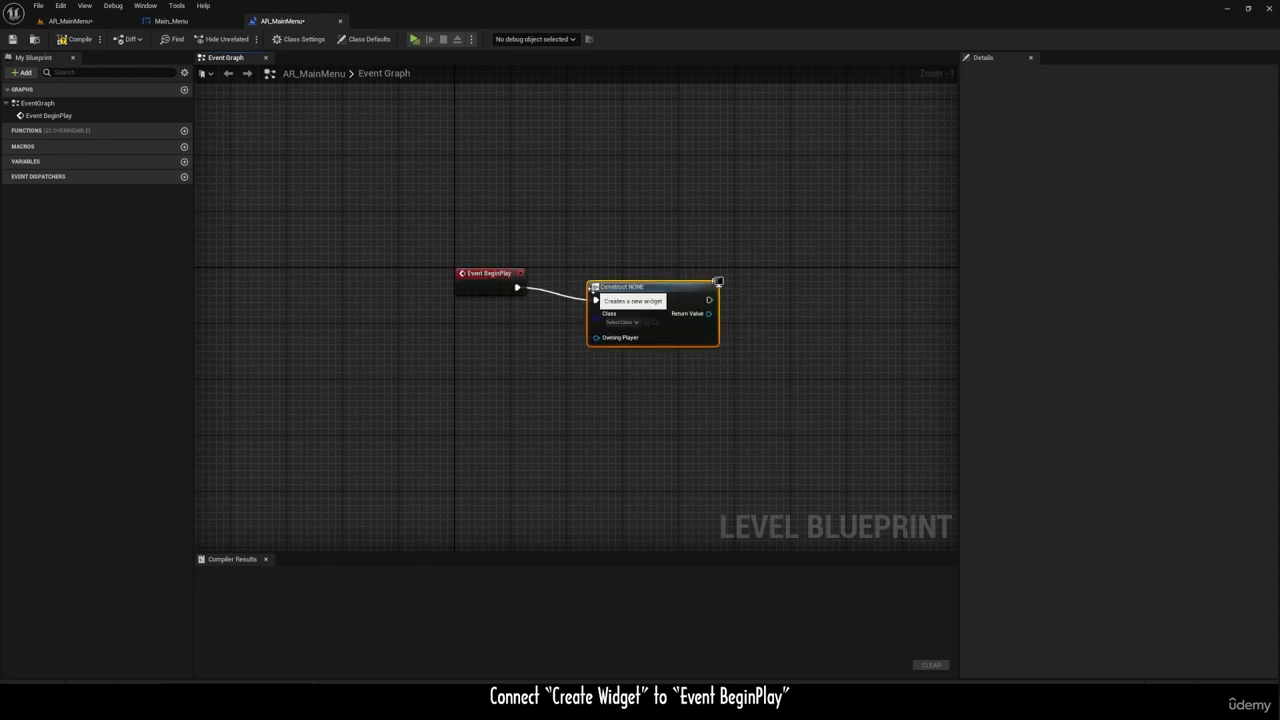
{"action": "left_click", "coordinate": [630, 316]}
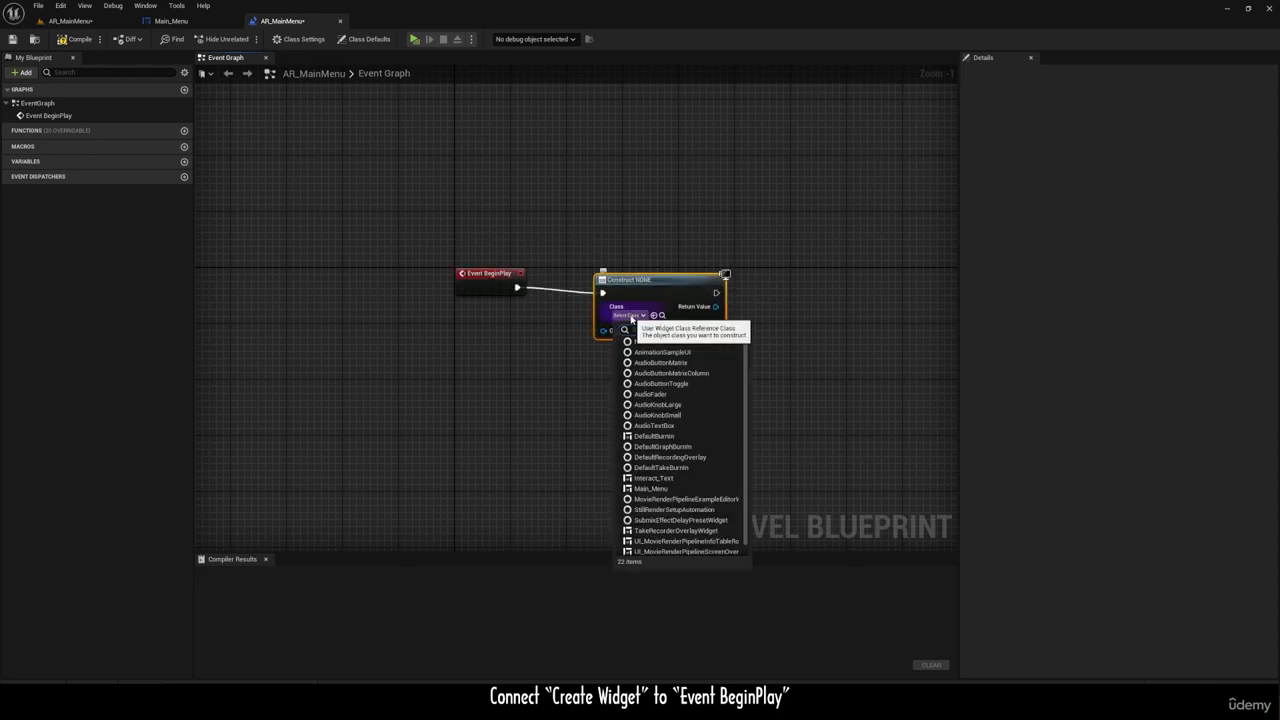
{"action": "left_click", "coordinate": [671, 488]}
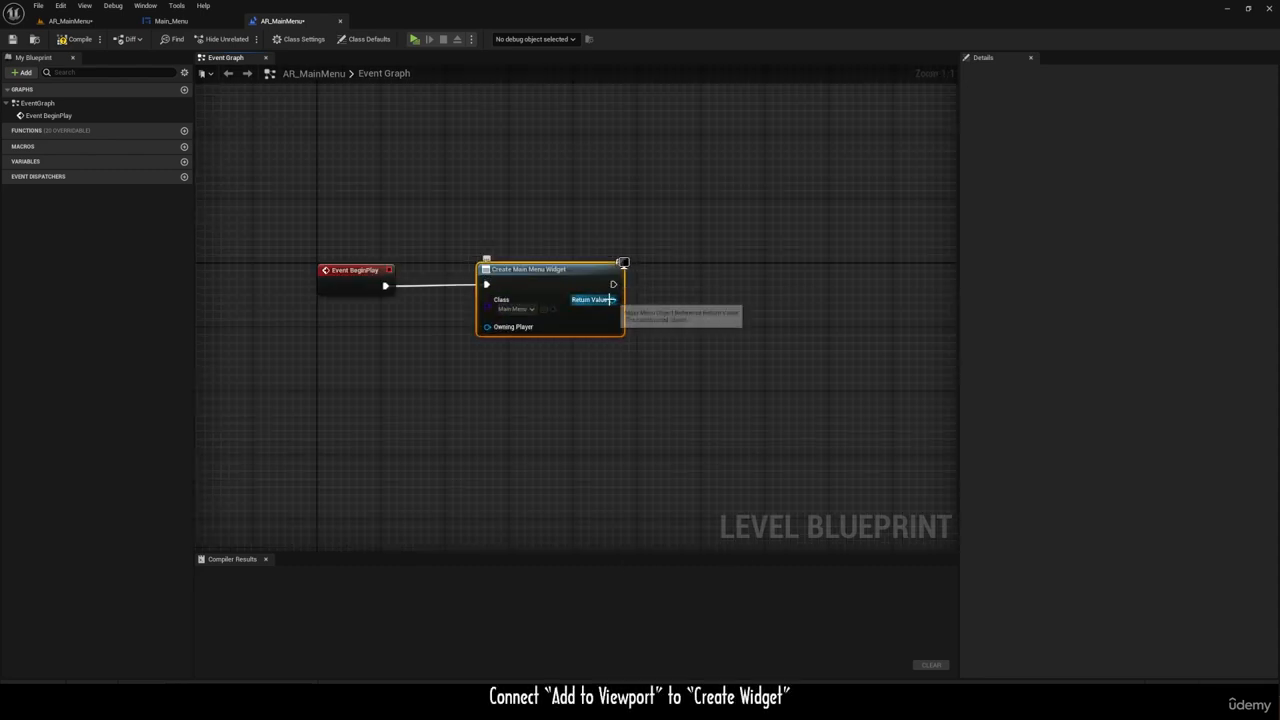
Step: Add an Add to Viewport node from the Return Value of the Create Main Menu Widget node
{"action": "left_click_drag", "start_coordinate": [607, 299], "coordinate": [712, 265]}
{"action": "type", "text": "add to v"}
{"action": "key", "text": "Return"}
{"action": "scroll", "coordinate": [676, 266], "scroll_direction": "down", "scroll_amount": 3}
{"action": "scroll", "coordinate": [670, 275], "scroll_direction": "up", "scroll_amount": 3}
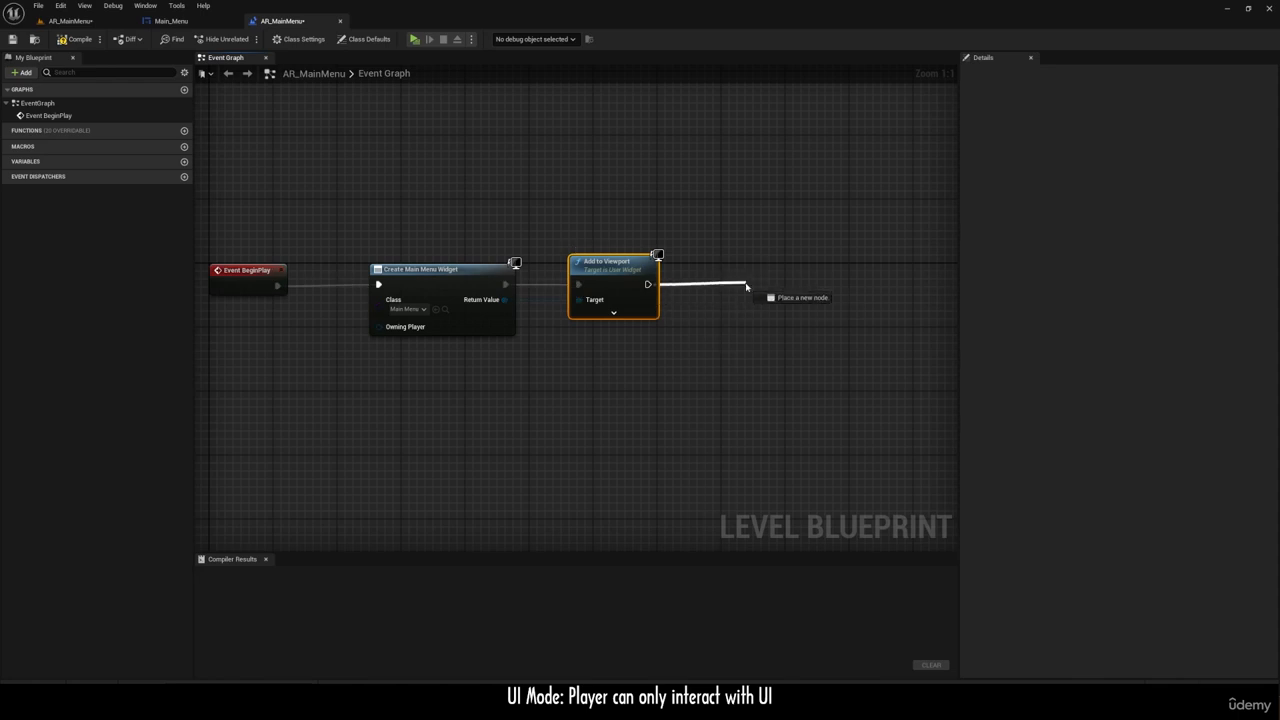
Step: Add a Set Input Mode UI Only node after the Add to Viewport node
{"action": "left_click_drag", "start_coordinate": [717, 288], "coordinate": [714, 288]}
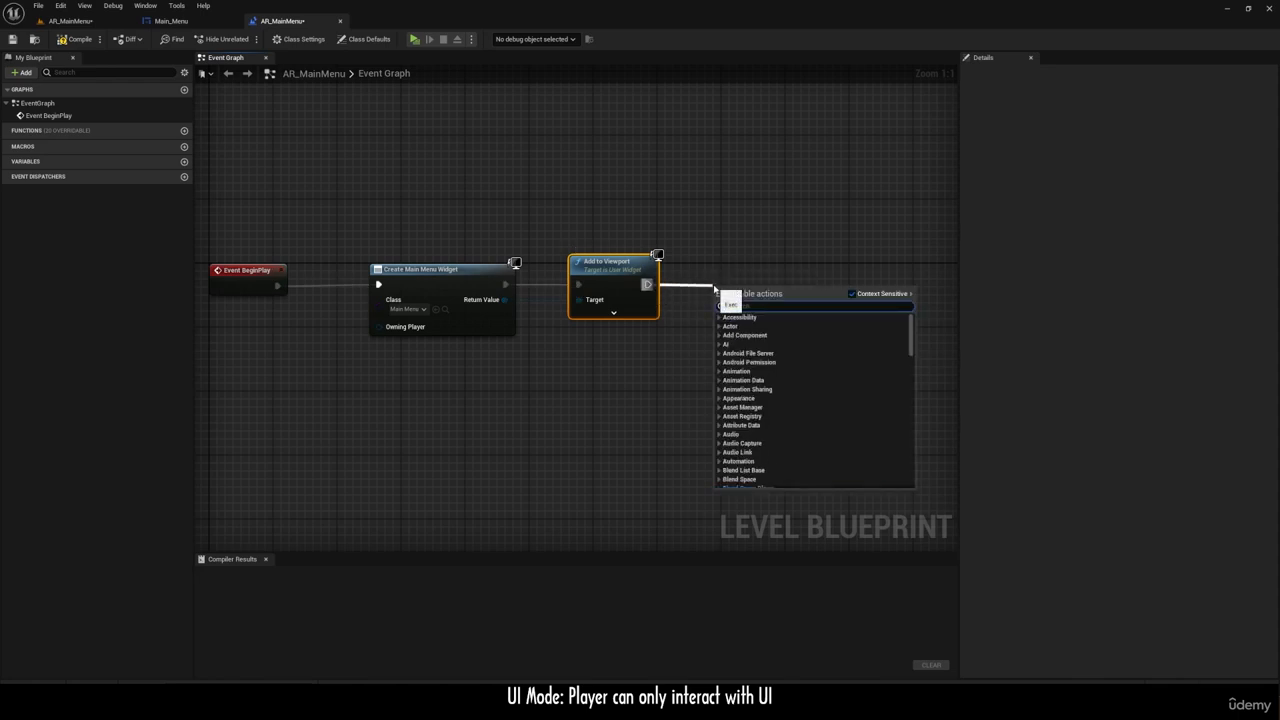
{"action": "type", "text": "set input"}
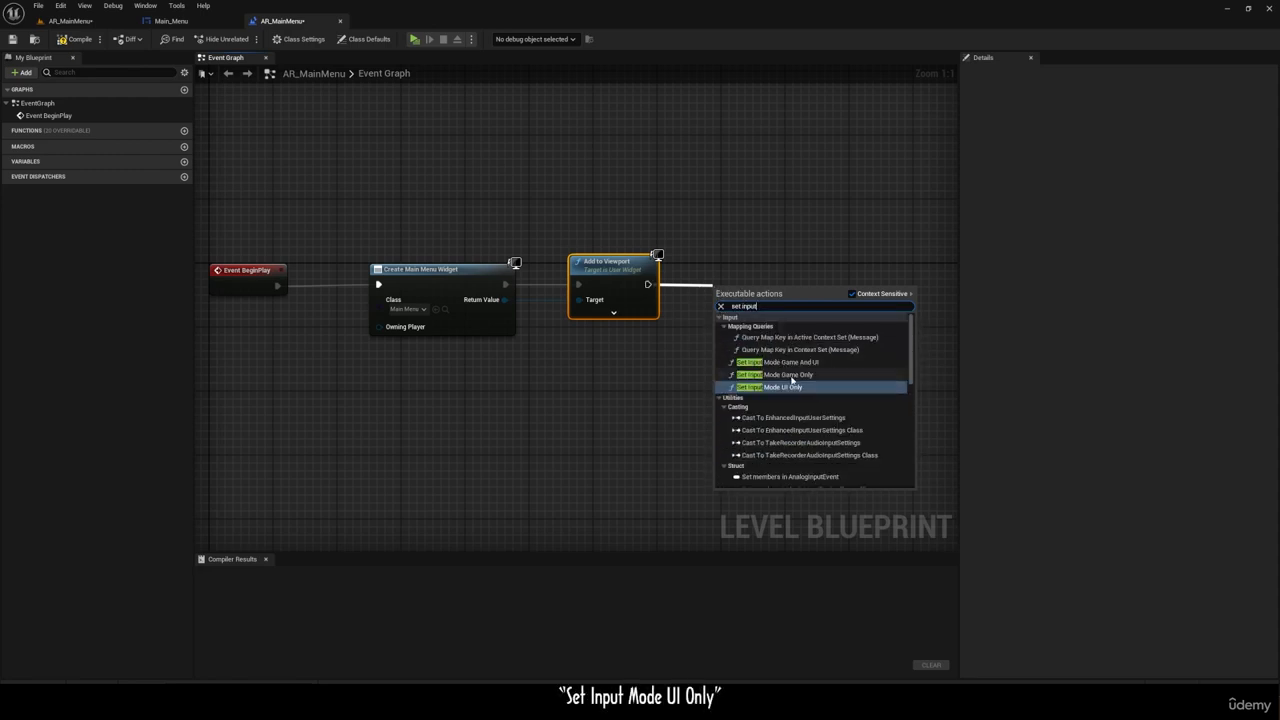
{"action": "left_click", "coordinate": [785, 387]}
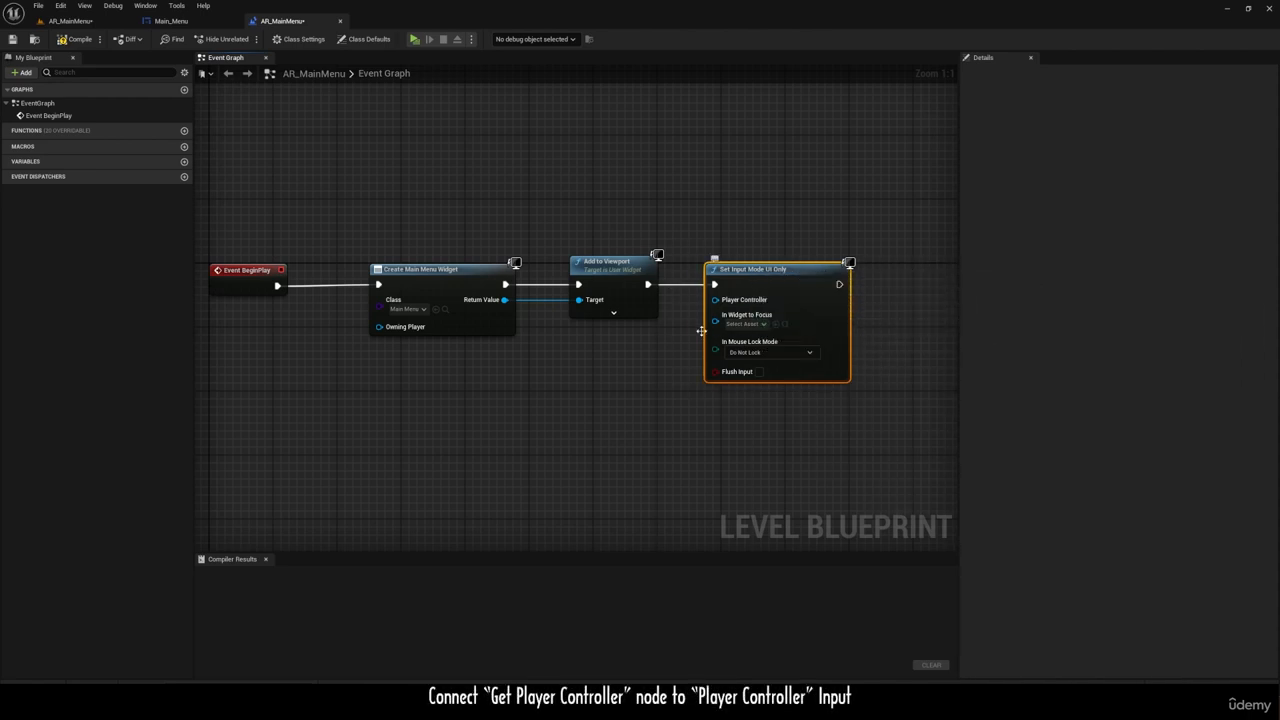
Step: Add a Get Player Controller node and connect it to the Player Controller input of Set Input Mode UI Only
{"action": "right_click", "coordinate": [538, 373]}
{"action": "type", "text": "get player controller"}
{"action": "left_click", "coordinate": [600, 409]}
{"action": "left_click_drag", "start_coordinate": [645, 388], "coordinate": [714, 299]}
{"action": "scroll", "coordinate": [640, 320], "scroll_direction": "down", "scroll_amount": 1}
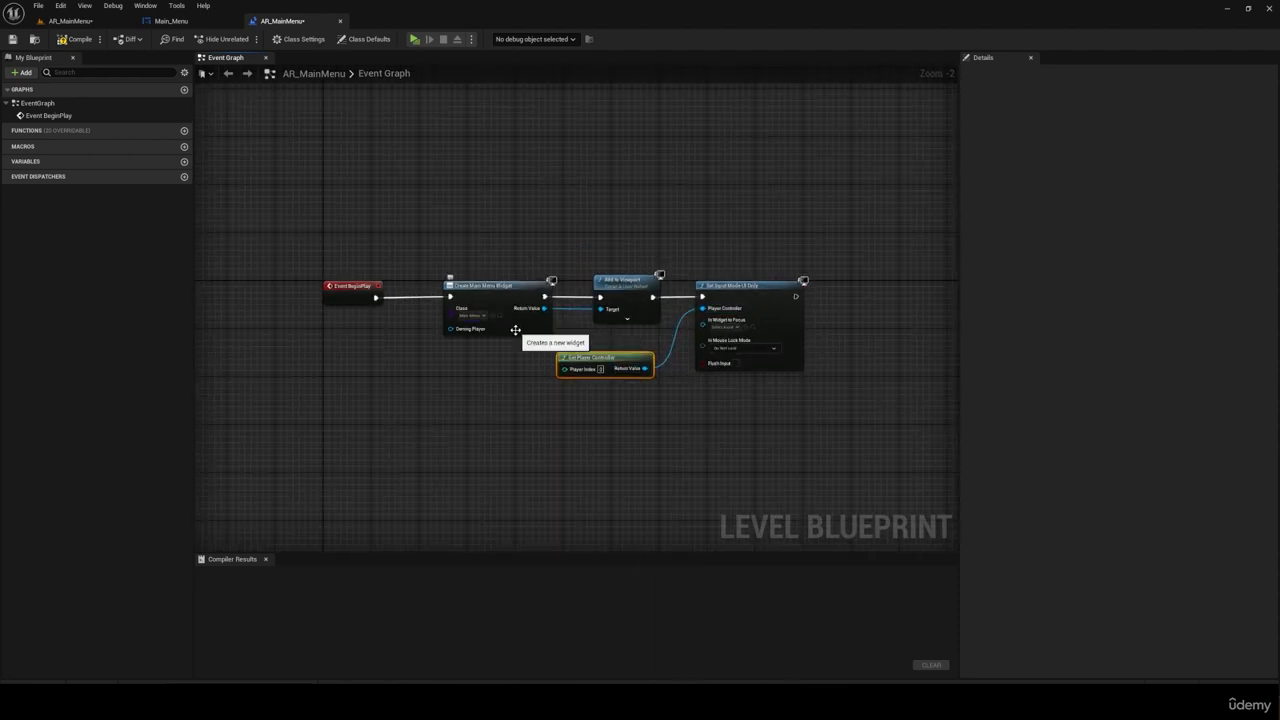
Step: Duplicate the Get Player Controller node and place the copy after the Set Input Mode UI Only node
{"action": "right_click_drag", "start_coordinate": [659, 271], "coordinate": [618, 269]}
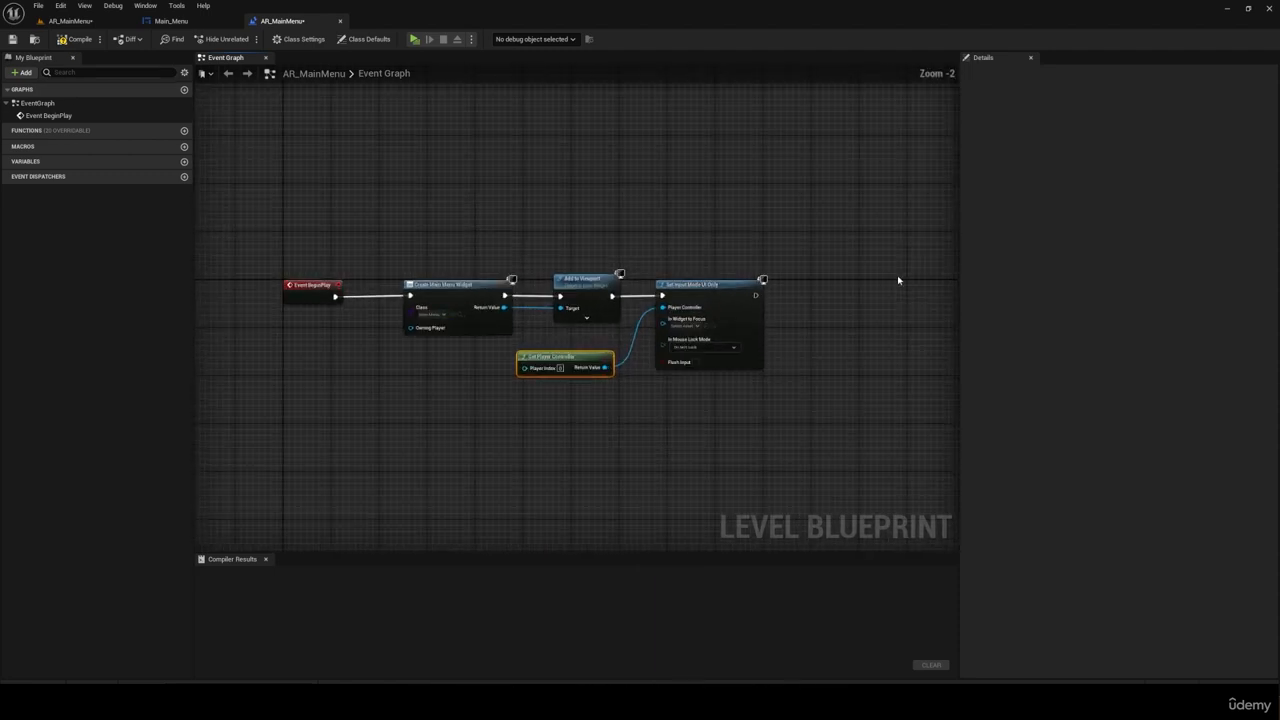
{"action": "right_click_drag", "start_coordinate": [481, 257], "coordinate": [373, 252]}
{"action": "left_click", "coordinate": [508, 362]}
{"action": "left_click", "coordinate": [474, 350]}
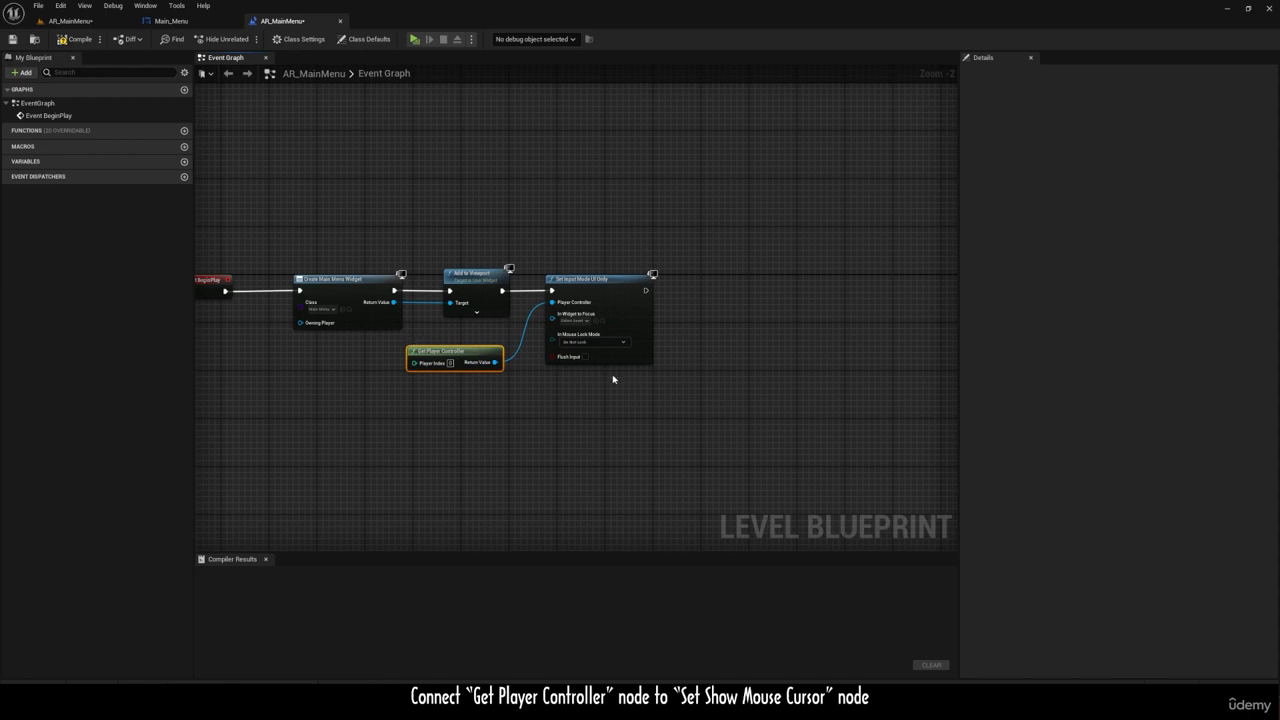
{"action": "key", "text": "ctrl+c"}
{"action": "key", "text": "ctrl+v"}
Step: Add a Set Show Mouse Cursor node from the Return Value of the copied Get Player Controller node
{"action": "left_click_drag", "start_coordinate": [765, 362], "coordinate": [816, 298]}
{"action": "type", "text": "cursor"}
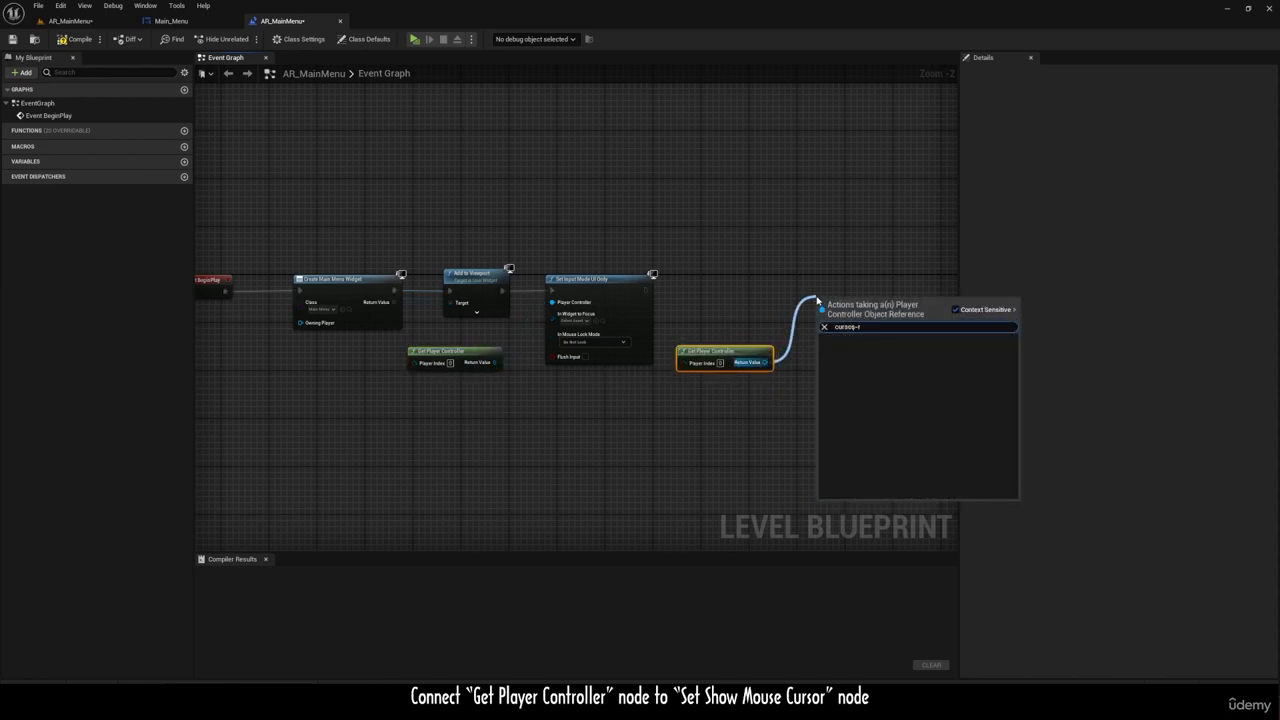
{"action": "key", "text": "BackSpace"}
{"action": "type", "text": "r"}
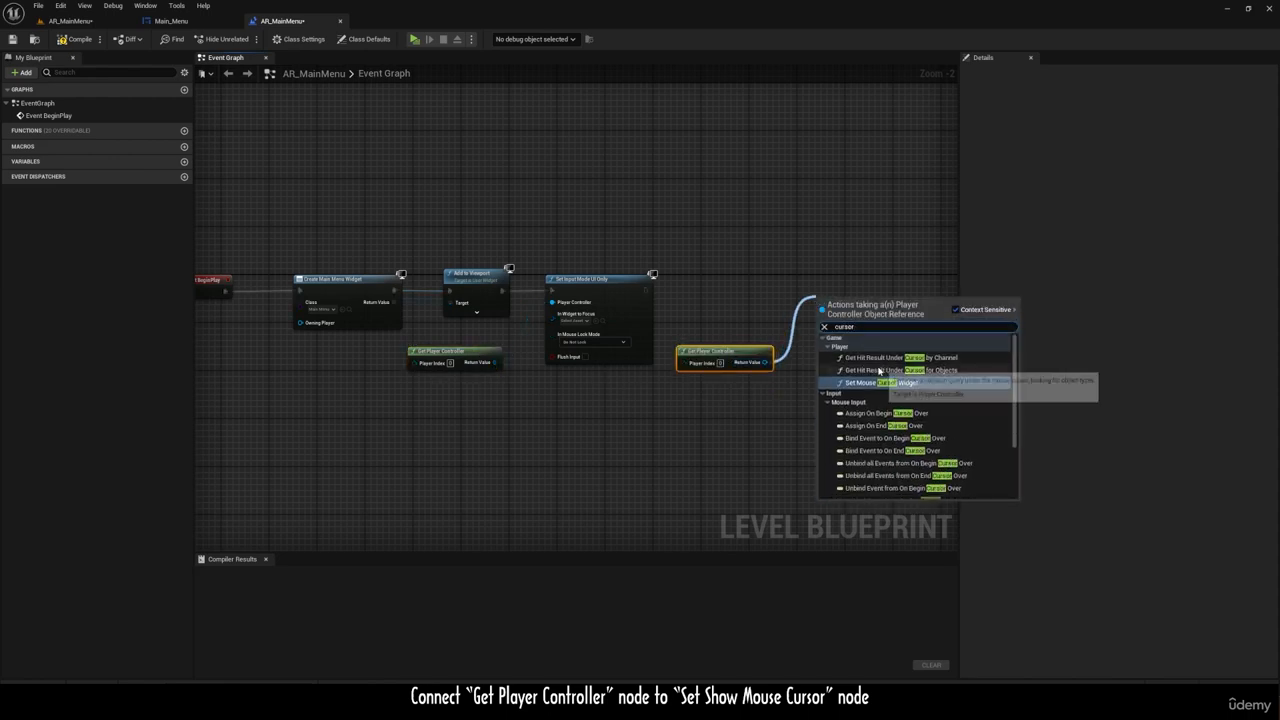
{"action": "scroll", "coordinate": [886, 400], "scroll_direction": "down", "scroll_amount": 5}
{"action": "left_click", "coordinate": [870, 495]}
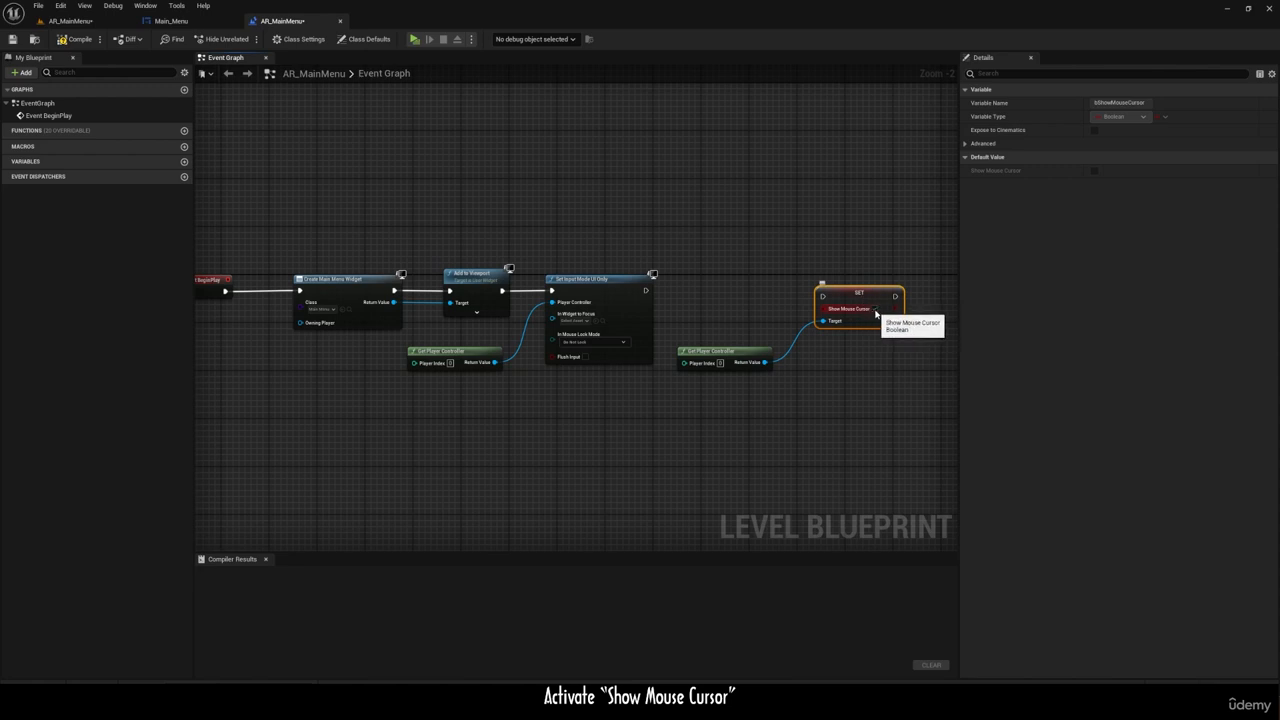
Step: Connect Set Input Mode UI Only to the Set node with Show Mouse Cursor enabled, and play the level in a new window
{"action": "left_click_drag", "start_coordinate": [650, 295], "coordinate": [660, 295]}
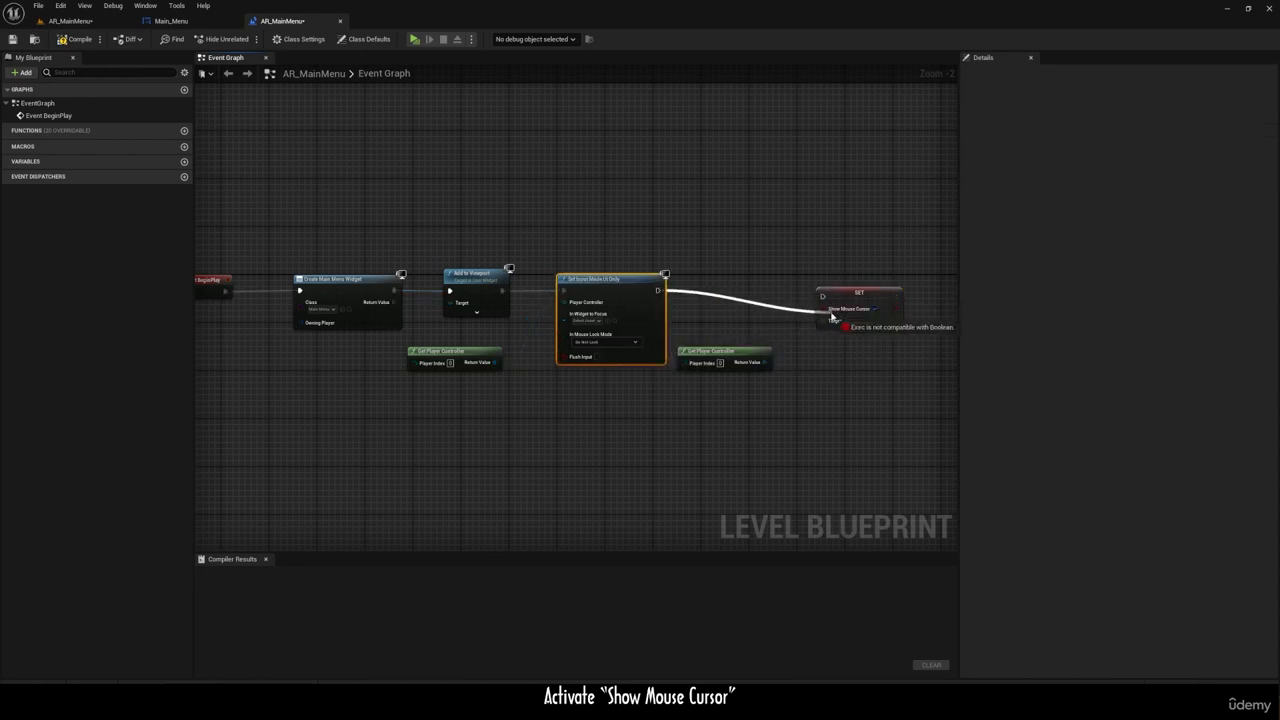
{"action": "left_click_drag", "start_coordinate": [831, 298], "coordinate": [850, 289]}
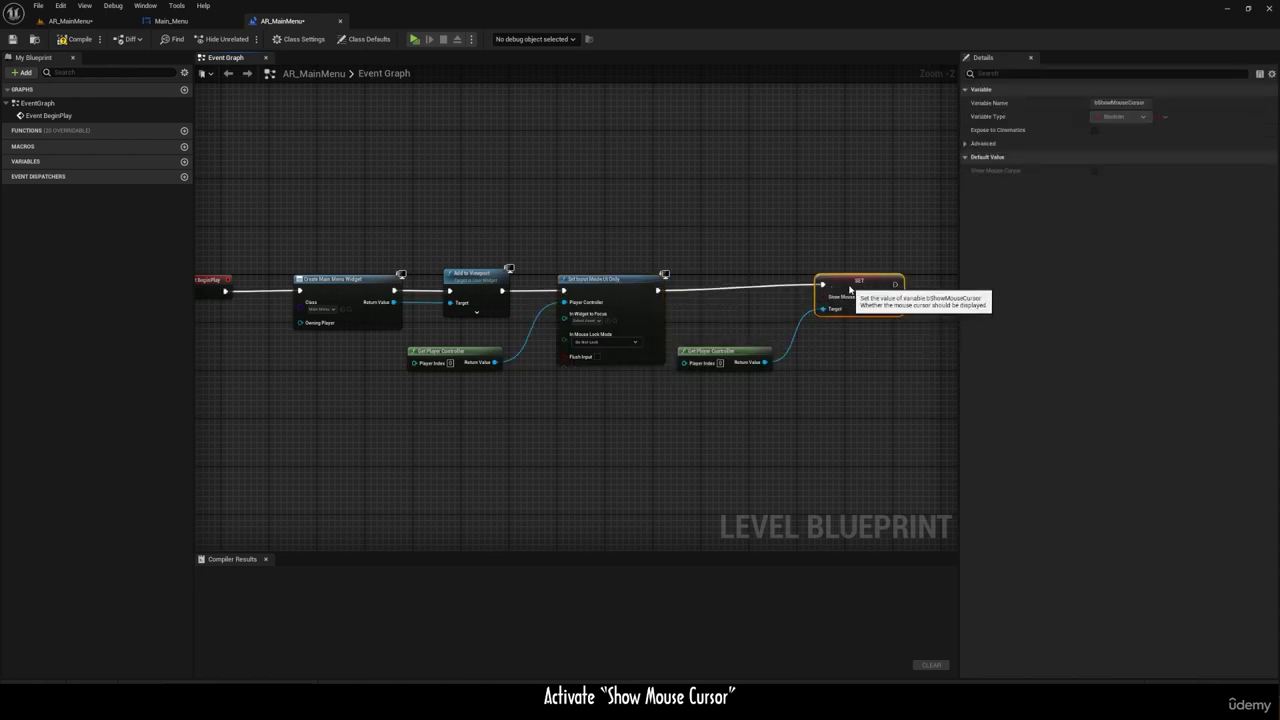
{"action": "left_click", "coordinate": [476, 40]}
{"action": "left_click", "coordinate": [517, 79]}
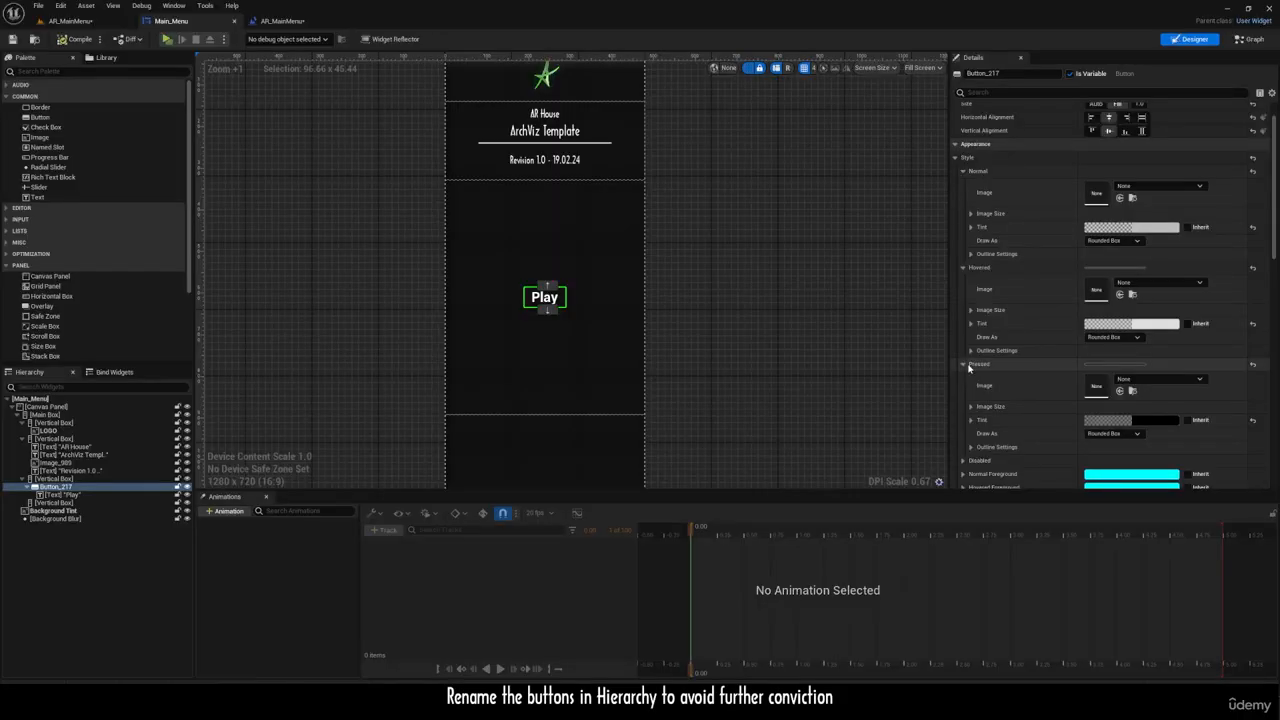
Step: Rename the Play button in the Main_Menu widget hierarchy as Button_Play
{"action": "left_click", "coordinate": [544, 297]}
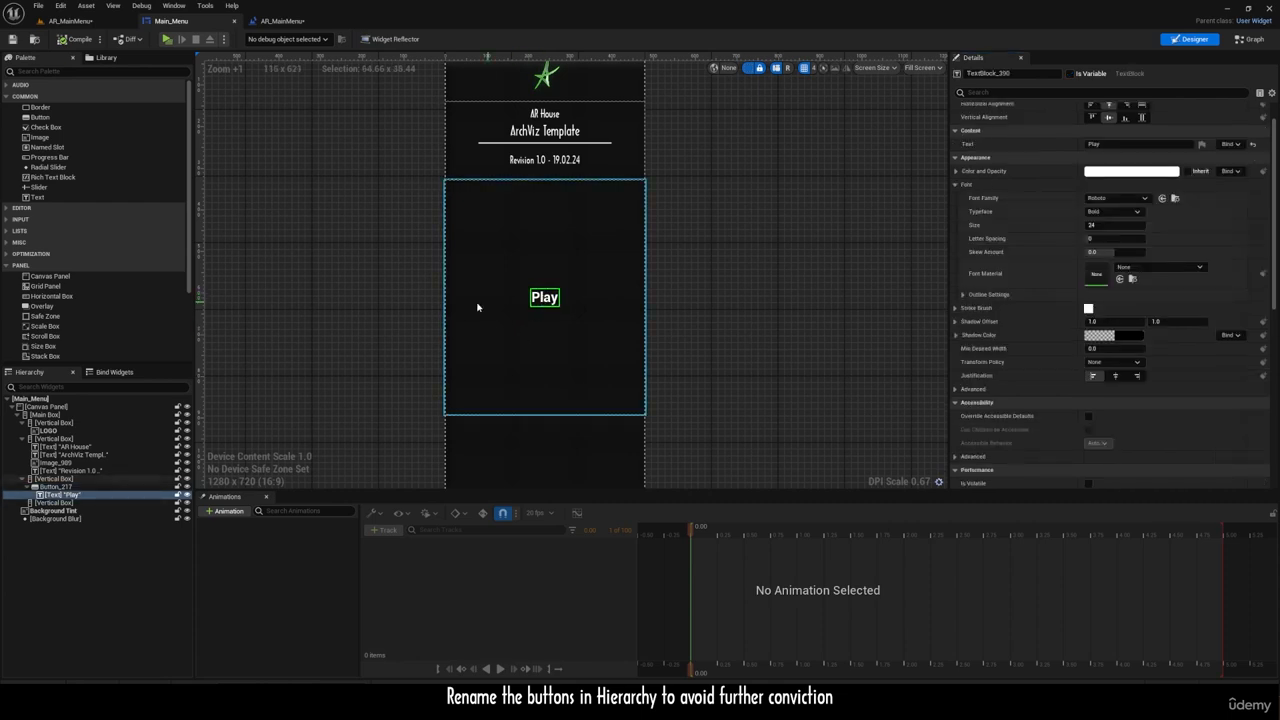
{"action": "left_click", "coordinate": [57, 480]}
{"action": "left_click", "coordinate": [61, 488]}
{"action": "key", "text": "F2"}
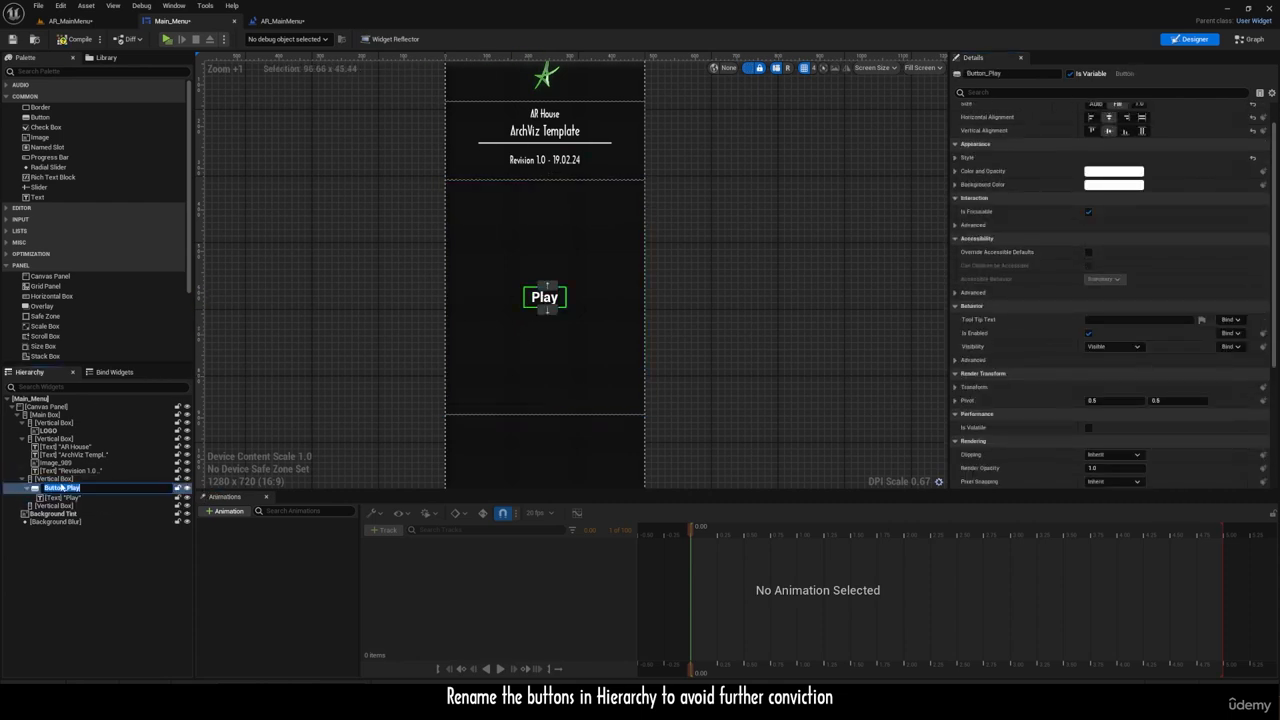
{"action": "left_click", "coordinate": [42, 488]}
{"action": "left_click", "coordinate": [76, 489]}
Step: Duplicate Button_Play three times within its vertical box
{"action": "left_click", "coordinate": [77, 481]}
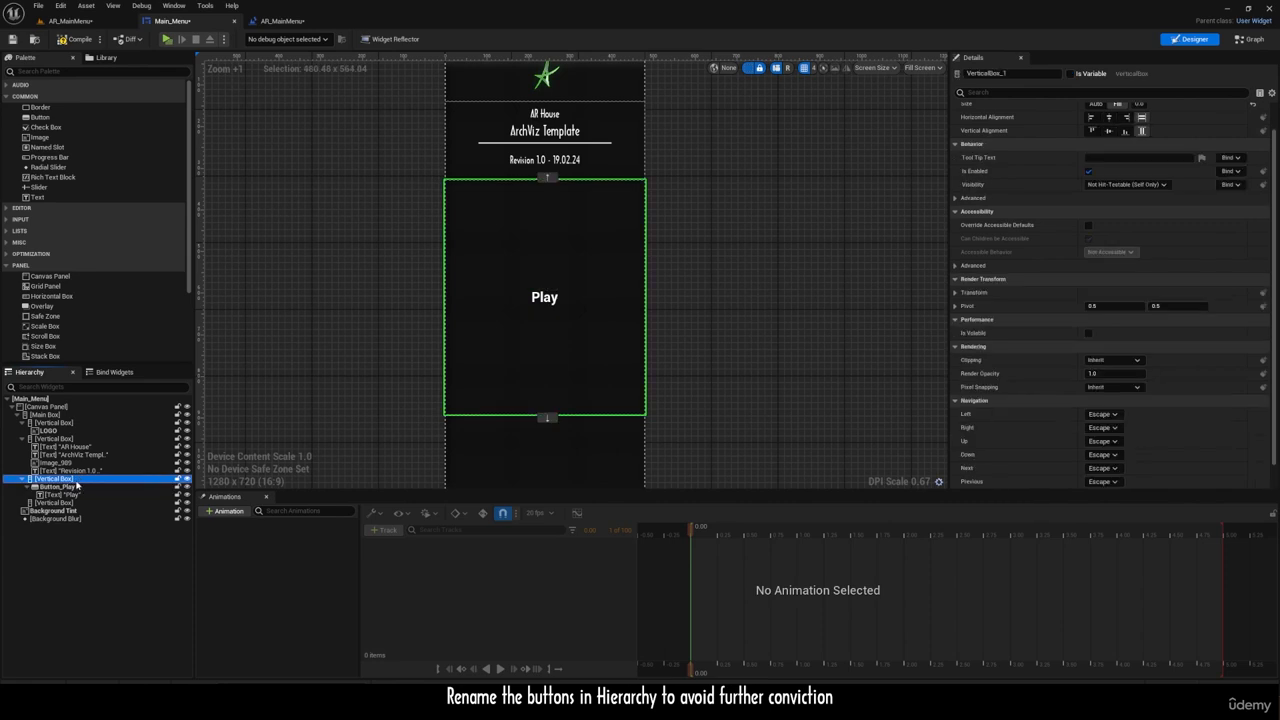
{"action": "left_click", "coordinate": [84, 488]}
{"action": "key", "text": "ctrl+d"}
{"action": "key", "text": "ctrl+d"}
{"action": "key", "text": "ctrl+d"}
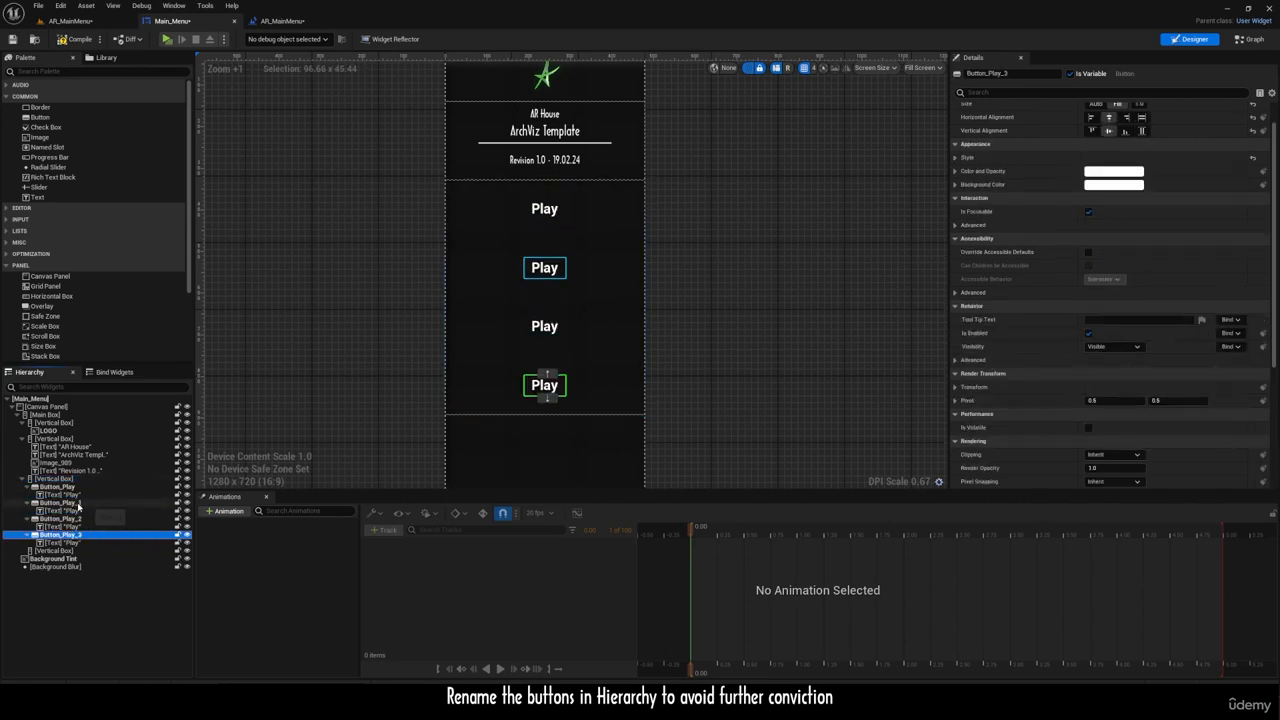
Step: Rename the second menu button as Button_Cinematic and set its text to Cinematic
{"action": "left_click", "coordinate": [80, 503]}
{"action": "mouse_move", "coordinate": [64, 503]}
{"action": "left_mouse_down"}
{"action": "mouse_move", "coordinate": [111, 503]}
{"action": "mouse_move", "coordinate": [66, 519]}
{"action": "left_mouse_up"}
{"action": "type", "text": "Cinematic"}
{"action": "left_click", "coordinate": [104, 511]}
{"action": "double_click", "coordinate": [1098, 143]}
{"action": "type", "text": "Cinematic"}
{"action": "key", "text": "Return"}
Step: Rename the third menu button as Button_Quality and set its text to Quality Settings
{"action": "left_click", "coordinate": [104, 518]}
{"action": "left_click", "coordinate": [80, 519]}
{"action": "type", "text": "Quality"}
{"action": "left_click", "coordinate": [76, 527]}
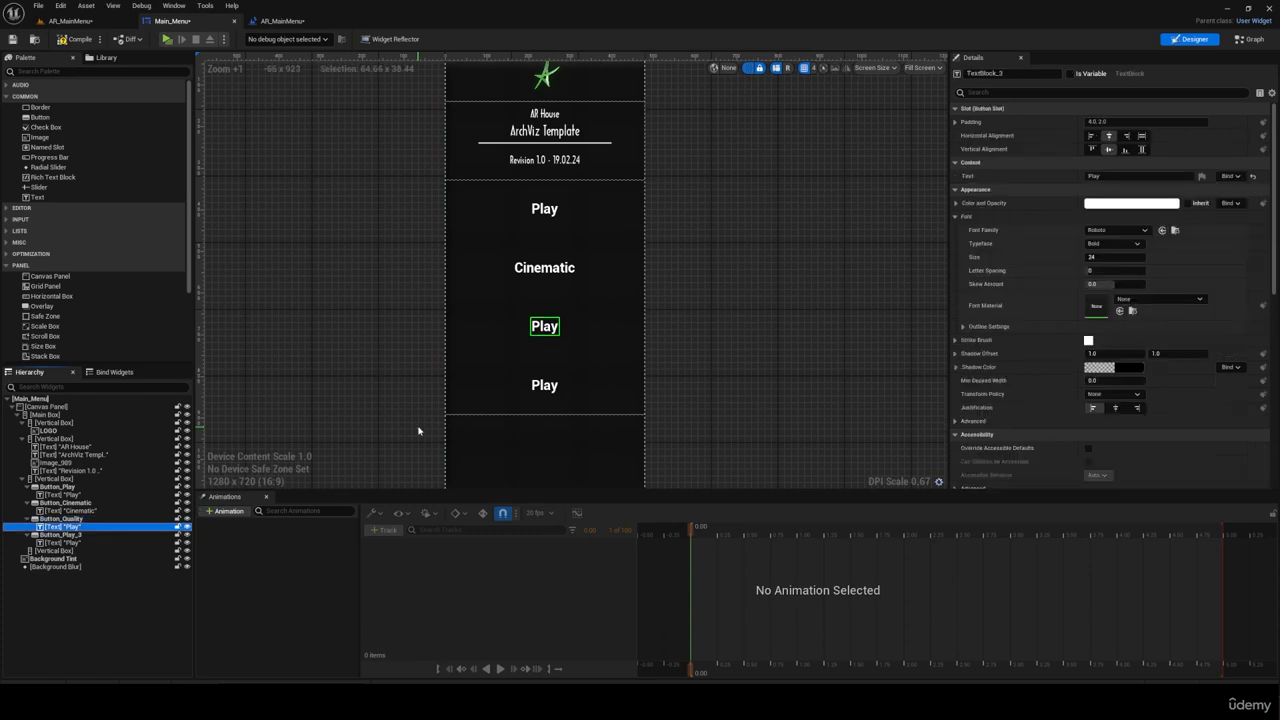
Step: Rename the fourth menu button as Button_Exit and set its text to Exit
{"action": "double_click", "coordinate": [75, 536]}
{"action": "left_click", "coordinate": [551, 384]}
{"action": "double_click", "coordinate": [1098, 176]}
{"action": "type", "text": "Exit"}
{"action": "key", "text": "Return"}
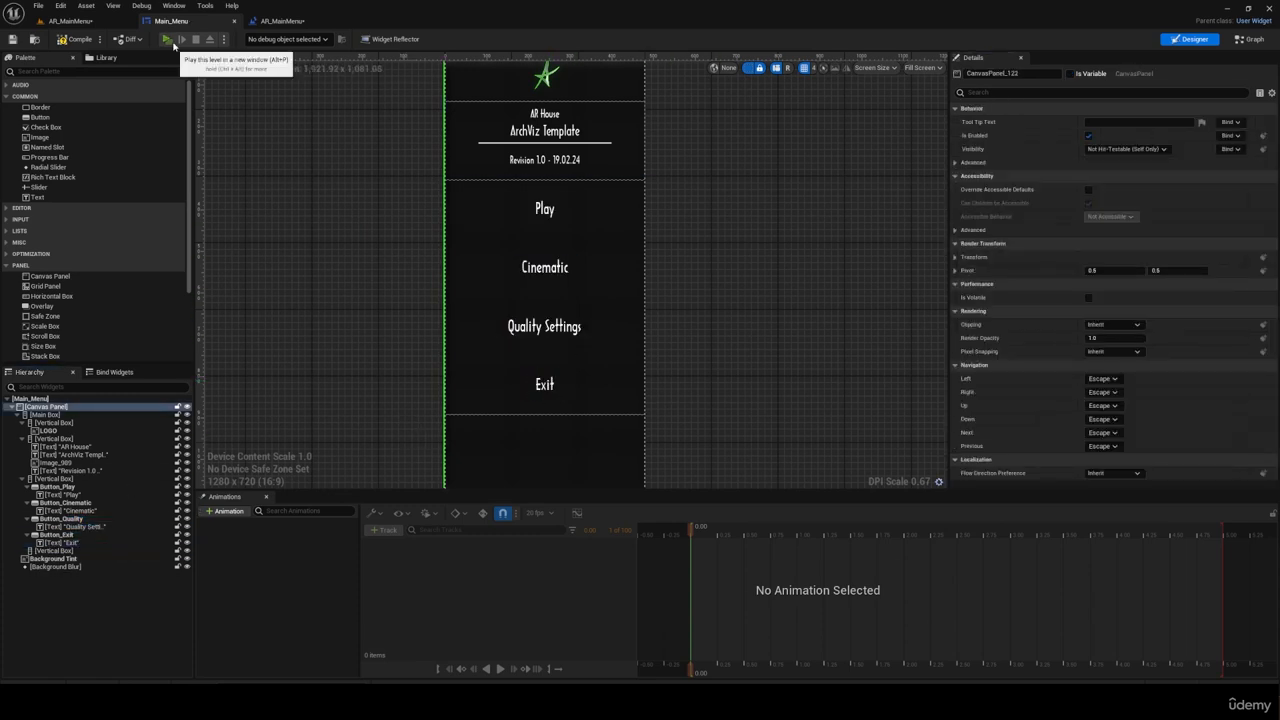
Step: Play the level in a new window and try the Exit button of the main menu
{"action": "left_click", "coordinate": [170, 41]}
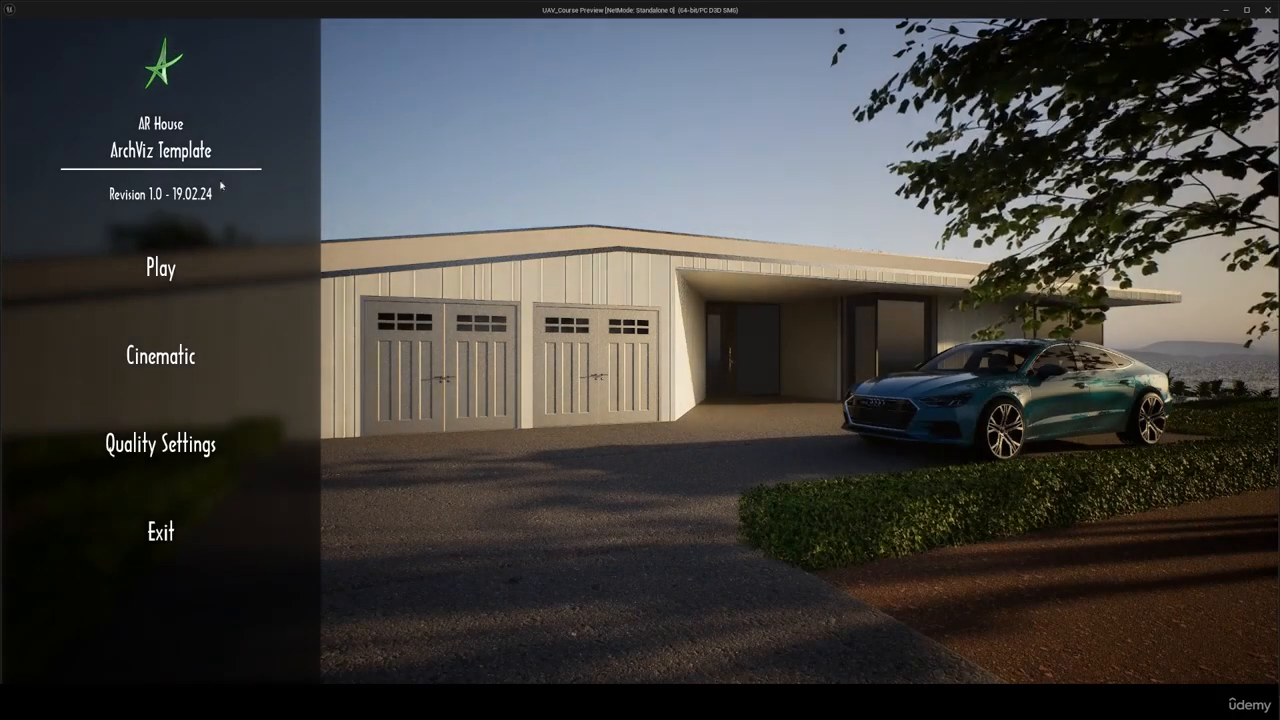
{"action": "left_click", "coordinate": [163, 533]}
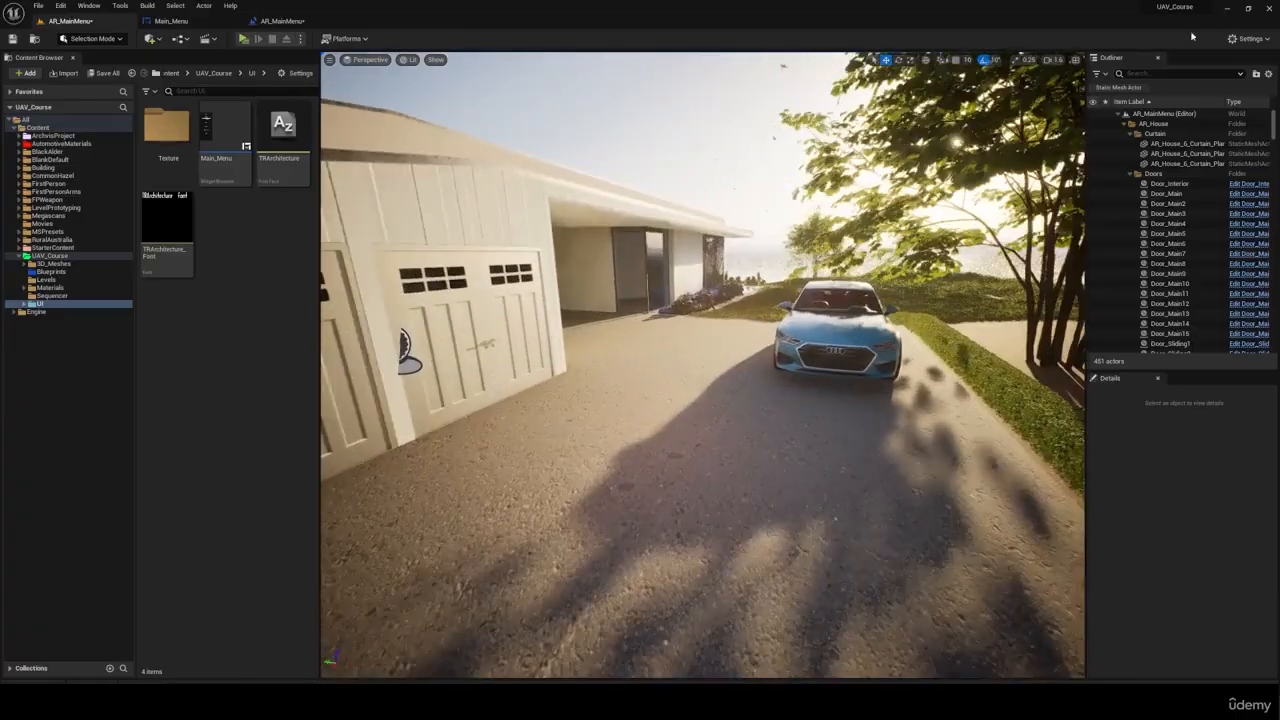
Step: Find BP_FirstPersonCharacter in the level, delete it, and play the level again
{"action": "type", "text": "first"}
{"action": "double_click", "coordinate": [1180, 133]}
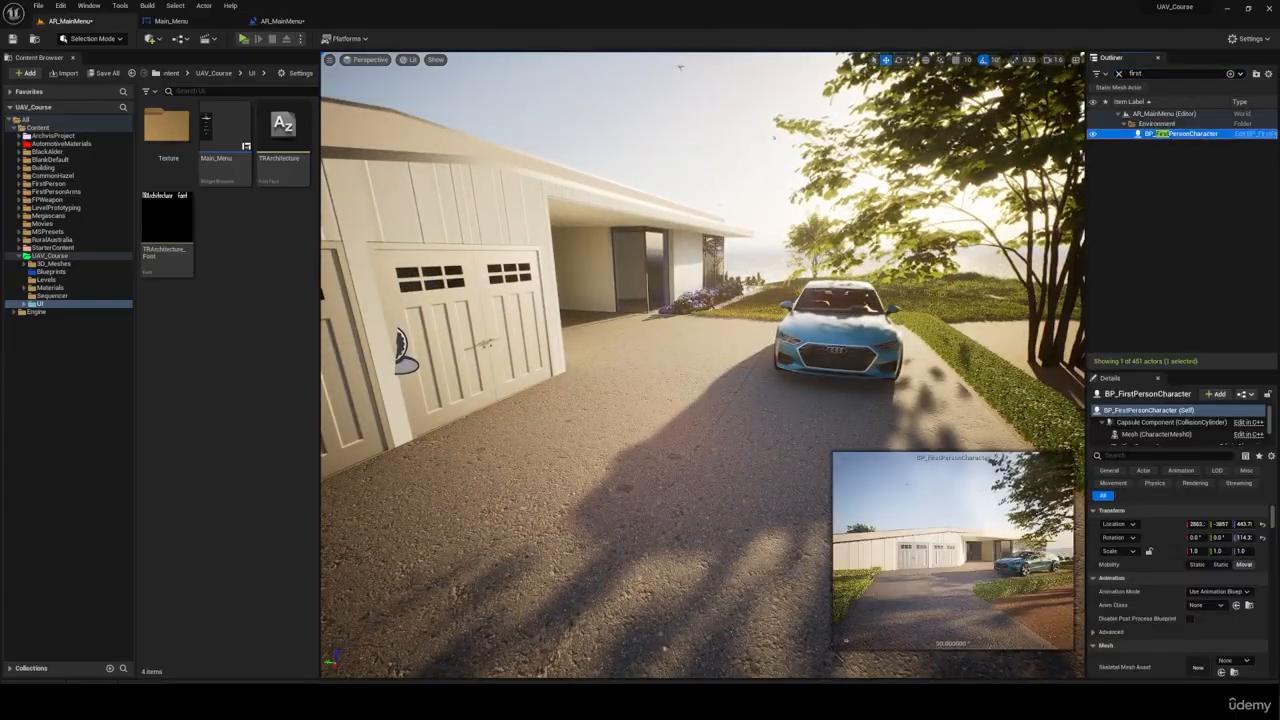
{"action": "key", "text": "Delete"}
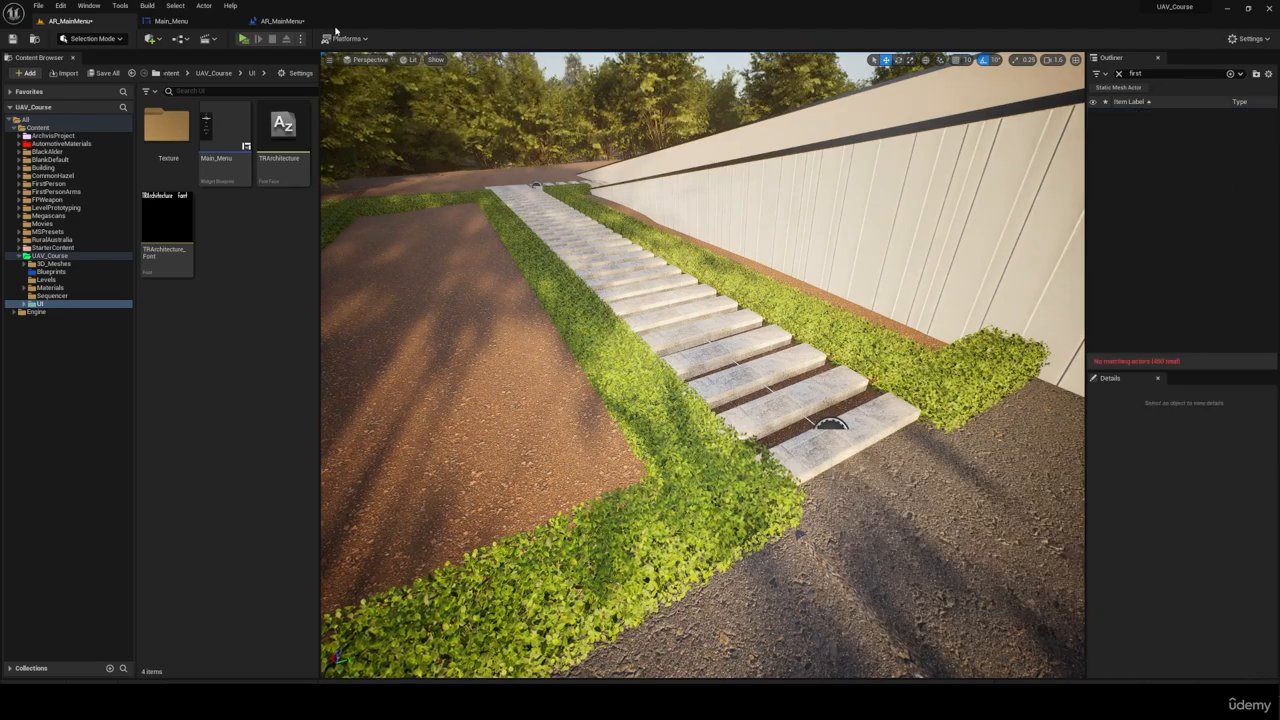
{"action": "left_click", "coordinate": [243, 38]}
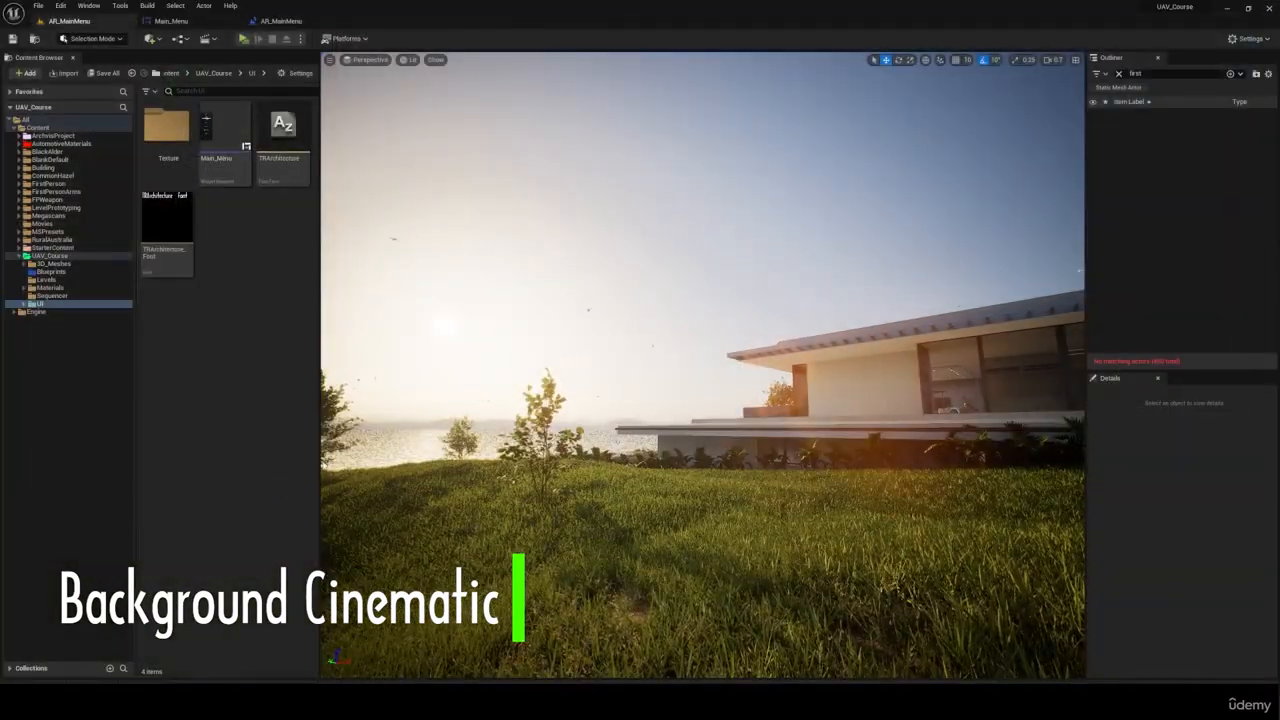
Step: Find the PostProcessVolume in the level and open the saturation controls of its Global color grading
{"action": "left_click", "coordinate": [1119, 74]}
{"action": "type", "text": "post"}
{"action": "left_click", "coordinate": [1164, 135]}
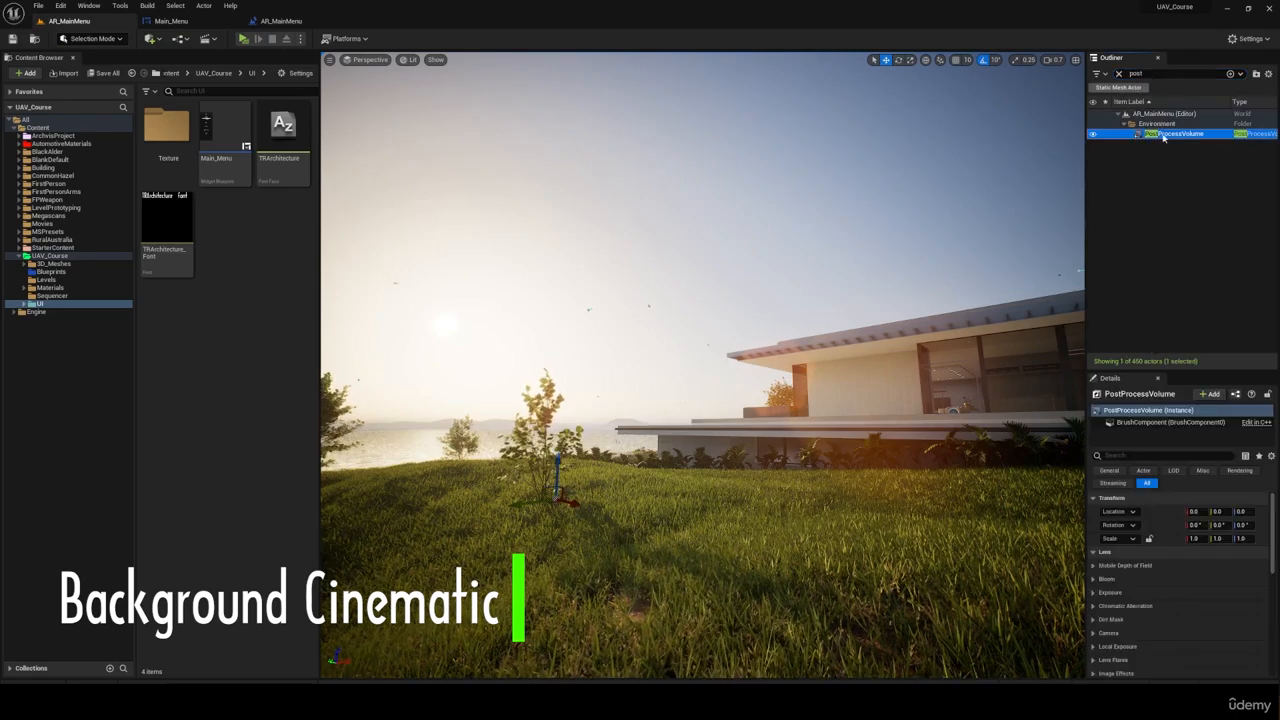
{"action": "scroll", "coordinate": [1114, 594], "scroll_direction": "down", "scroll_amount": 2}
{"action": "left_click", "coordinate": [1093, 632]}
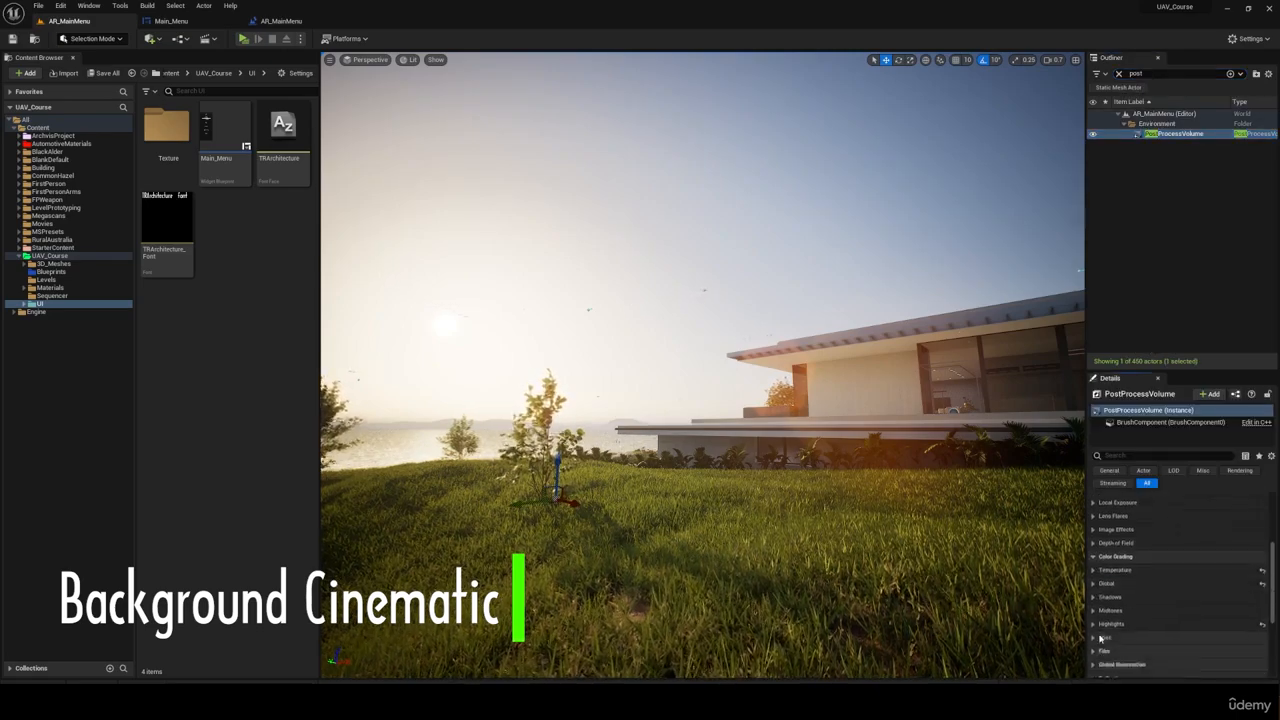
{"action": "scroll", "coordinate": [1110, 600], "scroll_direction": "down", "scroll_amount": 2}
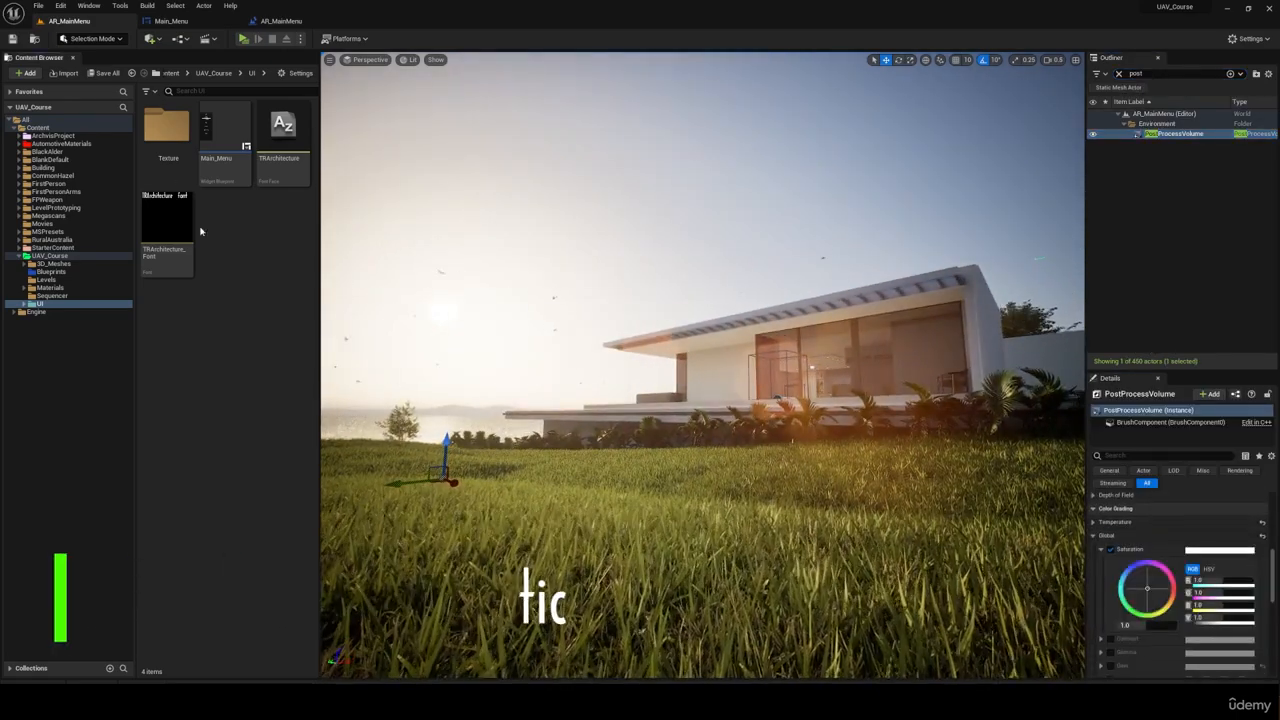
Step: Create a level sequence named Main_Menu_SQ in the UAV_Course/Sequencer folder
{"action": "left_click", "coordinate": [163, 43]}
{"action": "left_click", "coordinate": [209, 41]}
{"action": "left_click", "coordinate": [236, 64]}
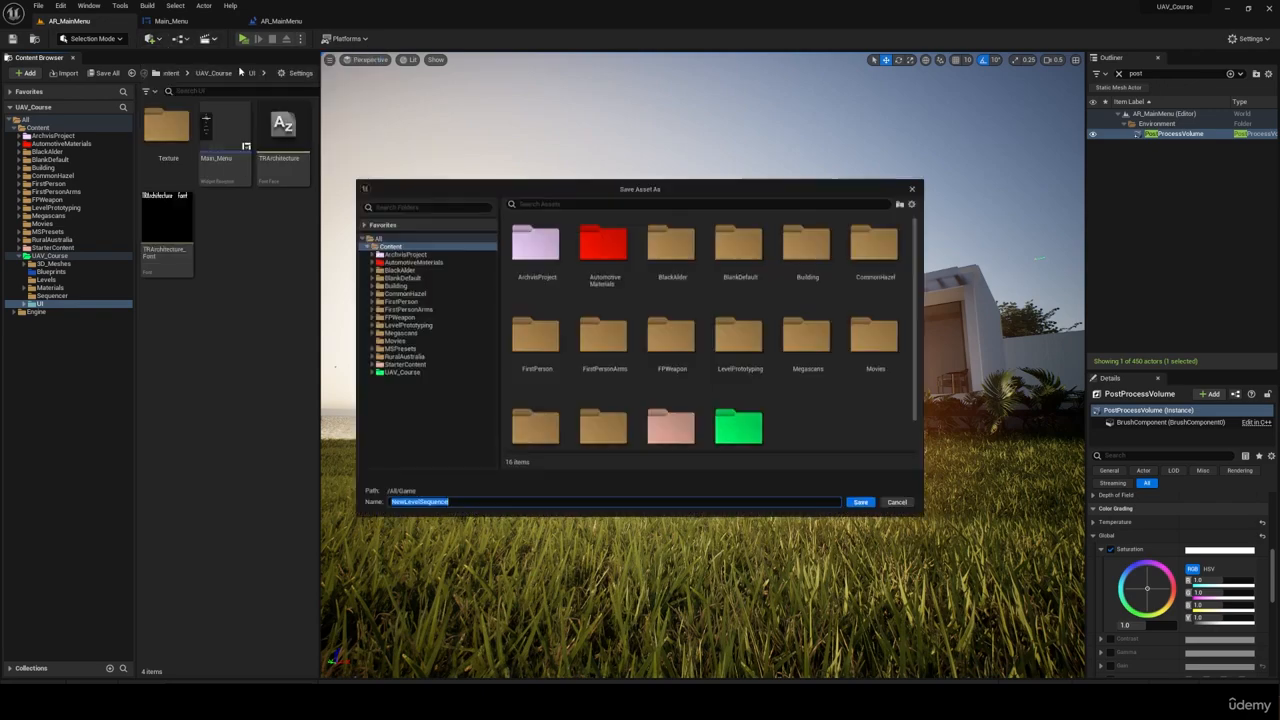
{"action": "double_click", "coordinate": [412, 373]}
{"action": "left_click", "coordinate": [474, 414]}
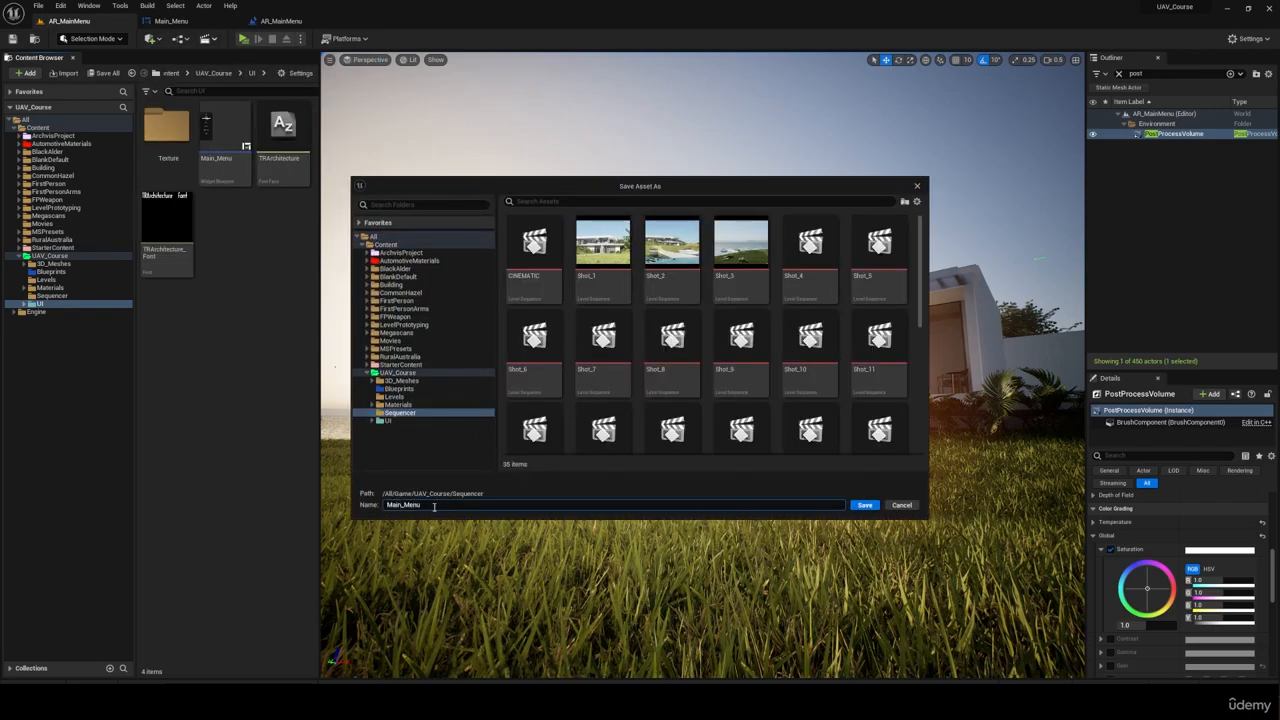
{"action": "left_click", "coordinate": [864, 505]}
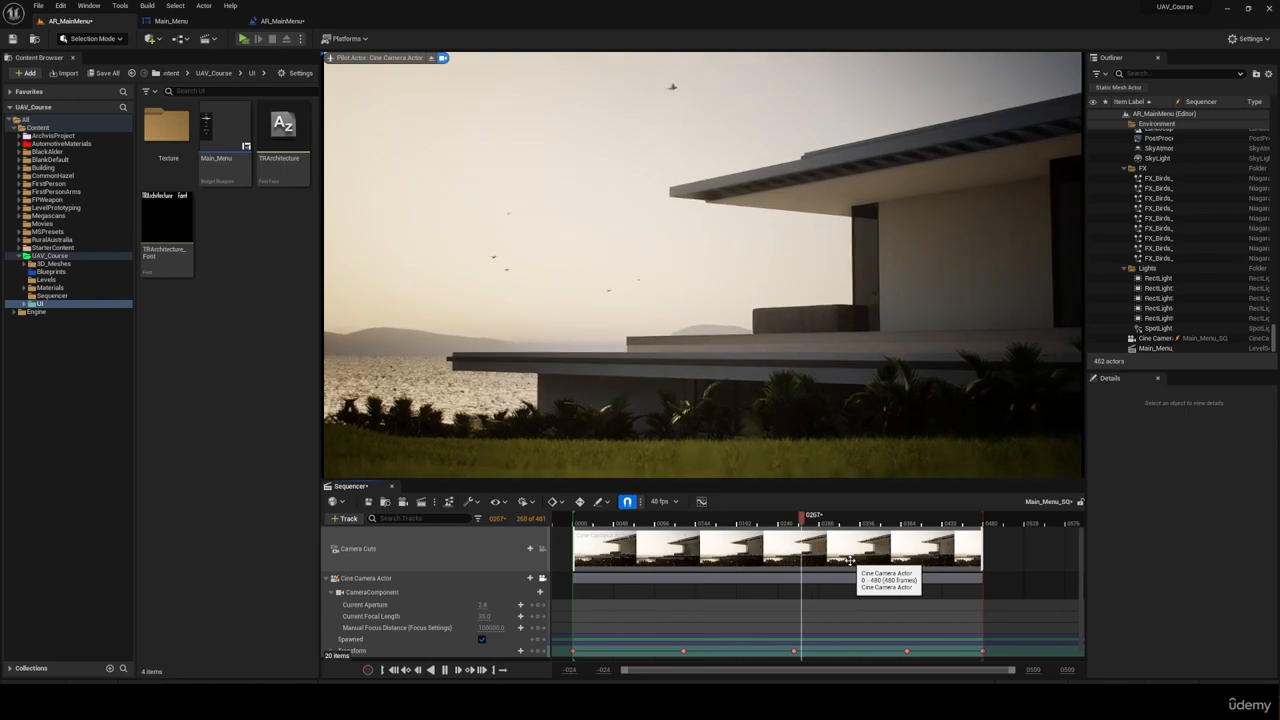
Step: Enable Auto Play on the Main_Menu_SQ level sequence actor and save the level
{"action": "key", "text": "ctrl+s"}
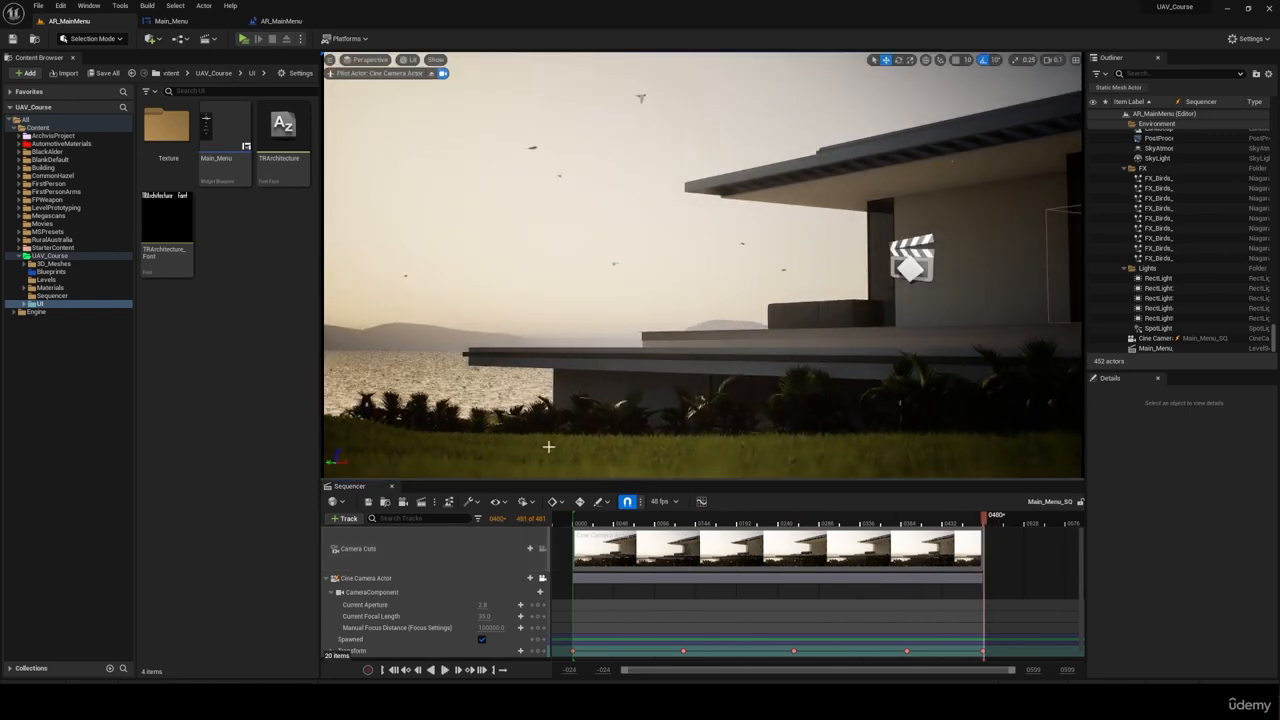
{"action": "left_click", "coordinate": [400, 579]}
{"action": "left_click", "coordinate": [396, 552]}
{"action": "left_click", "coordinate": [1156, 349]}
{"action": "left_click", "coordinate": [1190, 613]}
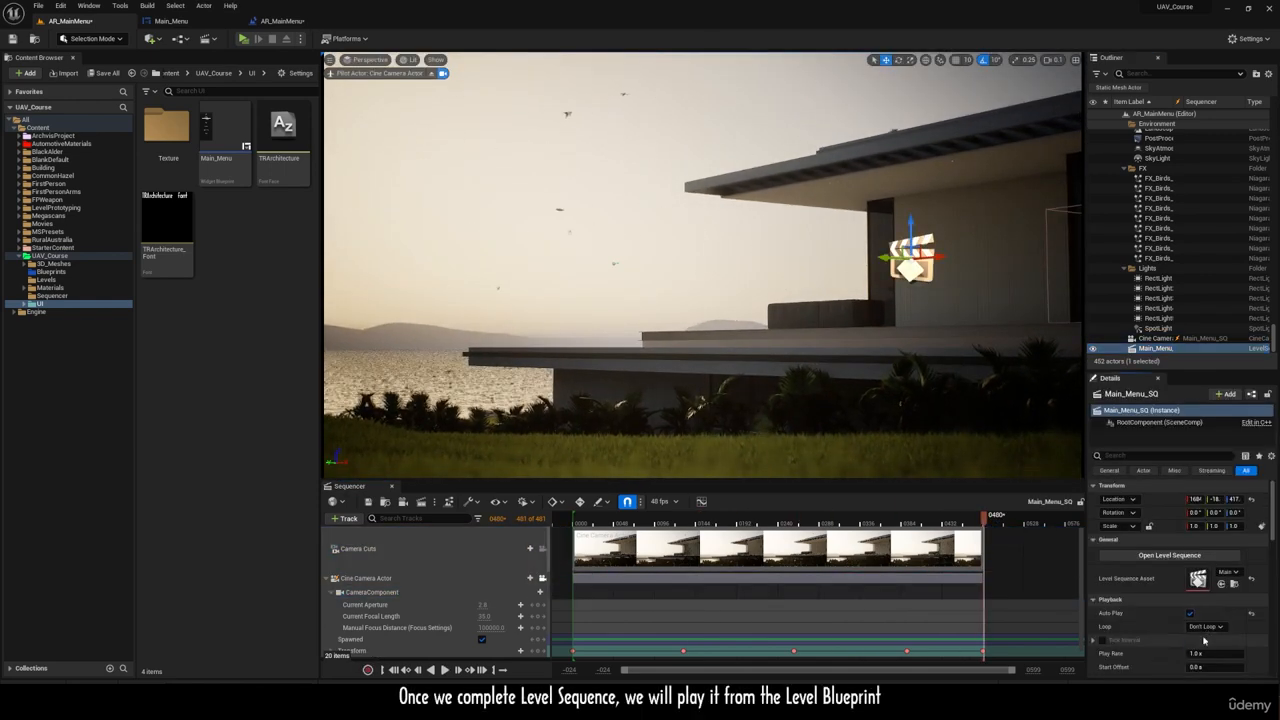
{"action": "key", "text": "ctrl+s"}
{"action": "left_click", "coordinate": [720, 354]}
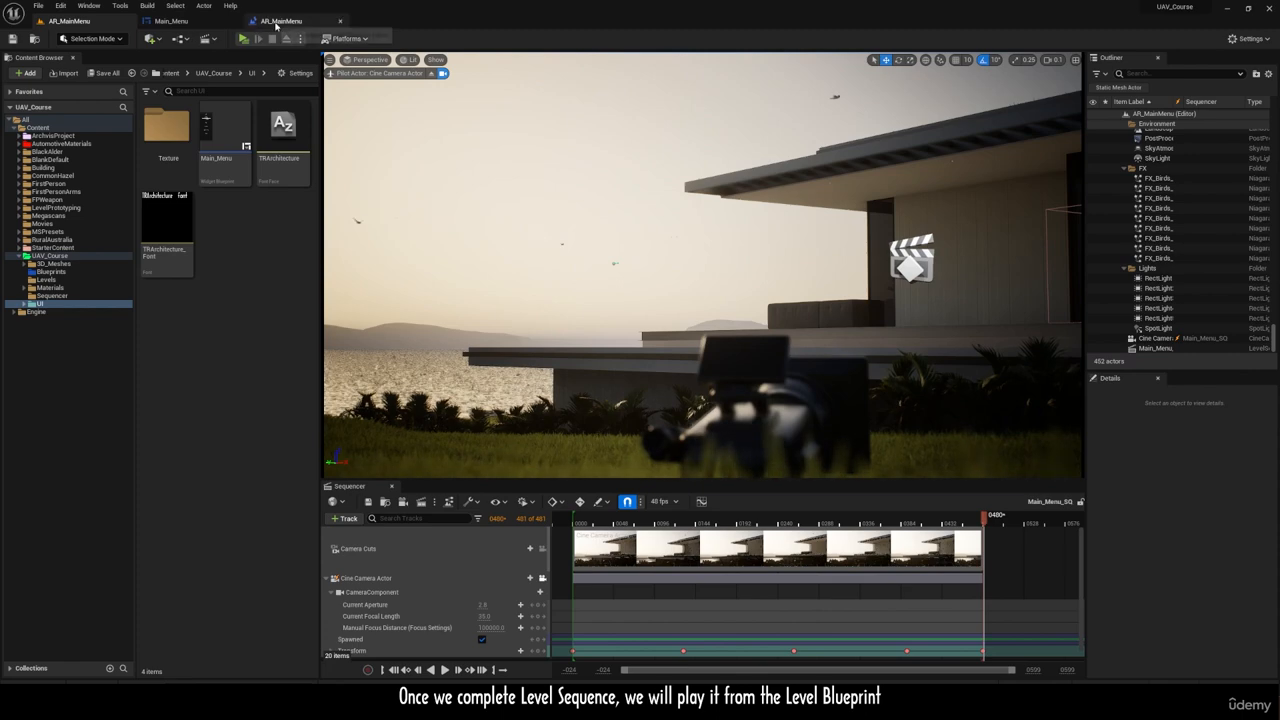
Step: In the Level Blueprint, add a Create Level Sequence Player node after the Set Show Mouse Cursor node
{"action": "left_click", "coordinate": [180, 39]}
{"action": "left_click", "coordinate": [250, 141]}
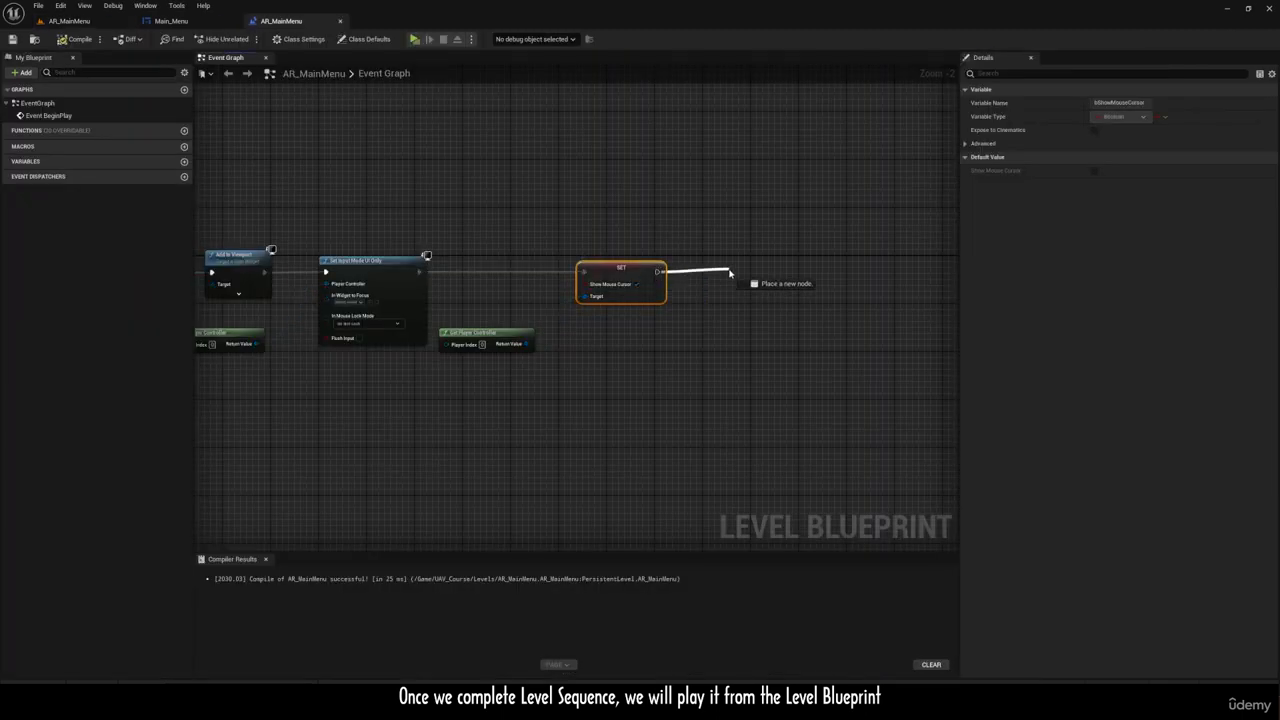
{"action": "left_click_drag", "start_coordinate": [733, 275], "coordinate": [733, 275]}
{"action": "type", "text": "PLAY SEQ"}
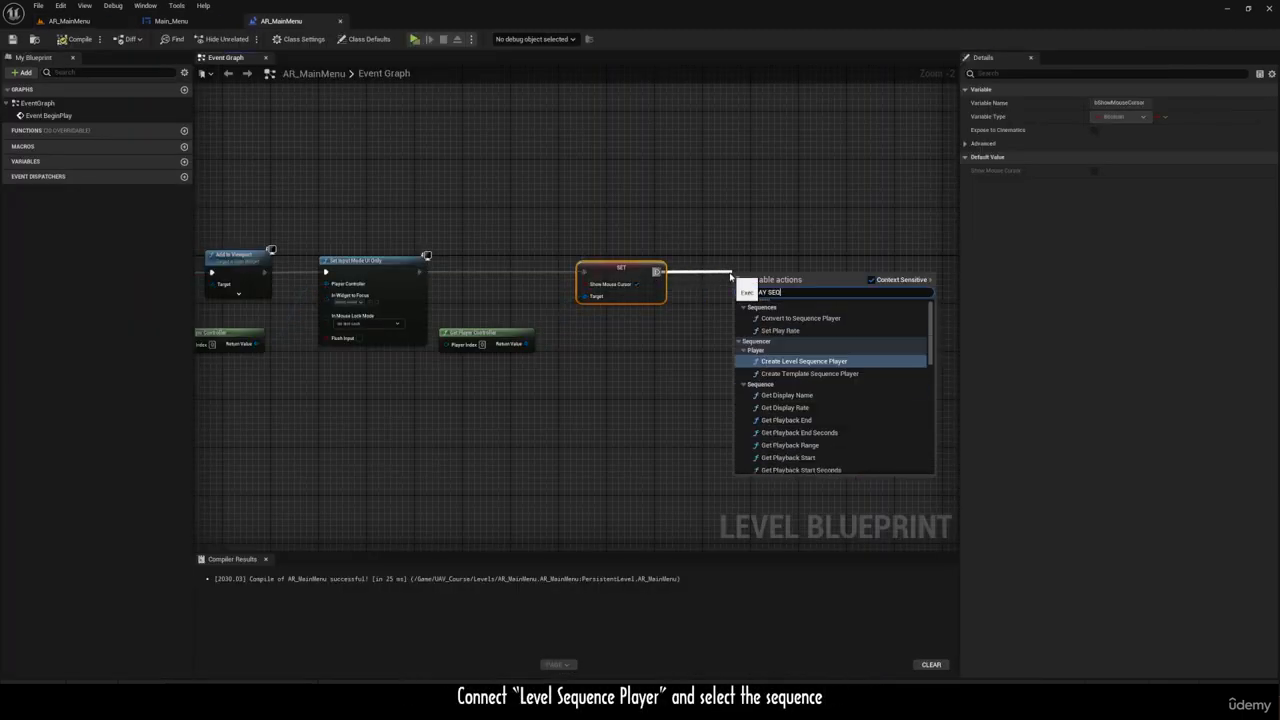
{"action": "type", "text": "UENCER"}
{"action": "left_click", "coordinate": [803, 318]}
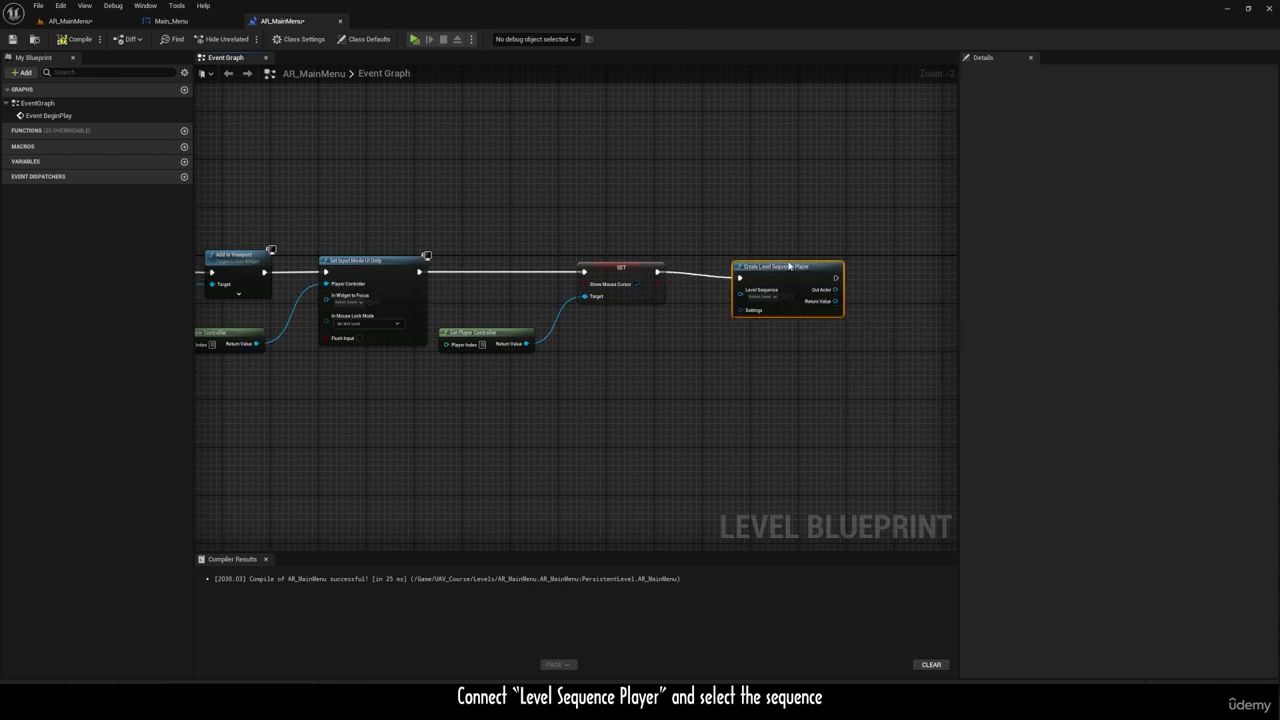
Step: Assign Main_Menu_SQ as the Level Sequence of the Create Level Sequence Player node and play the level
{"action": "scroll", "coordinate": [850, 300], "scroll_direction": "up", "scroll_amount": 2}
{"action": "left_click", "coordinate": [730, 300]}
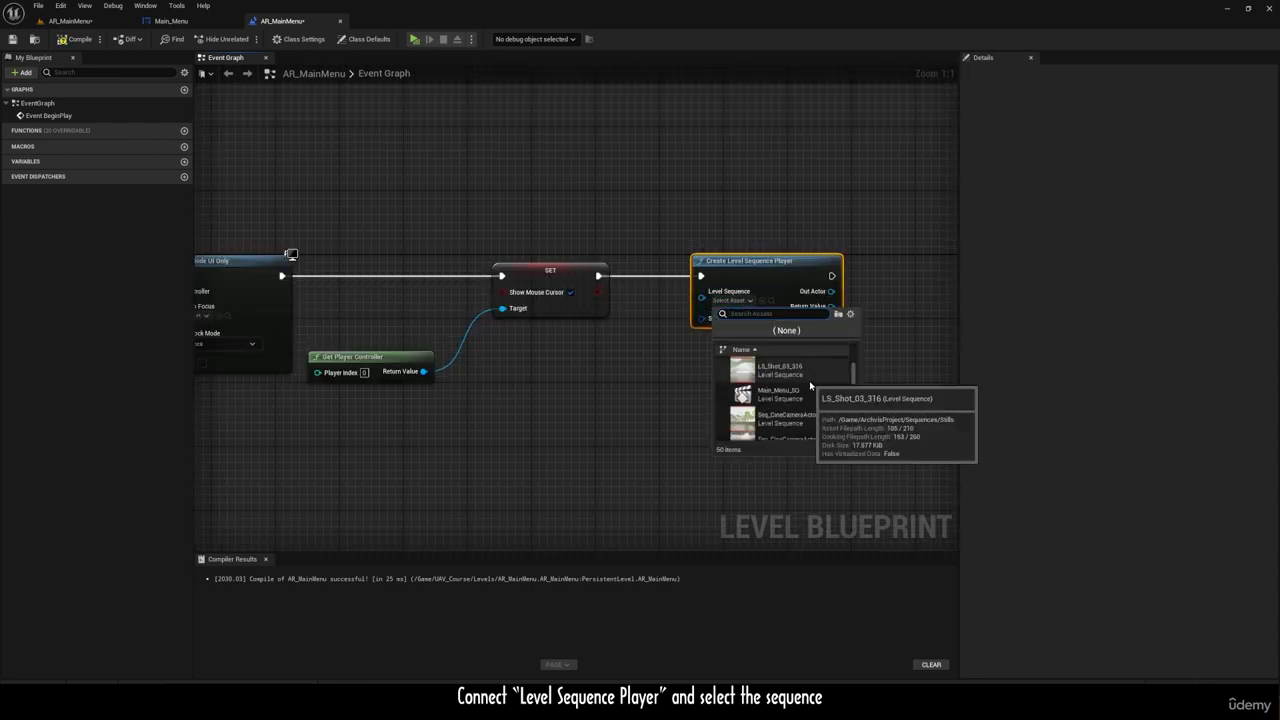
{"action": "left_click", "coordinate": [798, 366]}
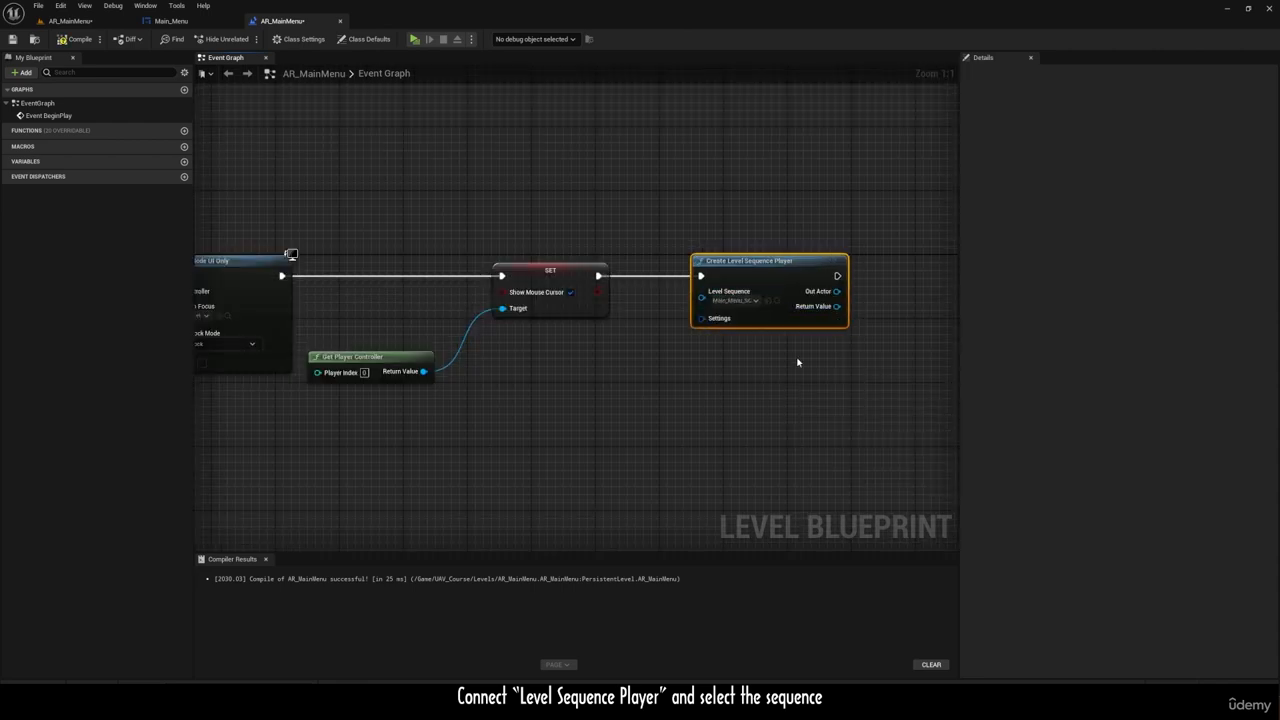
{"action": "left_click", "coordinate": [413, 39]}
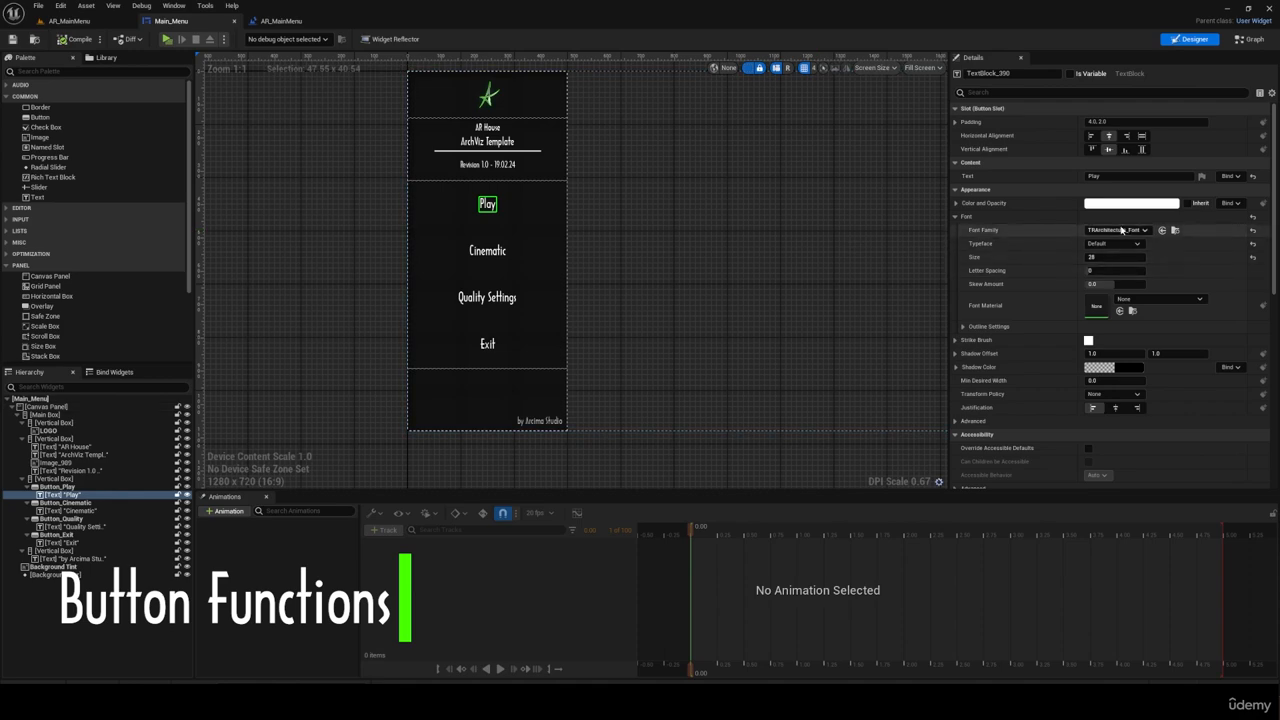
Step: Open the Main_Menu event graph and delete the default Event Pre Construct, Event Construct and Event Tick nodes
{"action": "left_click", "coordinate": [55, 487]}
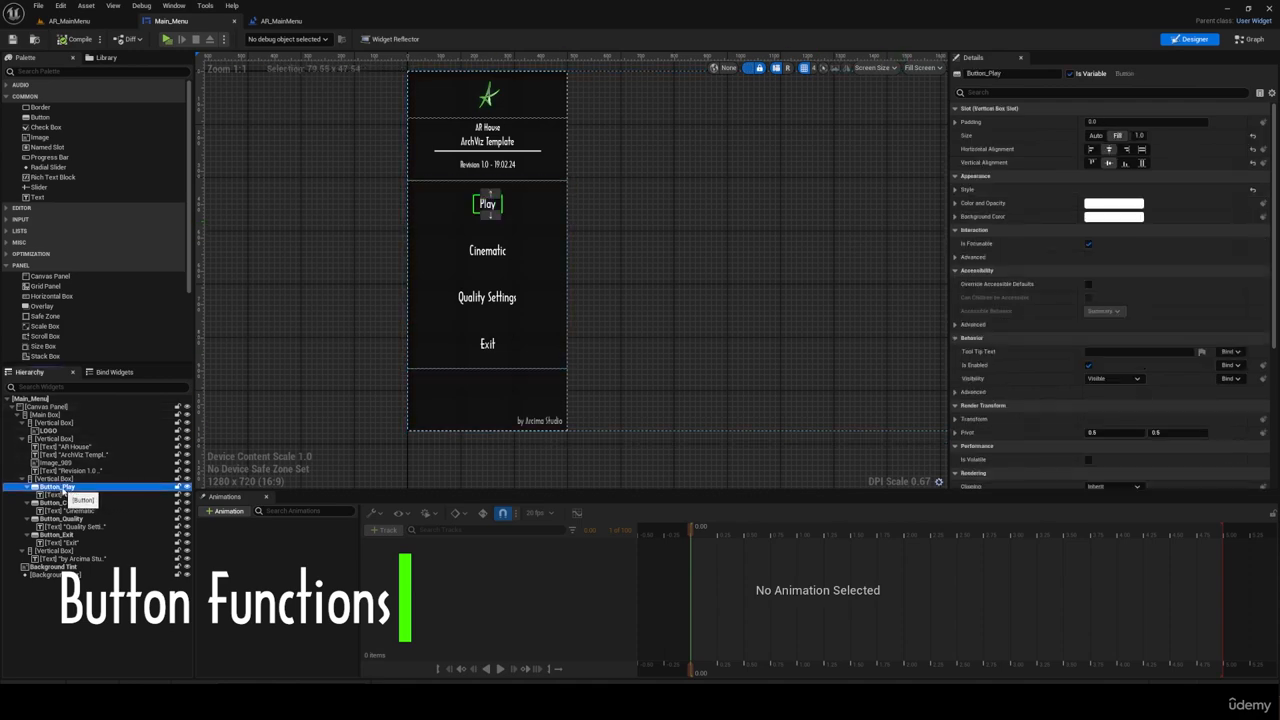
{"action": "scroll", "coordinate": [1048, 364], "scroll_direction": "down", "scroll_amount": 5}
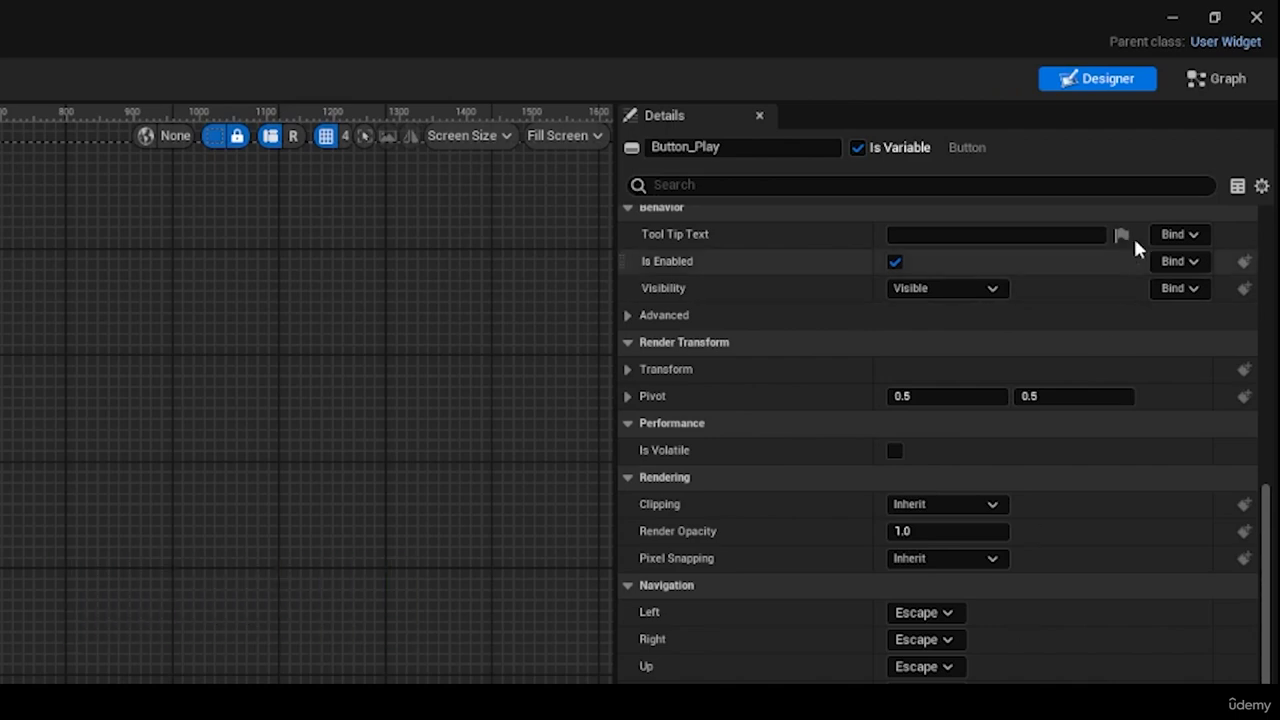
{"action": "left_click", "coordinate": [1222, 84]}
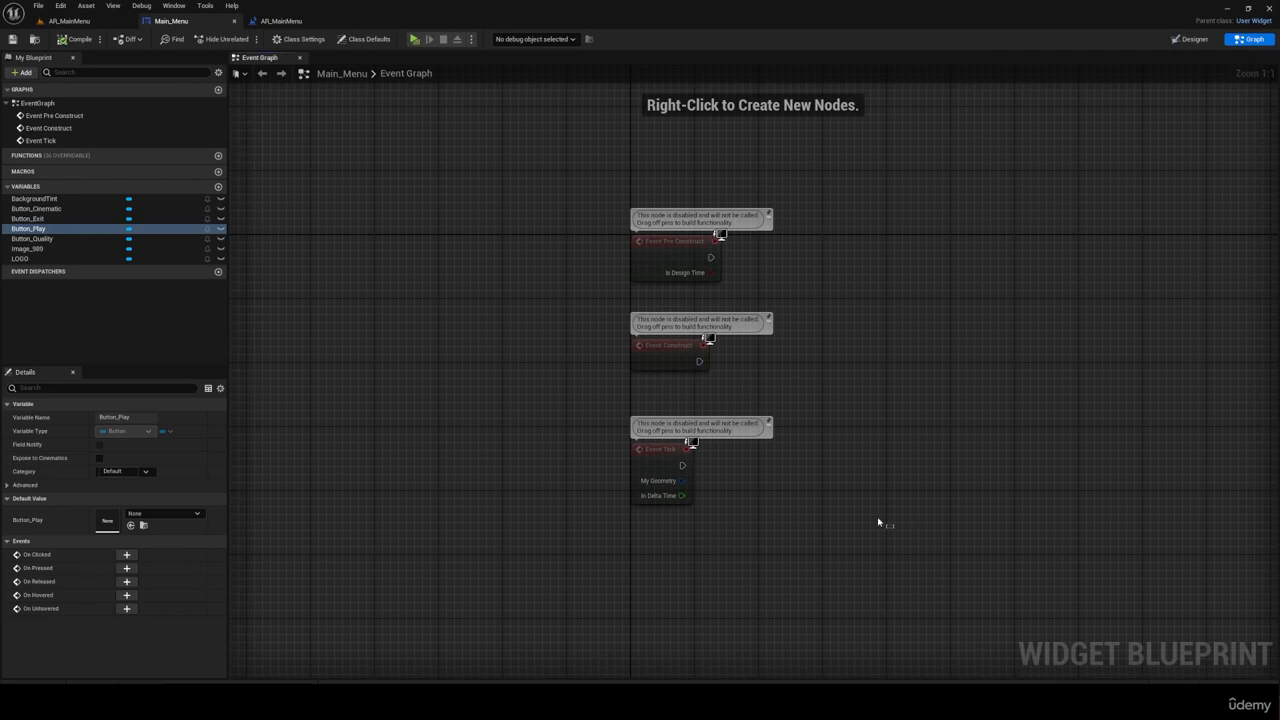
{"action": "key", "text": "Delete"}
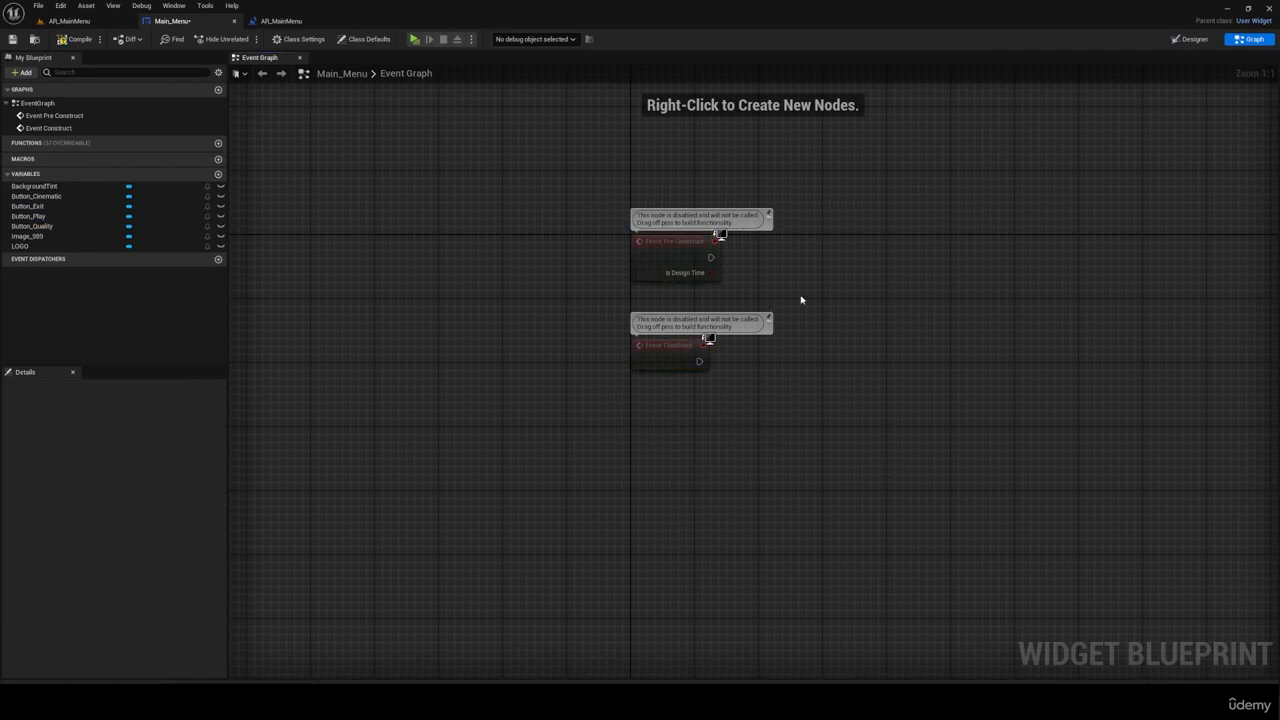
{"action": "key", "text": "Delete"}
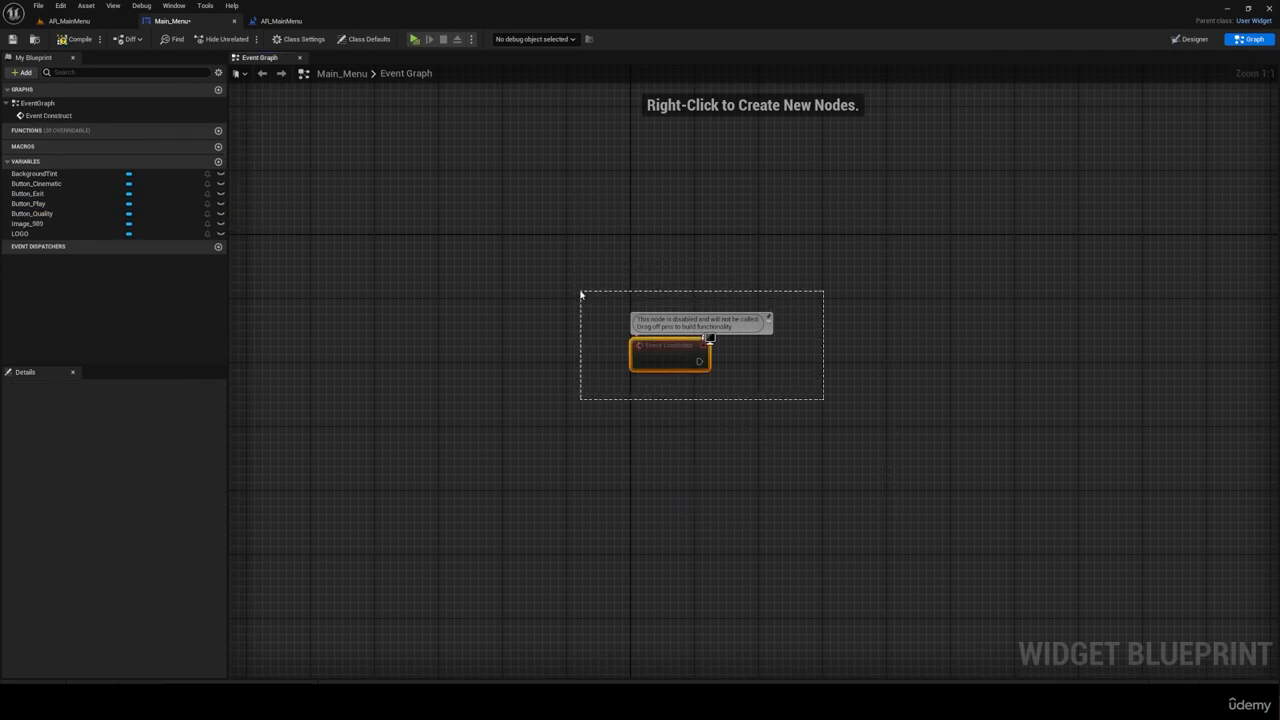
{"action": "key", "text": "Delete"}
Step: Add an On Clicked event for Button_Play to the event graph
{"action": "scroll", "coordinate": [614, 247], "scroll_direction": "down", "scroll_amount": 1}
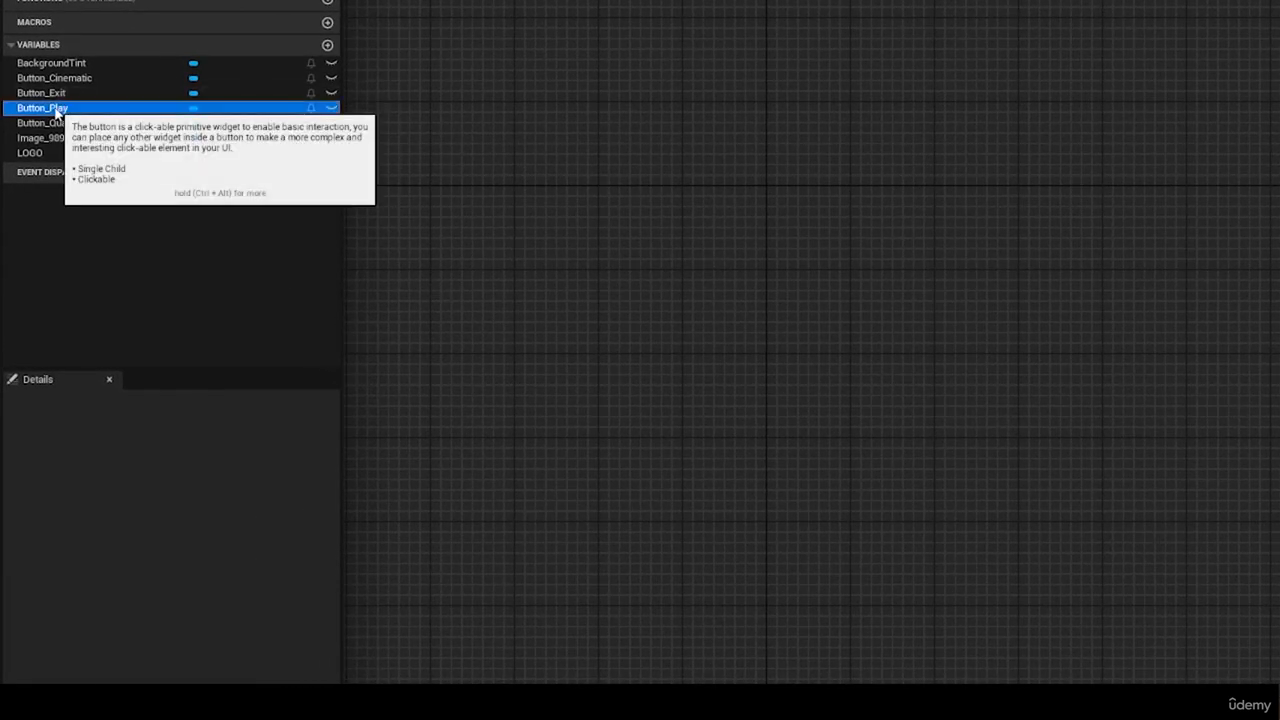
{"action": "left_click", "coordinate": [55, 112]}
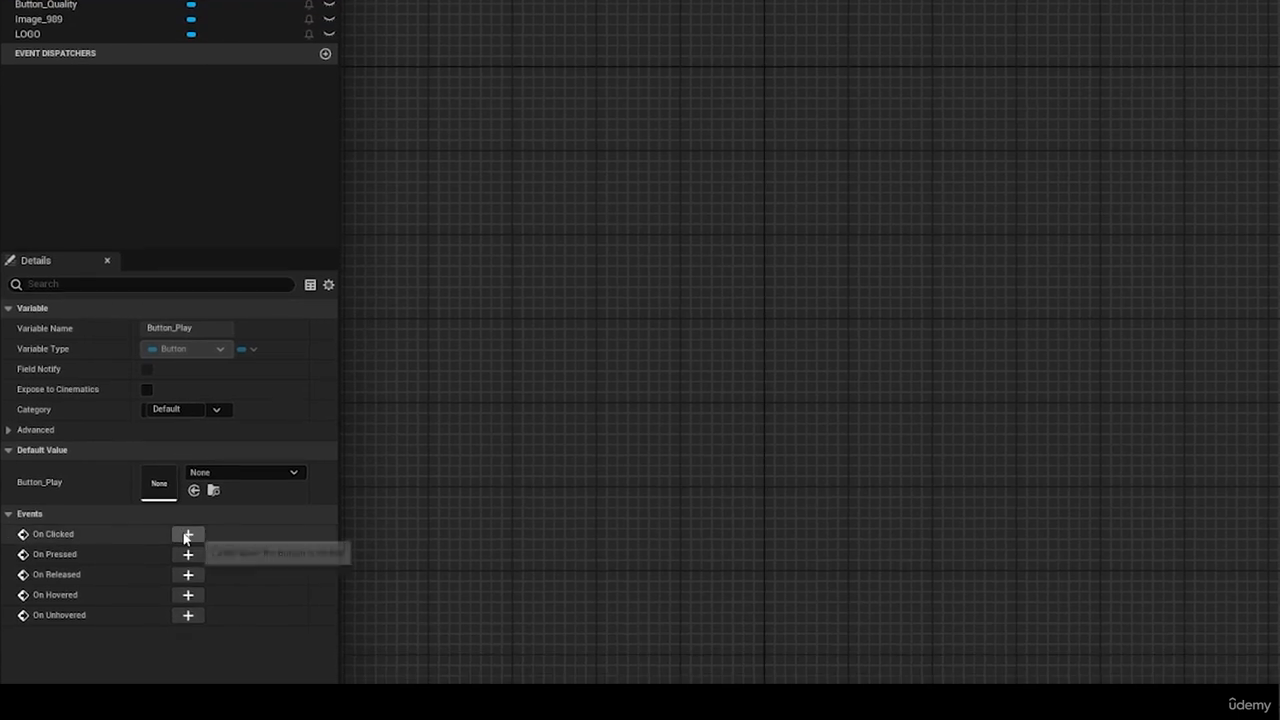
{"action": "left_click", "coordinate": [189, 587]}
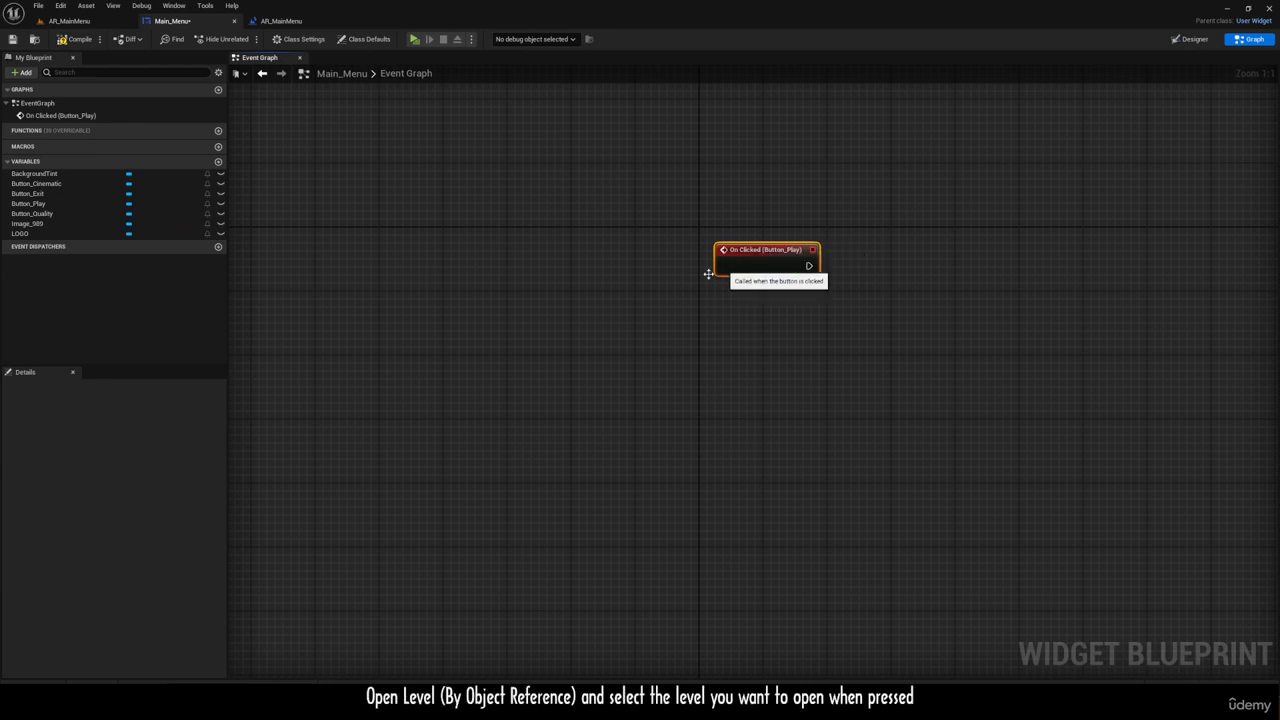
{"action": "right_click_drag", "start_coordinate": [711, 274], "coordinate": [466, 272]}
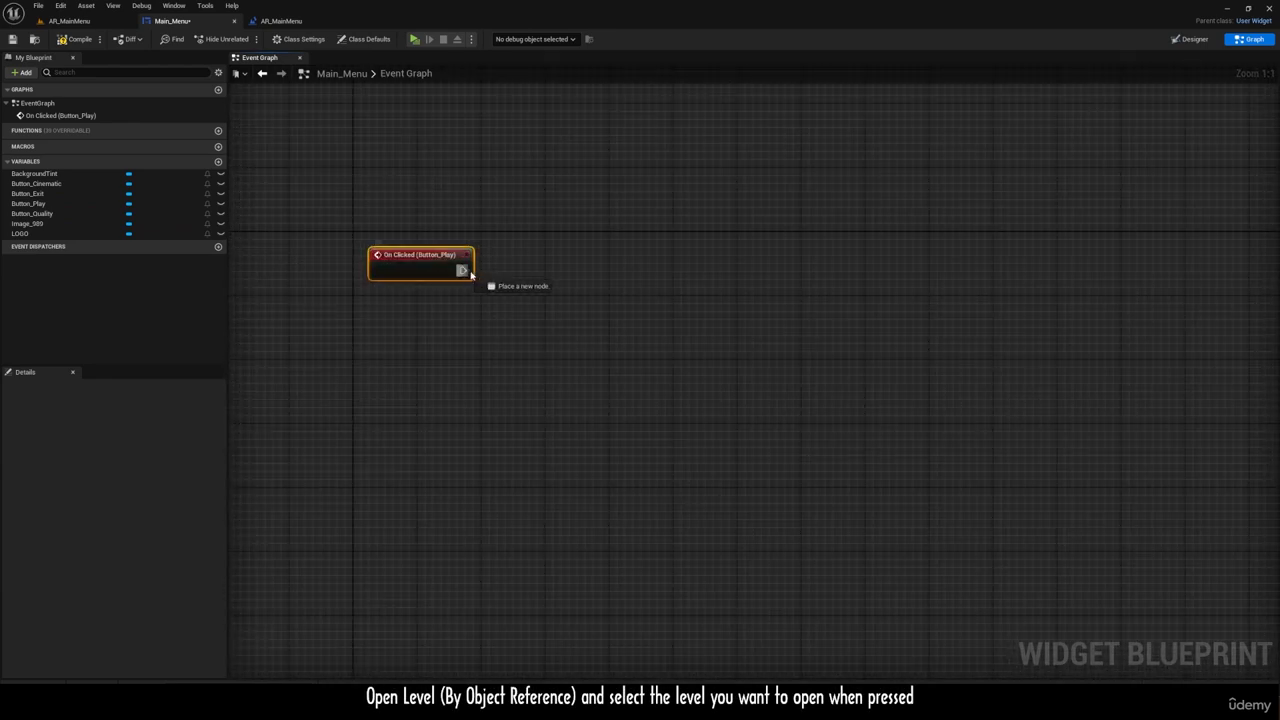
Step: Connect an Open Level (by Object Reference) node to Button_Play's On Clicked event, set its Level to AR_Walkthrough, and compile
{"action": "left_click_drag", "start_coordinate": [596, 272], "coordinate": [596, 272]}
{"action": "type", "text": "open leve"}
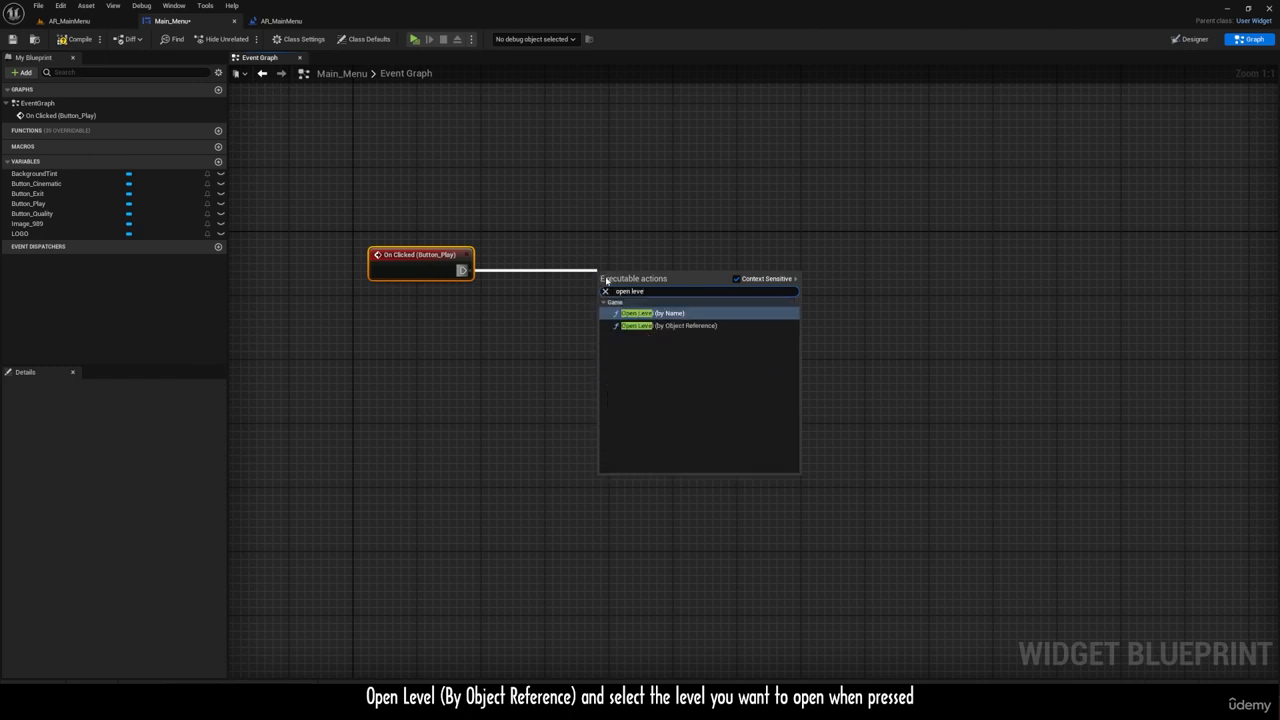
{"action": "left_click", "coordinate": [650, 325]}
{"action": "left_click_drag", "start_coordinate": [626, 260], "coordinate": [600, 244]}
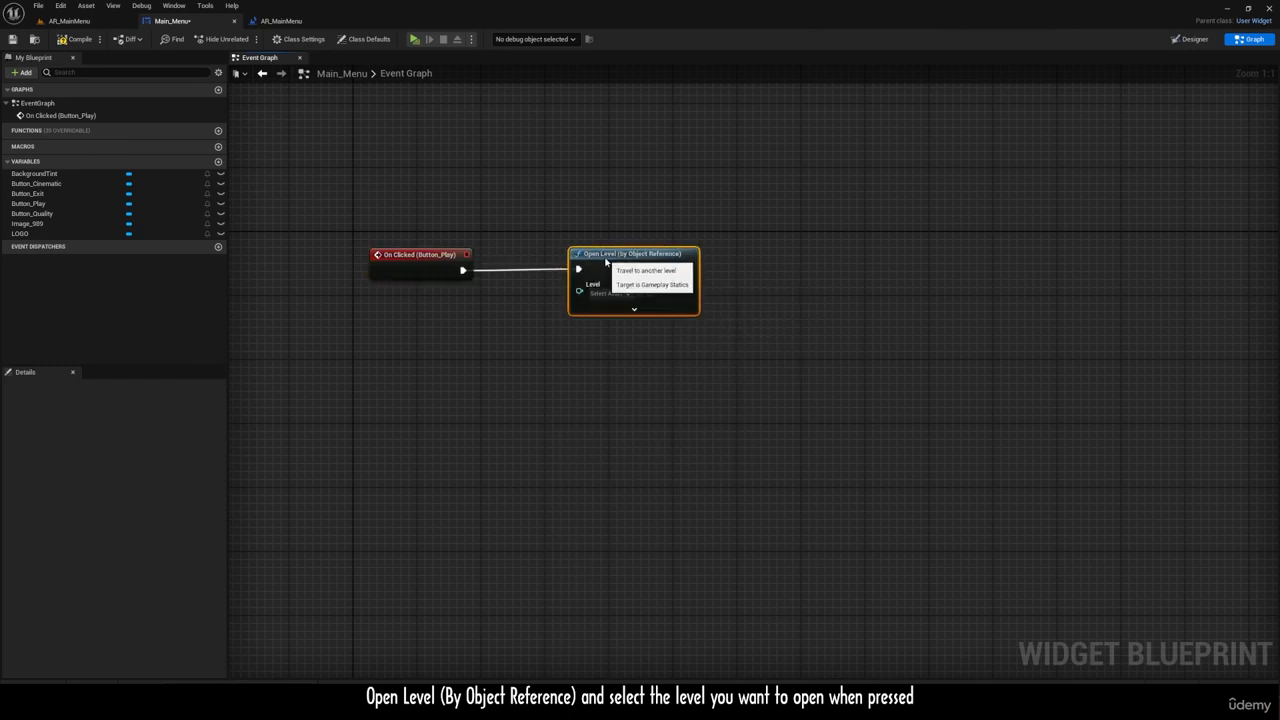
{"action": "left_click", "coordinate": [612, 293]}
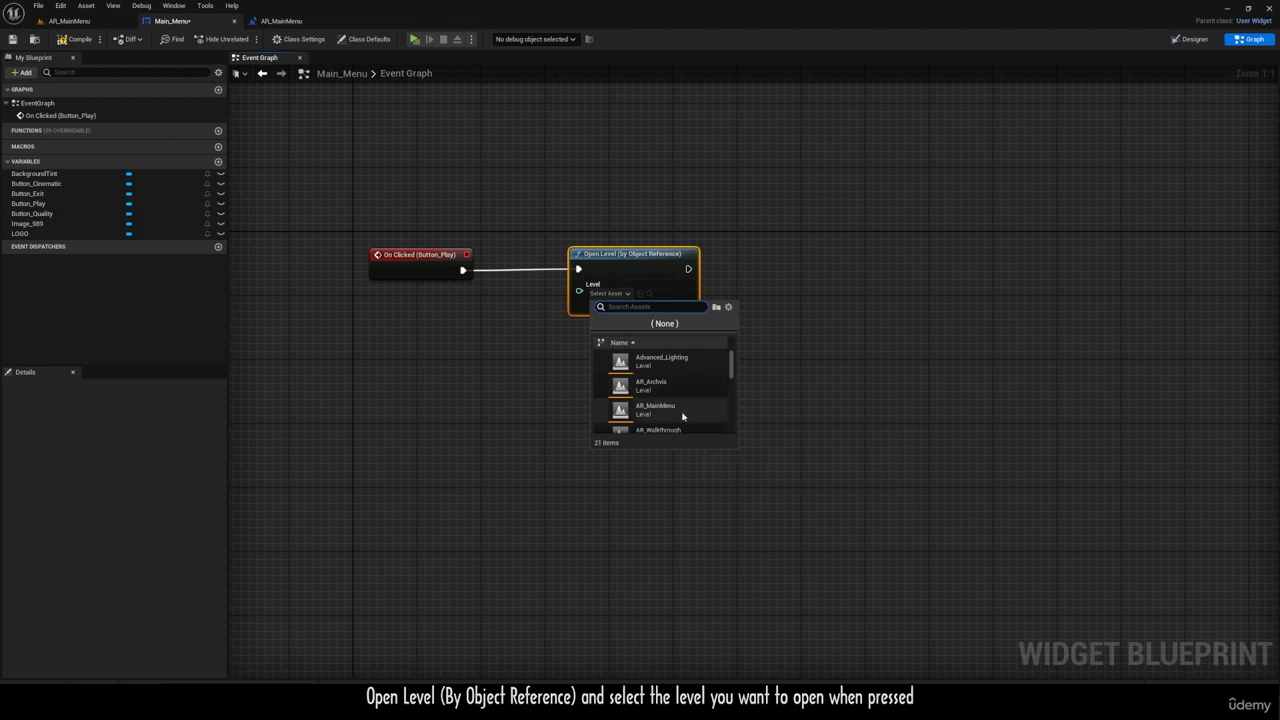
{"action": "left_click", "coordinate": [649, 419]}
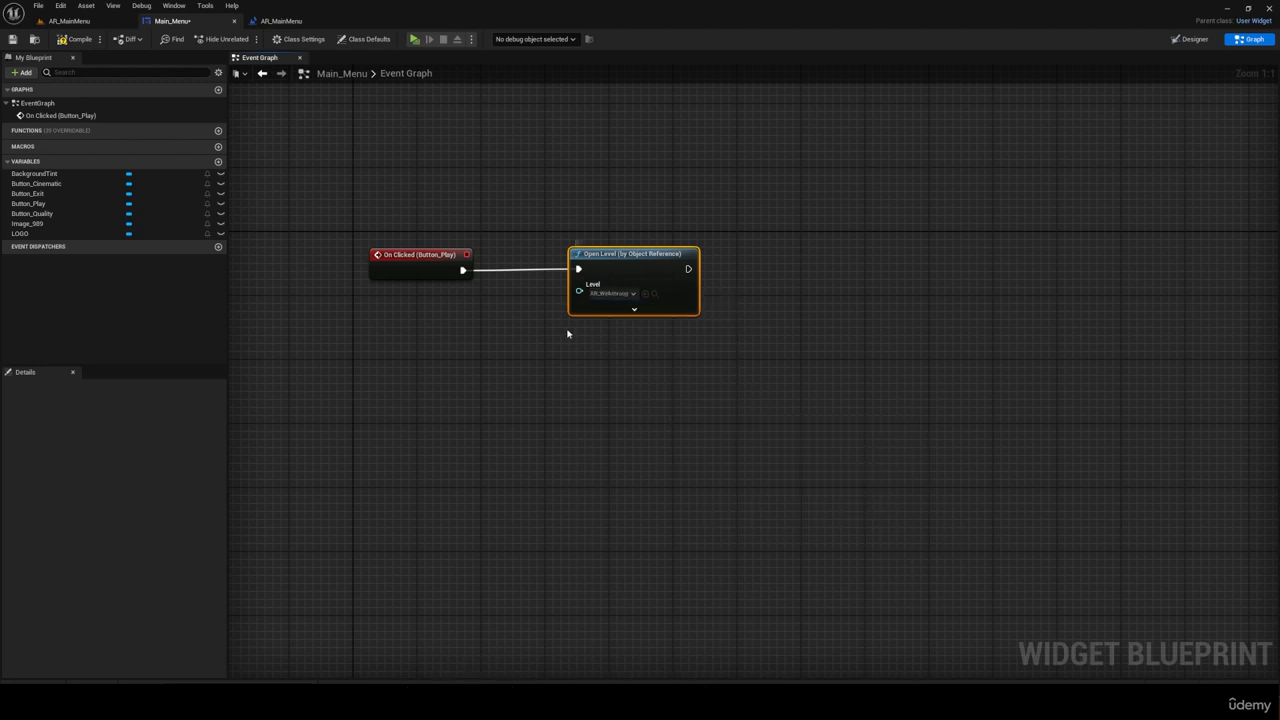
{"action": "left_click", "coordinate": [75, 40]}
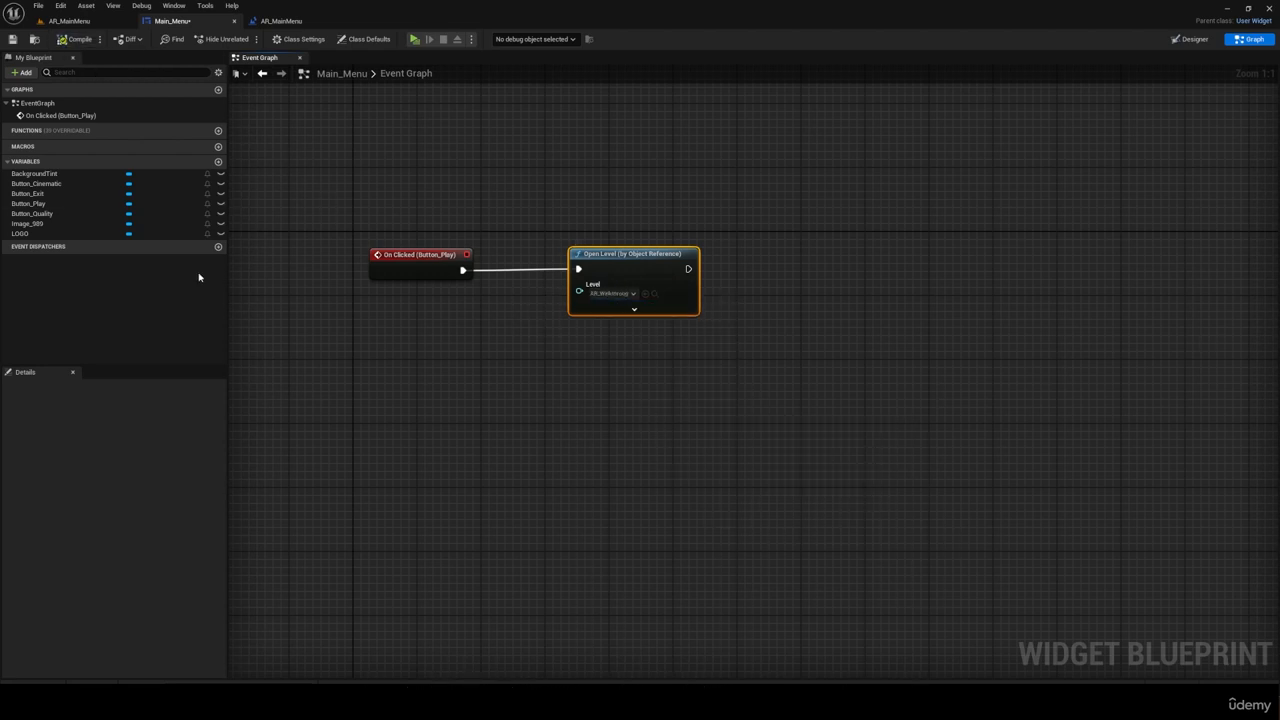
Step: Add an On Clicked event for Button_Cinematic below the Button_Play event and save the widget
{"action": "left_click", "coordinate": [48, 195]}
{"action": "left_click", "coordinate": [47, 185]}
{"action": "left_click", "coordinate": [127, 555]}
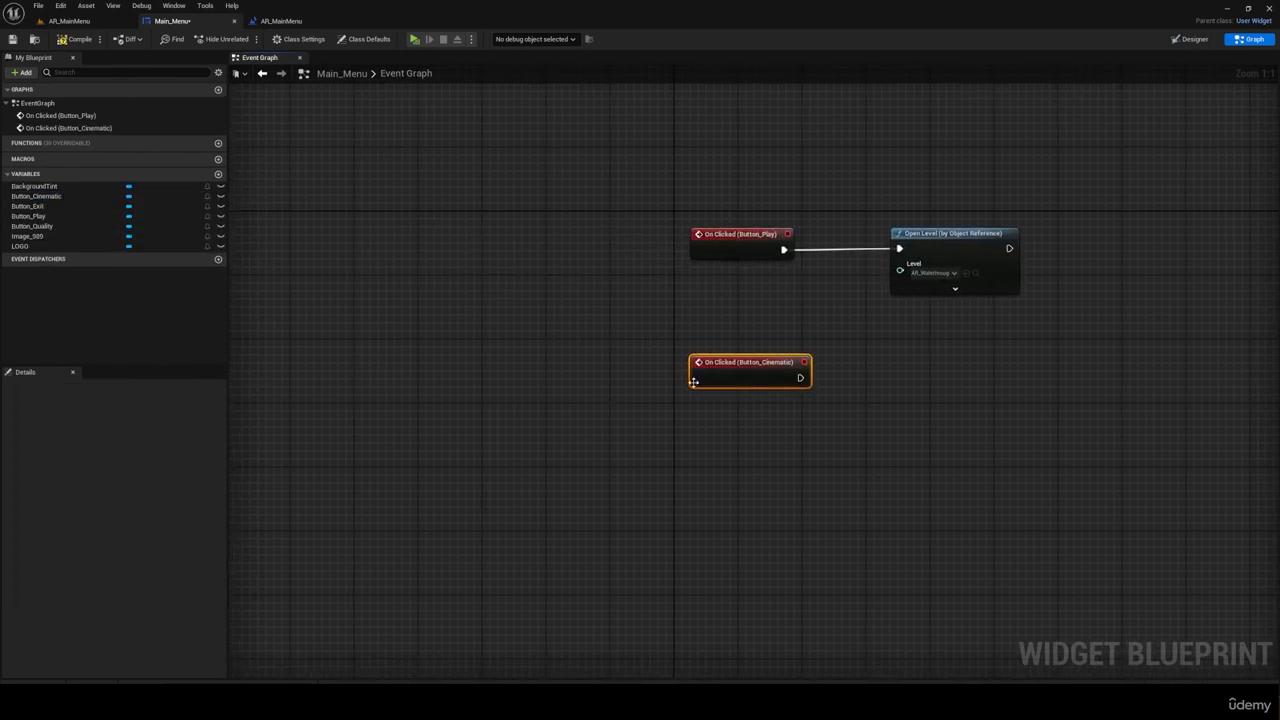
{"action": "left_click_drag", "start_coordinate": [693, 382], "coordinate": [694, 374]}
{"action": "scroll", "coordinate": [749, 354], "scroll_direction": "down", "scroll_amount": 1}
{"action": "scroll", "coordinate": [760, 356], "scroll_direction": "up", "scroll_amount": 1}
{"action": "key", "text": "ctrl+s"}
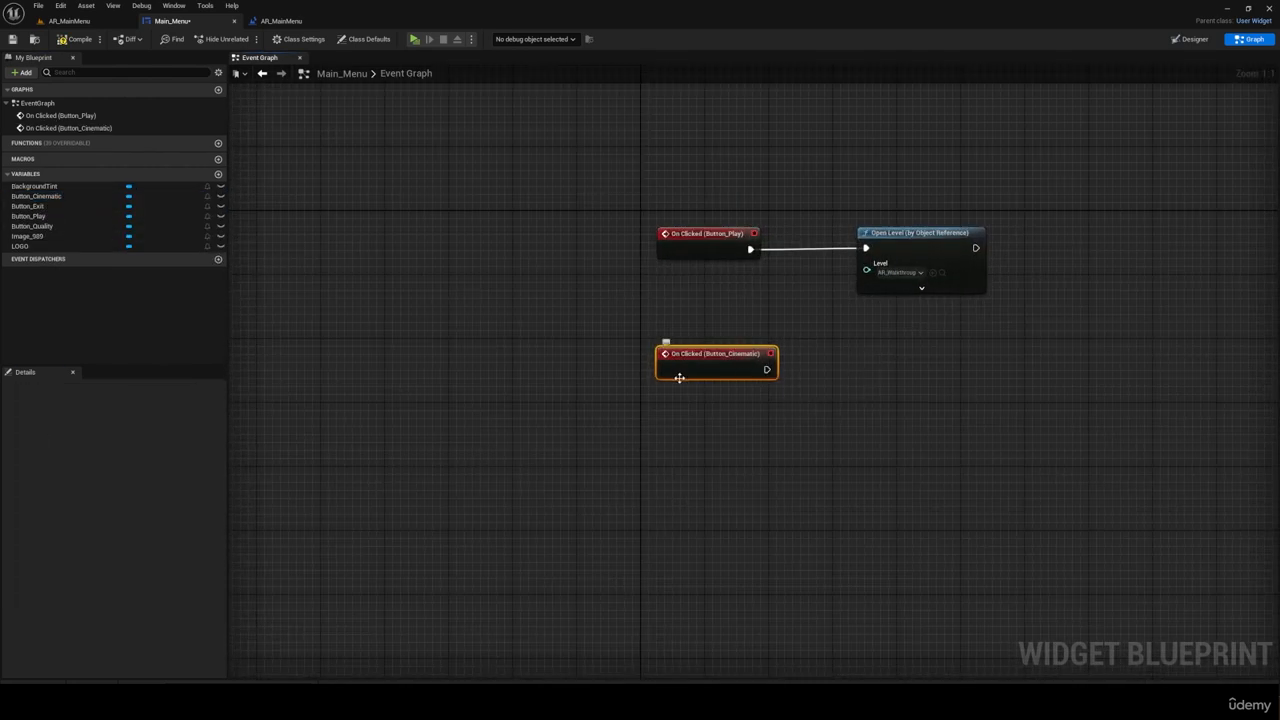
Step: Connect an Open Level (by Object Reference) node to Button_Cinematic's On Clicked event and align it under the first one
{"action": "right_click_drag", "start_coordinate": [910, 368], "coordinate": [784, 365]}
{"action": "scroll", "coordinate": [784, 365], "scroll_direction": "down", "scroll_amount": 1}
{"action": "left_click_drag", "start_coordinate": [657, 368], "coordinate": [760, 374]}
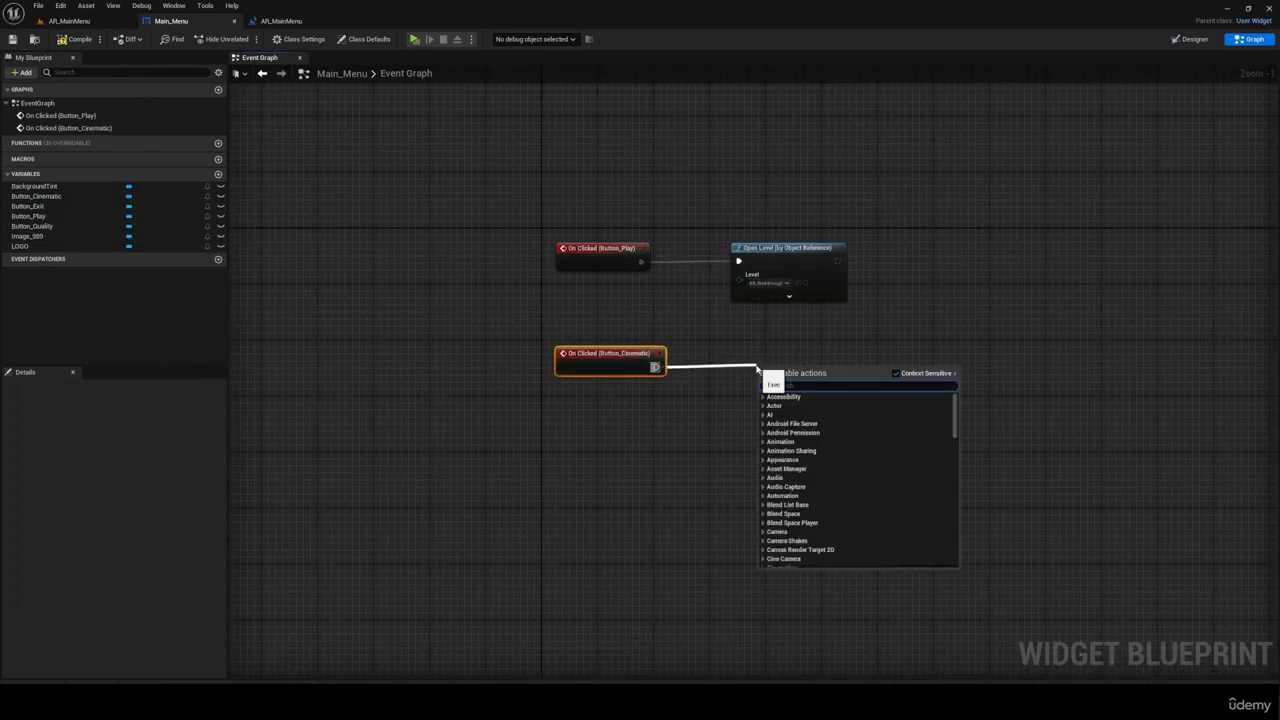
{"action": "type", "text": "open level"}
{"action": "left_click", "coordinate": [837, 424]}
{"action": "left_click_drag", "start_coordinate": [870, 225], "coordinate": [611, 310]}
Step: Add On Clicked events for Button_Quality and Button_Exit below the existing events
{"action": "left_click", "coordinate": [32, 226]}
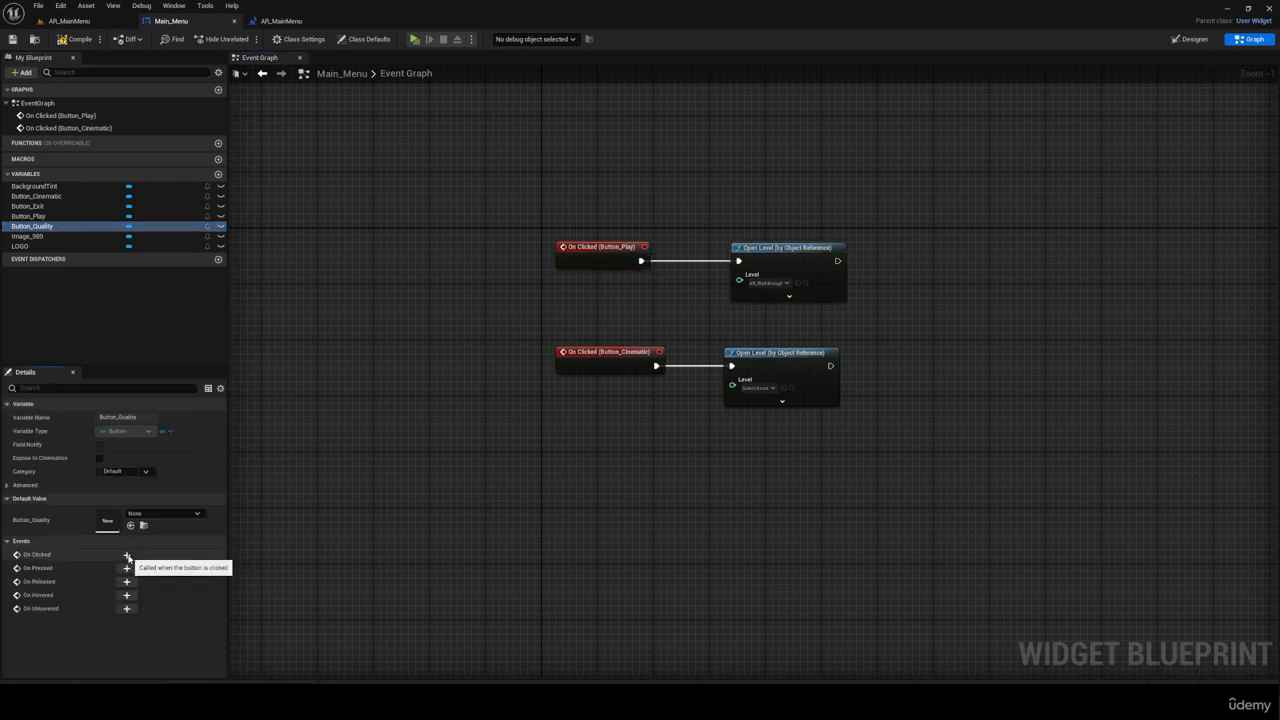
{"action": "left_click", "coordinate": [127, 556]}
{"action": "scroll", "coordinate": [760, 370], "scroll_direction": "down", "scroll_amount": 3}
{"action": "scroll", "coordinate": [934, 365], "scroll_direction": "up", "scroll_amount": 2}
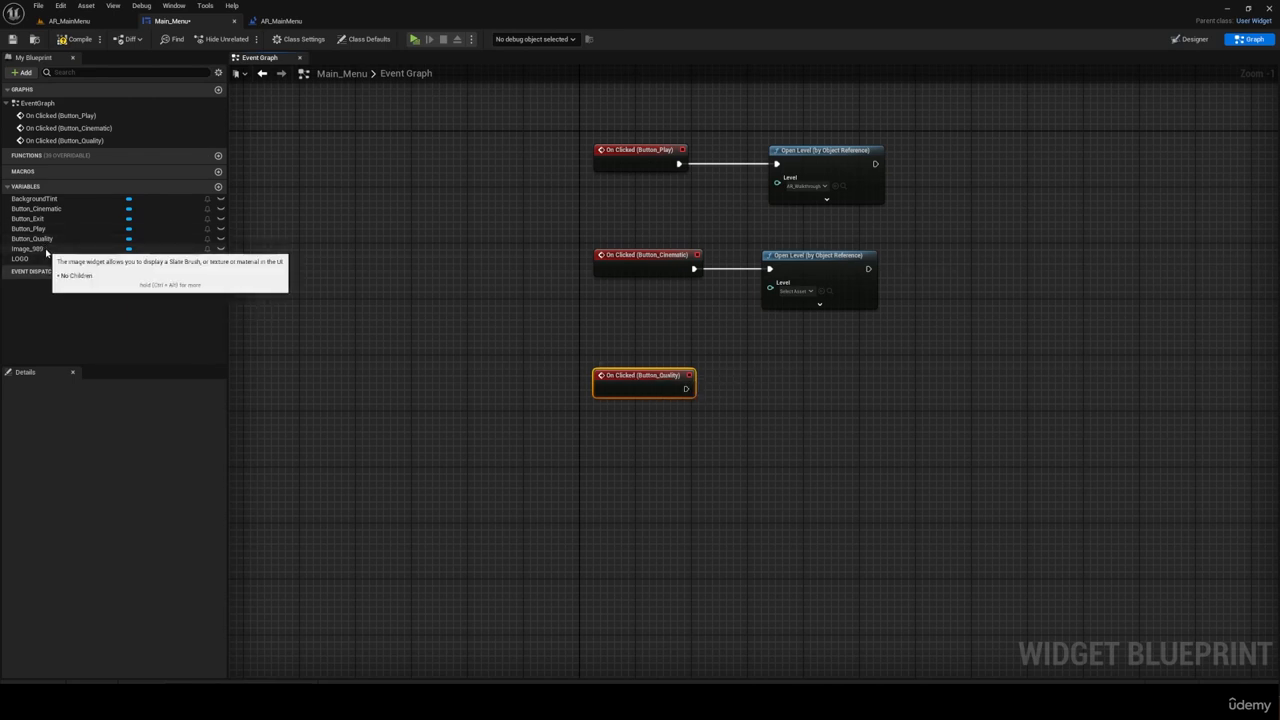
{"action": "left_click", "coordinate": [28, 218]}
{"action": "left_click", "coordinate": [126, 554]}
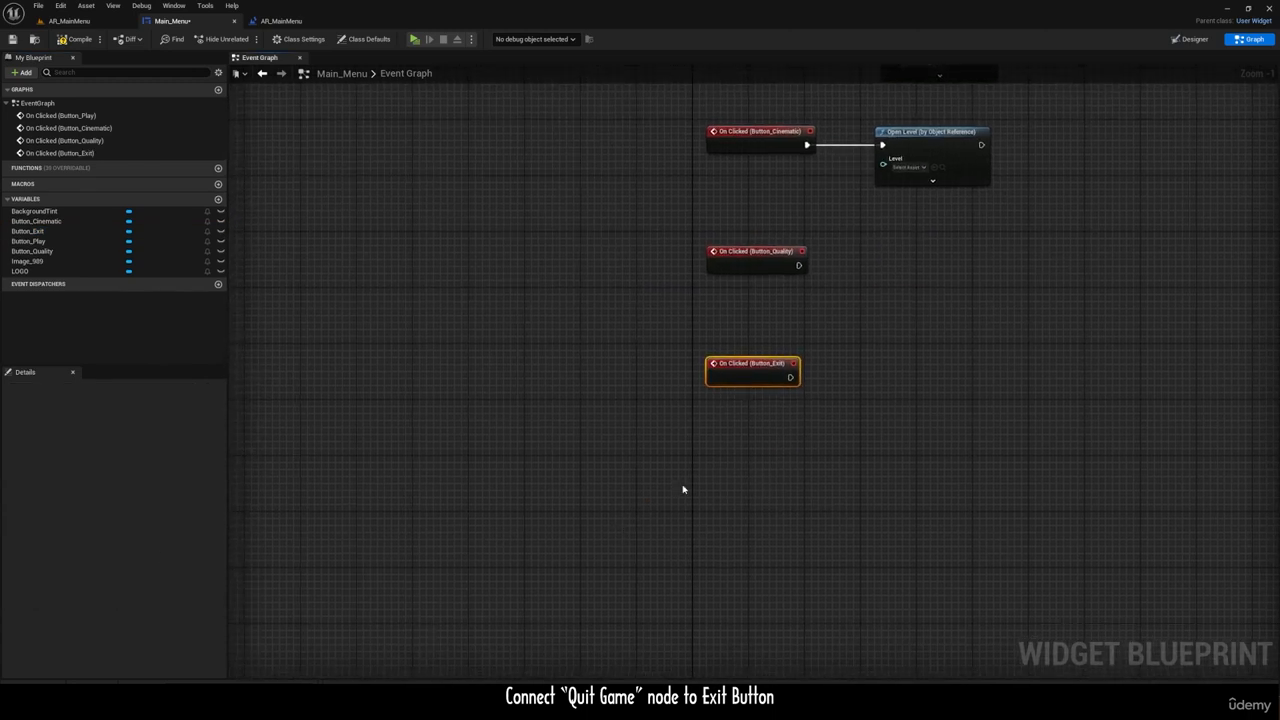
Step: Connect a Quit Game node to Button_Exit's On Clicked event and place it beside the event
{"action": "left_click_drag", "start_coordinate": [886, 373], "coordinate": [869, 340]}
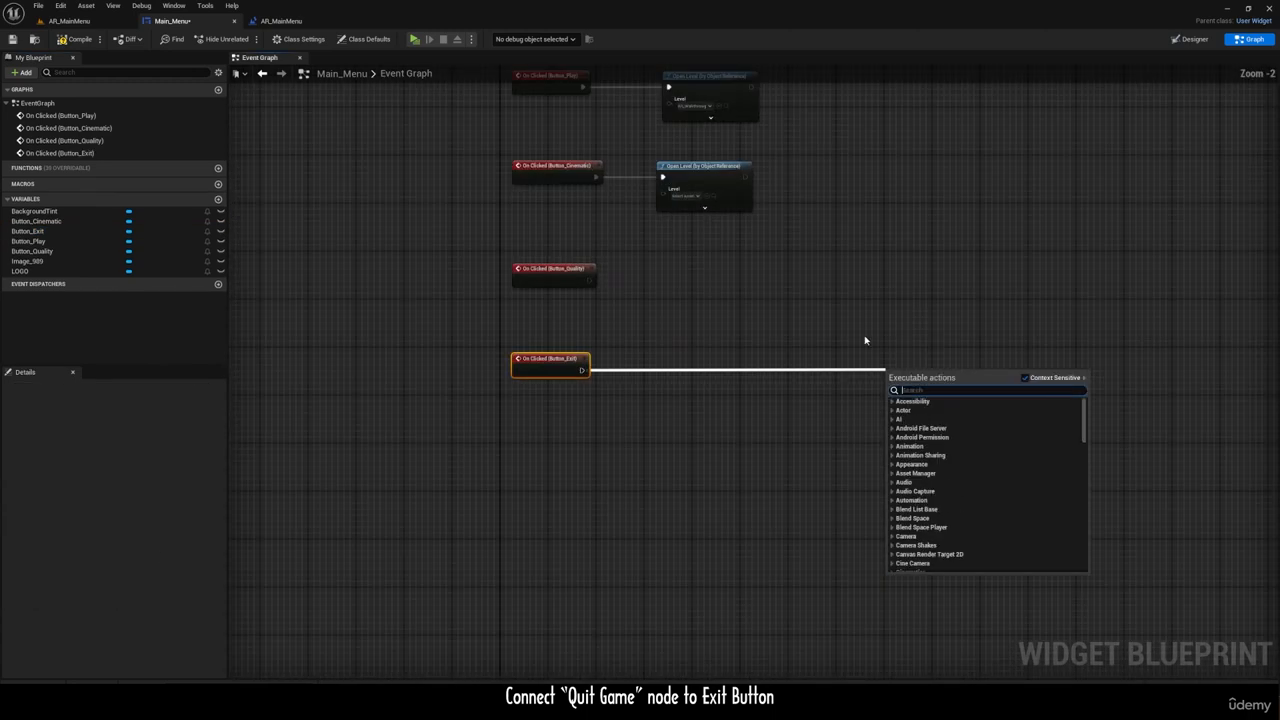
{"action": "type", "text": "quit"}
{"action": "key", "text": "Return"}
{"action": "left_click_drag", "start_coordinate": [707, 370], "coordinate": [713, 358]}
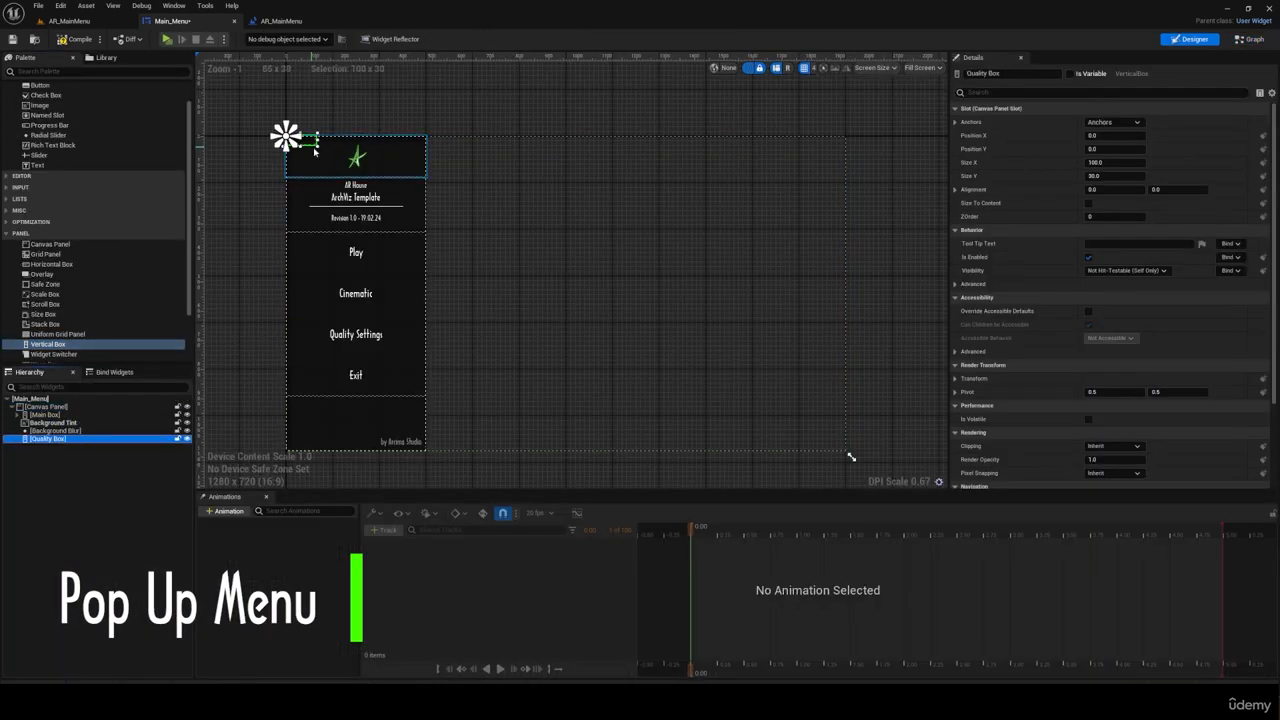
Step: Stretch the Quality Box anchors beside the main menu from 0.25, 0.3 to 0.4, about 0.83
{"action": "left_click_drag", "start_coordinate": [297, 137], "coordinate": [499, 137]}
{"action": "left_click", "coordinate": [1112, 163]}
{"action": "type", "text": "0"}
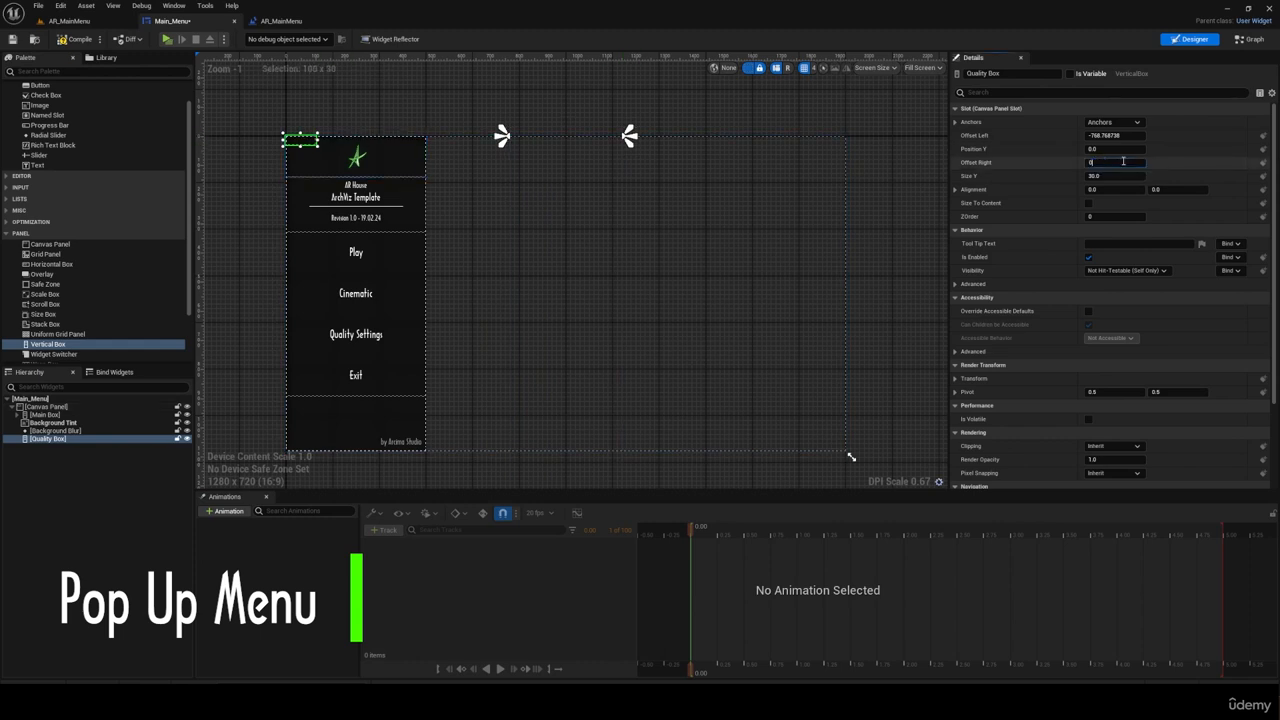
{"action": "left_click", "coordinate": [1112, 176]}
{"action": "type", "text": "0"}
{"action": "left_click", "coordinate": [1112, 136]}
{"action": "type", "text": "0"}
{"action": "left_click_drag", "start_coordinate": [629, 140], "coordinate": [422, 228]}
{"action": "scroll", "coordinate": [435, 239], "scroll_direction": "up", "scroll_amount": 7}
{"action": "left_click_drag", "start_coordinate": [650, 212], "coordinate": [653, 208]}
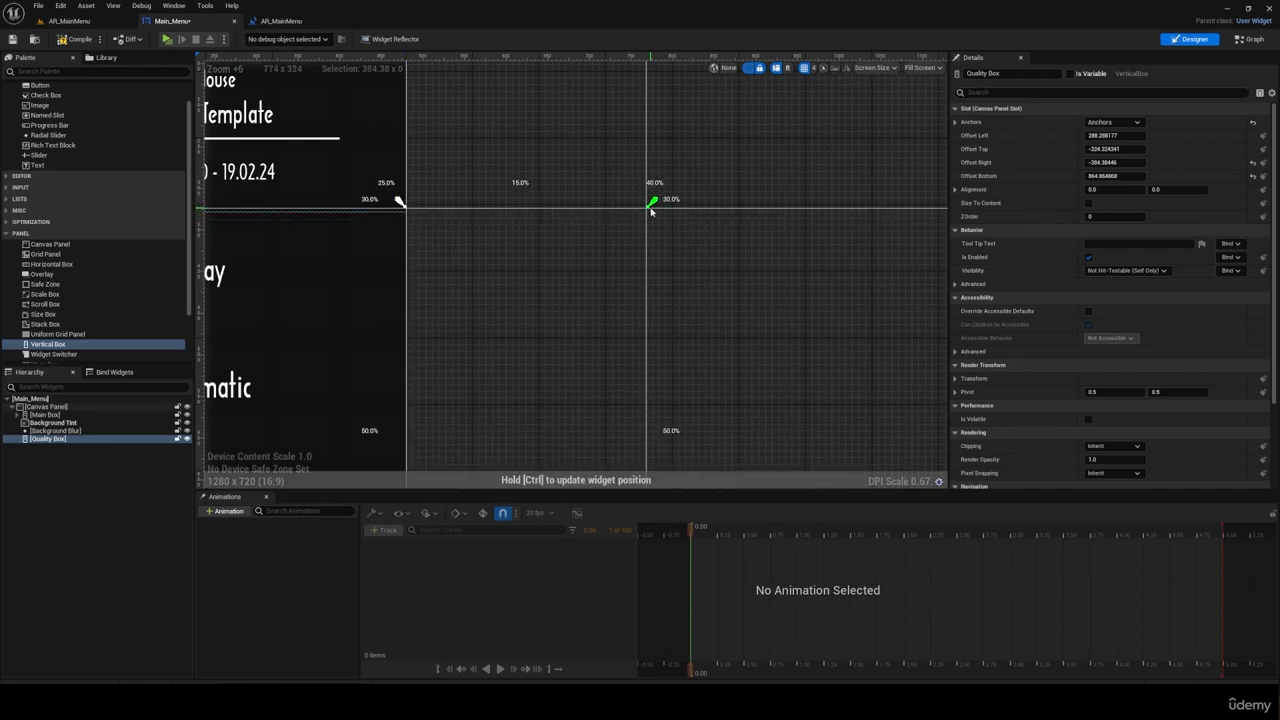
{"action": "scroll", "coordinate": [530, 200], "scroll_direction": "down", "scroll_amount": 6}
{"action": "left_click_drag", "start_coordinate": [576, 390], "coordinate": [577, 399]}
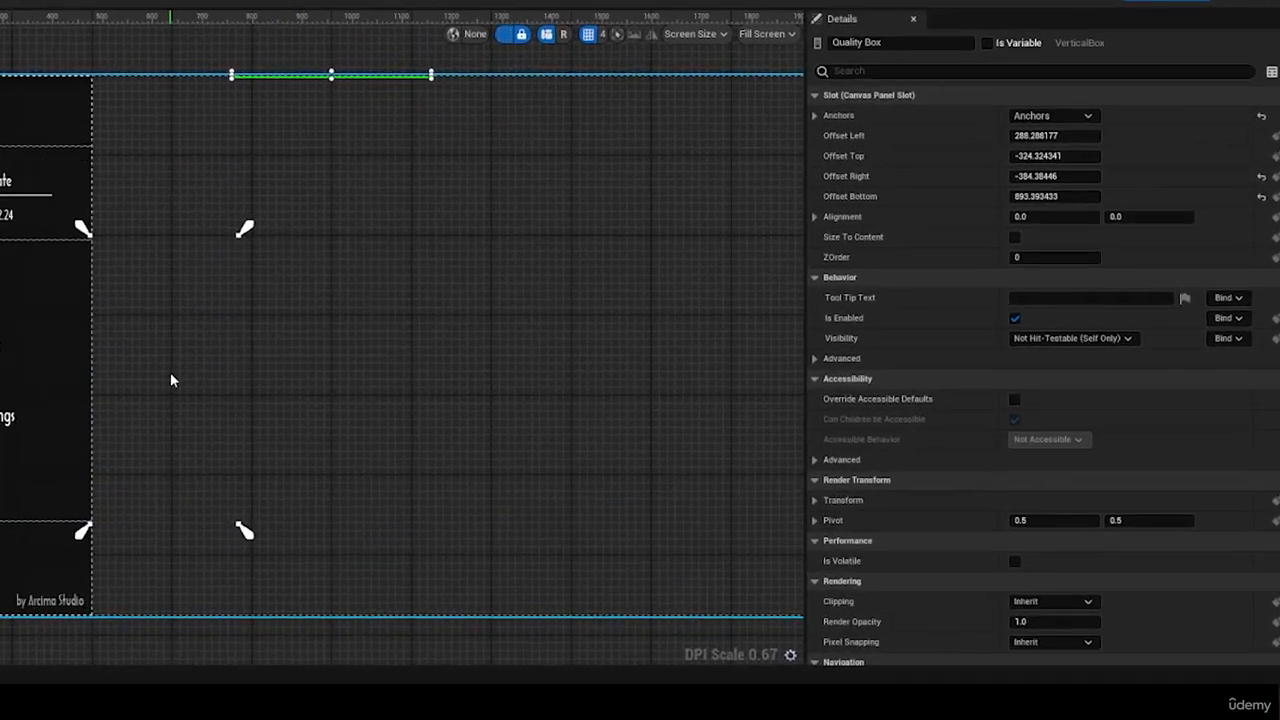
Step: Check the Main Box anchors and try setting all four Quality Box offsets to 0
{"action": "left_click", "coordinate": [955, 122]}
{"action": "left_click", "coordinate": [45, 415]}
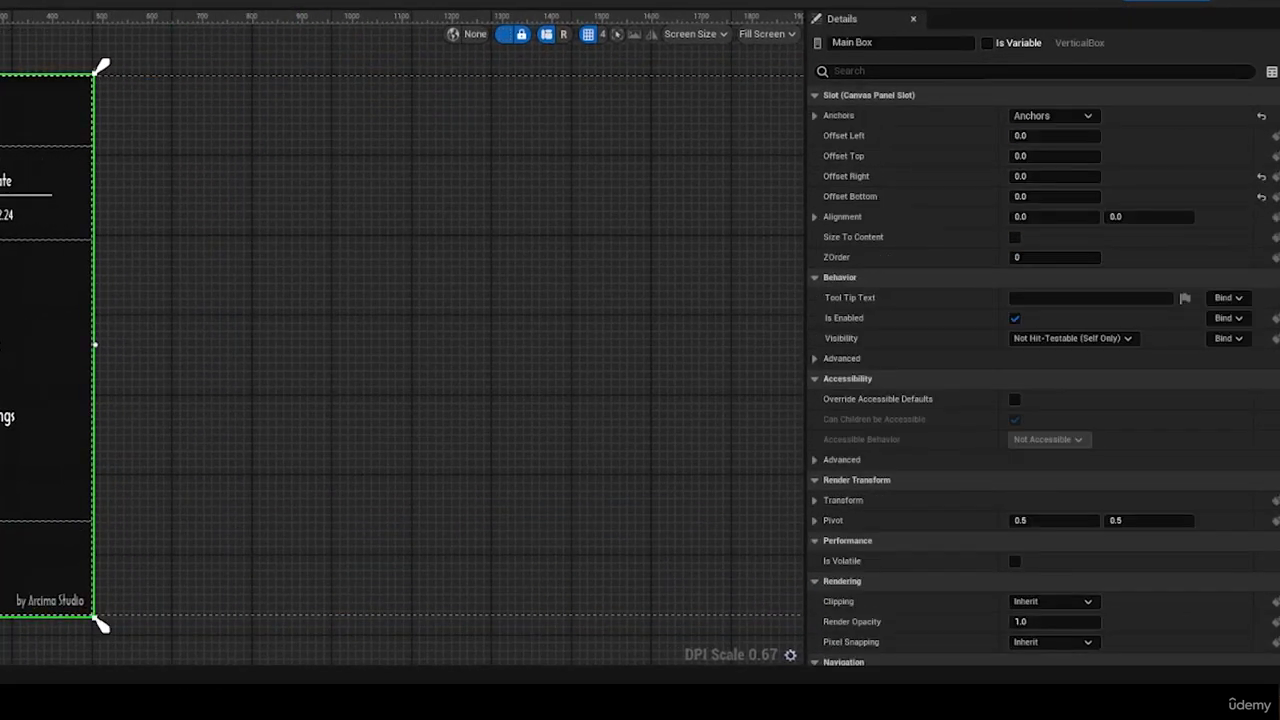
{"action": "left_click", "coordinate": [955, 122]}
{"action": "left_click", "coordinate": [48, 439]}
{"action": "left_click", "coordinate": [1050, 176]}
{"action": "type", "text": "0"}
{"action": "left_click", "coordinate": [1050, 197]}
{"action": "type", "text": "0"}
{"action": "left_click", "coordinate": [1048, 217]}
{"action": "type", "text": "0"}
{"action": "left_click", "coordinate": [1043, 238]}
{"action": "type", "text": "0"}
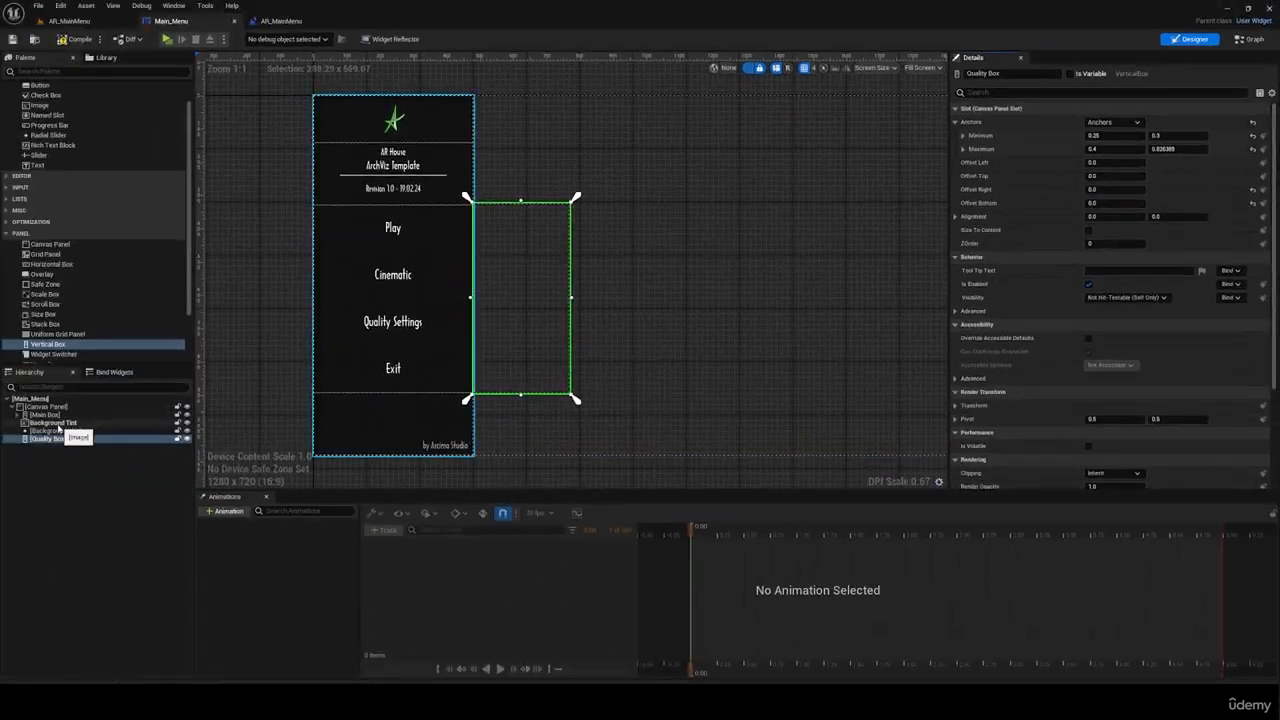
Step: Try adding a renamed Image widget to the Canvas Panel below the Quality Box
{"action": "left_click_drag", "start_coordinate": [38, 105], "coordinate": [56, 449]}
{"action": "type", "text": "Background"}
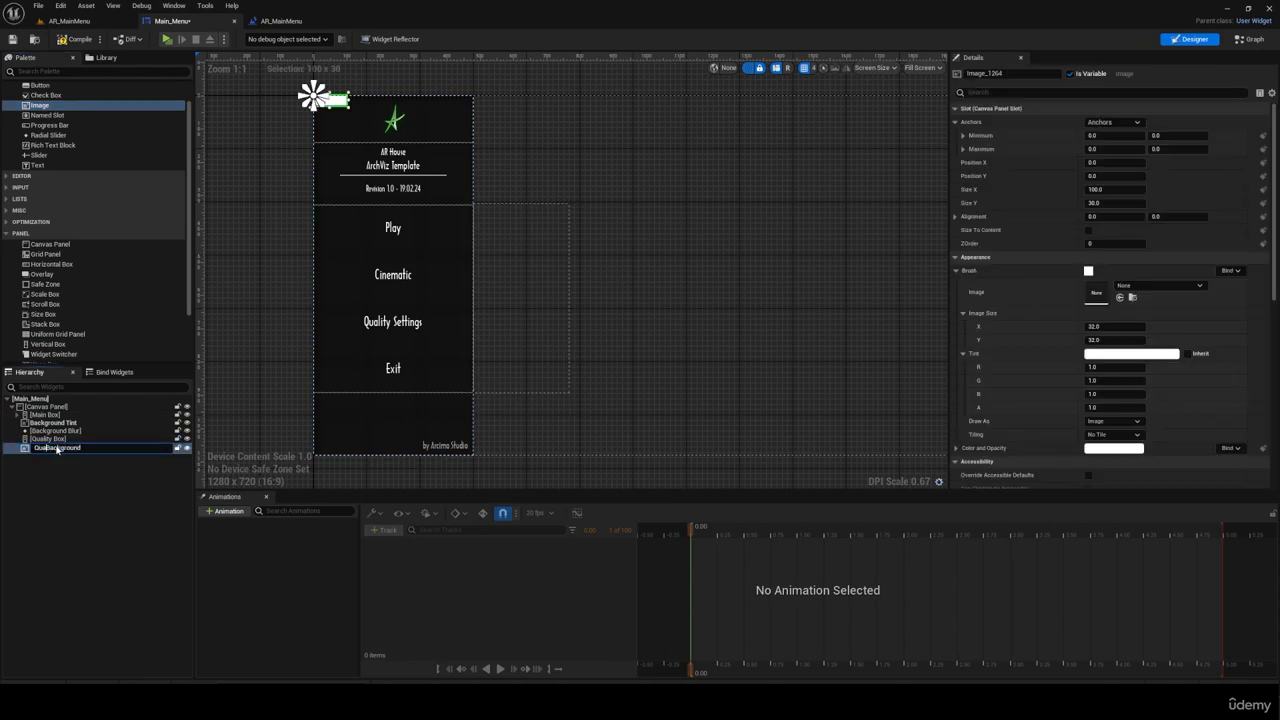
{"action": "key", "text": "Return"}
{"action": "left_click", "coordinate": [607, 217]}
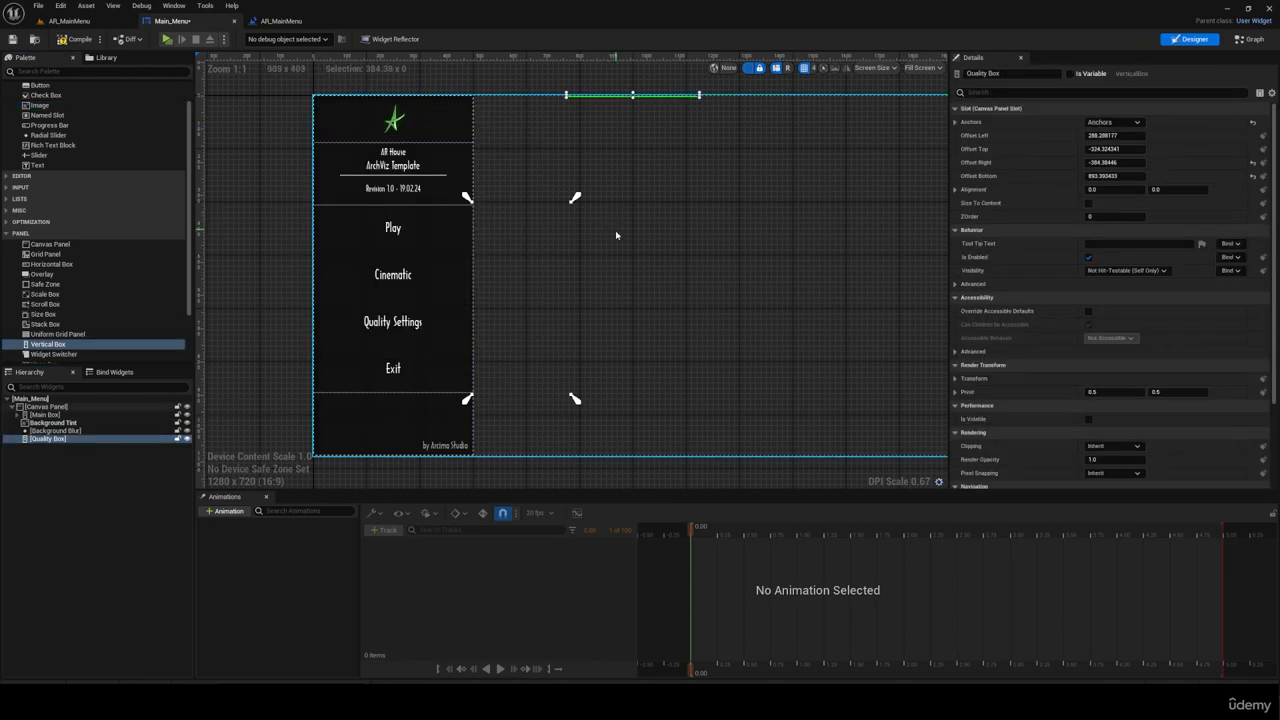
{"action": "left_click", "coordinate": [525, 293]}
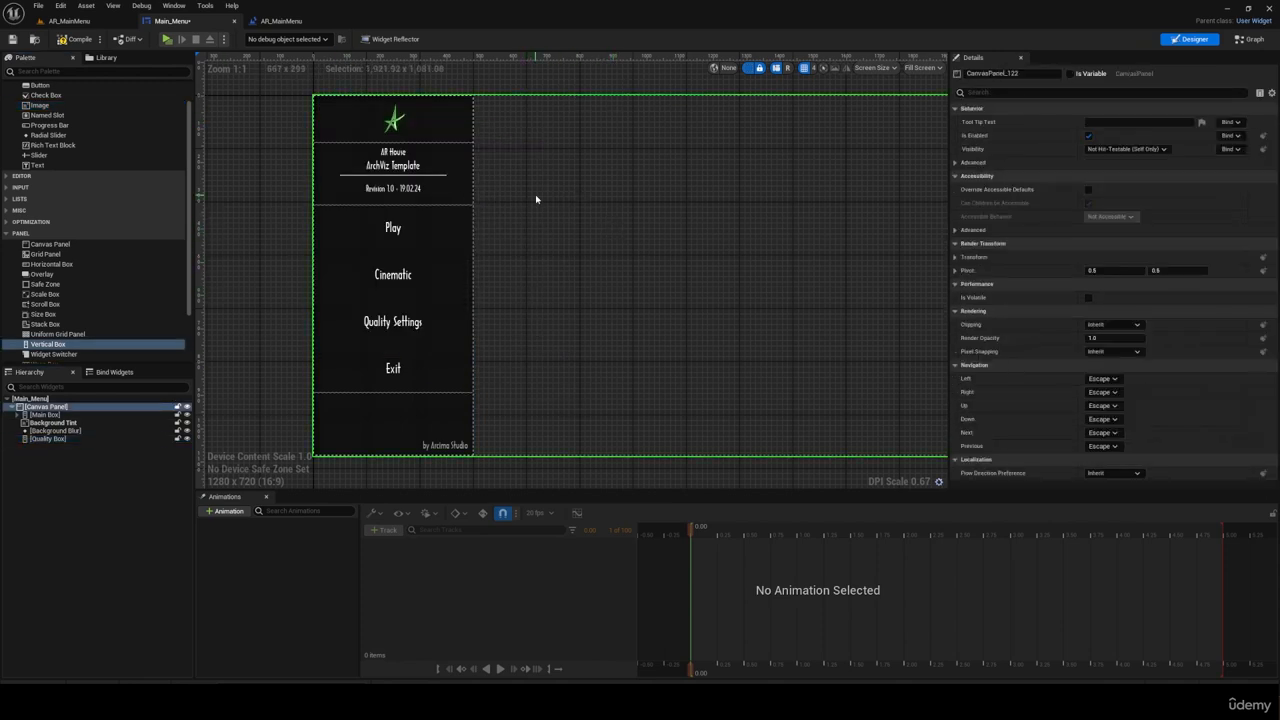
Step: Save the widget and review the slot settings of Main Box, Background Tint, Background Blur and Quality Box
{"action": "left_click", "coordinate": [68, 416]}
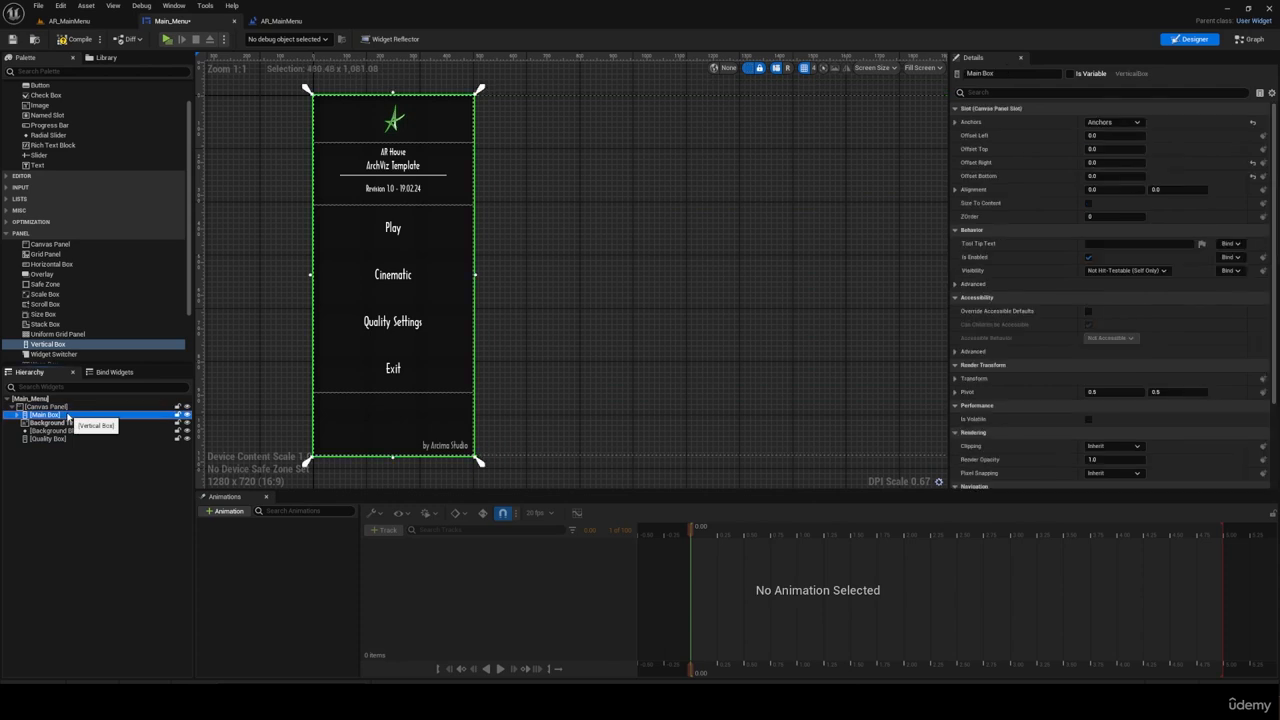
{"action": "key", "text": "ctrl+s"}
{"action": "left_click", "coordinate": [67, 424]}
{"action": "left_click", "coordinate": [62, 432]}
{"action": "left_click", "coordinate": [47, 439]}
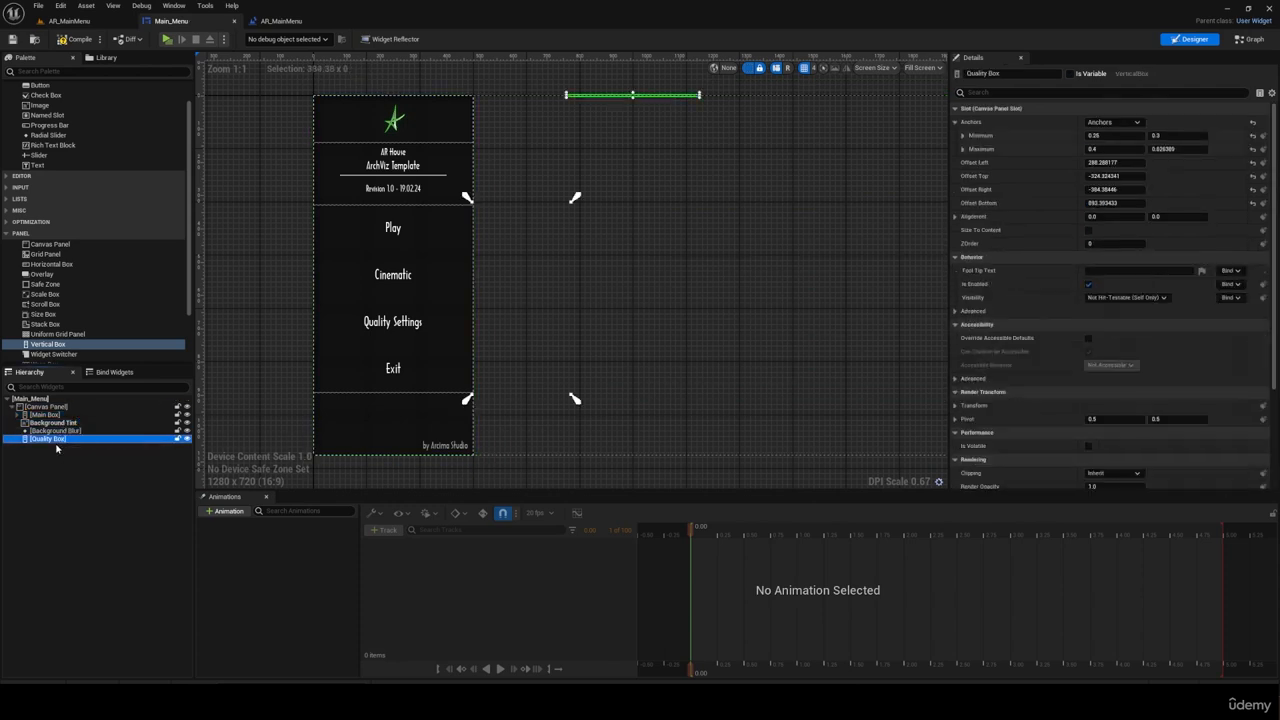
Step: Set the Quality Box's left, top, right and bottom offsets to 0 and save the widget
{"action": "left_click", "coordinate": [1113, 163]}
{"action": "type", "text": "0."}
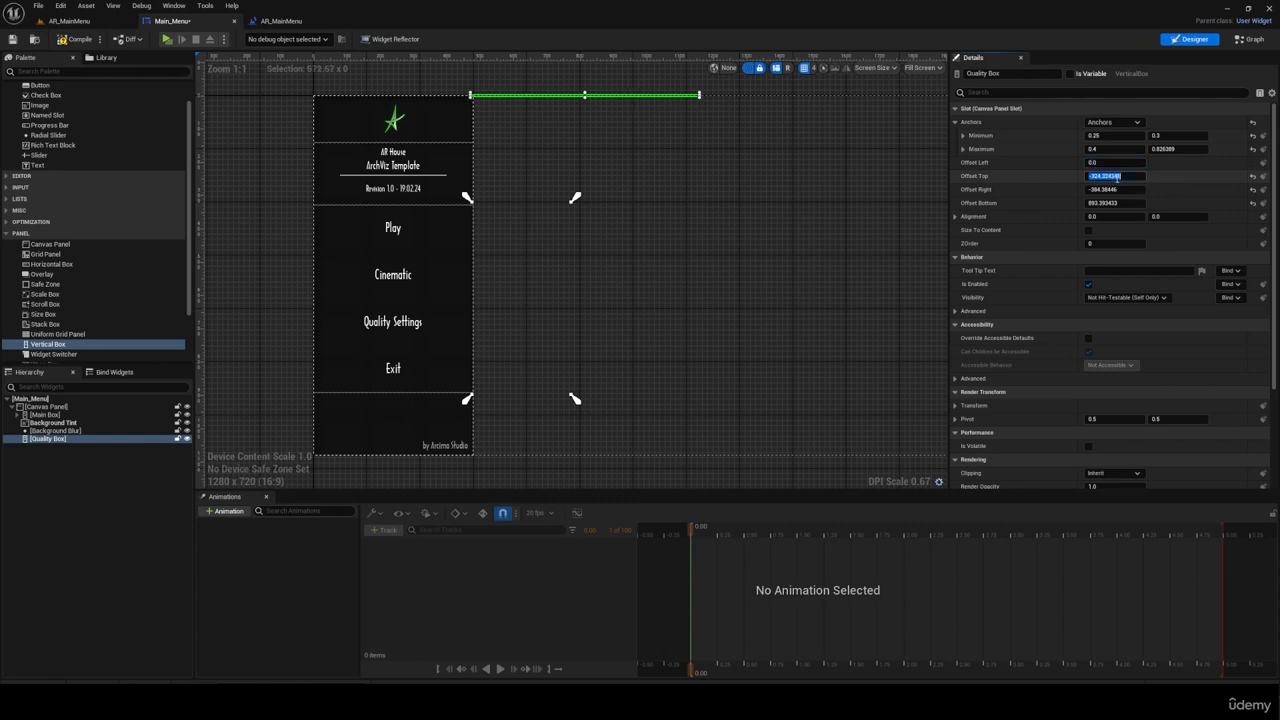
{"action": "type", "text": "0"}
{"action": "left_click", "coordinate": [1115, 190]}
{"action": "type", "text": "0"}
{"action": "left_click", "coordinate": [1108, 204]}
{"action": "type", "text": "0"}
{"action": "key", "text": "Return"}
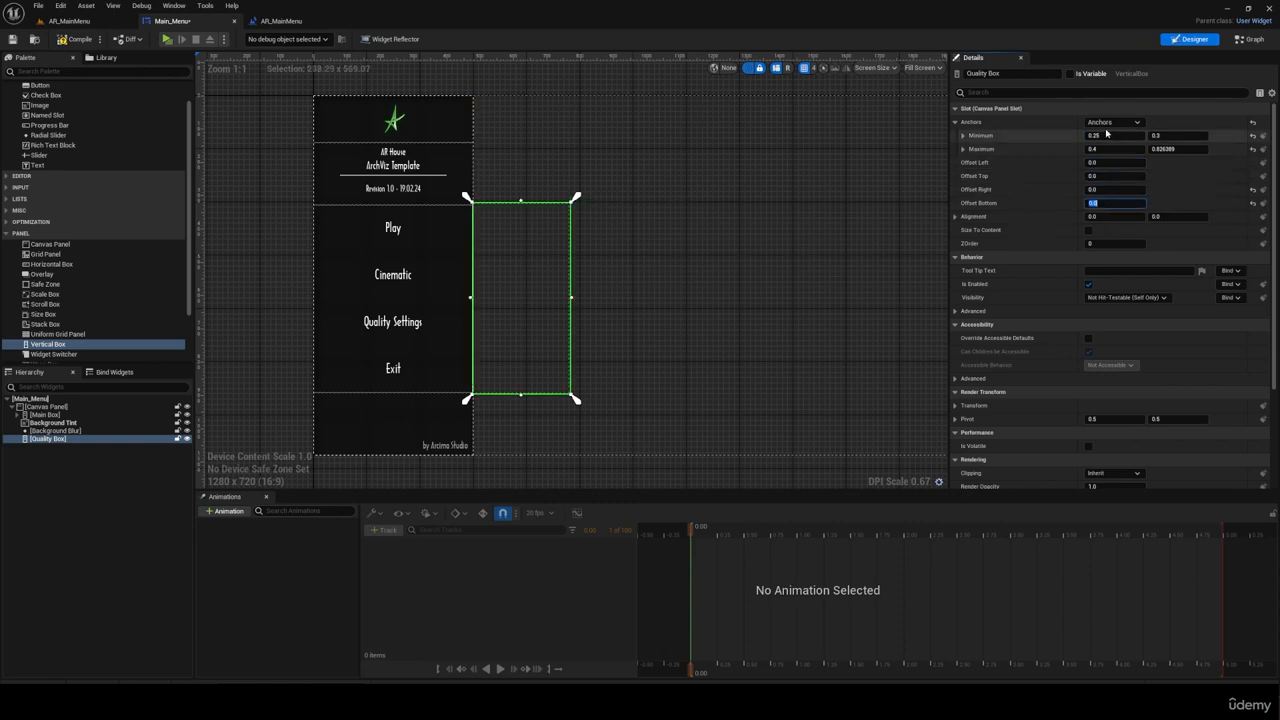
{"action": "key", "text": "ctrl+s"}
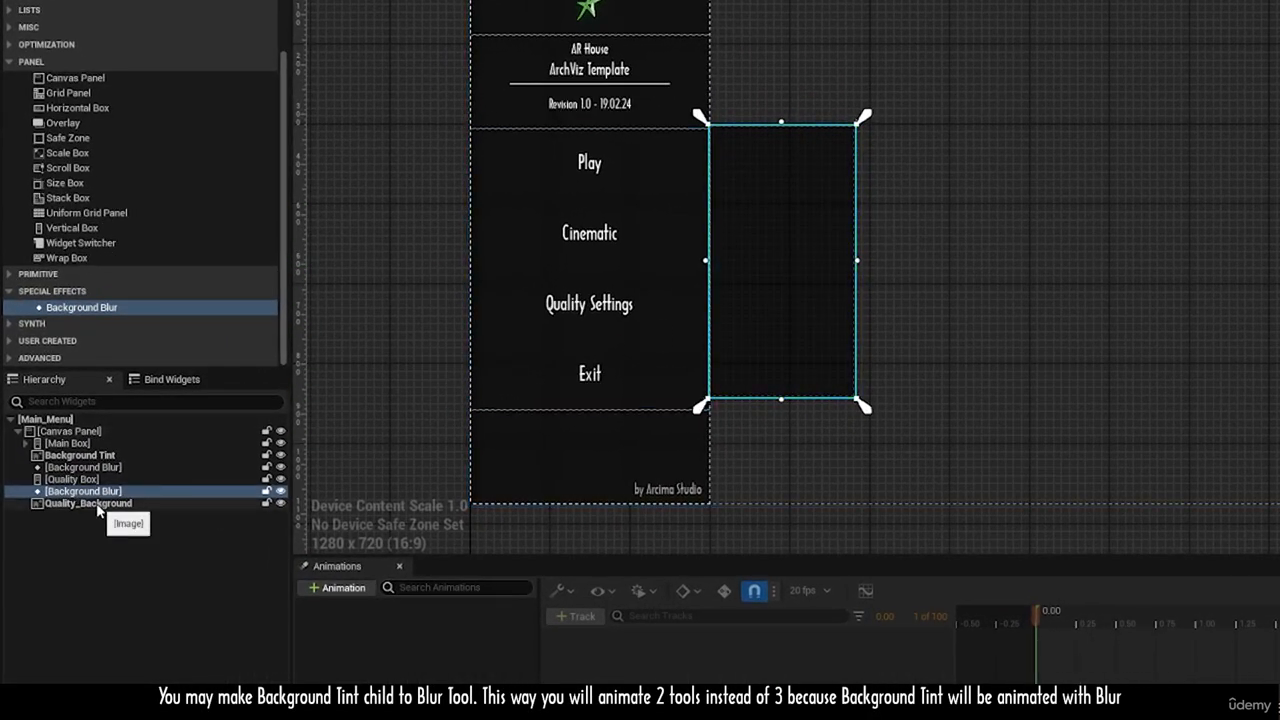
Step: Make Quality_Background a child of the Background Blur listed below Quality Box
{"action": "left_click_drag", "start_coordinate": [99, 511], "coordinate": [101, 506]}
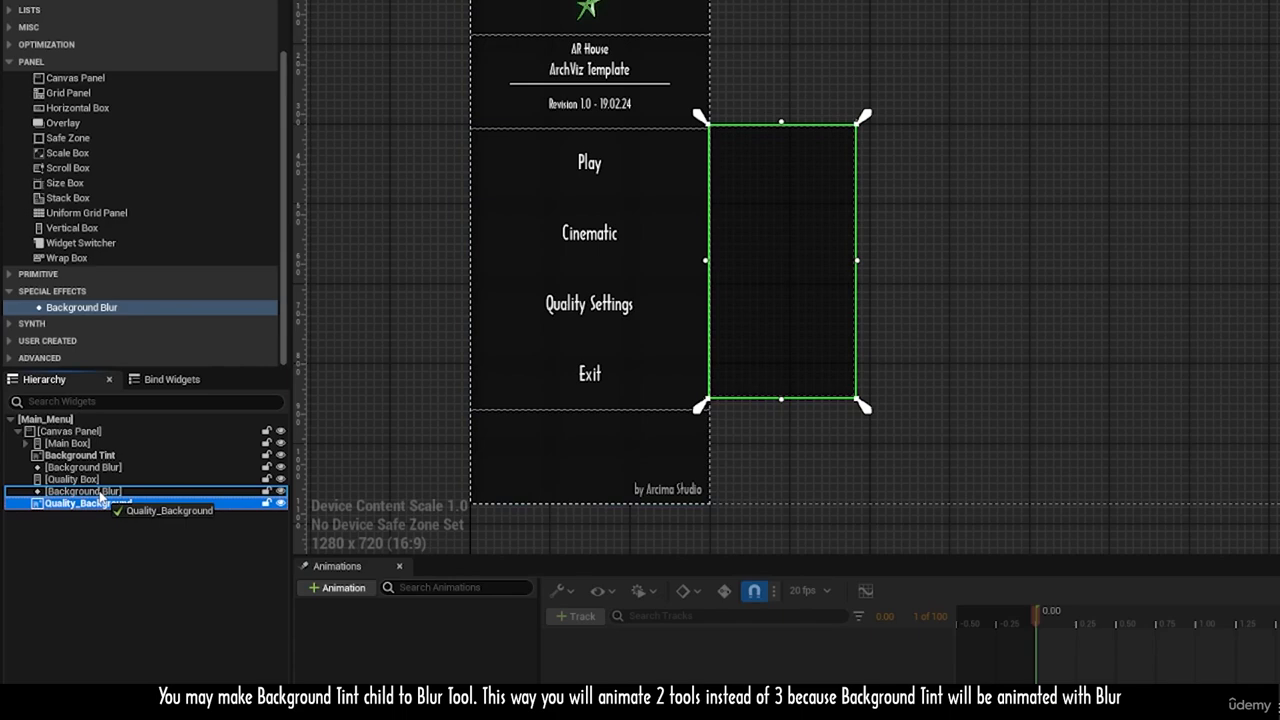
{"action": "left_click_drag", "start_coordinate": [100, 496], "coordinate": [101, 497]}
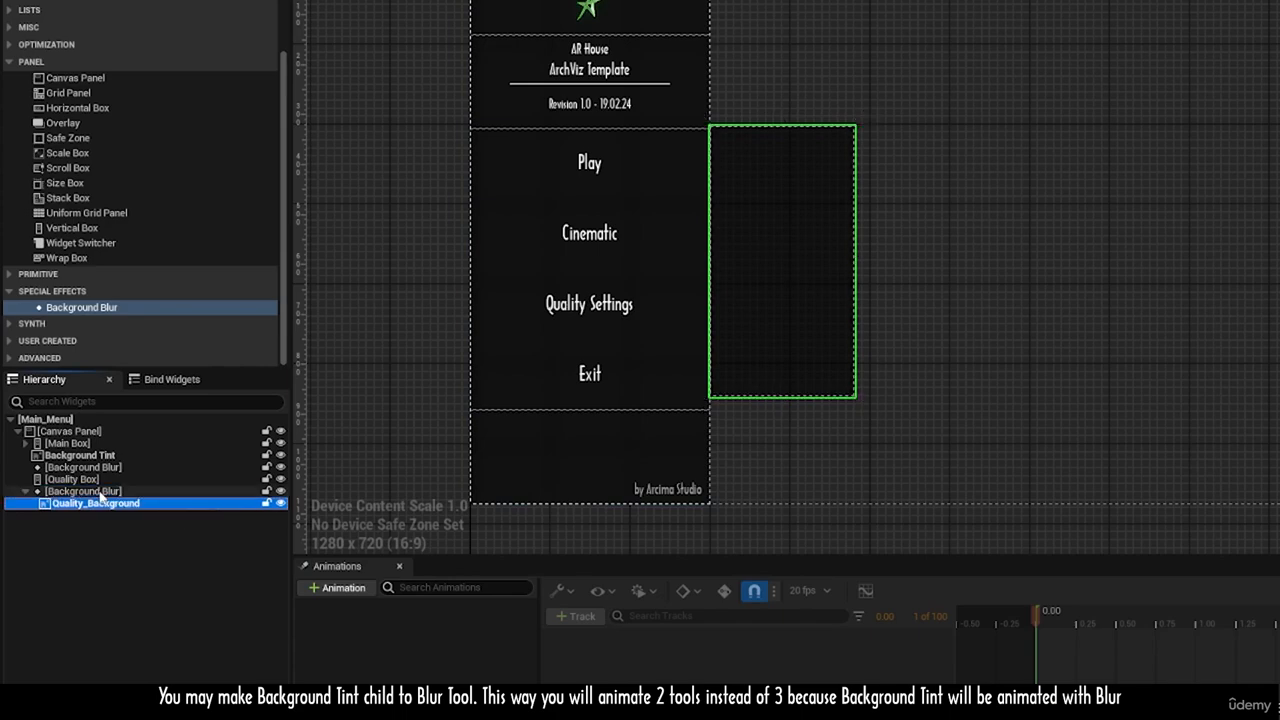
Step: Rename the Background Blur that contains Quality_Background to Quality Background Blur
{"action": "left_click", "coordinate": [101, 492]}
{"action": "double_click", "coordinate": [118, 495]}
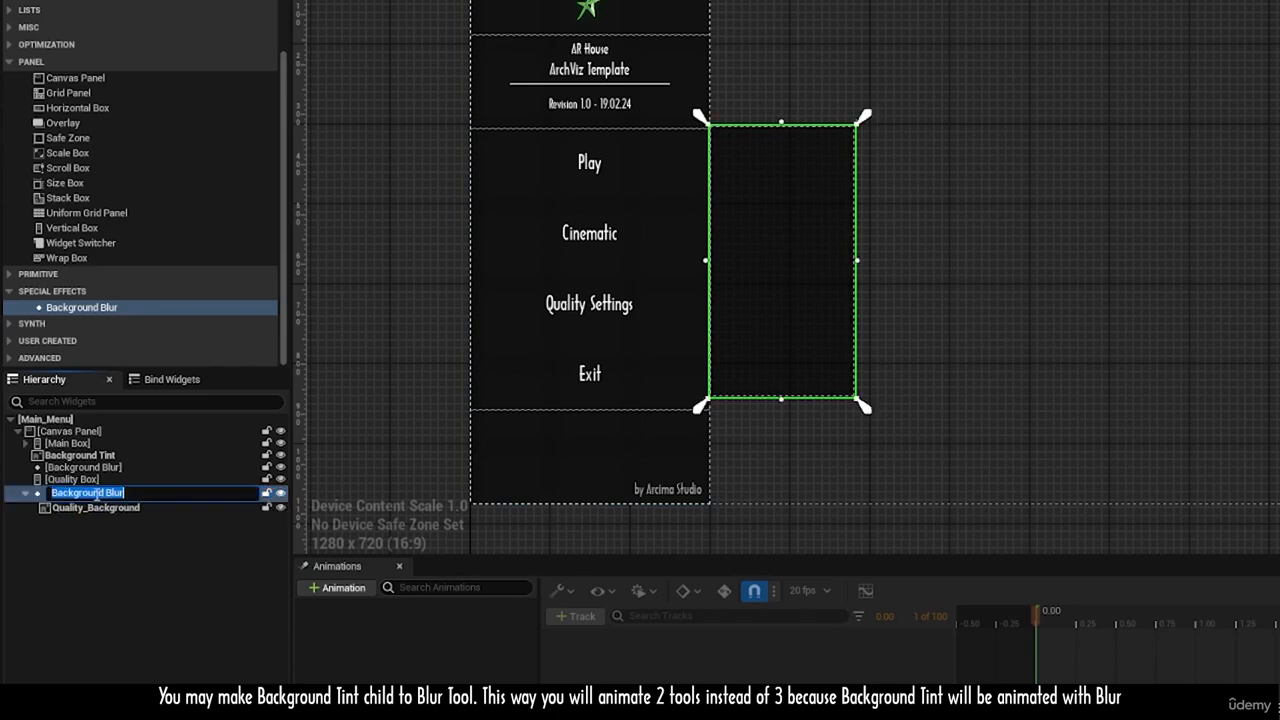
{"action": "key", "text": "Home"}
{"action": "type", "text": "Quality"}
{"action": "key", "text": "Return"}
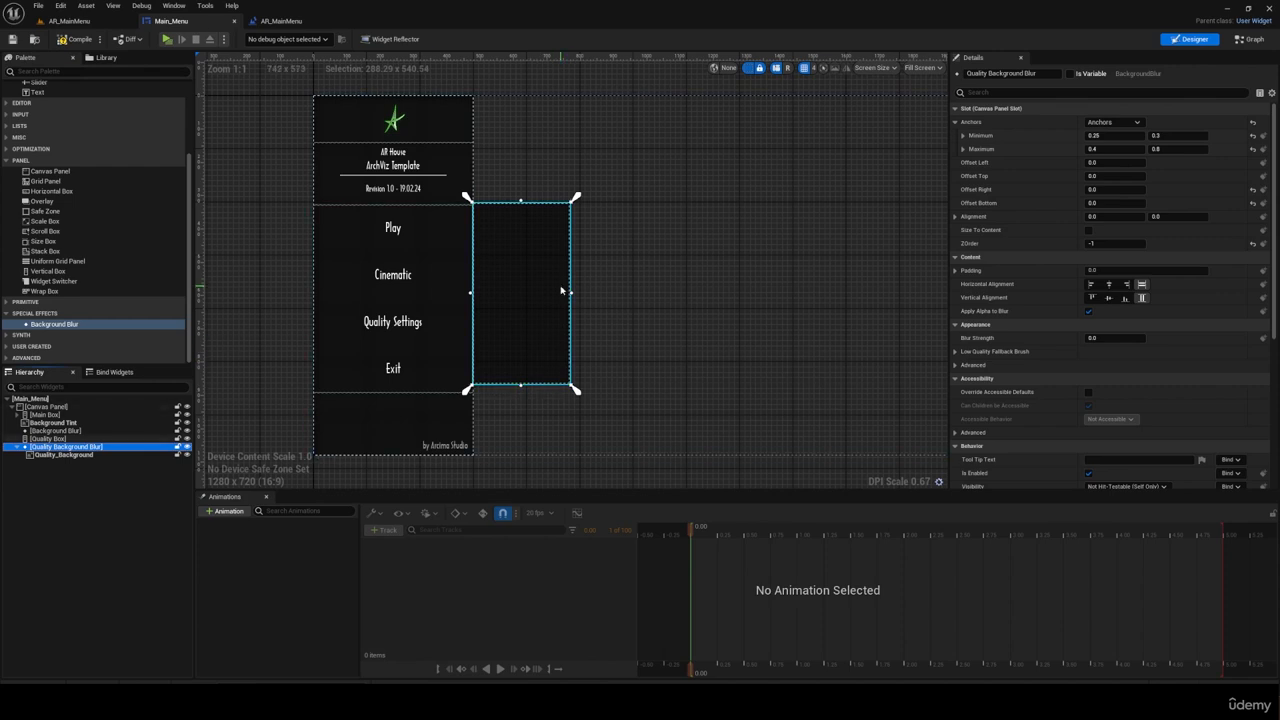
Step: Set the Quality Background Blur's blur strength to 10
{"action": "left_click", "coordinate": [64, 455]}
{"action": "left_click", "coordinate": [52, 448]}
{"action": "left_click", "coordinate": [1122, 339]}
{"action": "type", "text": "10"}
{"action": "key", "text": "Return"}
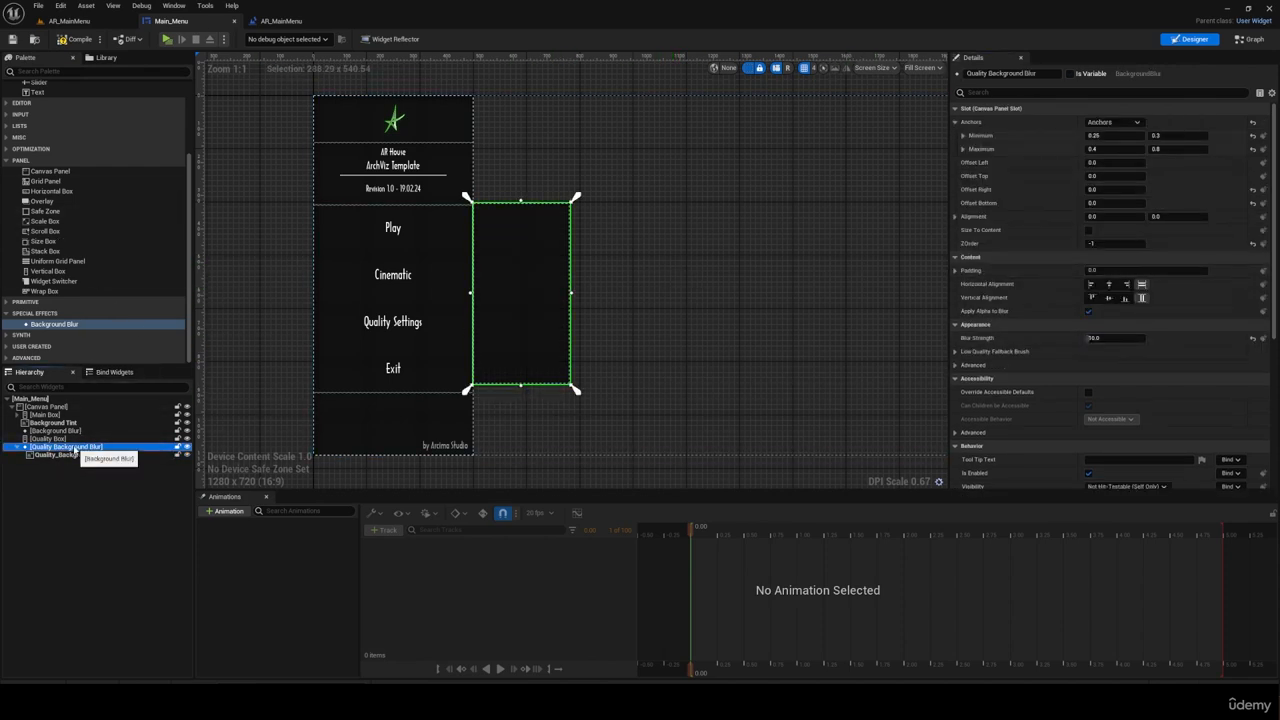
Step: Add a Button with a child Text widget to the Quality Box and set the text to Cinematic
{"action": "left_click", "coordinate": [76, 440]}
{"action": "scroll", "coordinate": [62, 262], "scroll_direction": "up", "scroll_amount": 3}
{"action": "left_click_drag", "start_coordinate": [41, 118], "coordinate": [55, 439]}
{"action": "left_click_drag", "start_coordinate": [40, 197], "coordinate": [53, 447]}
{"action": "left_click", "coordinate": [1142, 177]}
{"action": "key", "text": "ctrl+a"}
{"action": "type", "text": "Cinematic"}
{"action": "key", "text": "Return"}
Step: Set the new button's slot size to Fill and center it horizontally and vertically
{"action": "left_click", "coordinate": [51, 447]}
{"action": "left_click", "coordinate": [1117, 136]}
{"action": "left_click", "coordinate": [1108, 149]}
{"action": "left_click", "coordinate": [1108, 163]}
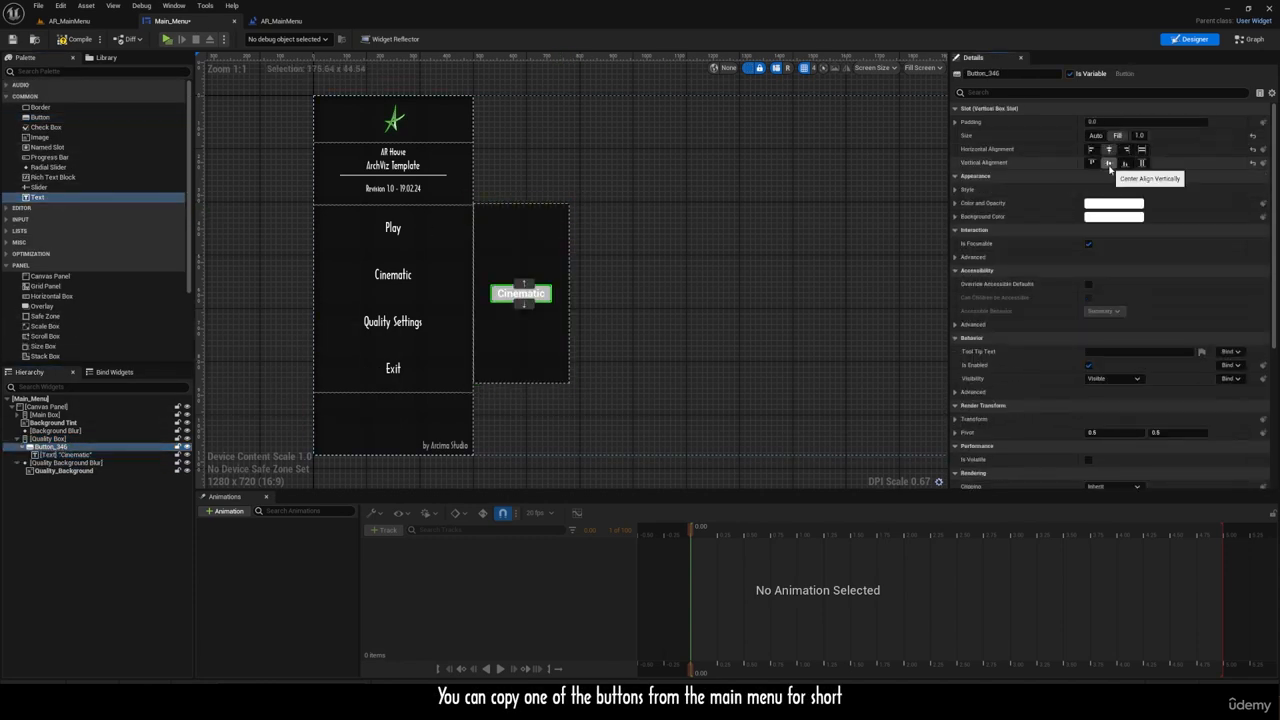
Step: Make the tint of the new button's Normal style fully transparent
{"action": "left_click", "coordinate": [956, 190]}
{"action": "left_click", "coordinate": [964, 203]}
{"action": "left_click", "coordinate": [1130, 259]}
{"action": "left_click_drag", "start_coordinate": [980, 485], "coordinate": [905, 485]}
{"action": "left_click", "coordinate": [964, 203]}
Step: Make the tints of the new button's Hovered and Pressed styles transparent
{"action": "left_click", "coordinate": [964, 216]}
{"action": "left_click", "coordinate": [1130, 272]}
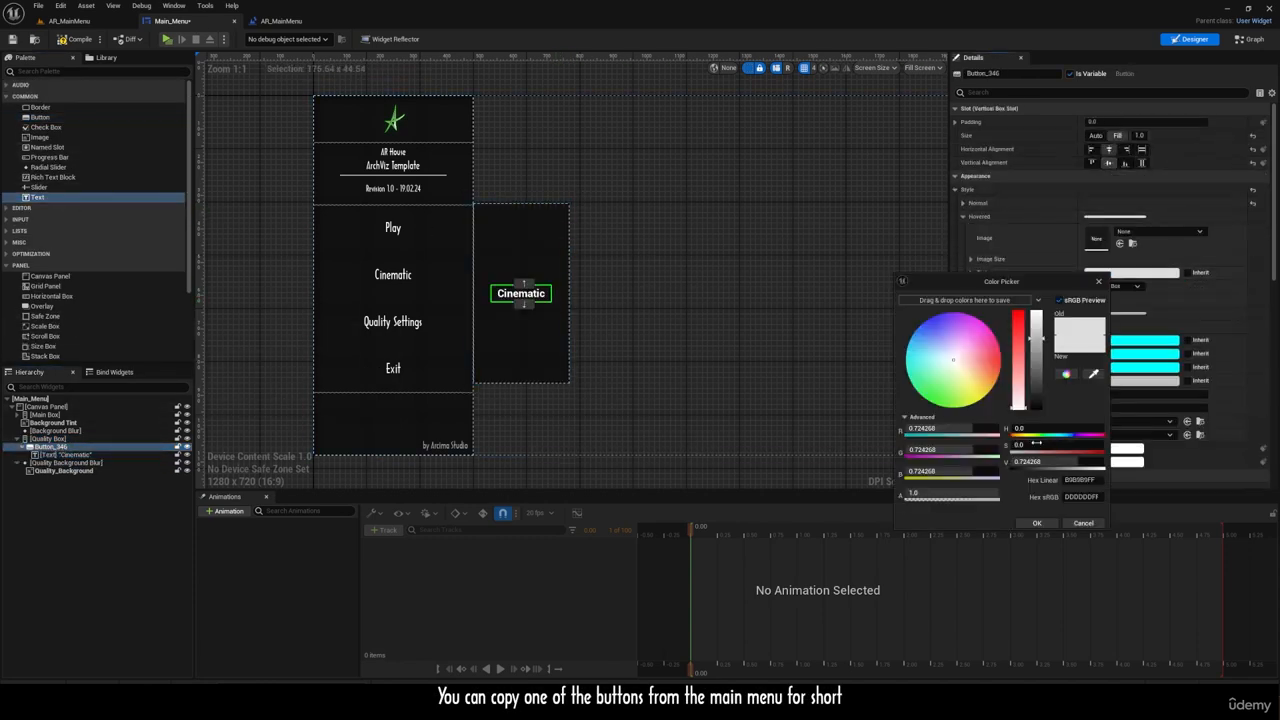
{"action": "left_click", "coordinate": [1037, 523]}
{"action": "left_click", "coordinate": [963, 217]}
{"action": "left_click", "coordinate": [963, 230]}
{"action": "left_click", "coordinate": [1130, 286]}
{"action": "left_click", "coordinate": [950, 507]}
{"action": "left_click", "coordinate": [1037, 537]}
{"action": "left_click", "coordinate": [963, 230]}
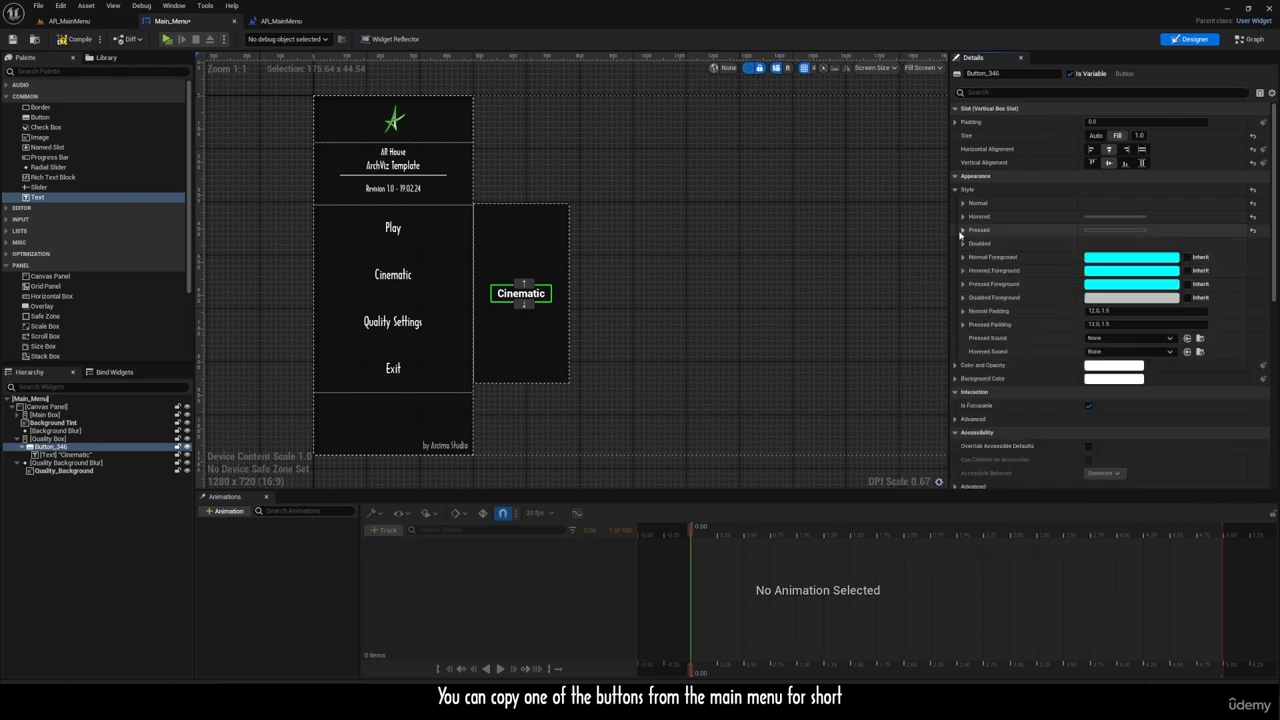
Step: Rename the Cinematic button in the Quality Box to QButton_Cinematic
{"action": "left_click", "coordinate": [62, 448]}
{"action": "left_click", "coordinate": [44, 448]}
{"action": "type", "text": "QButton_Cinematic"}
{"action": "key", "text": "Return"}
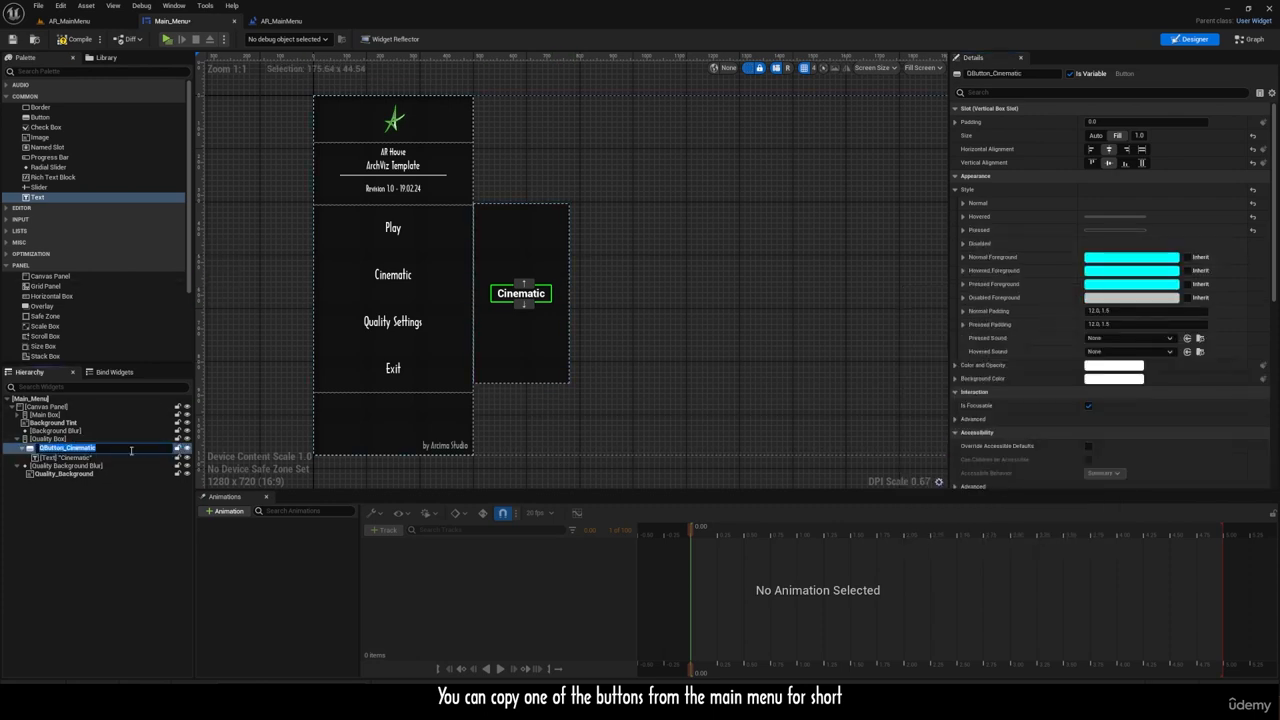
Step: Paste four copies of QButton_Cinematic into the Quality Box
{"action": "left_click", "coordinate": [104, 440]}
{"action": "key", "text": "ctrl+v"}
{"action": "key", "text": "ctrl+v"}
{"action": "key", "text": "ctrl+v"}
{"action": "key", "text": "ctrl+v"}
Step: Rename the four copied buttons QButton_Ultra, QButton_High, QButton_Medium and QButton_Low
{"action": "double_click", "coordinate": [84, 463]}
{"action": "type", "text": "QButton_Ultra"}
{"action": "double_click", "coordinate": [69, 480]}
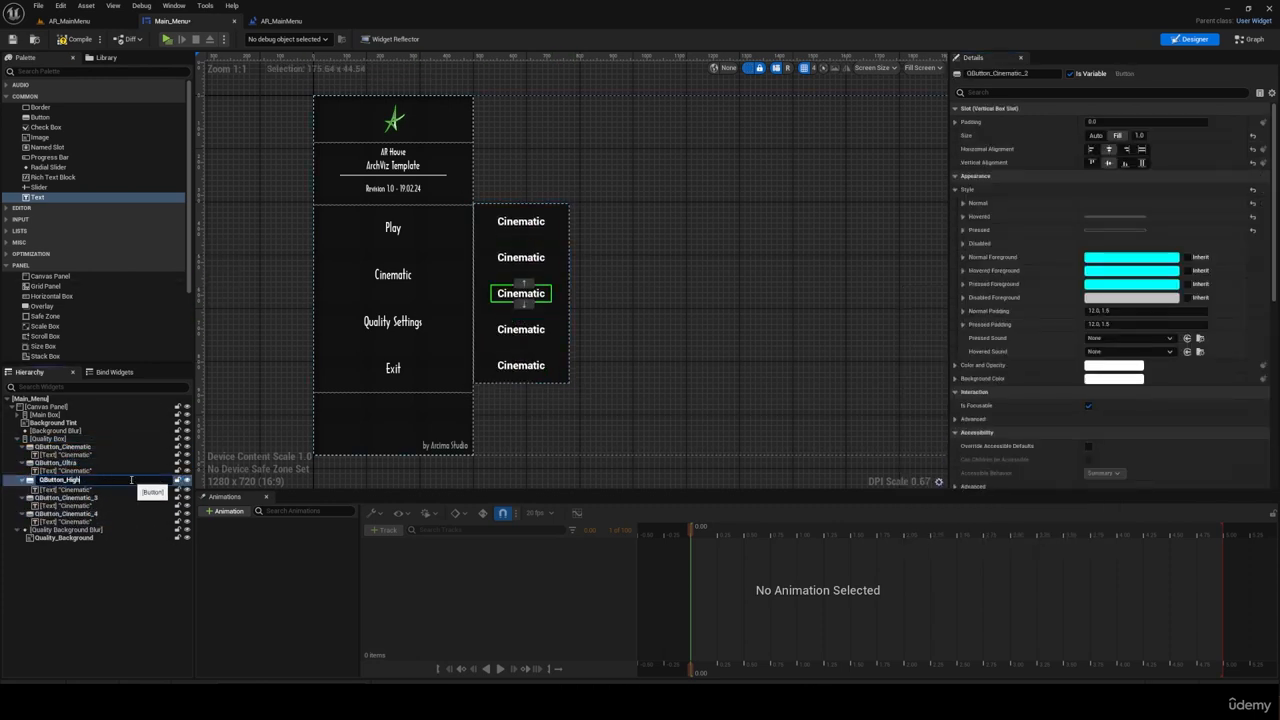
{"action": "key", "text": "Return"}
{"action": "double_click", "coordinate": [67, 496]}
{"action": "type", "text": "QButton_Medium"}
{"action": "key", "text": "Return"}
{"action": "double_click", "coordinate": [78, 512]}
{"action": "type", "text": "QButton_Low"}
{"action": "key", "text": "Return"}
Step: Change the text of the four copied quality buttons to Ultra, High, Medium and Low
{"action": "left_click", "coordinate": [80, 471]}
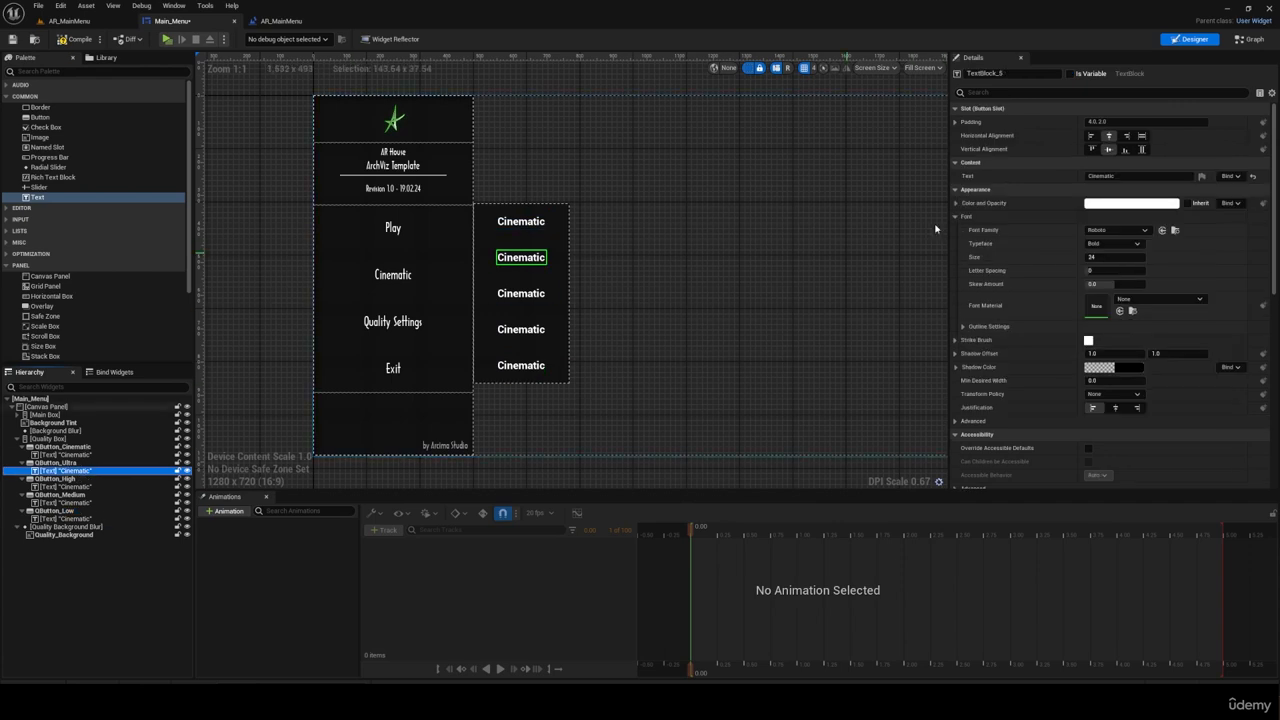
{"action": "left_click", "coordinate": [1108, 176]}
{"action": "type", "text": "Ultra"}
{"action": "left_click", "coordinate": [82, 487]}
{"action": "left_click", "coordinate": [1117, 176]}
{"action": "type", "text": "High"}
{"action": "left_click", "coordinate": [88, 503]}
{"action": "left_click", "coordinate": [1123, 177]}
{"action": "type", "text": "Mediu"}
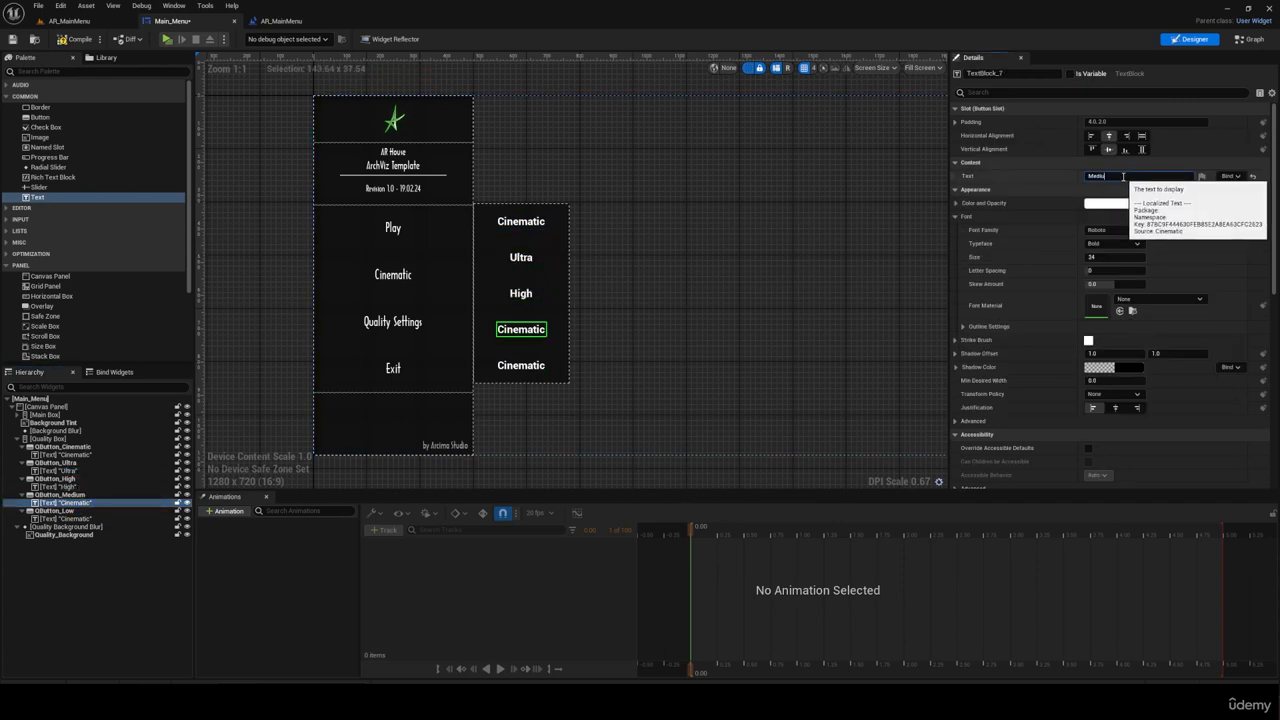
{"action": "type", "text": "m"}
{"action": "left_click", "coordinate": [86, 519]}
{"action": "left_click", "coordinate": [1114, 177]}
{"action": "type", "text": "Low"}
Step: Select the text widgets of all the quality buttons and give them the main menu buttons' font
{"action": "left_click", "coordinate": [88, 503], "text": "ctrl"}
{"action": "left_click", "coordinate": [86, 487], "text": "ctrl"}
{"action": "left_click", "coordinate": [84, 471], "text": "ctrl"}
{"action": "left_click", "coordinate": [84, 455], "text": "ctrl"}
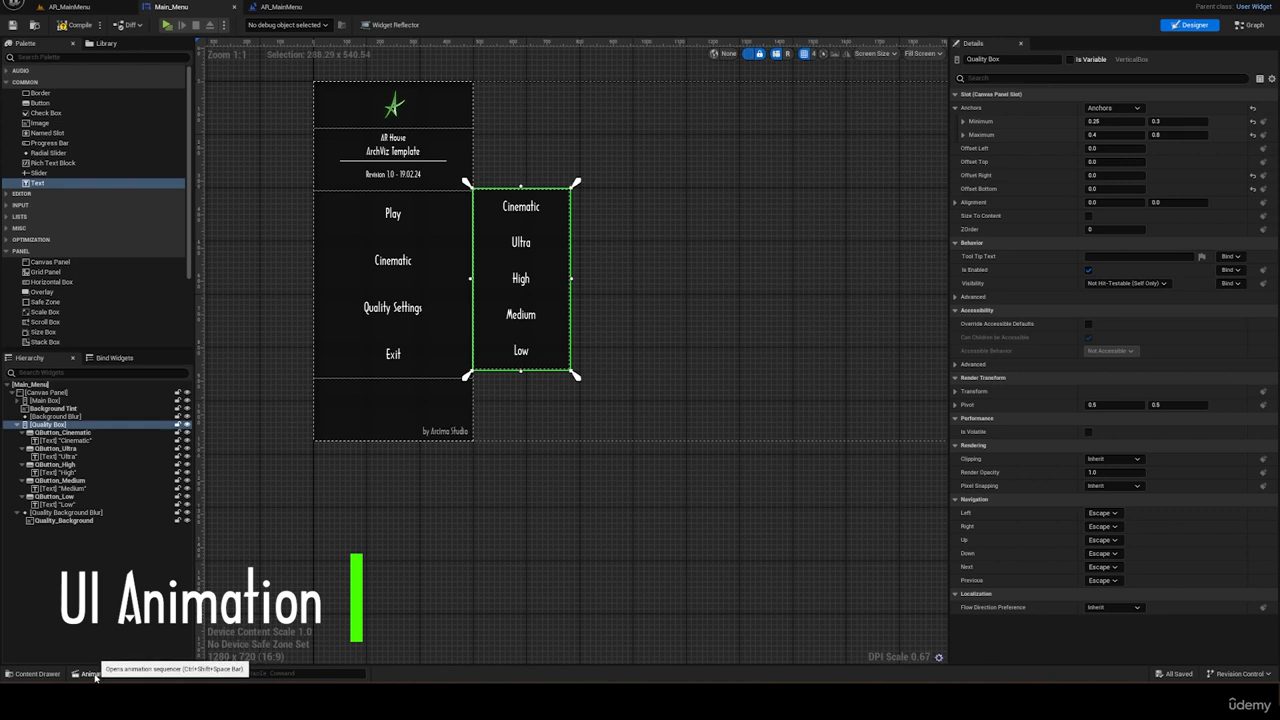
Step: Dock the animation sequencer in the layout and create a widget animation named Quality_Box
{"action": "left_click", "coordinate": [100, 675]}
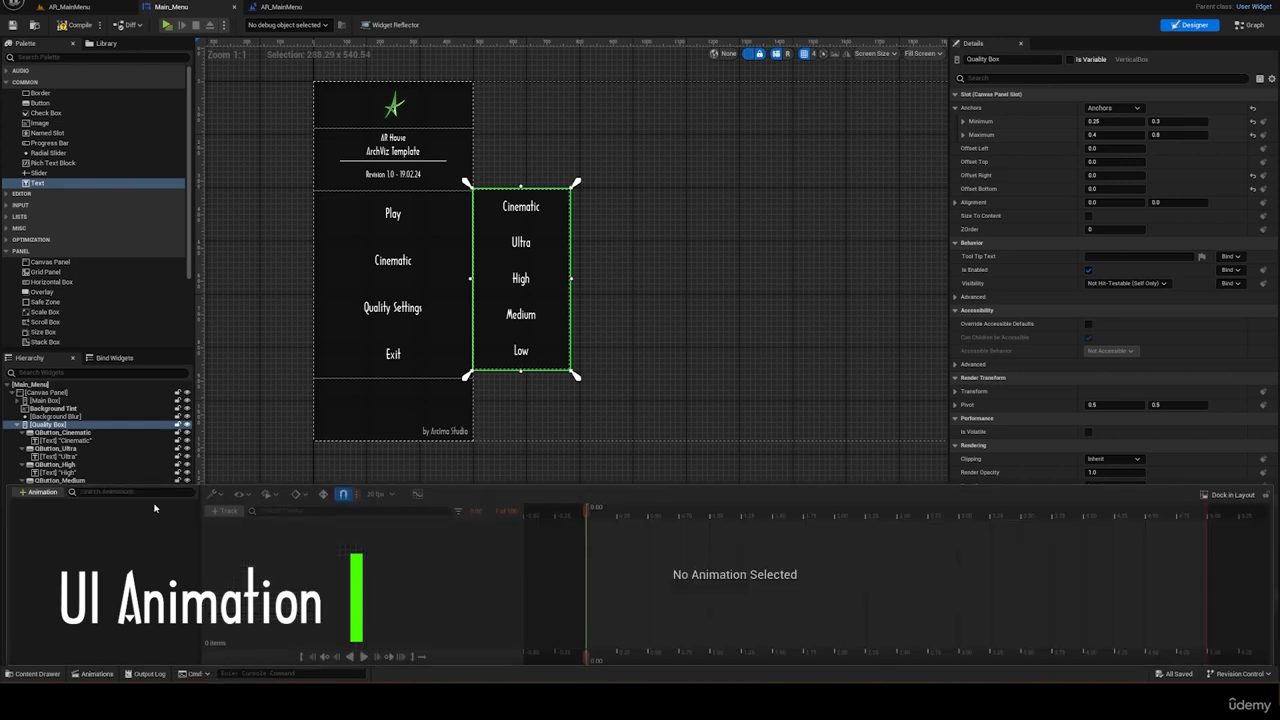
{"action": "left_click", "coordinate": [1230, 495]}
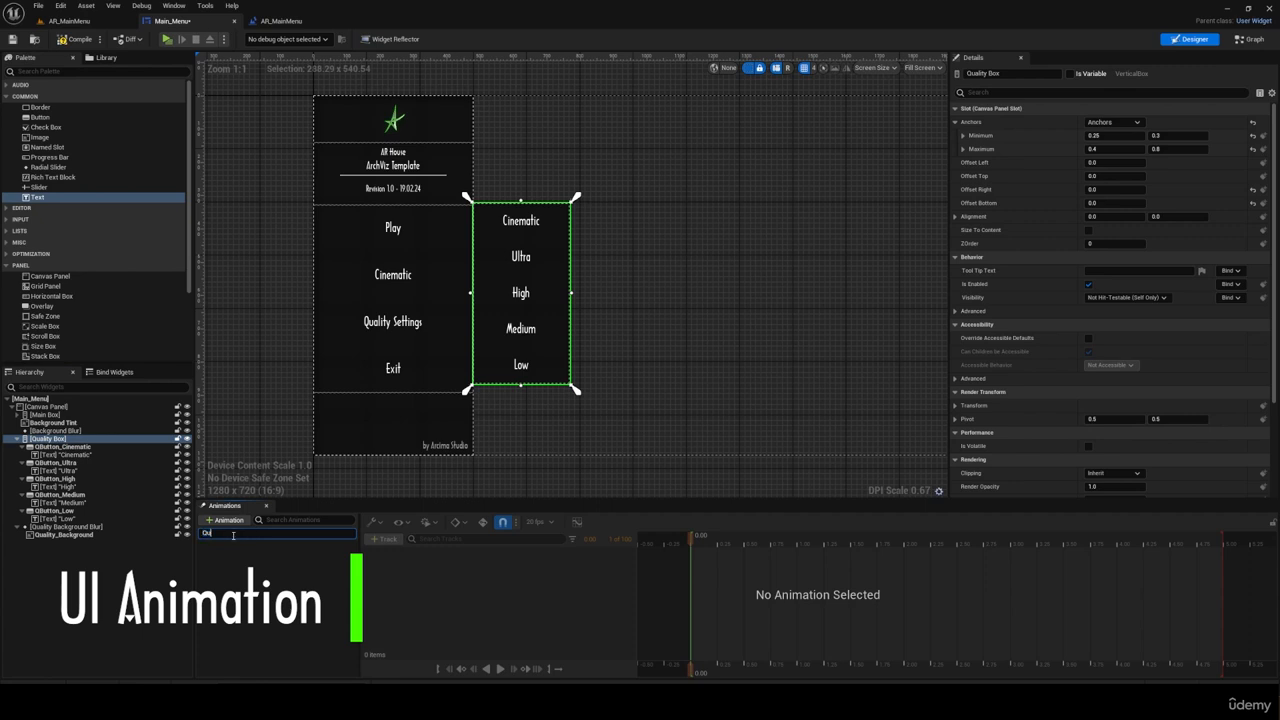
{"action": "left_click", "coordinate": [233, 535]}
{"action": "type", "text": "Quality_Box"}
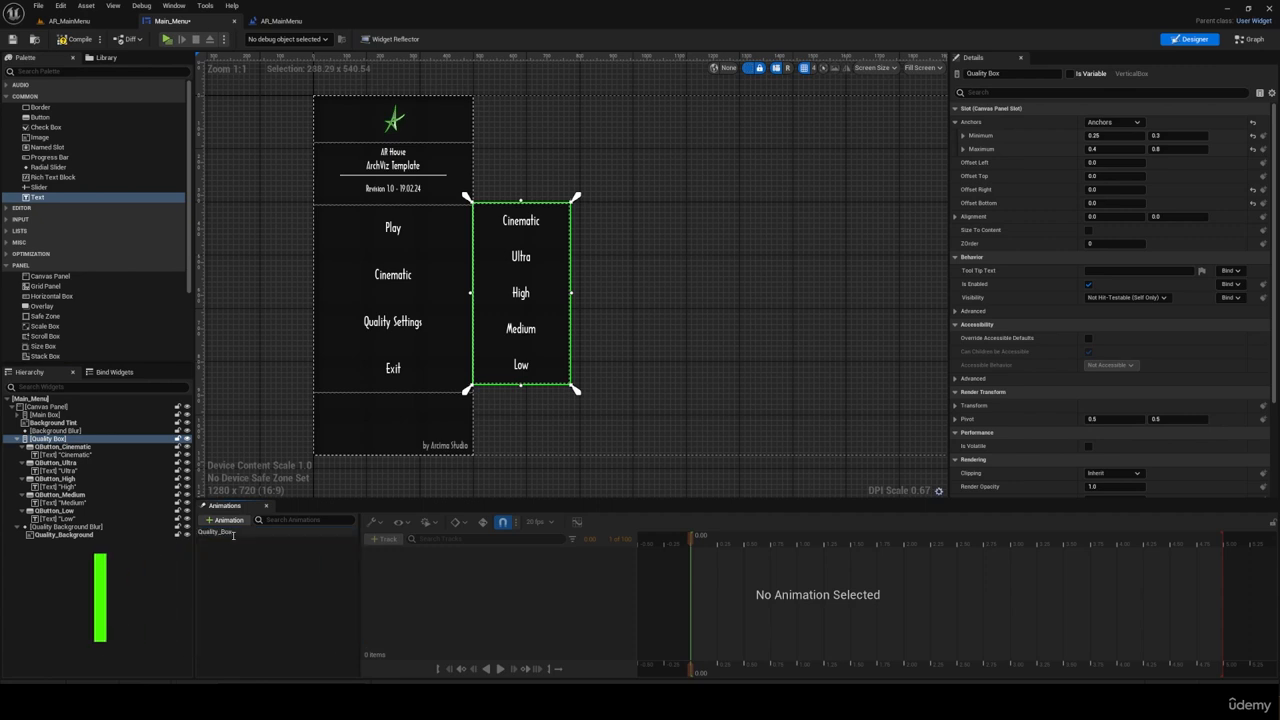
{"action": "key", "text": "Return"}
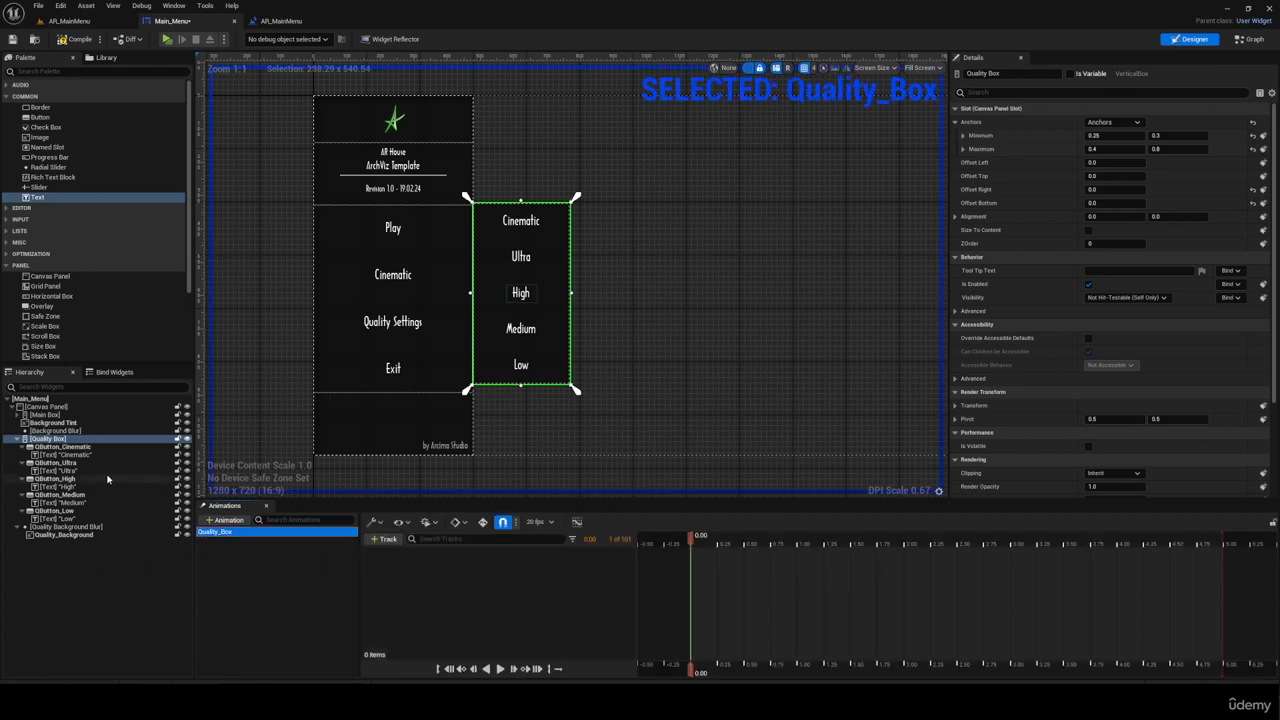
Step: Add tracks for the Quality Box and the Quality Background Blur to the Quality_Box animation
{"action": "left_click", "coordinate": [385, 539]}
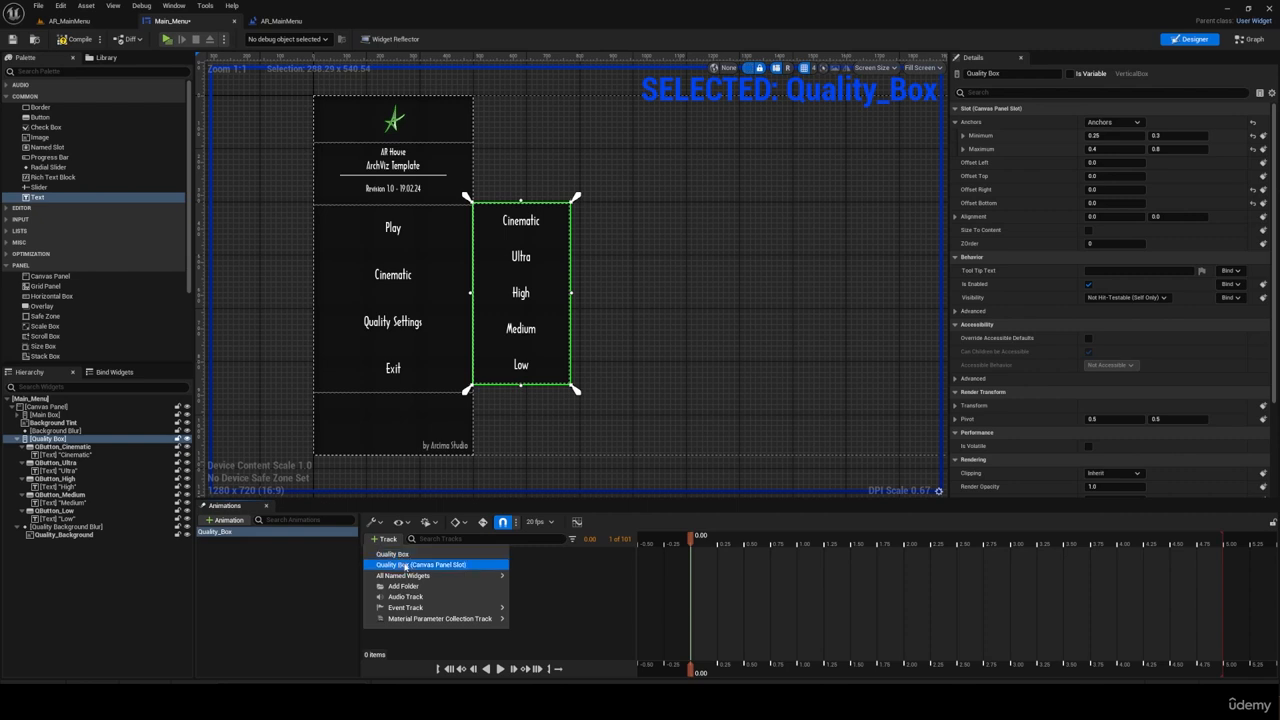
{"action": "left_click", "coordinate": [403, 555]}
{"action": "left_click", "coordinate": [72, 526]}
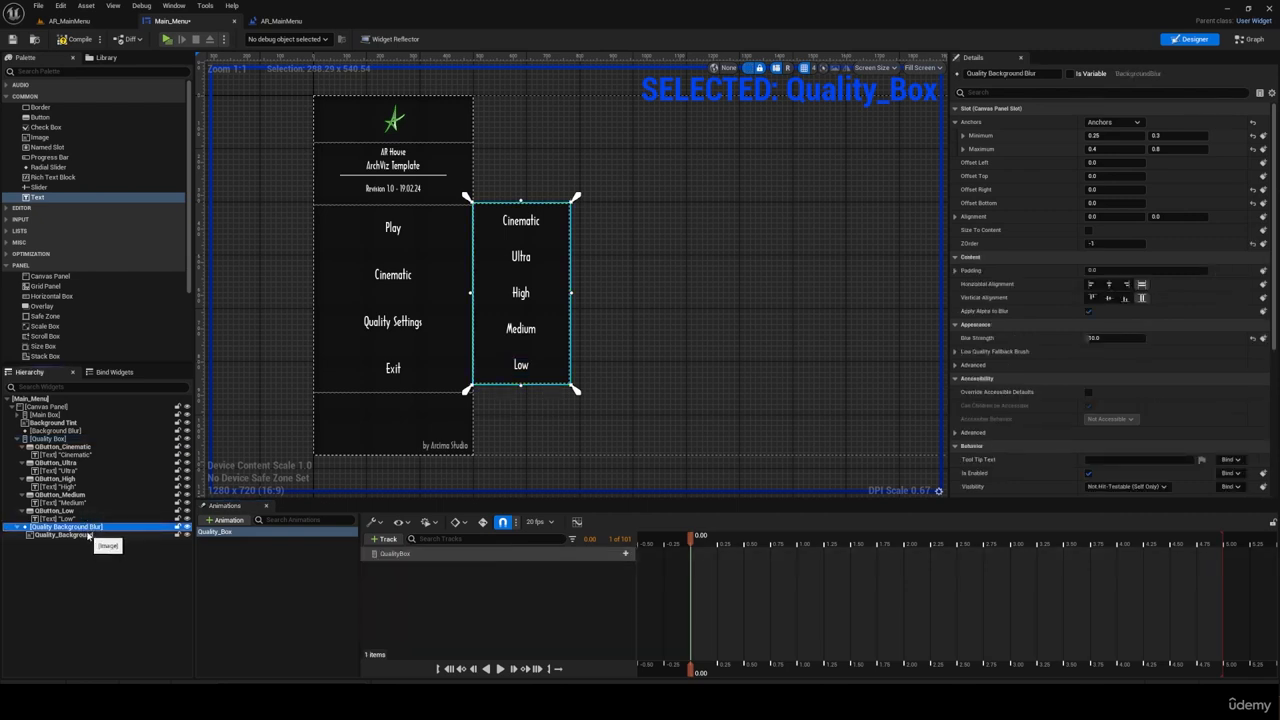
{"action": "left_click", "coordinate": [383, 539]}
{"action": "left_click", "coordinate": [410, 554]}
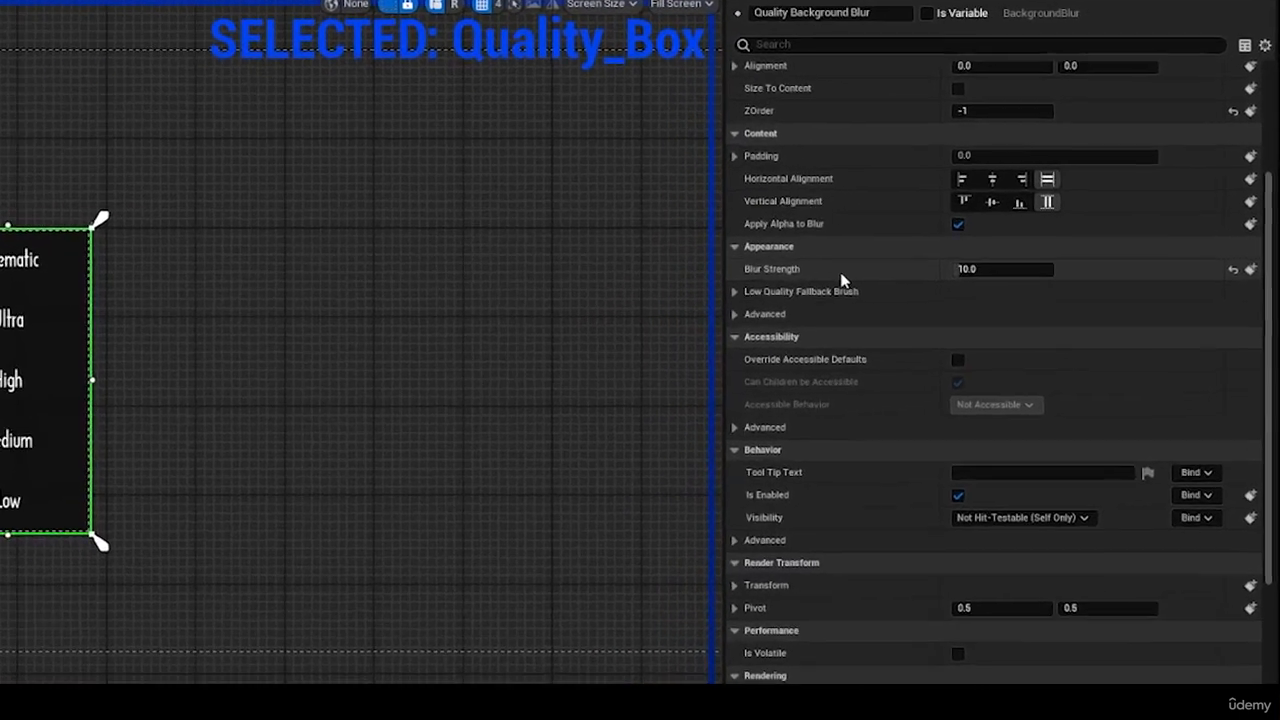
Step: Try different horizontal render transform scales on the Quality Background Blur and undo each change
{"action": "scroll", "coordinate": [1016, 343], "scroll_direction": "down", "scroll_amount": 5}
{"action": "scroll", "coordinate": [857, 565], "scroll_direction": "down", "scroll_amount": 1}
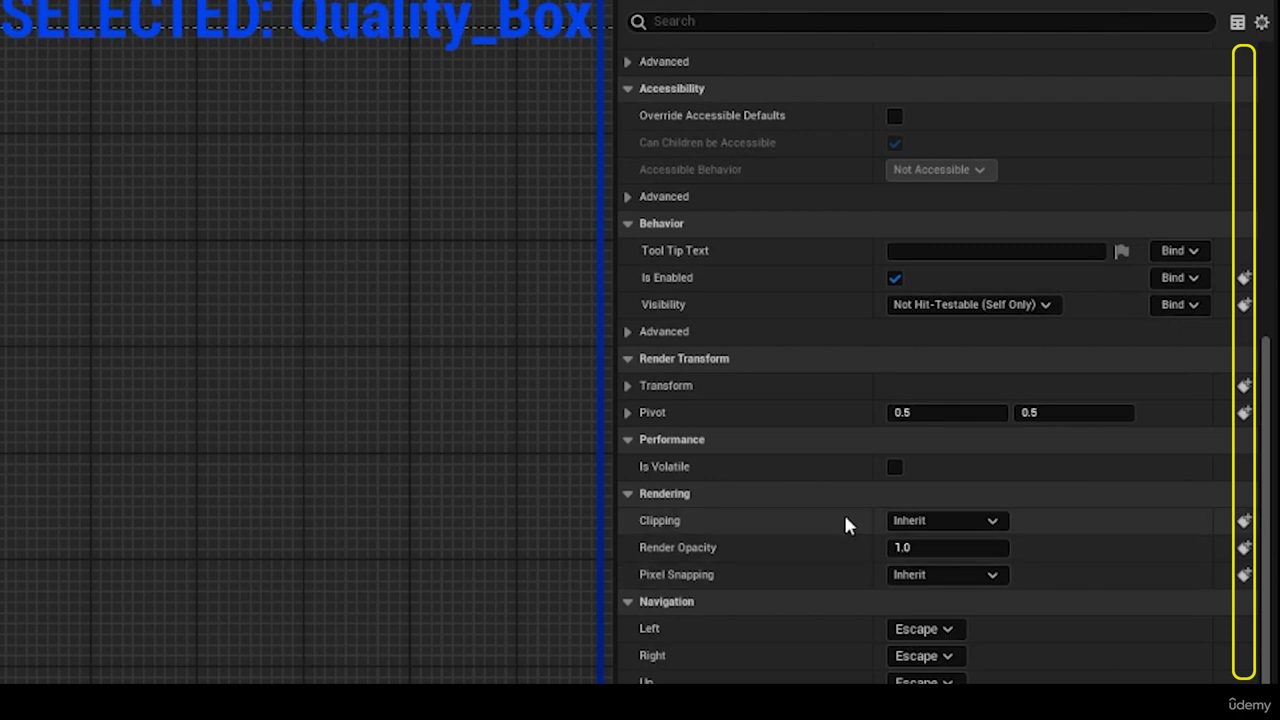
{"action": "left_click", "coordinate": [629, 389]}
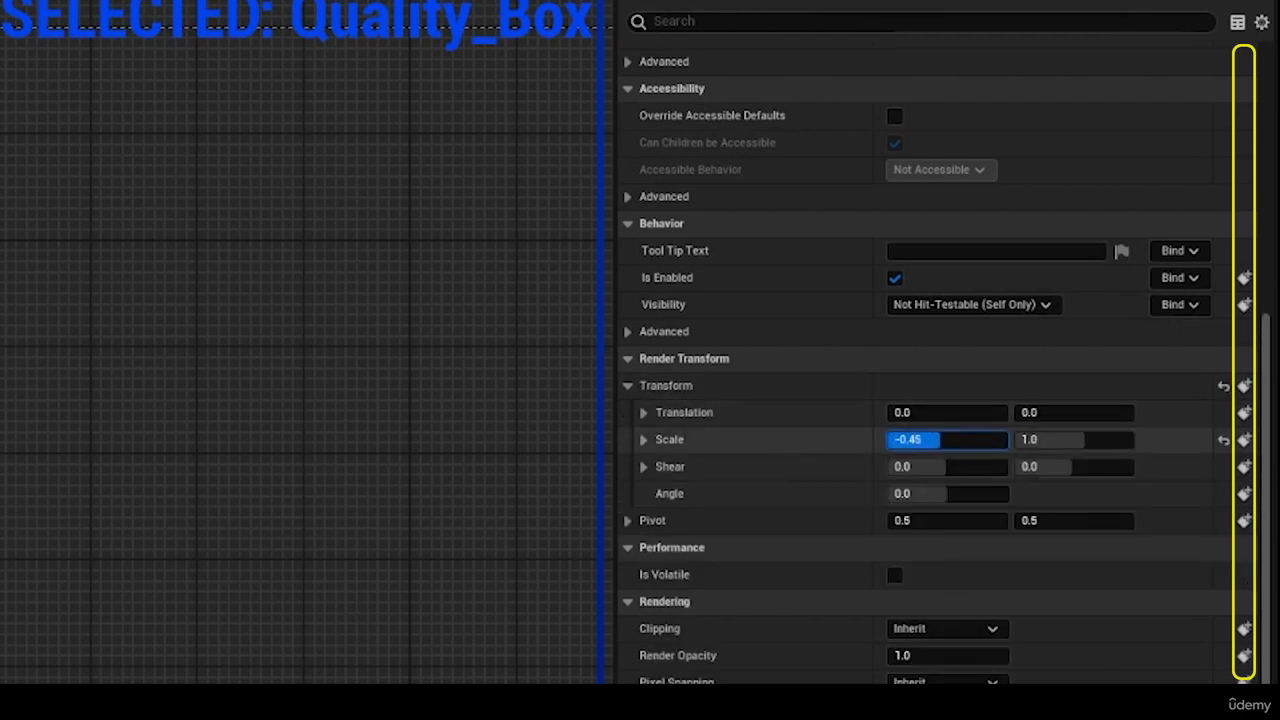
{"action": "key", "text": "ctrl+z"}
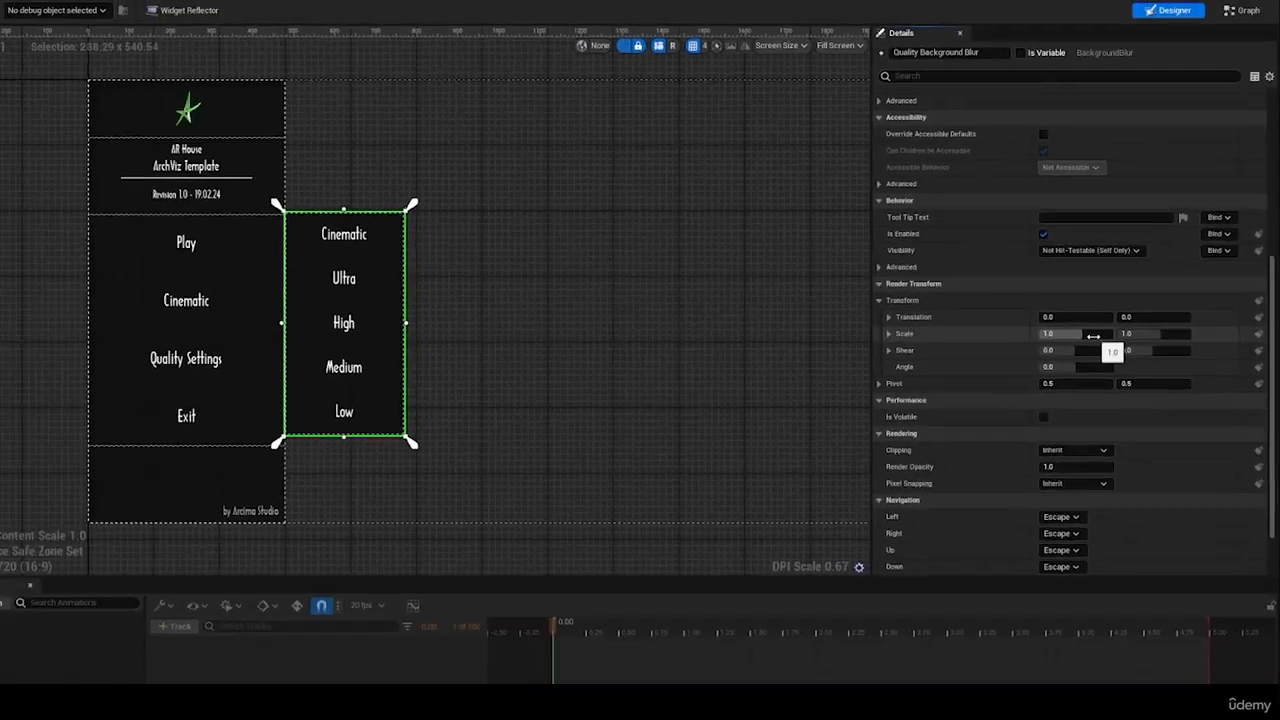
{"action": "left_click_drag", "start_coordinate": [976, 443], "coordinate": [960, 443]}
{"action": "left_click_drag", "start_coordinate": [1112, 301], "coordinate": [1120, 301]}
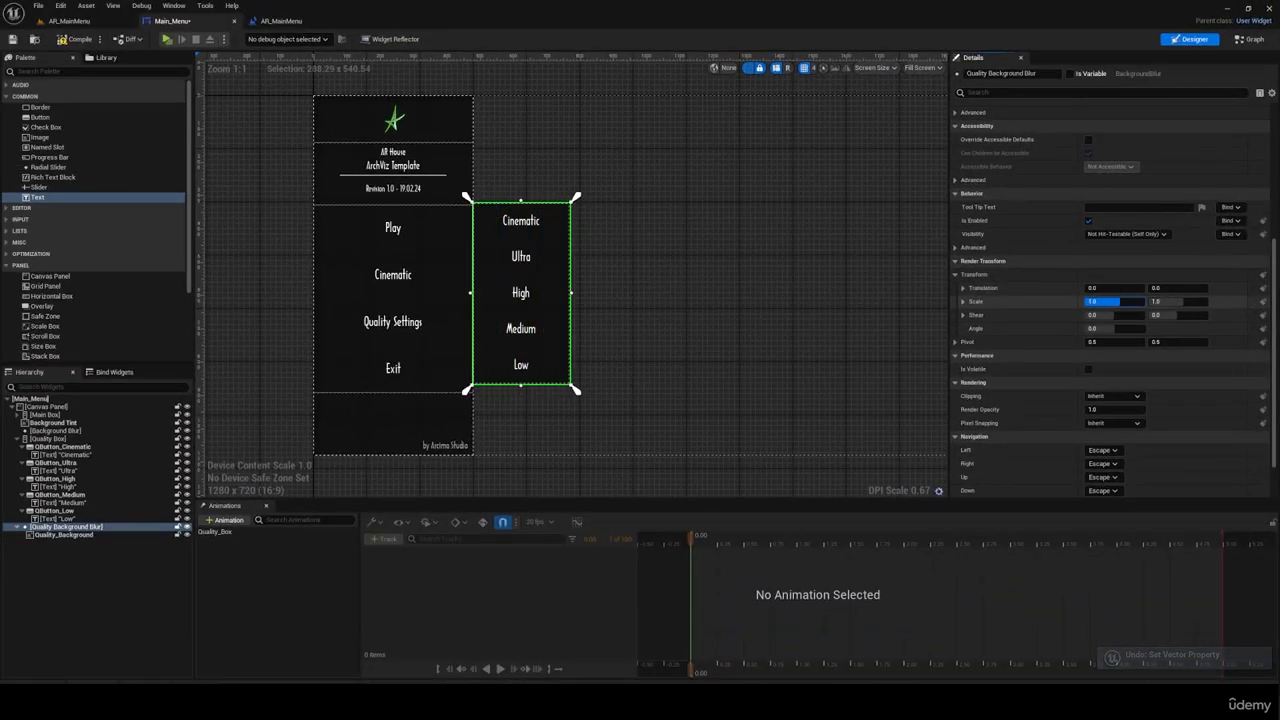
{"action": "key", "text": "ctrl+z"}
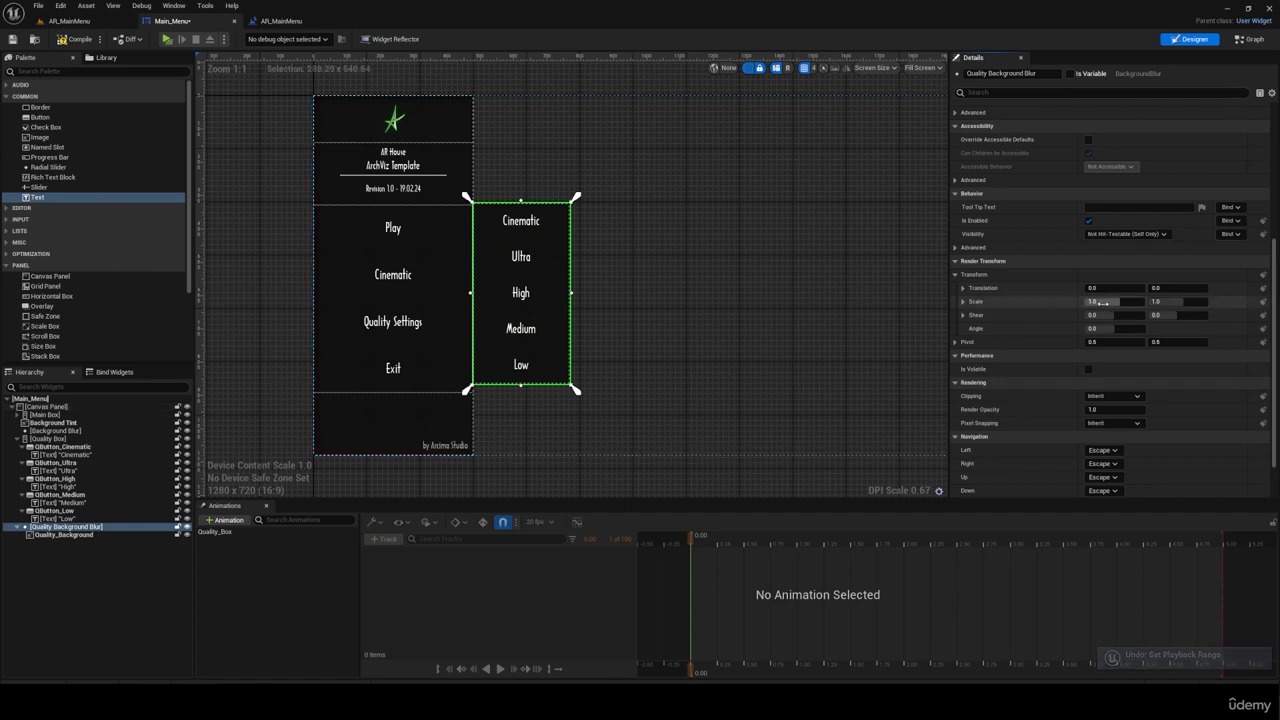
{"action": "left_click_drag", "start_coordinate": [1118, 302], "coordinate": [1110, 301]}
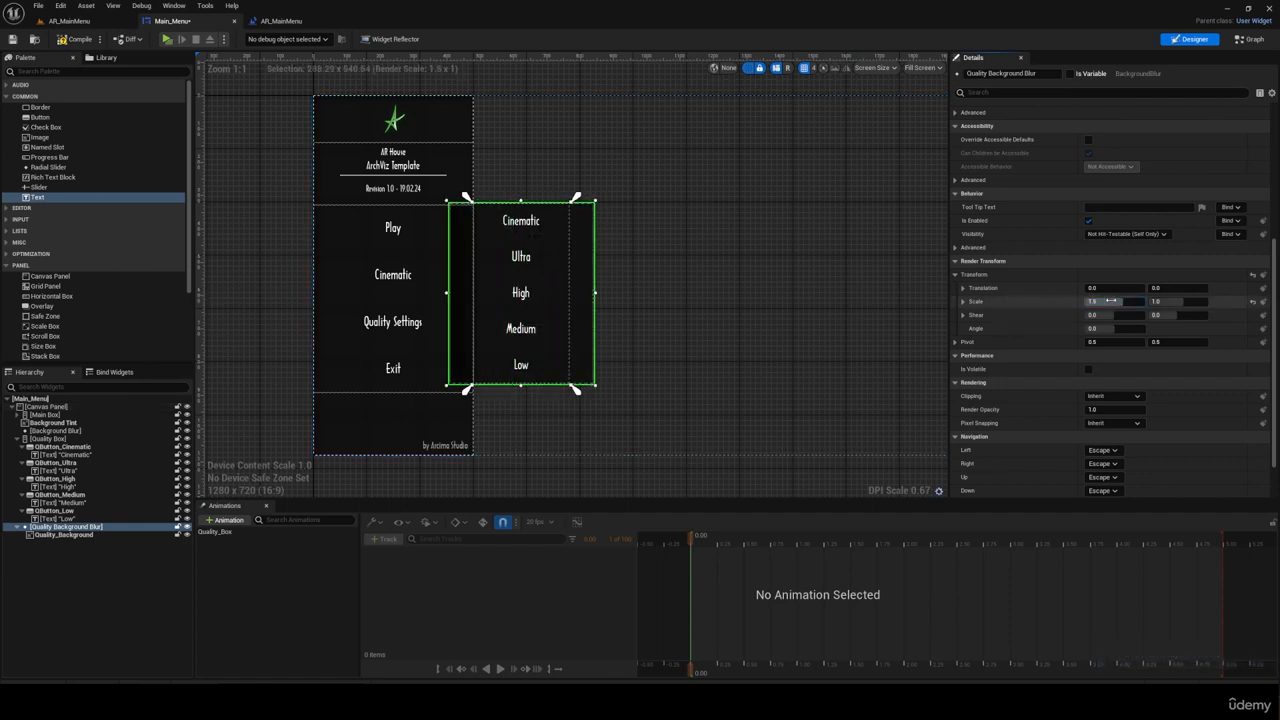
{"action": "key", "text": "ctrl+z"}
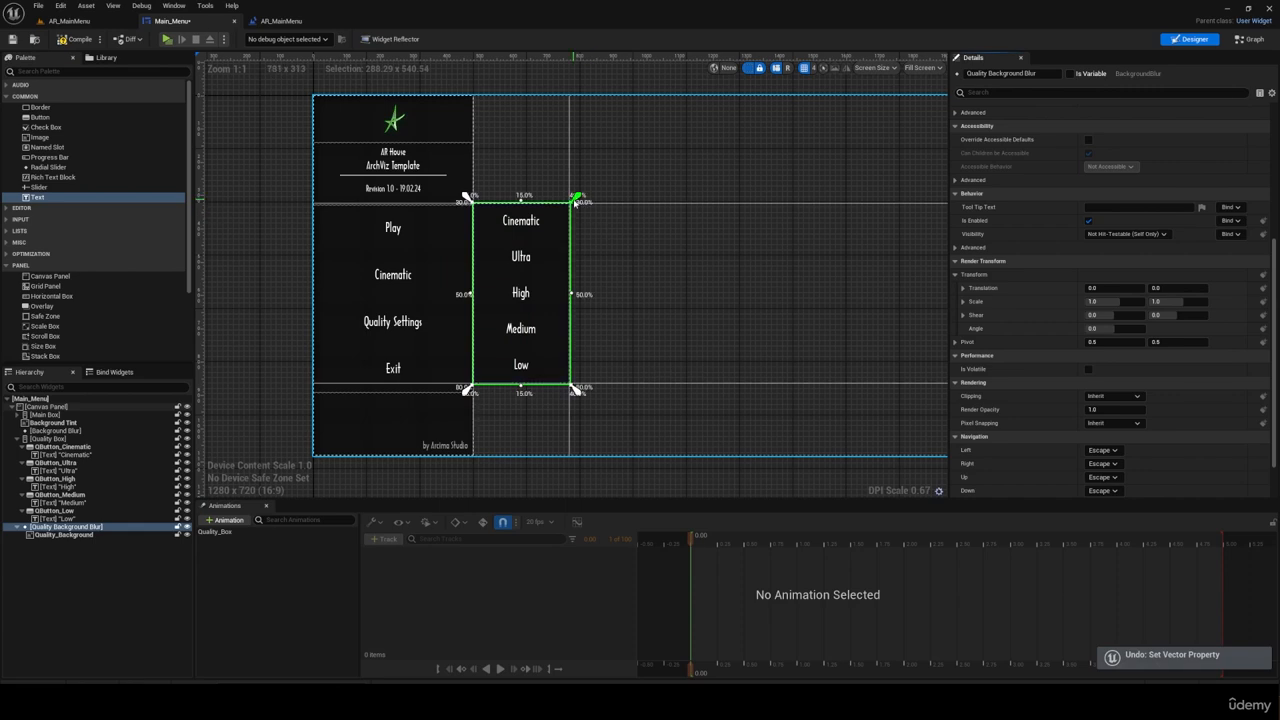
Step: Try scaling the Quality Background Blur horizontally with its horizontal pivot set to 0, and undo the change
{"action": "scroll", "coordinate": [1110, 400], "scroll_direction": "up", "scroll_amount": 3}
{"action": "left_click", "coordinate": [1117, 418]}
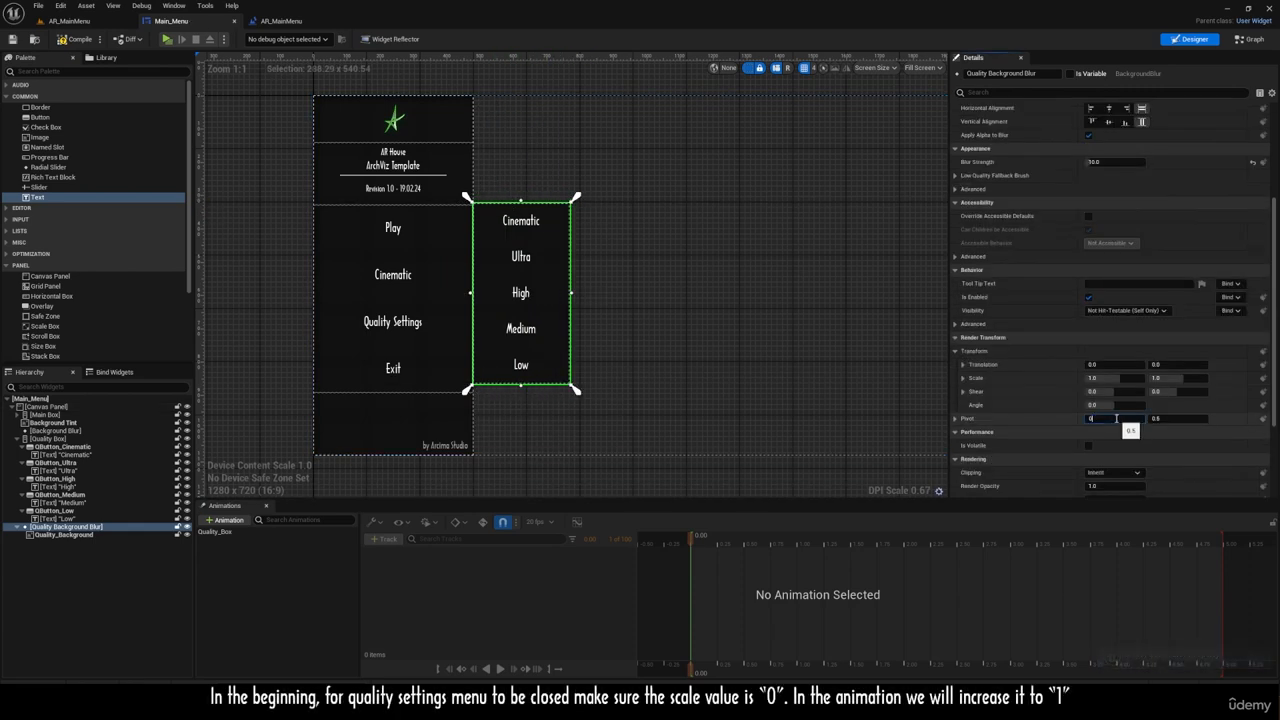
{"action": "mouse_move", "coordinate": [1110, 378]}
{"action": "left_mouse_down"}
{"action": "mouse_move", "coordinate": [1090, 378]}
{"action": "mouse_move", "coordinate": [1125, 378]}
{"action": "mouse_move", "coordinate": [1098, 378]}
{"action": "left_mouse_up"}
{"action": "key", "text": "ctrl+z"}
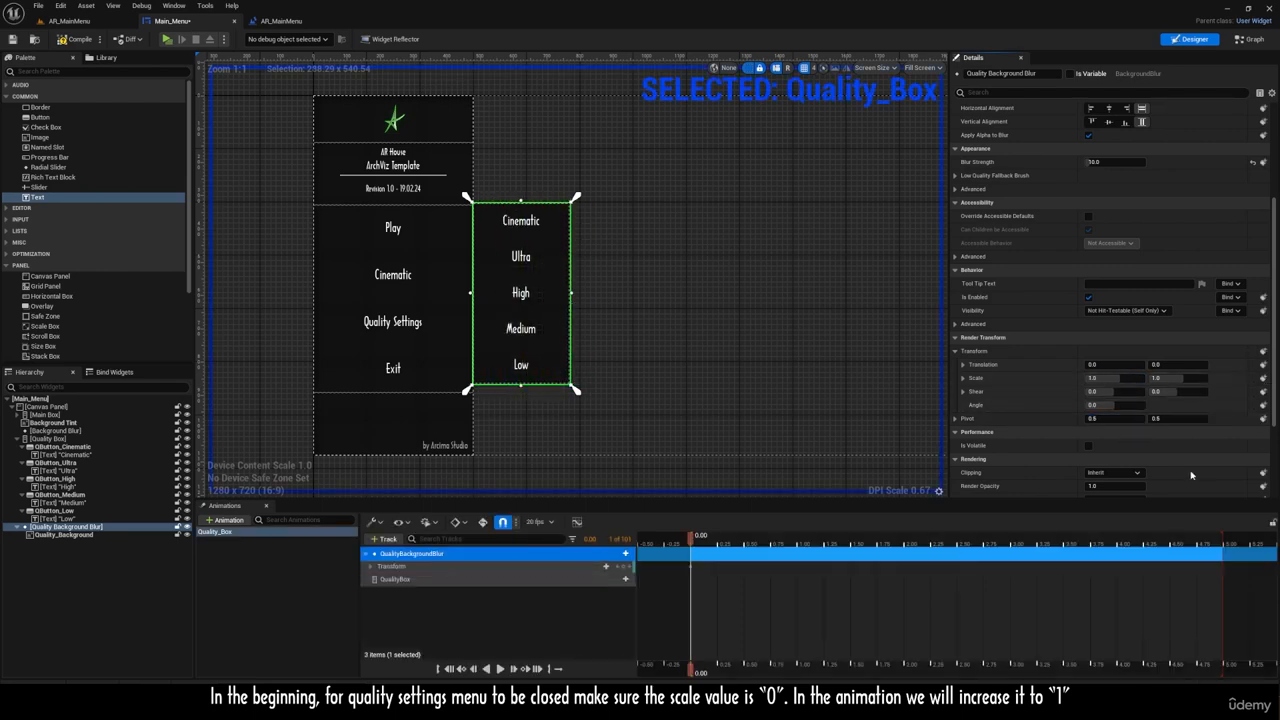
Step: Shorten the Quality_Box animation to 1 second and key the Quality Background Blur's vertical scale at 0 at the start and 1 at the end
{"action": "left_click_drag", "start_coordinate": [1220, 533], "coordinate": [800, 552]}
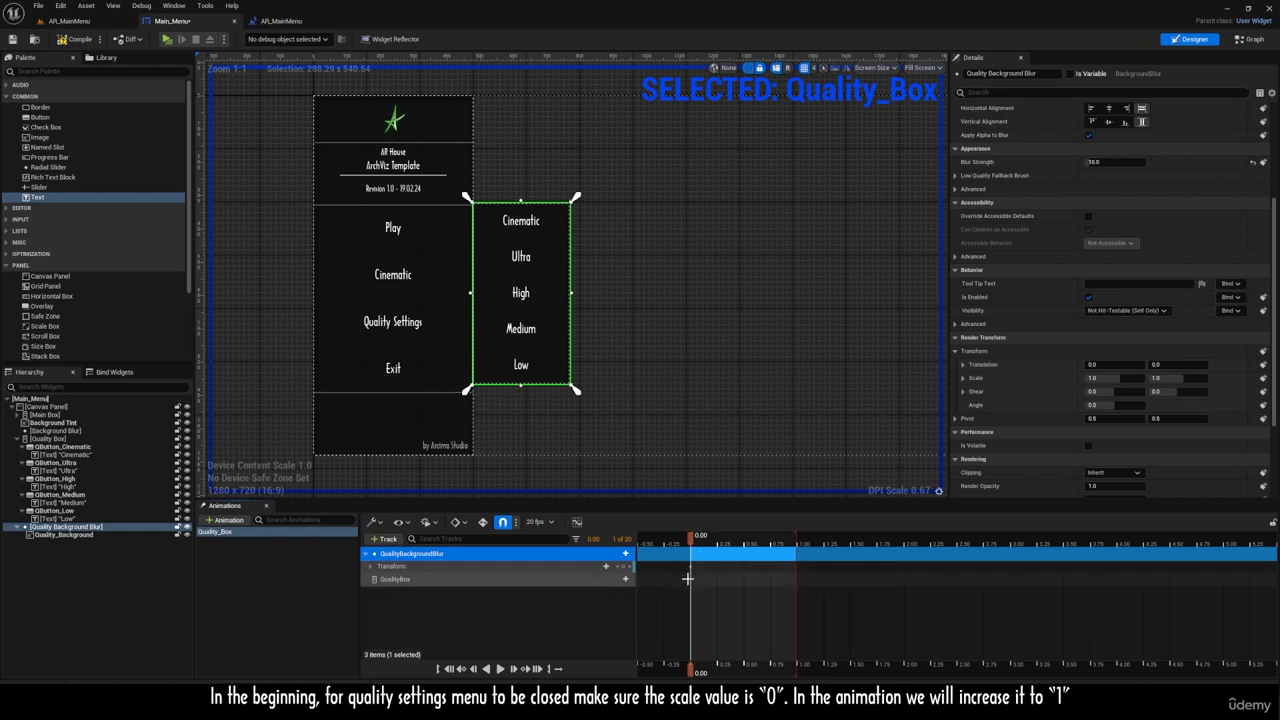
{"action": "left_click_drag", "start_coordinate": [692, 567], "coordinate": [797, 567]}
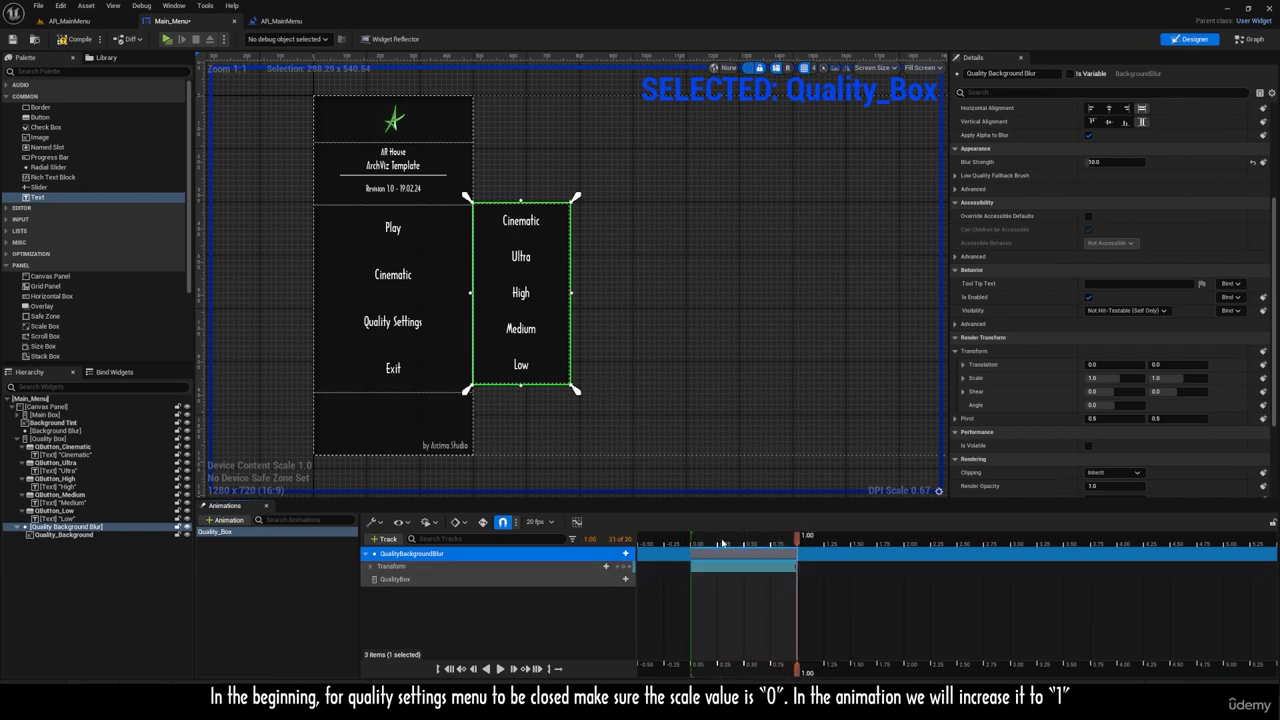
{"action": "left_click_drag", "start_coordinate": [1180, 379], "coordinate": [1164, 379]}
{"action": "left_click", "coordinate": [1180, 379]}
{"action": "type", "text": "0"}
{"action": "key", "text": "Return"}
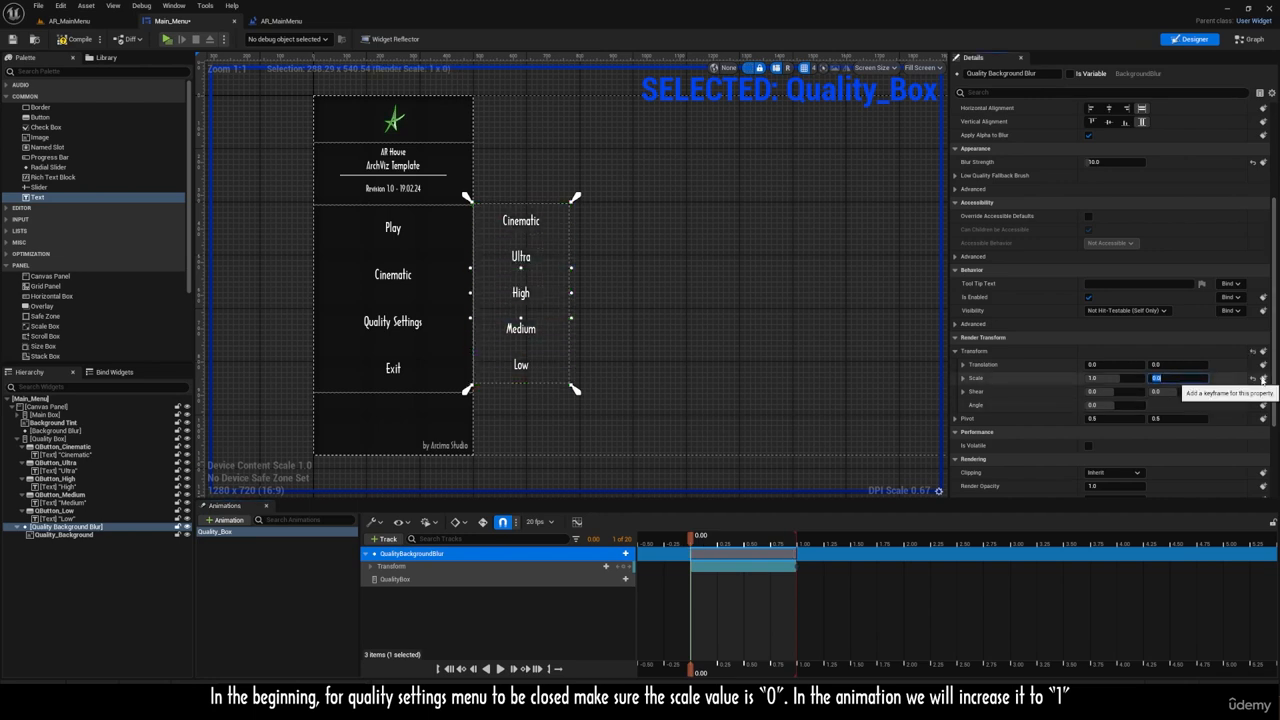
{"action": "mouse_move", "coordinate": [692, 541]}
{"action": "left_mouse_down"}
{"action": "mouse_move", "coordinate": [798, 543]}
{"action": "mouse_move", "coordinate": [691, 542]}
{"action": "left_mouse_up"}
Step: Key the Quality Box's scale at both ends of the animation, with a vertical scale of 0 at the start
{"action": "left_click", "coordinate": [410, 580]}
{"action": "left_click", "coordinate": [1263, 257]}
{"action": "left_click", "coordinate": [1180, 258]}
{"action": "type", "text": "0"}
{"action": "key", "text": "Return"}
{"action": "left_click", "coordinate": [1263, 257]}
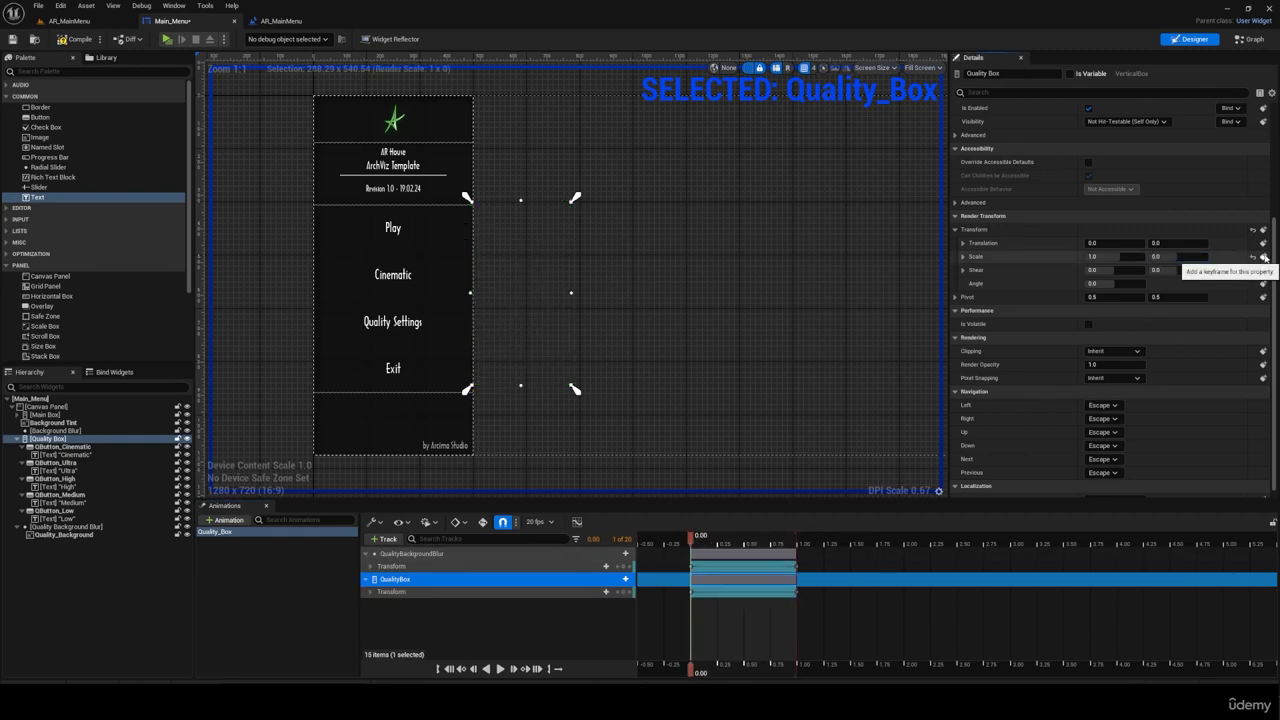
Step: Preview the Quality_Box animation and save the Main_Menu widget
{"action": "key", "text": "space"}
{"action": "key", "text": "ctrl+s"}
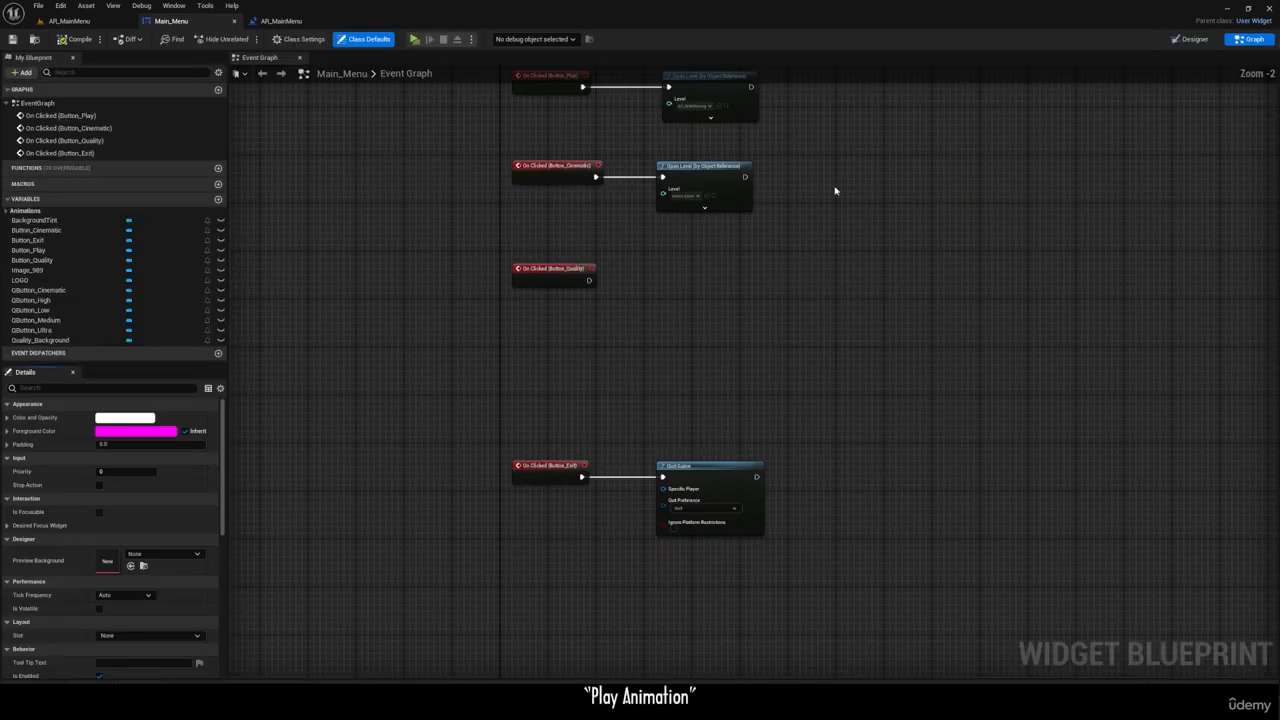
{"action": "scroll", "coordinate": [515, 394], "scroll_direction": "up", "scroll_amount": 4}
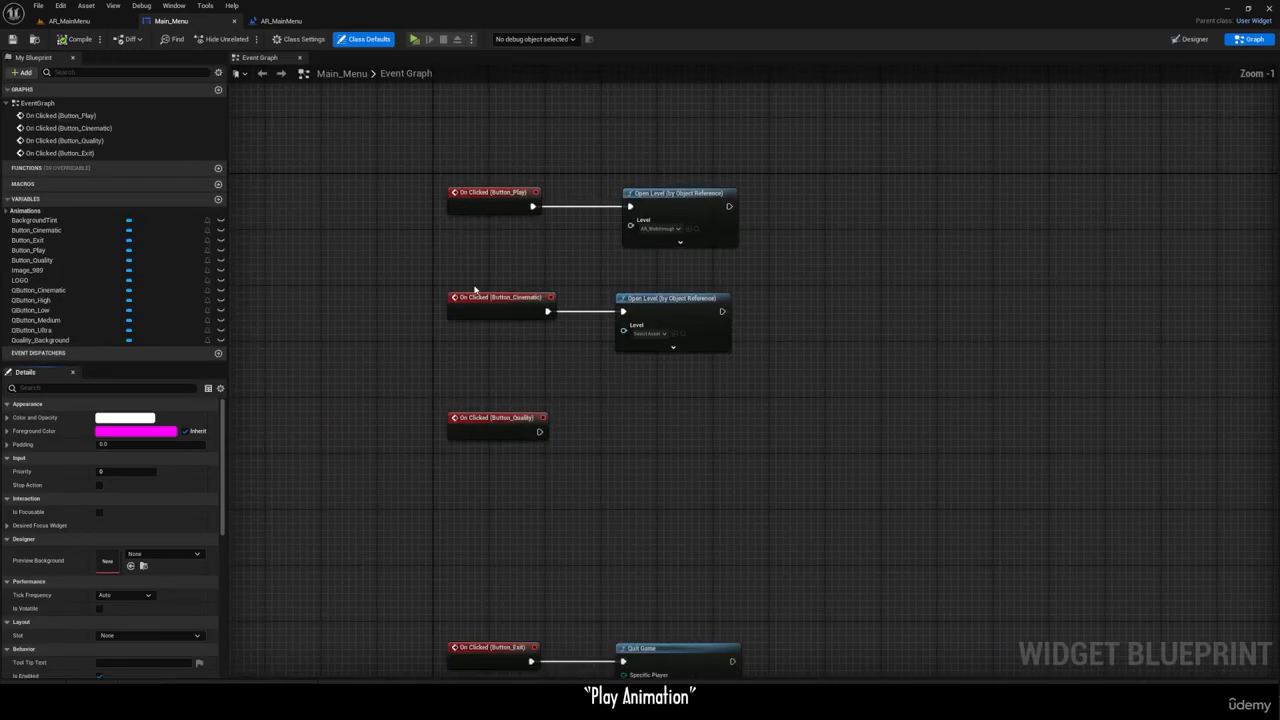
Step: Add a Play Animation node in the Event Graph, executed by the On Clicked (Button_Quality) event
{"action": "left_click_drag", "start_coordinate": [518, 389], "coordinate": [689, 368]}
{"action": "type", "text": "play anim"}
{"action": "left_click", "coordinate": [690, 447]}
{"action": "left_click", "coordinate": [701, 432]}
{"action": "left_click", "coordinate": [701, 434]}
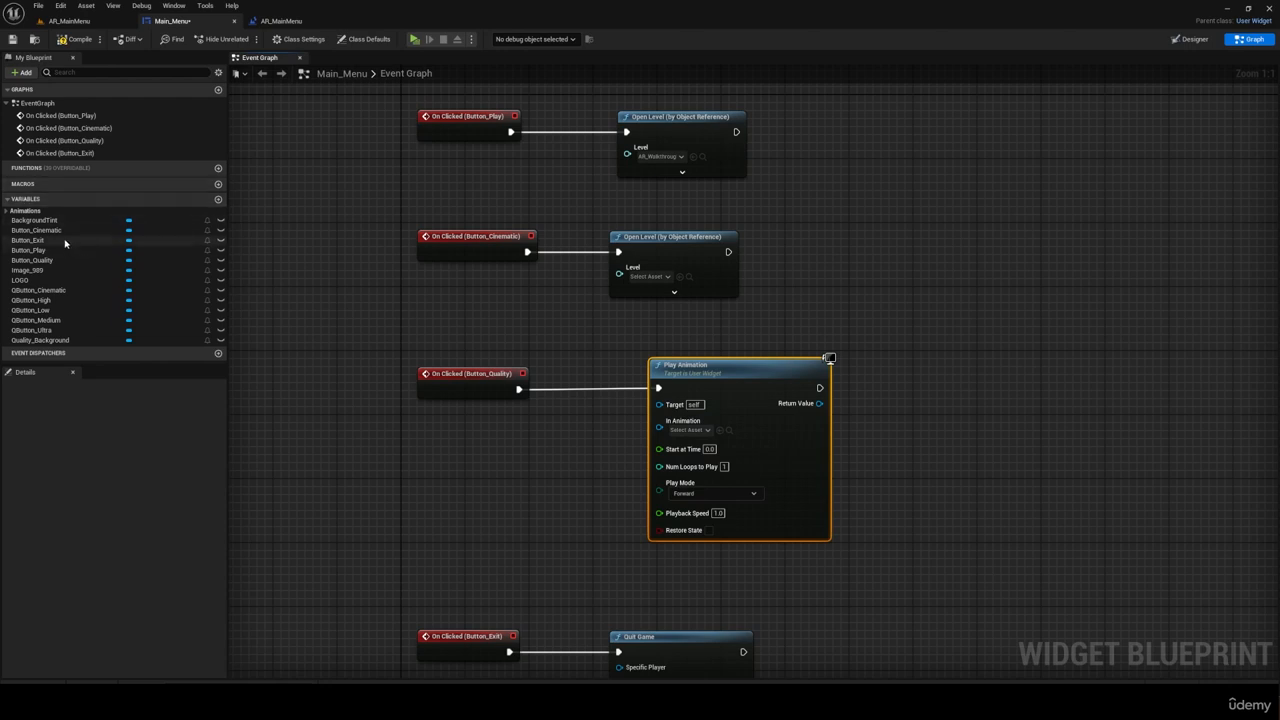
Step: Connect the Quality_Box animation variable to the Play Animation node's In Animation input and tidy its placement
{"action": "left_click_drag", "start_coordinate": [28, 227], "coordinate": [658, 430]}
{"action": "left_click", "coordinate": [528, 452]}
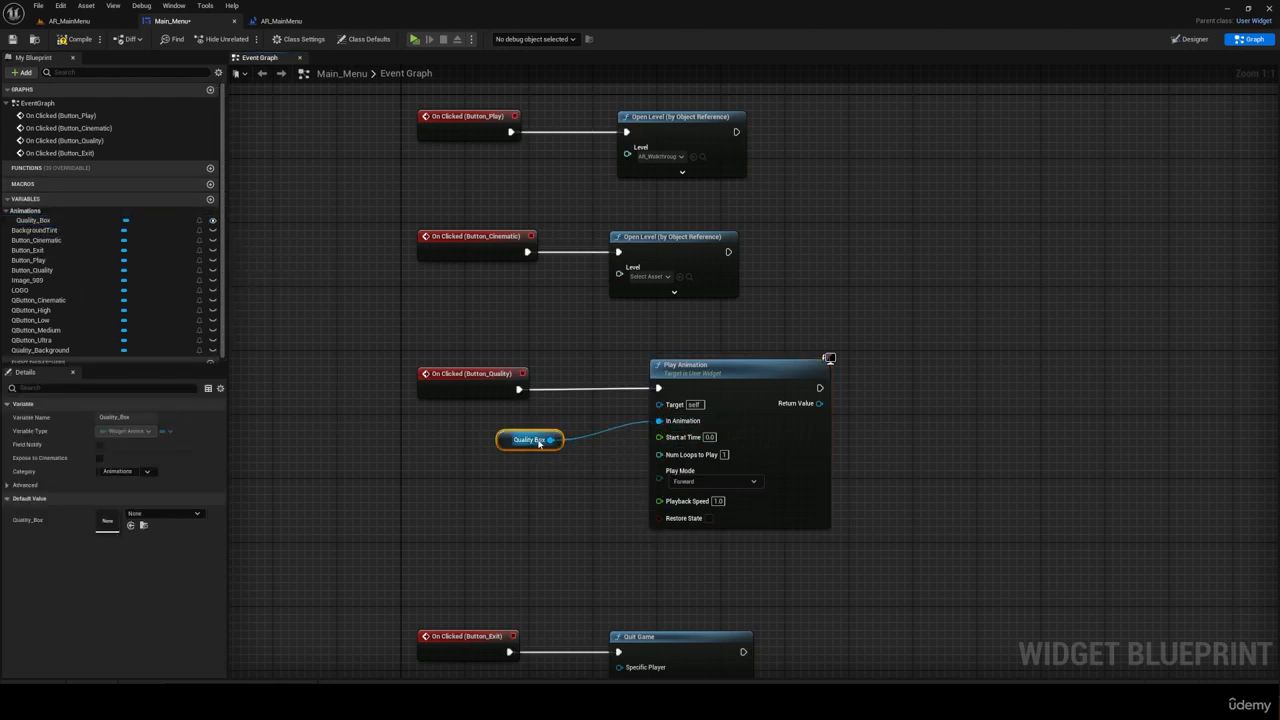
{"action": "scroll", "coordinate": [668, 435], "scroll_direction": "down", "scroll_amount": 1}
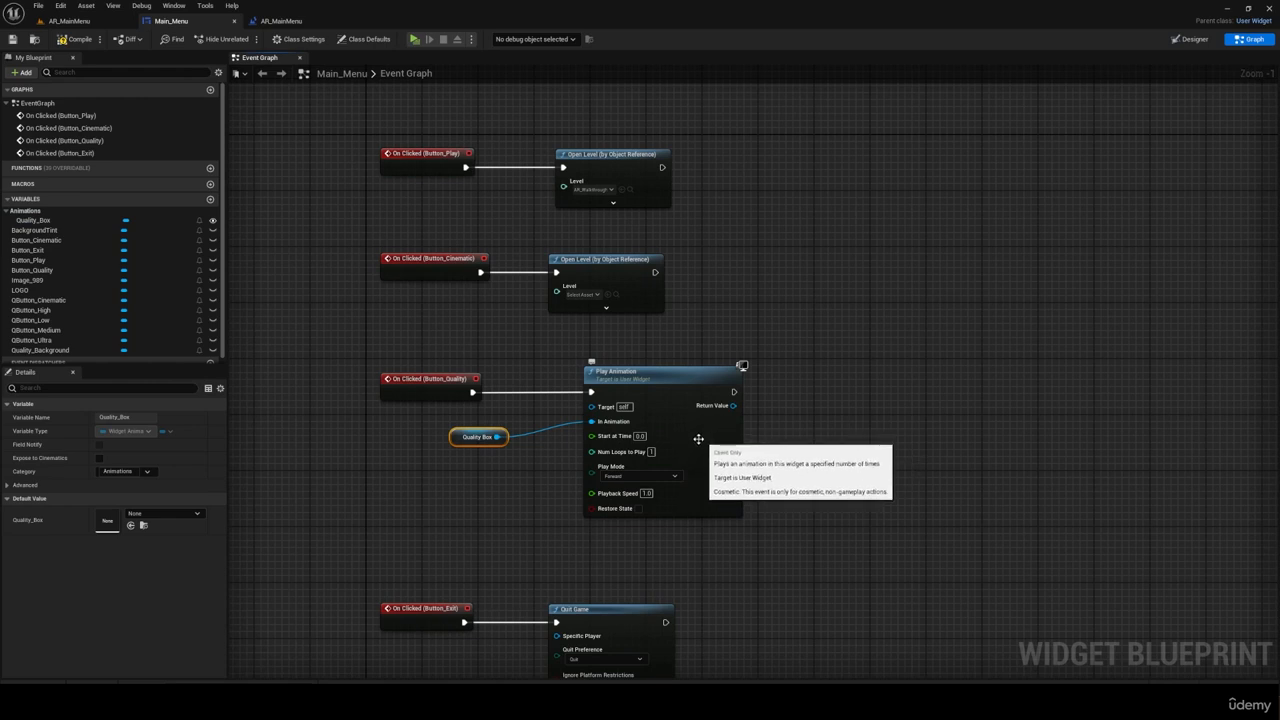
{"action": "left_click_drag", "start_coordinate": [482, 432], "coordinate": [489, 432]}
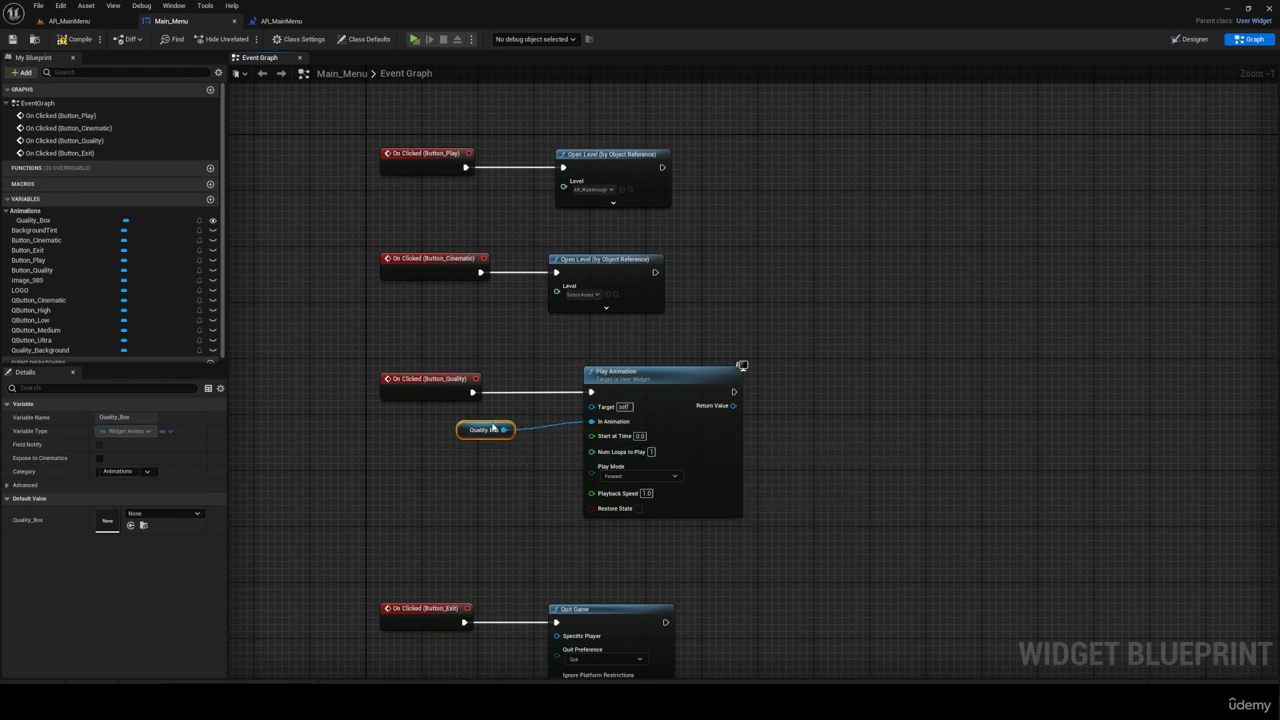
Step: Make room before the Play Animation node and create a Boolean variable named QualityBox_Status
{"action": "scroll", "coordinate": [400, 450], "scroll_direction": "down", "scroll_amount": 2}
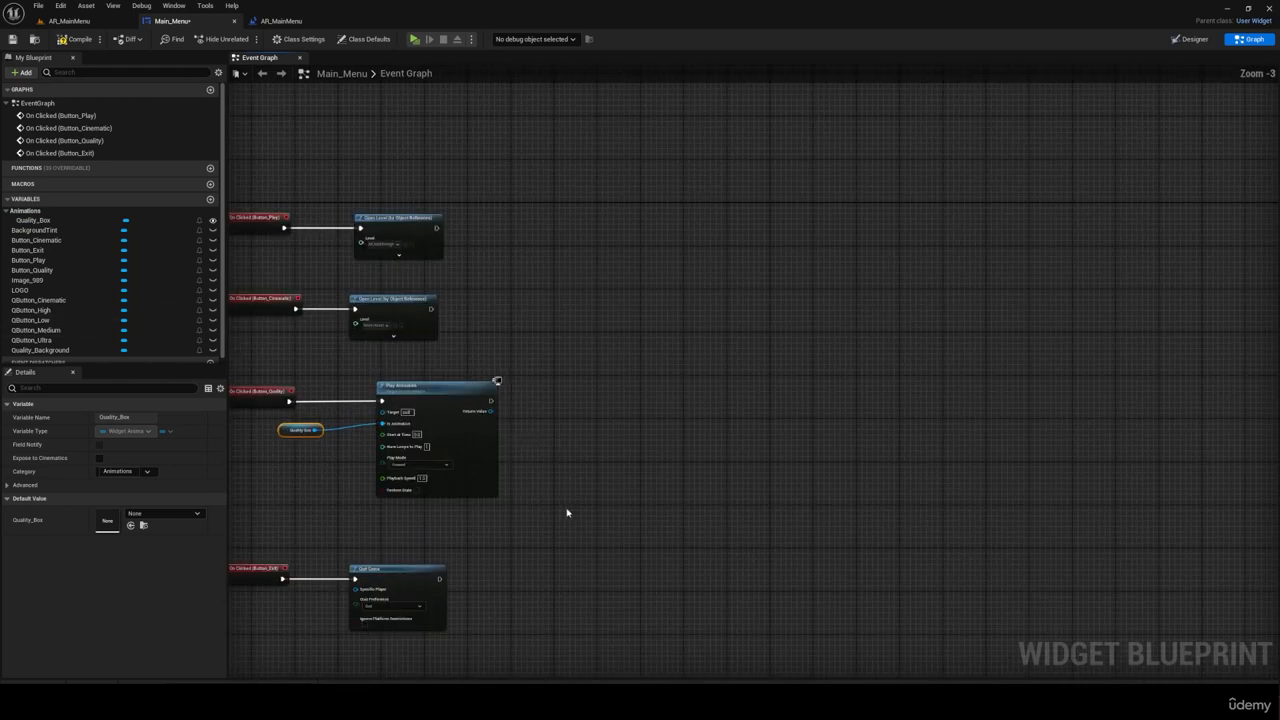
{"action": "left_click_drag", "start_coordinate": [336, 380], "coordinate": [276, 380]}
{"action": "left_click_drag", "start_coordinate": [440, 381], "coordinate": [491, 381]}
{"action": "right_click_drag", "start_coordinate": [491, 381], "coordinate": [561, 369]}
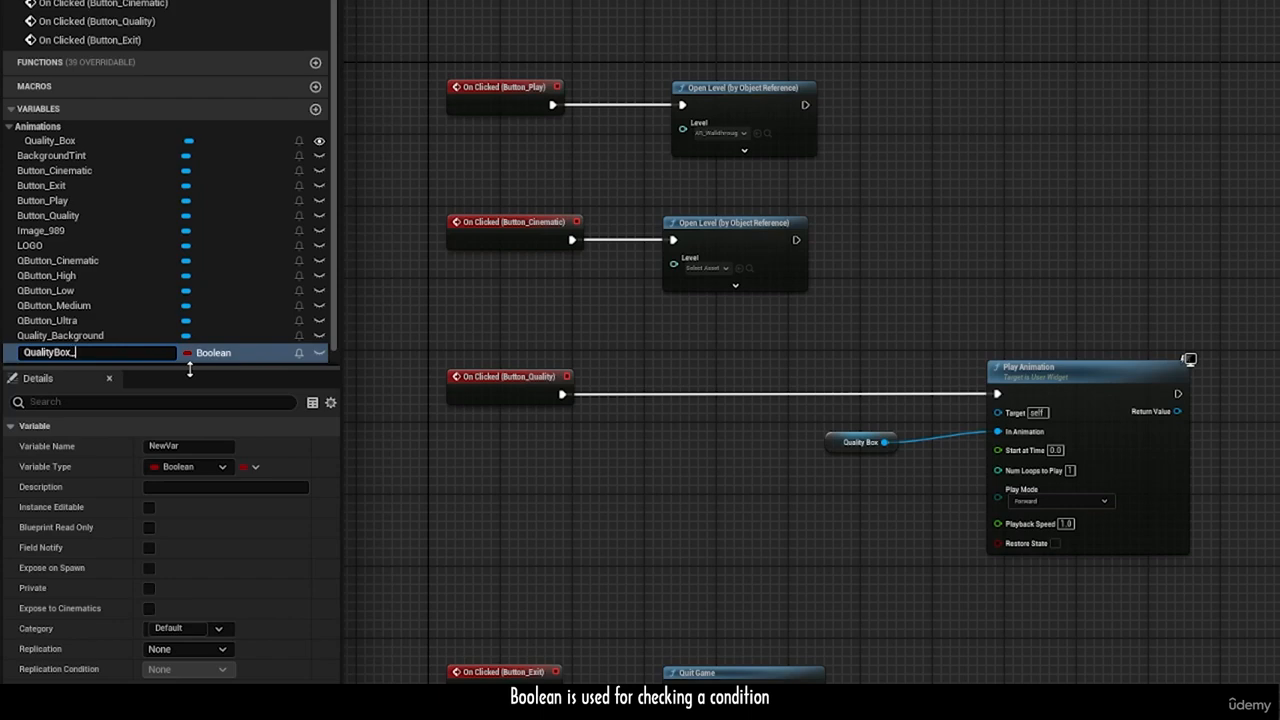
{"action": "type", "text": "Status"}
{"action": "key", "text": "Return"}
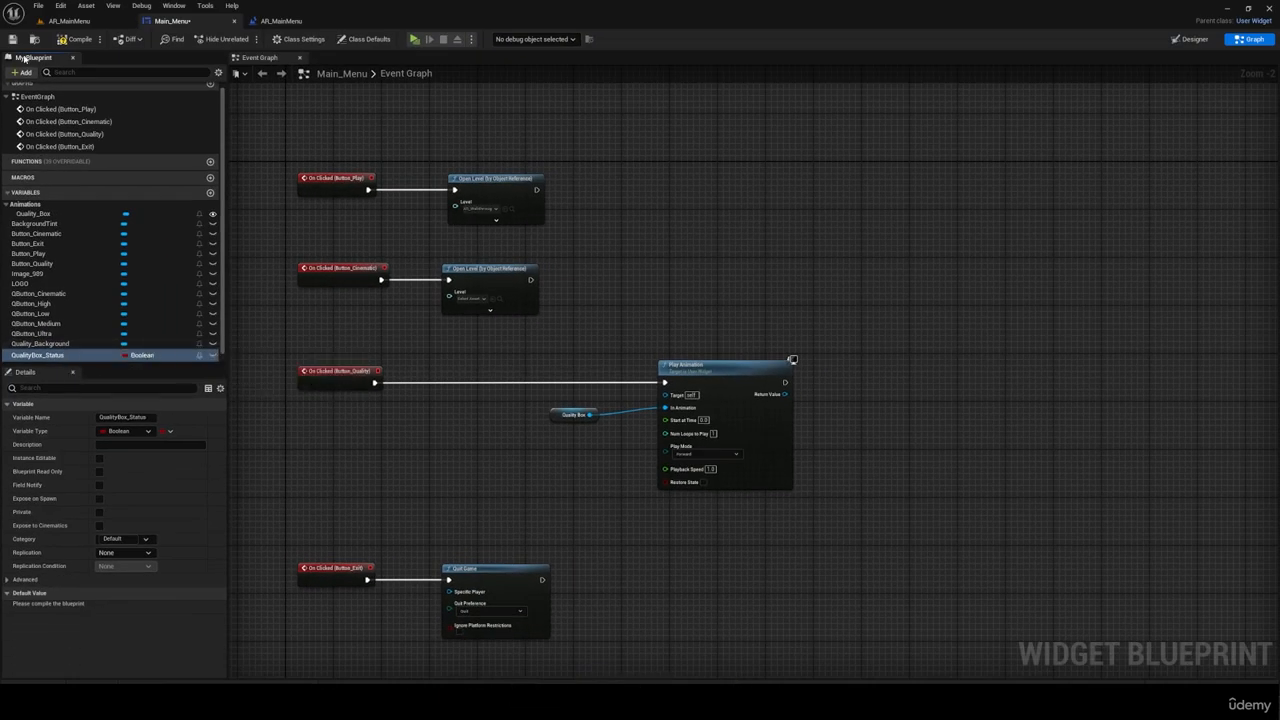
Step: Insert a Branch after On Clicked (Button_Quality), with QualityBox_Status as its Condition and its False output executing Play Animation
{"action": "left_click_drag", "start_coordinate": [72, 357], "coordinate": [379, 428], "text": "ctrl"}
{"action": "scroll", "coordinate": [421, 408], "scroll_direction": "up", "scroll_amount": 2}
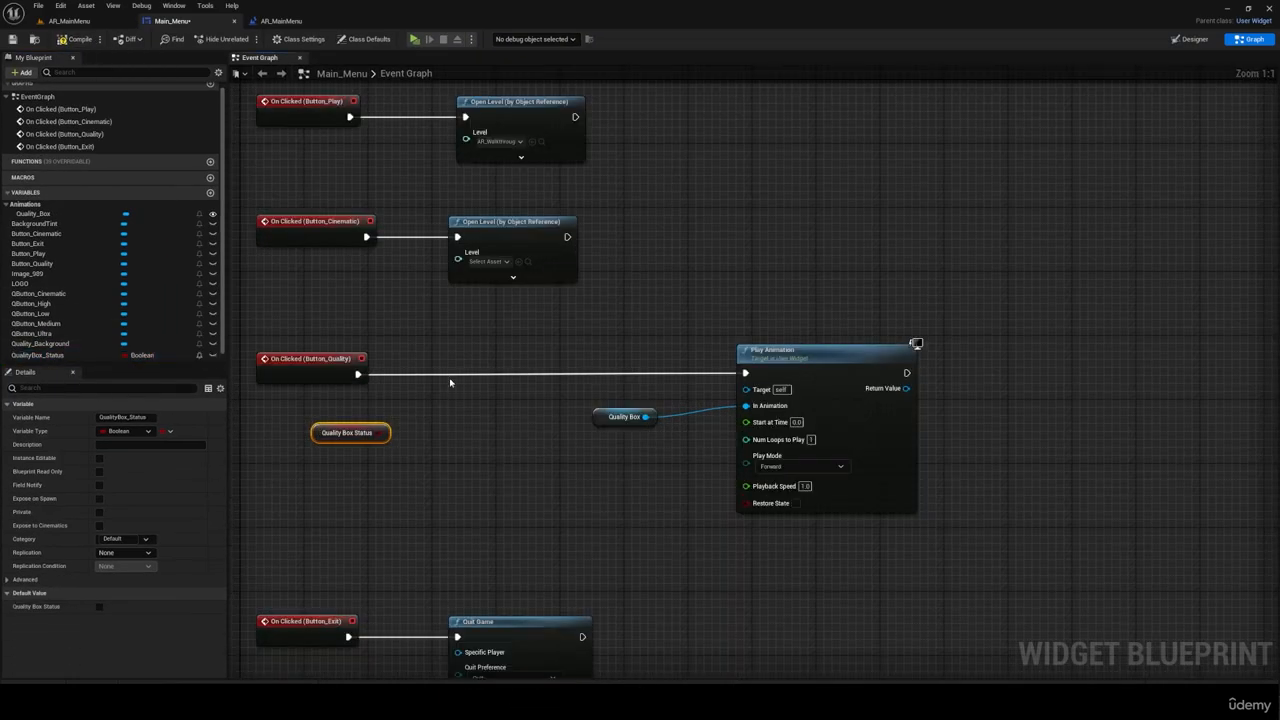
{"action": "key", "text": "b"}
{"action": "left_click", "coordinate": [448, 376]}
{"action": "left_click_drag", "start_coordinate": [358, 375], "coordinate": [455, 391]}
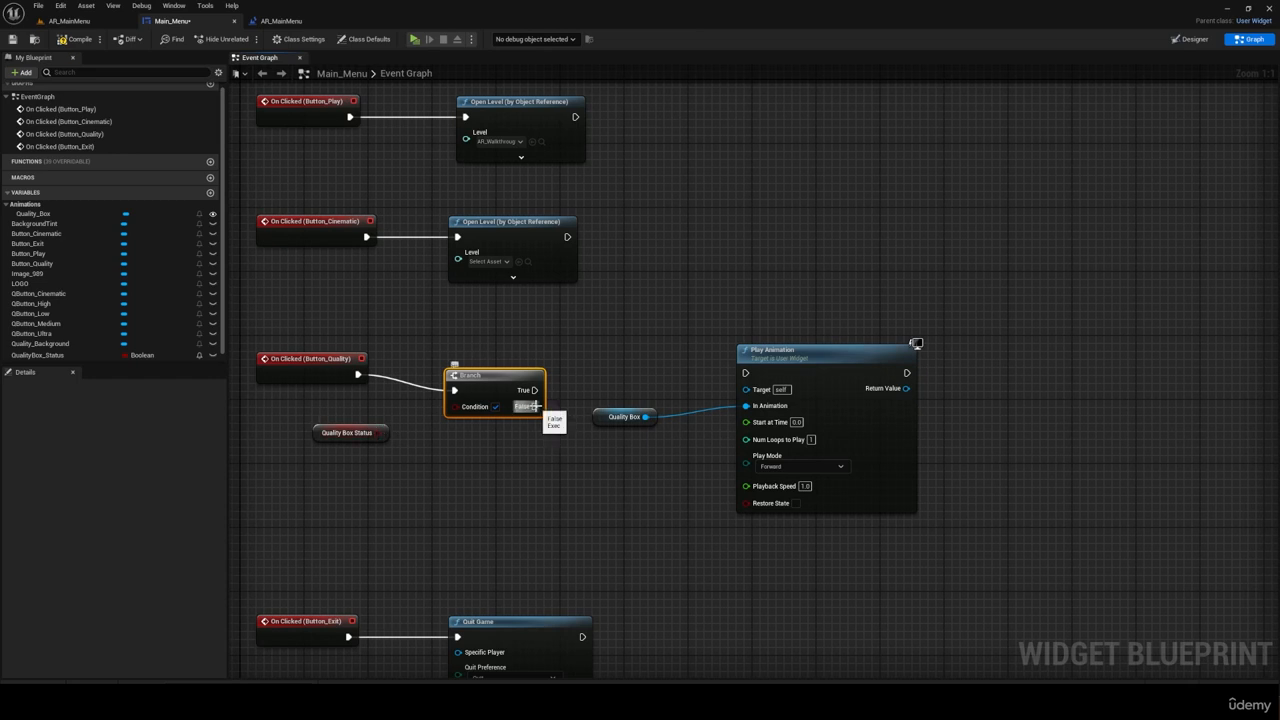
{"action": "left_click_drag", "start_coordinate": [536, 406], "coordinate": [817, 343]}
{"action": "left_click_drag", "start_coordinate": [507, 377], "coordinate": [518, 360]}
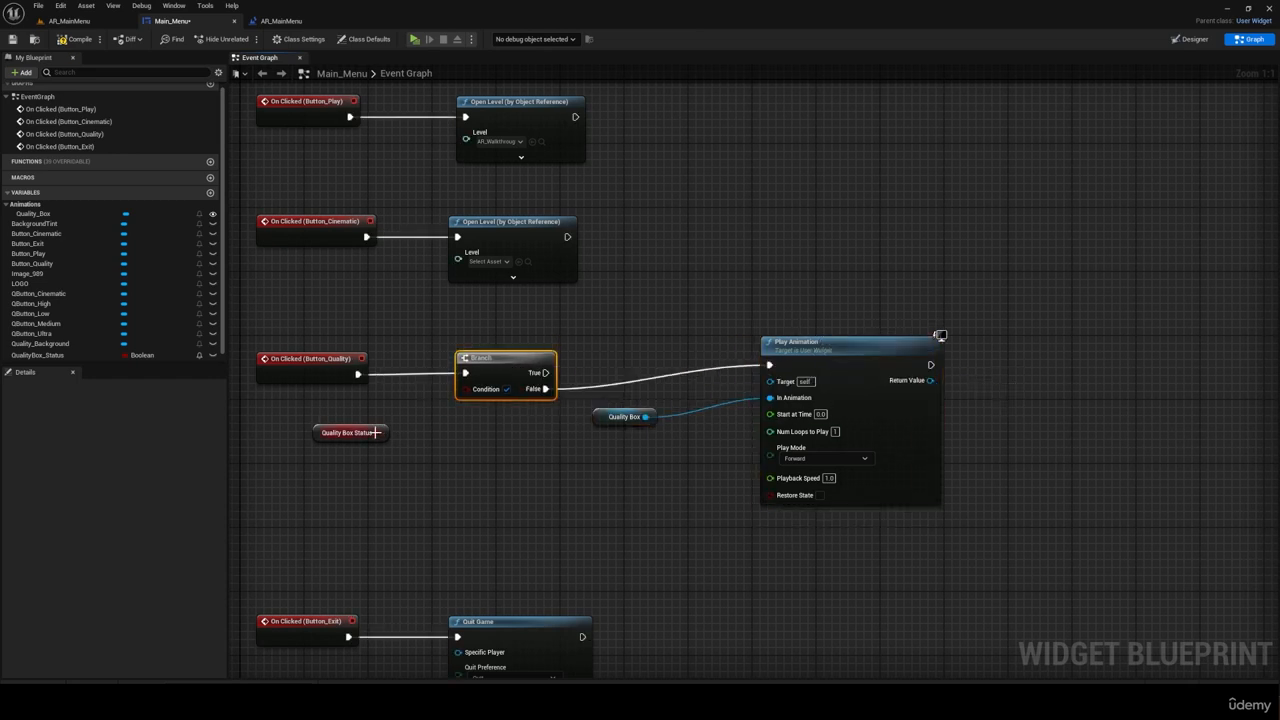
{"action": "left_click_drag", "start_coordinate": [376, 432], "coordinate": [487, 396]}
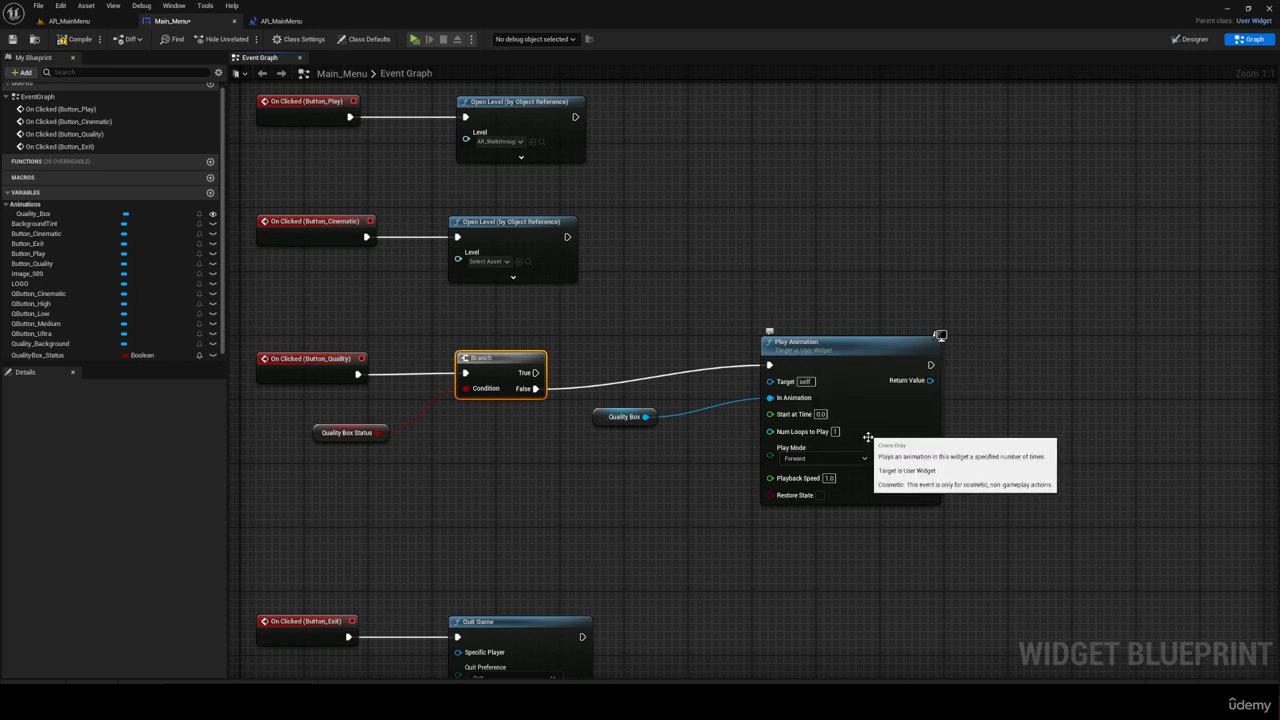
Step: Move the Play Animation and Quality Box nodes lower in the graph and place a duplicate of the pair above them
{"action": "scroll", "coordinate": [646, 476], "scroll_direction": "down", "scroll_amount": 2}
{"action": "left_click_drag", "start_coordinate": [714, 548], "coordinate": [442, 600]}
{"action": "right_click_drag", "start_coordinate": [541, 619], "coordinate": [514, 572]}
{"action": "left_click_drag", "start_coordinate": [549, 507], "coordinate": [549, 597]}
{"action": "left_click_drag", "start_coordinate": [854, 491], "coordinate": [640, 347]}
{"action": "left_click_drag", "start_coordinate": [783, 307], "coordinate": [783, 419]}
{"action": "key", "text": "ctrl+c"}
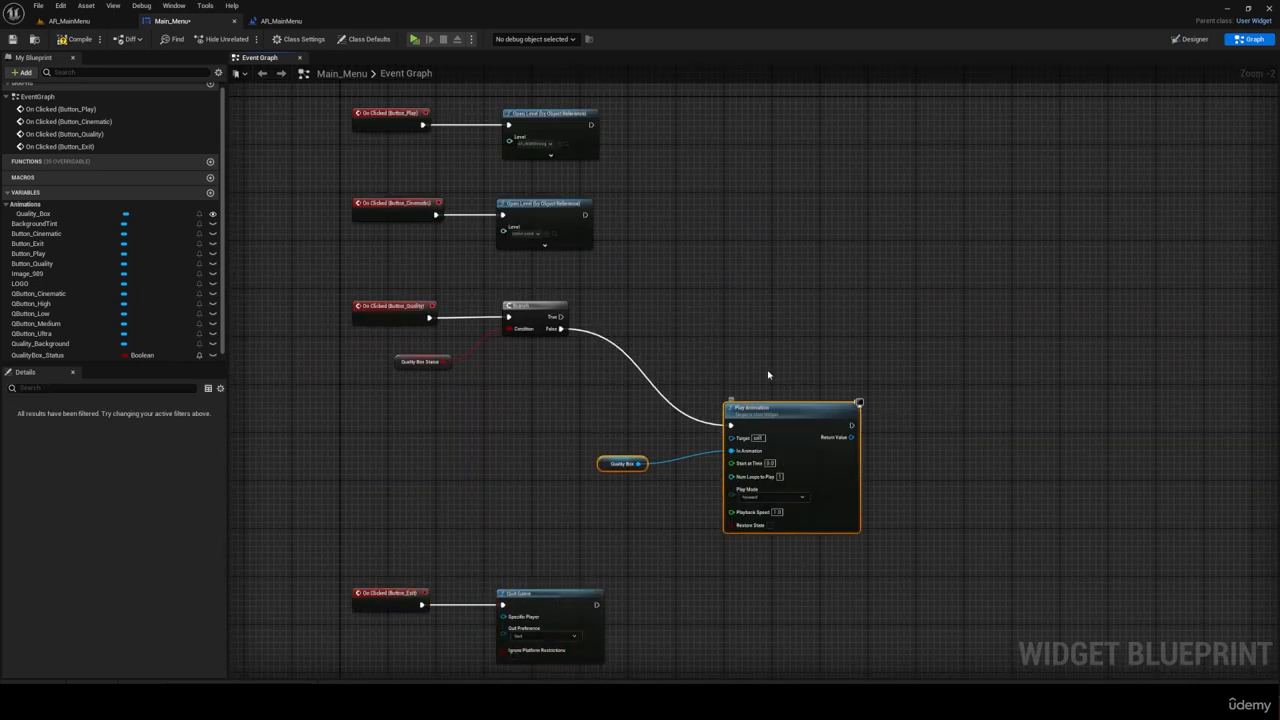
{"action": "key", "text": "ctrl+v"}
{"action": "left_click_drag", "start_coordinate": [770, 254], "coordinate": [747, 265]}
{"action": "left_click", "coordinate": [668, 322]}
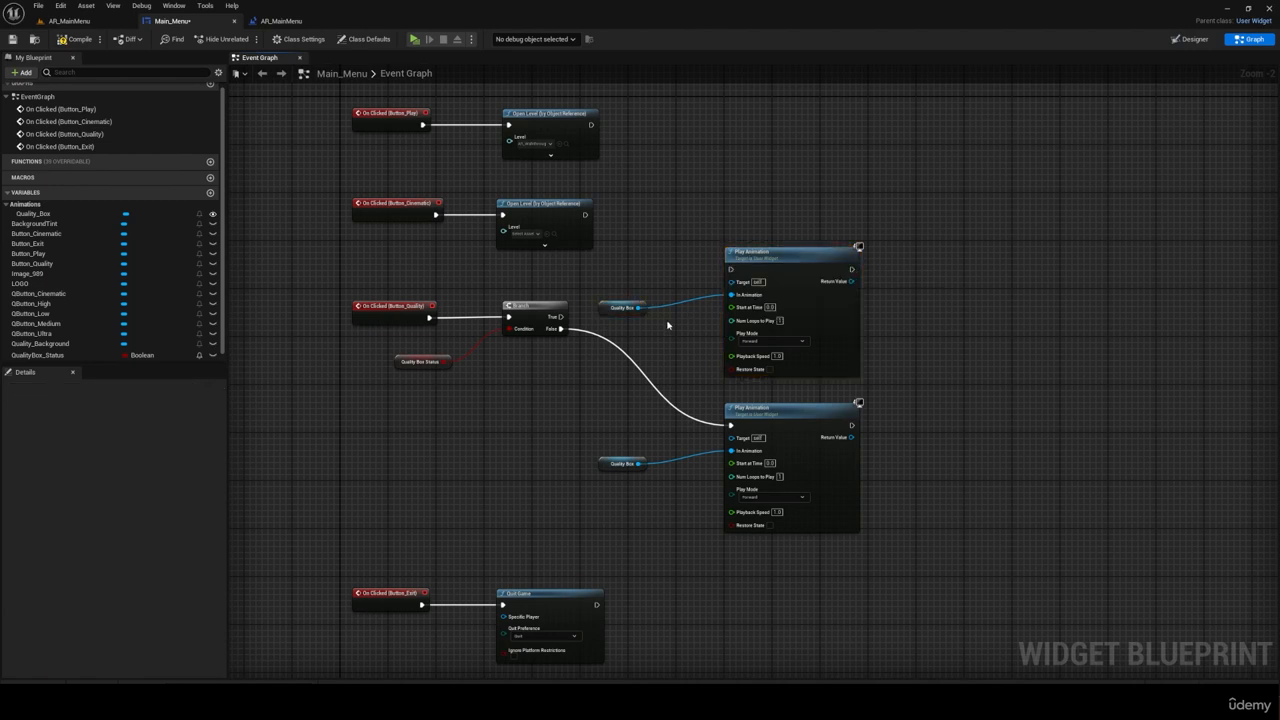
Step: Set the upper Play Animation node's Play Mode to Reverse and execute it from the Branch's True output
{"action": "scroll", "coordinate": [667, 321], "scroll_direction": "up", "scroll_amount": 2}
{"action": "left_click_drag", "start_coordinate": [614, 299], "coordinate": [653, 323]}
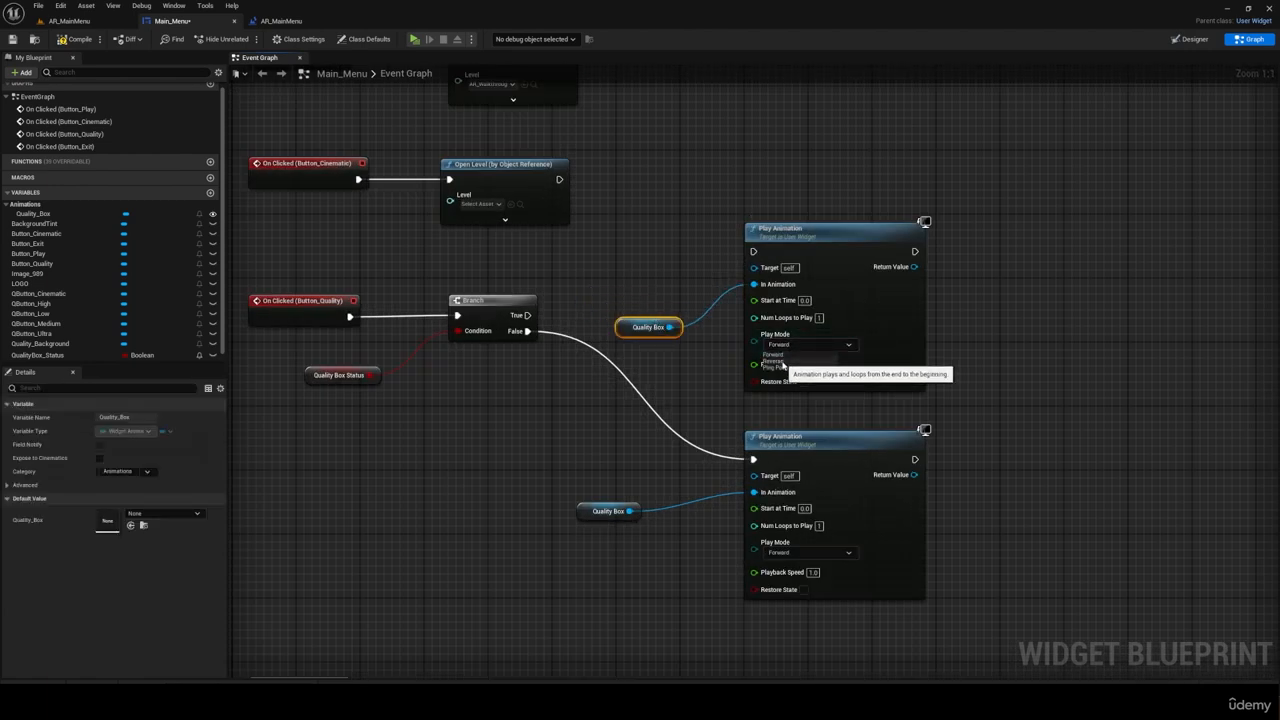
{"action": "left_click", "coordinate": [773, 361]}
{"action": "left_click_drag", "start_coordinate": [528, 315], "coordinate": [753, 251]}
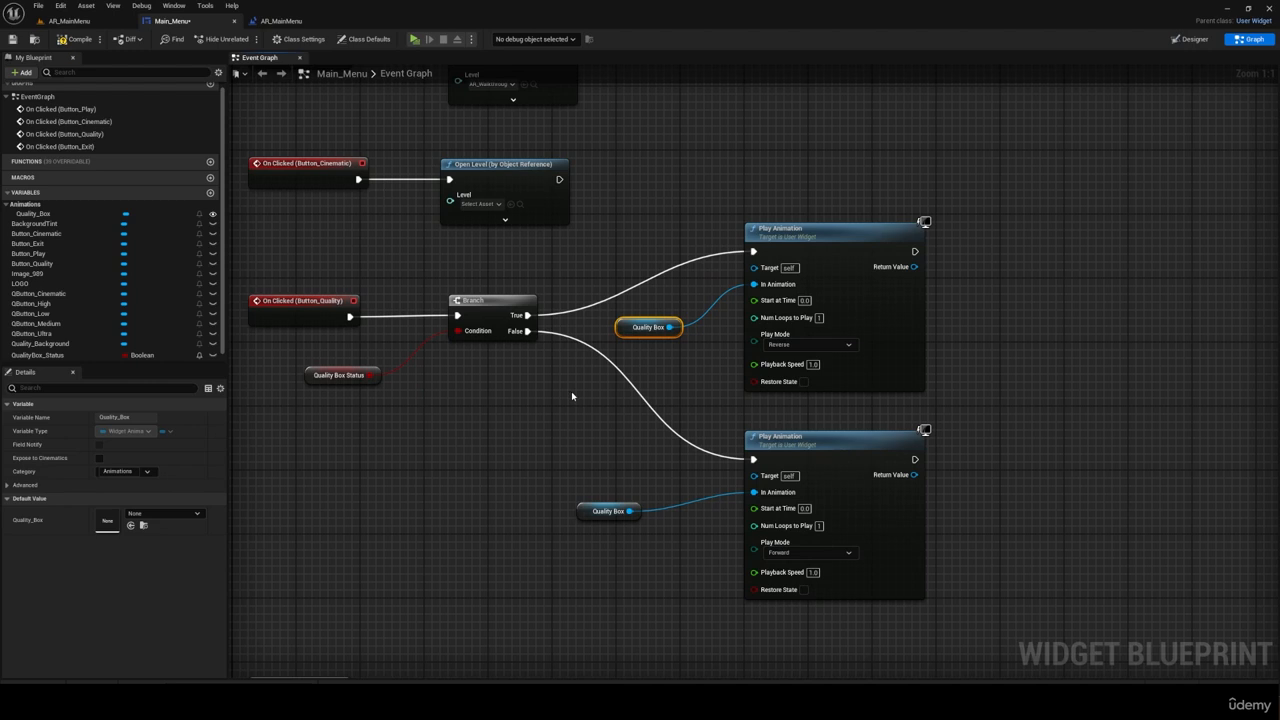
Step: Add a SET QualityBox_Status node after the Forward Play Animation node and set its value to true
{"action": "scroll", "coordinate": [572, 396], "scroll_direction": "down", "scroll_amount": 2}
{"action": "scroll", "coordinate": [826, 346], "scroll_direction": "up", "scroll_amount": 1}
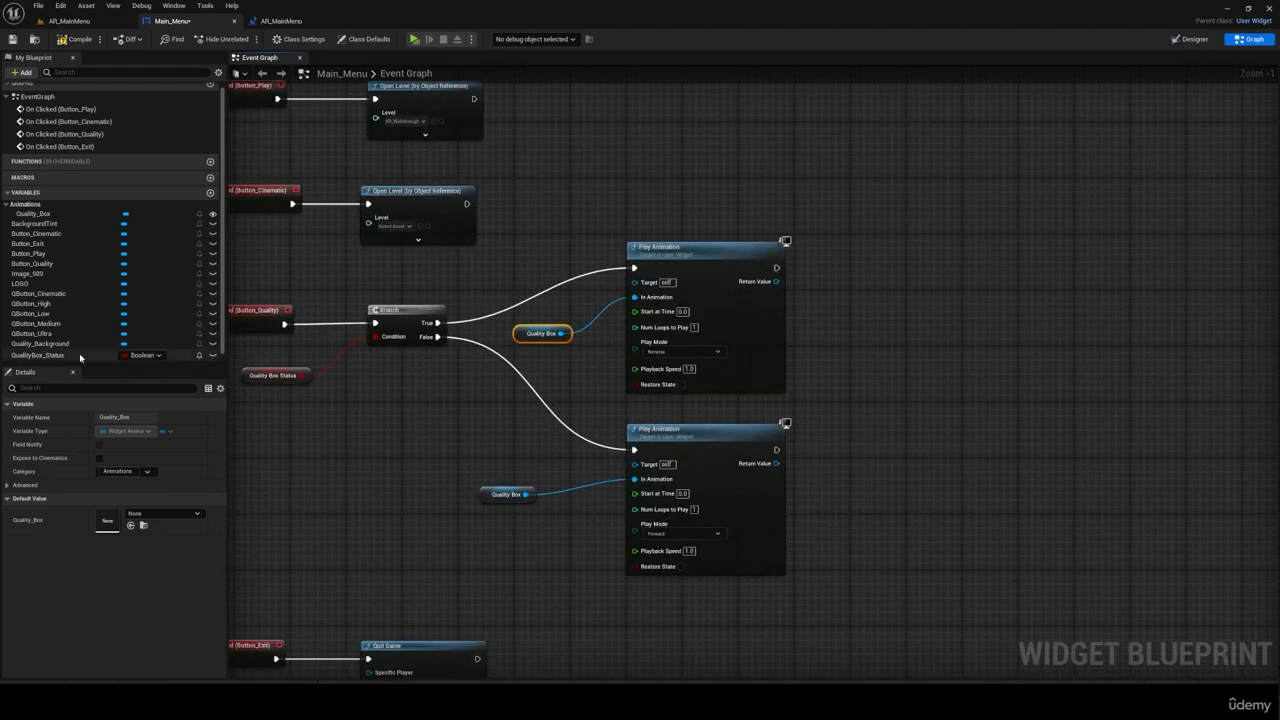
{"action": "left_click_drag", "start_coordinate": [80, 357], "coordinate": [900, 470], "text": "alt"}
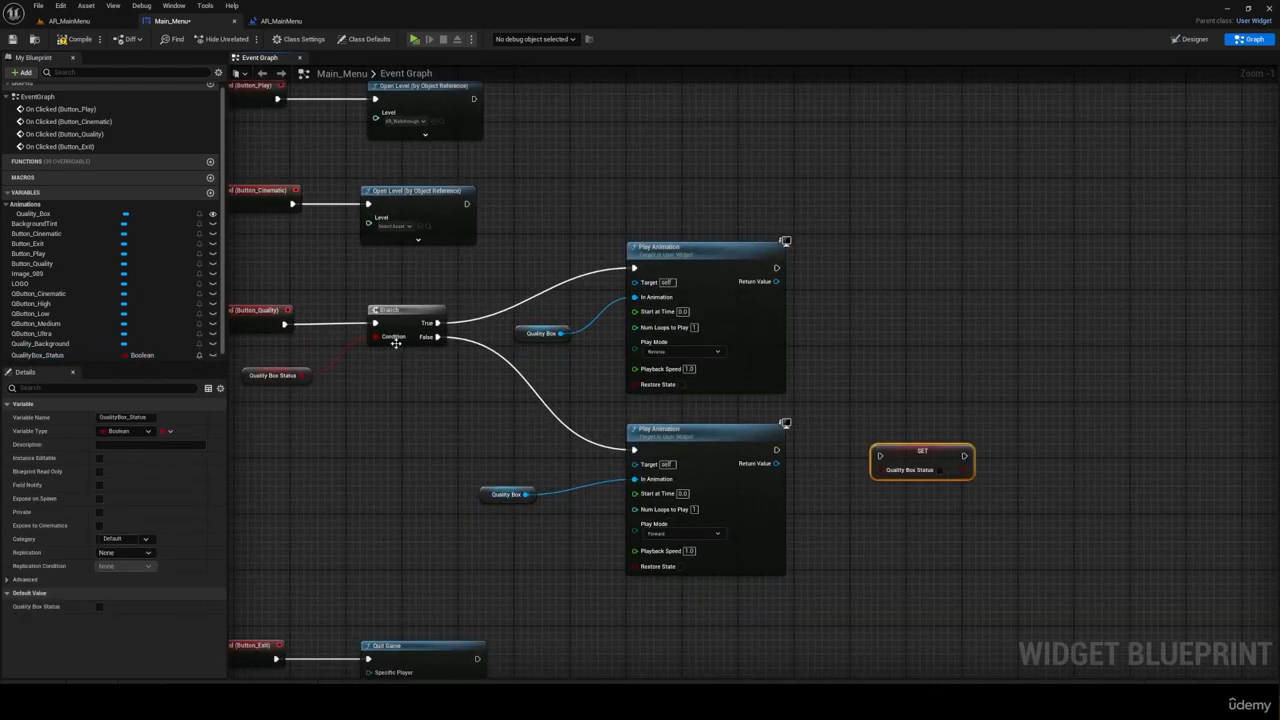
{"action": "left_click_drag", "start_coordinate": [775, 451], "coordinate": [881, 456]}
{"action": "left_click", "coordinate": [946, 462]}
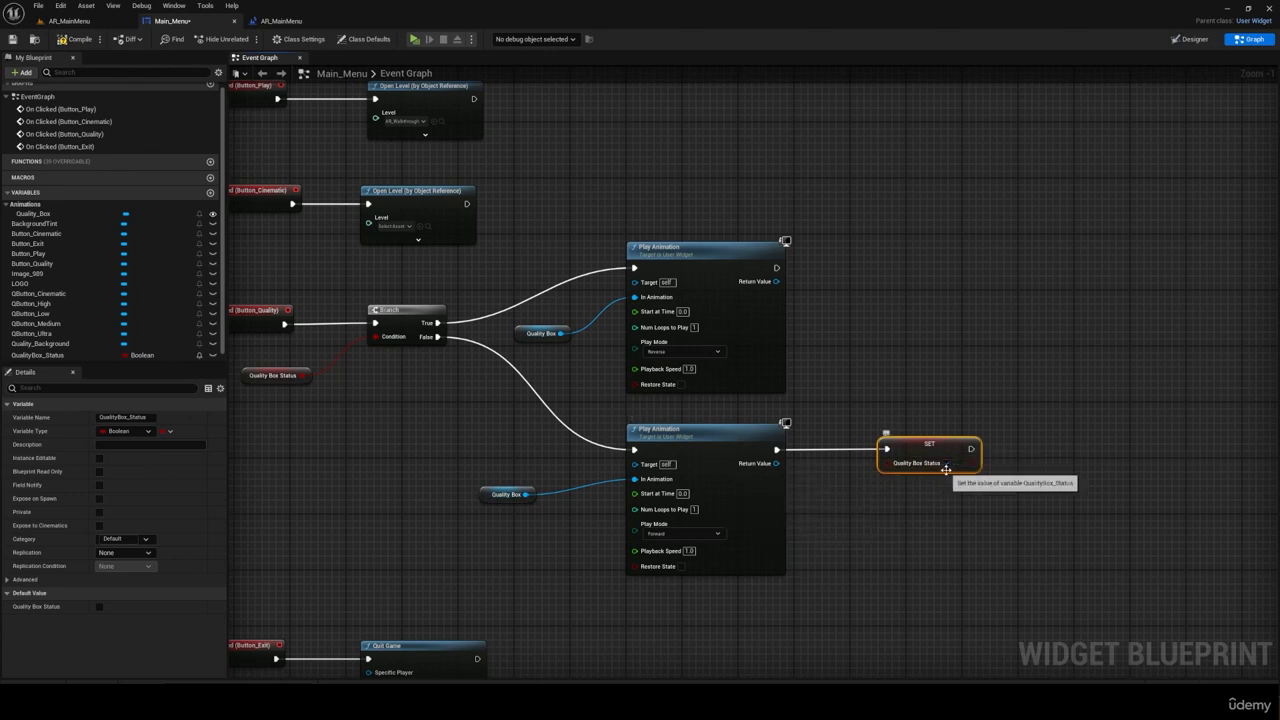
Step: Duplicate the SET node, connect it after the Reverse Play Animation node with its value set to false, and compile the widget
{"action": "key", "text": "ctrl+c"}
{"action": "key", "text": "ctrl+v"}
{"action": "left_click_drag", "start_coordinate": [777, 268], "coordinate": [883, 260]}
{"action": "mouse_move", "coordinate": [925, 254]}
{"action": "left_mouse_down"}
{"action": "mouse_move", "coordinate": [926, 268]}
{"action": "mouse_move", "coordinate": [932, 257]}
{"action": "left_mouse_up"}
{"action": "left_click", "coordinate": [940, 281]}
{"action": "left_click", "coordinate": [85, 42]}
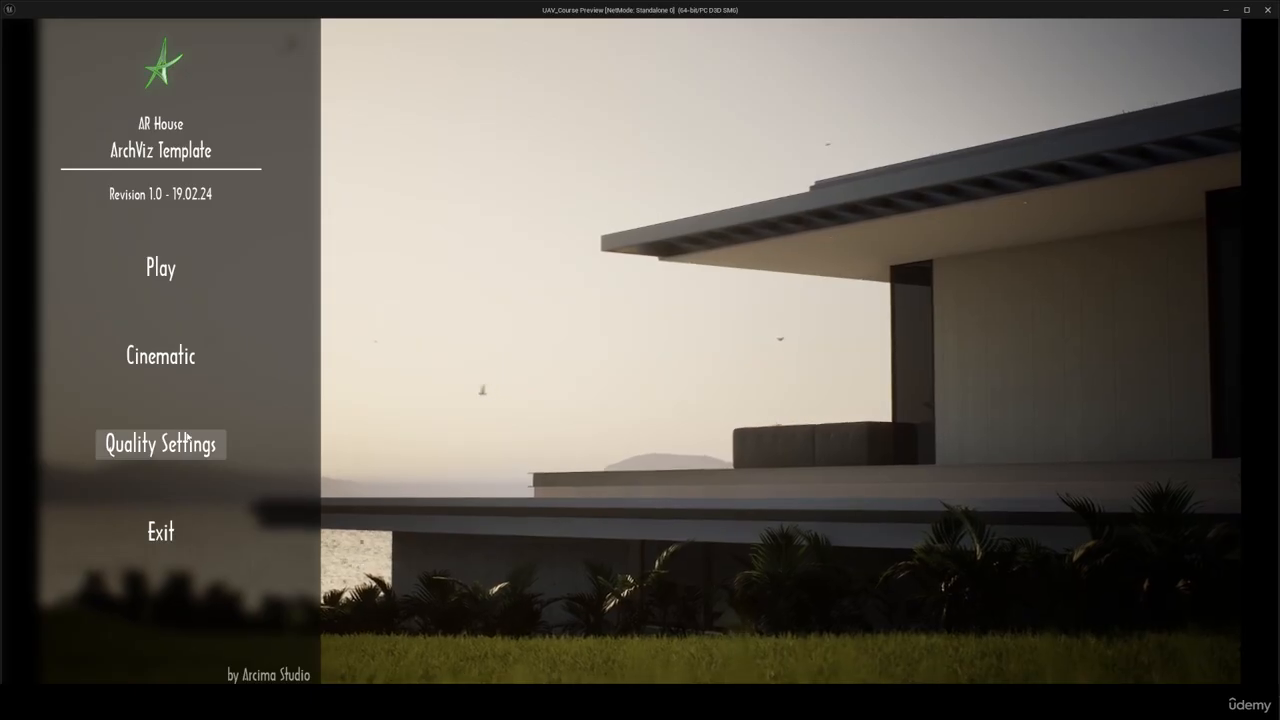
Step: Test opening and closing the quality box with Quality Settings in the standalone preview, and quit through the menu's Exit option
{"action": "left_click", "coordinate": [185, 437]}
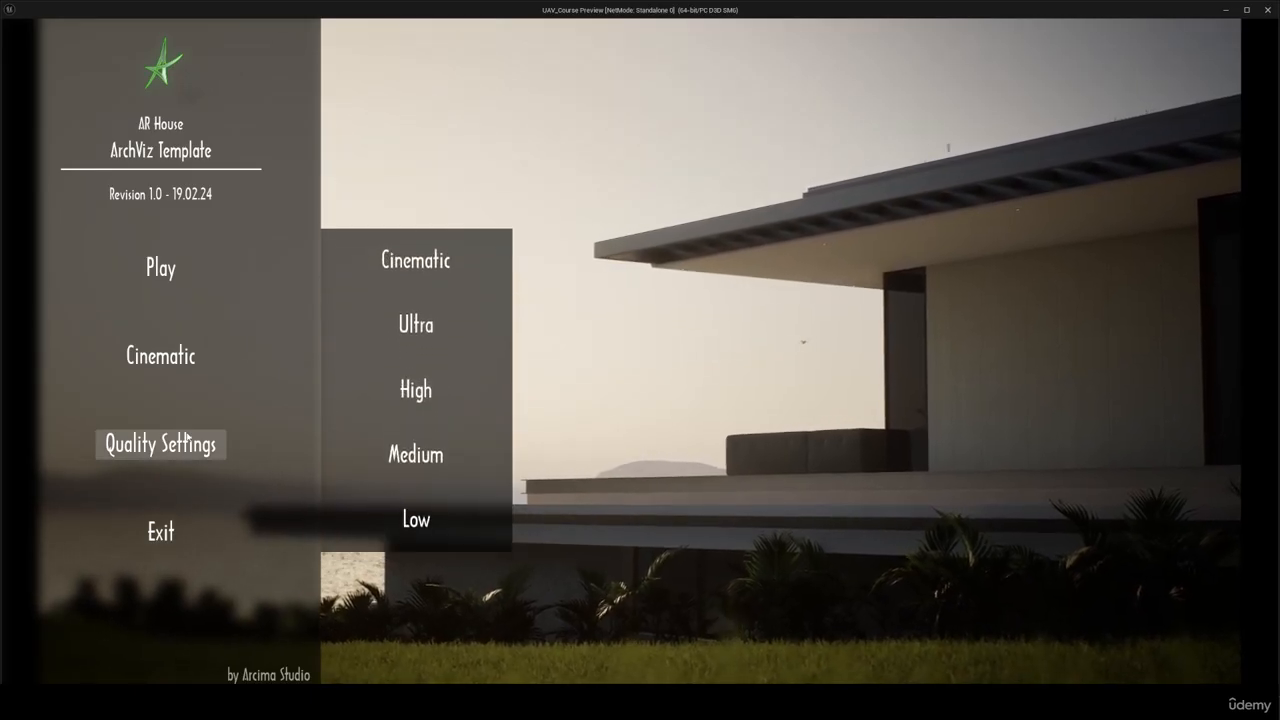
{"action": "left_click", "coordinate": [185, 437]}
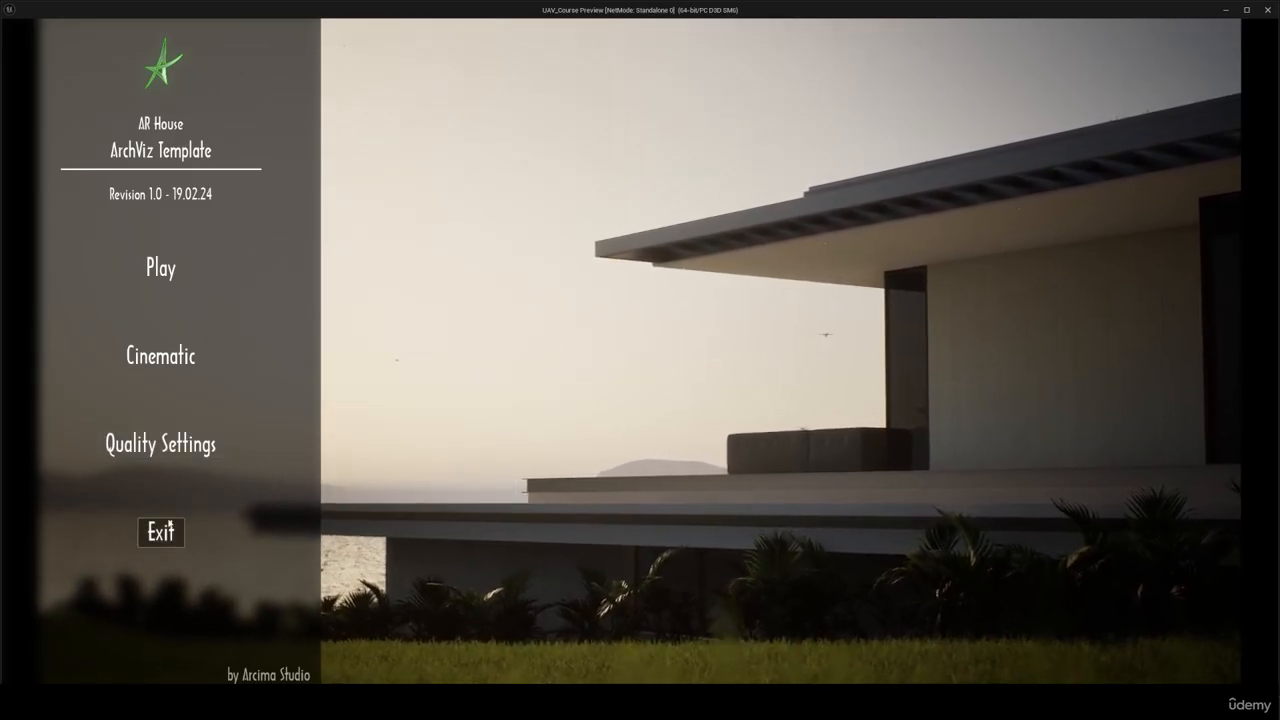
{"action": "left_click", "coordinate": [162, 531]}
Step: Add an On Clicked event for QButton_Cinematic and move it to the empty area beside the SET nodes
{"action": "scroll", "coordinate": [313, 421], "scroll_direction": "down", "scroll_amount": 1}
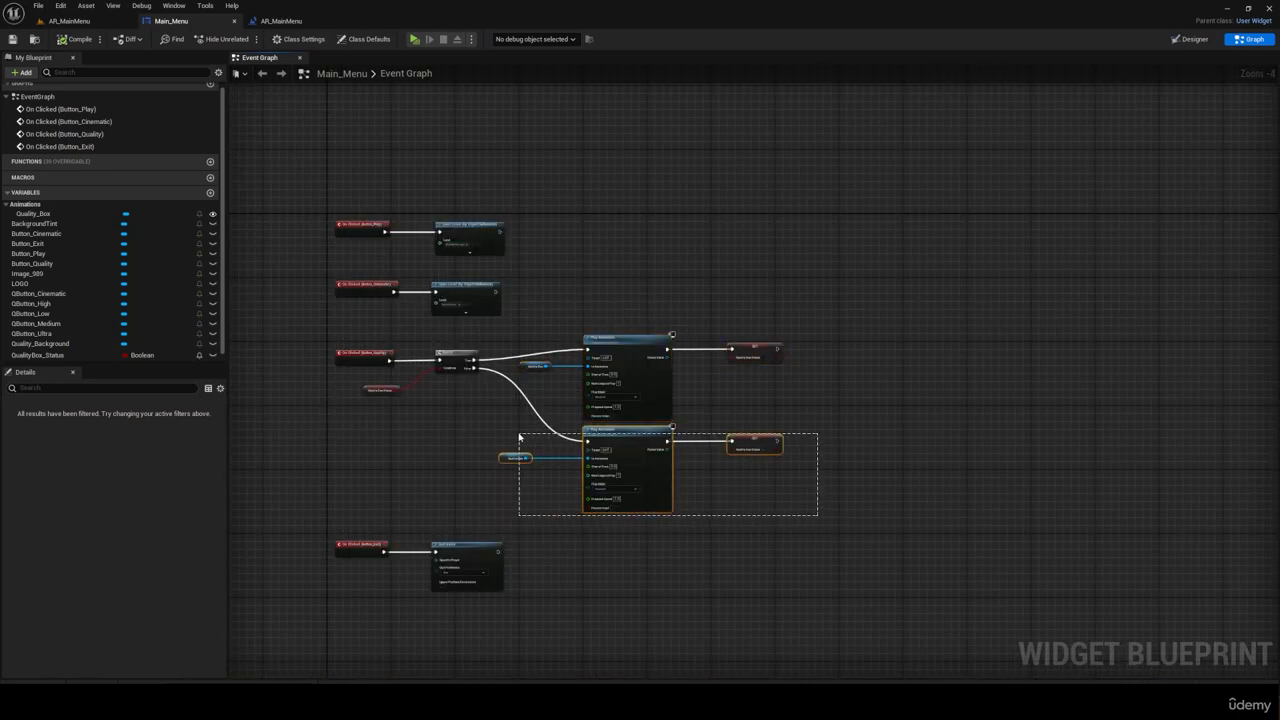
{"action": "left_click", "coordinate": [38, 293]}
{"action": "left_click", "coordinate": [122, 558]}
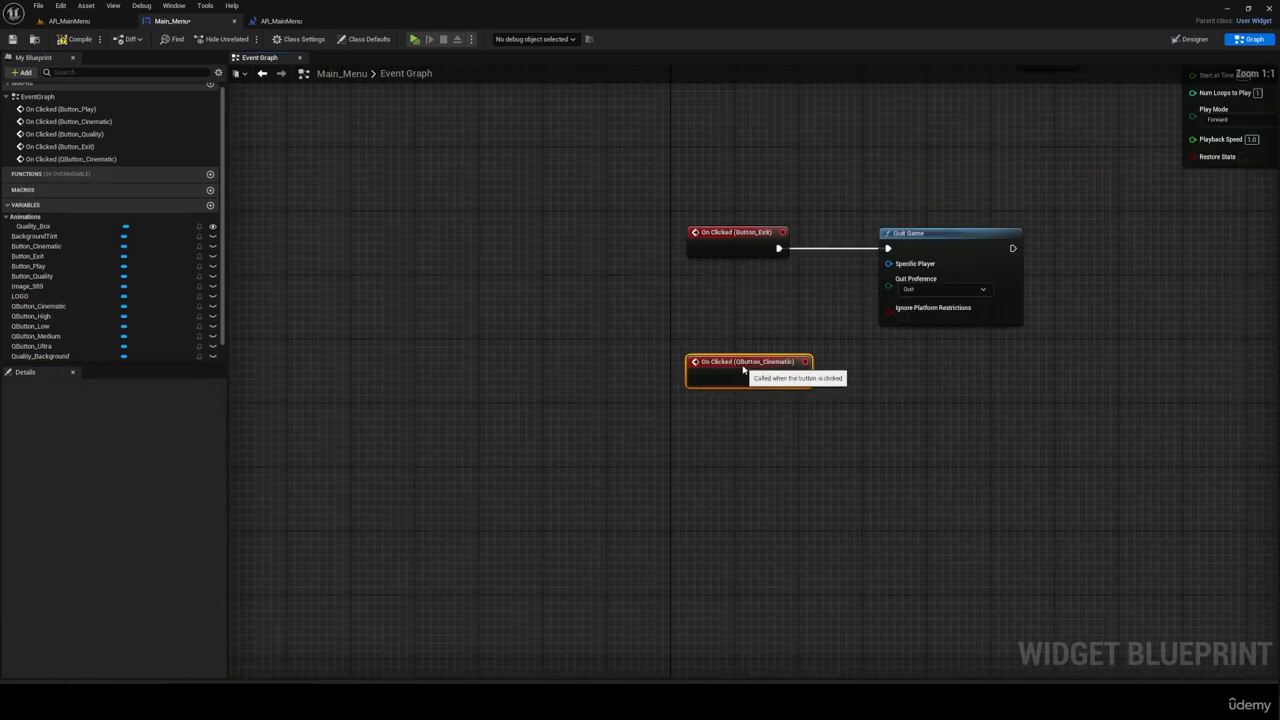
{"action": "scroll", "coordinate": [590, 421], "scroll_direction": "down", "scroll_amount": 8}
{"action": "left_click_drag", "start_coordinate": [607, 427], "coordinate": [815, 306]}
{"action": "scroll", "coordinate": [833, 292], "scroll_direction": "up", "scroll_amount": 7}
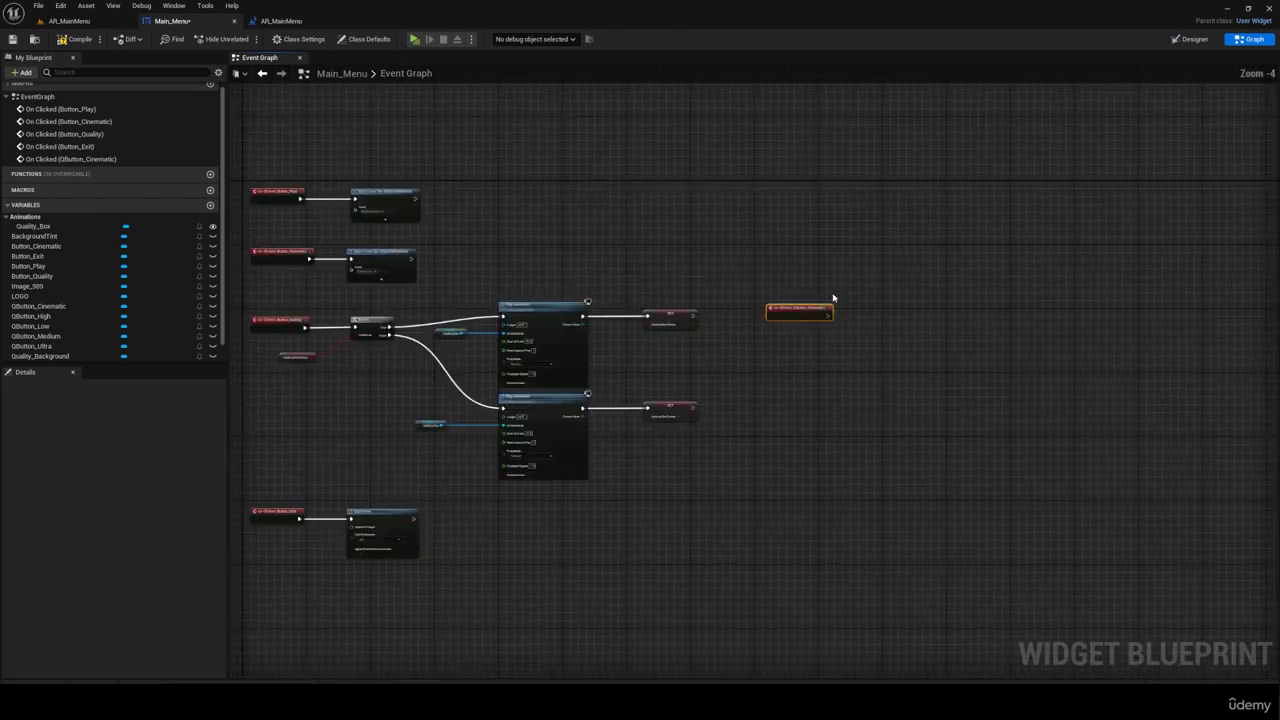
{"action": "right_click_drag", "start_coordinate": [588, 337], "coordinate": [487, 341]}
{"action": "scroll", "coordinate": [671, 340], "scroll_direction": "up", "scroll_amount": 1}
{"action": "scroll", "coordinate": [697, 310], "scroll_direction": "down", "scroll_amount": 5}
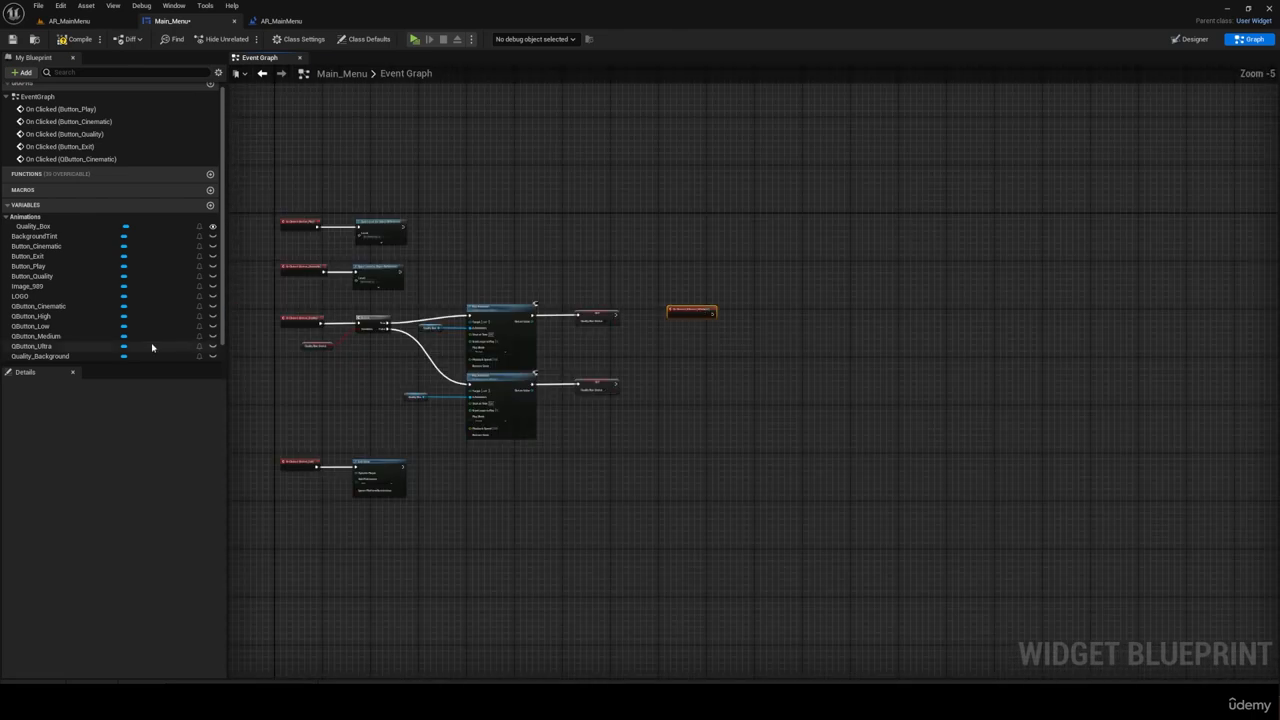
Step: Add On Clicked events for QButton_High, QButton_Low, QButton_Medium and QButton_Ultra
{"action": "left_click", "coordinate": [40, 317]}
{"action": "left_click", "coordinate": [126, 554]}
{"action": "left_click", "coordinate": [52, 339]}
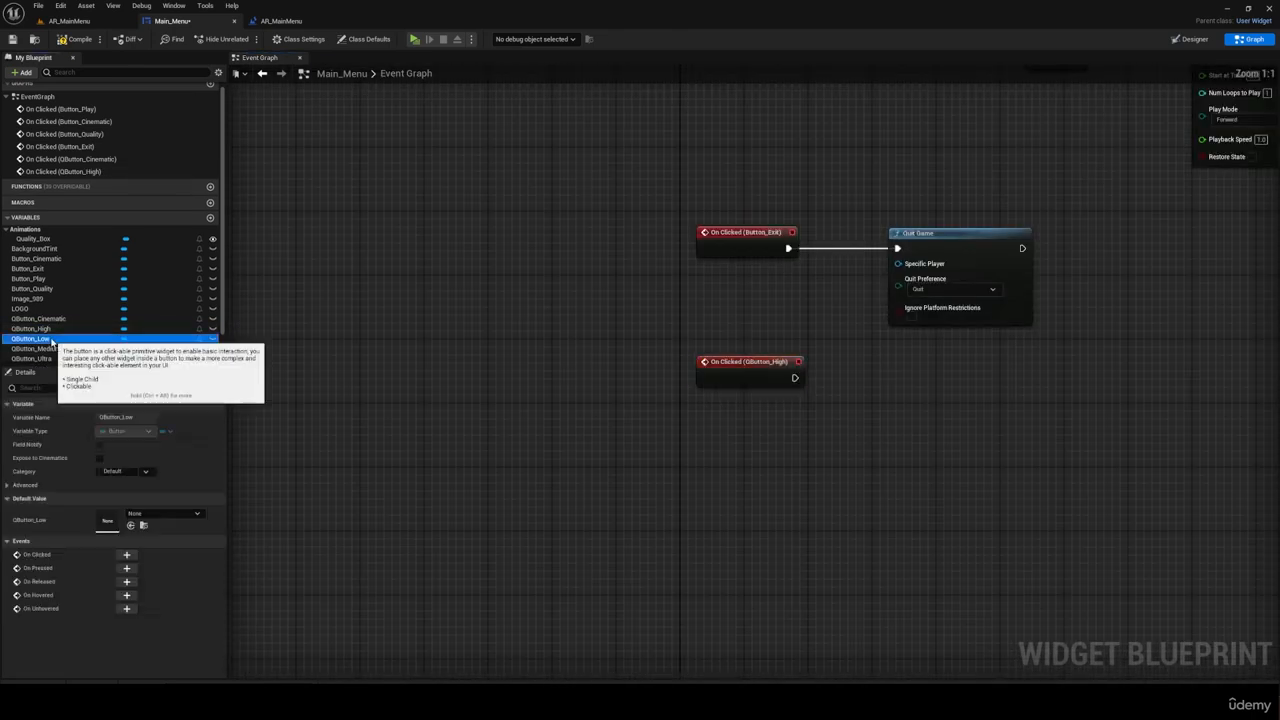
{"action": "left_click", "coordinate": [126, 554]}
{"action": "left_click", "coordinate": [36, 341]}
{"action": "left_click", "coordinate": [126, 554]}
{"action": "left_click", "coordinate": [35, 351]}
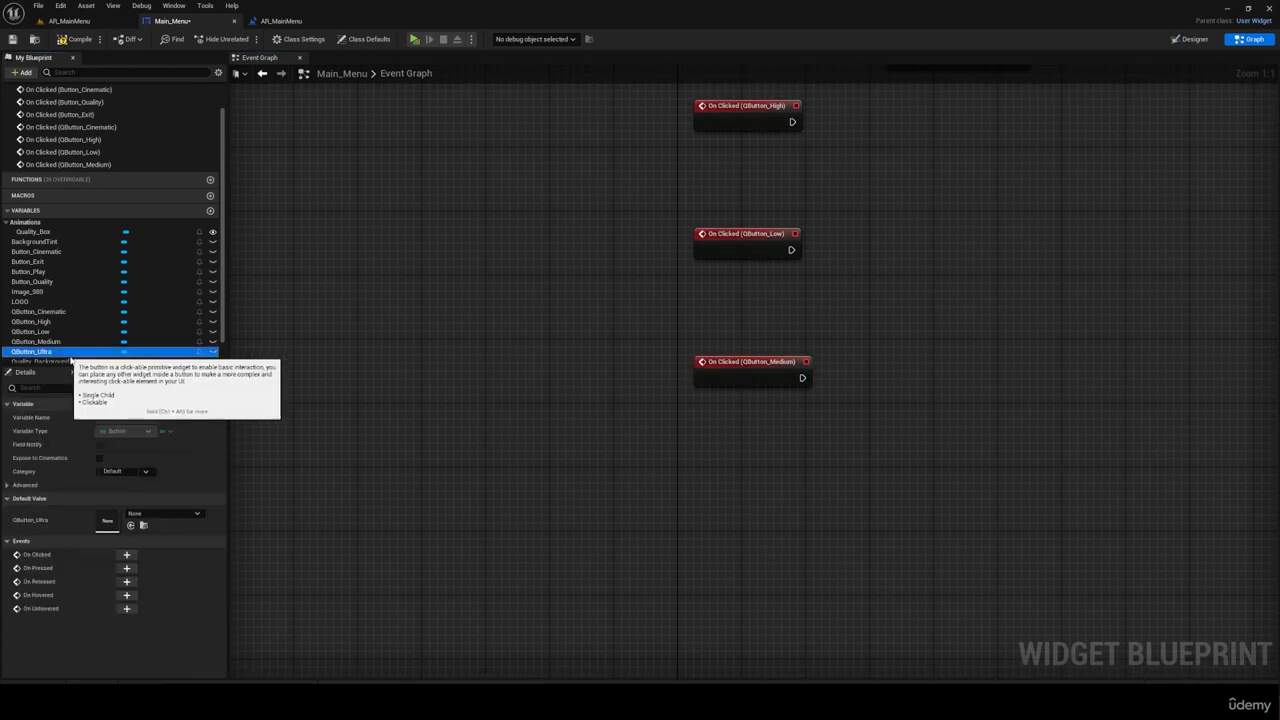
Step: Add an Execute Console Command node after On Clicked (QButton_Cinematic) and set its Command to "scalability " with a trailing space
{"action": "left_click_drag", "start_coordinate": [448, 326], "coordinate": [593, 311]}
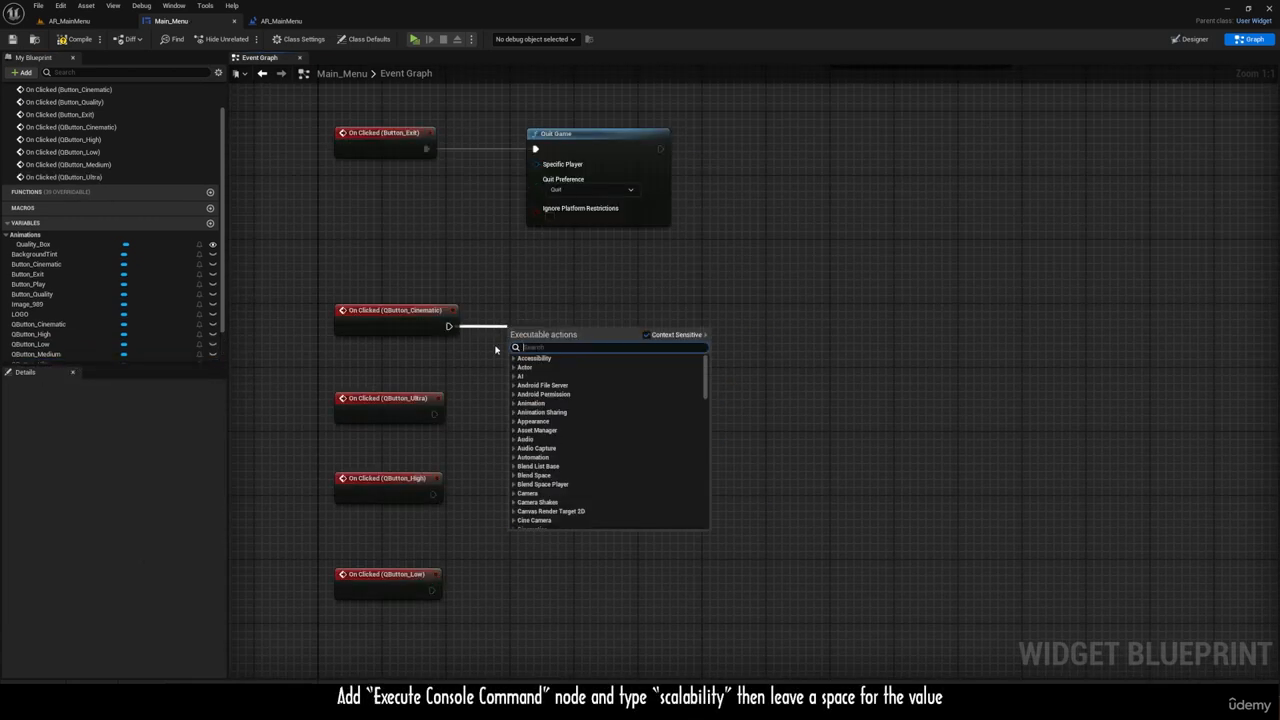
{"action": "type", "text": "console"}
{"action": "key", "text": "Return"}
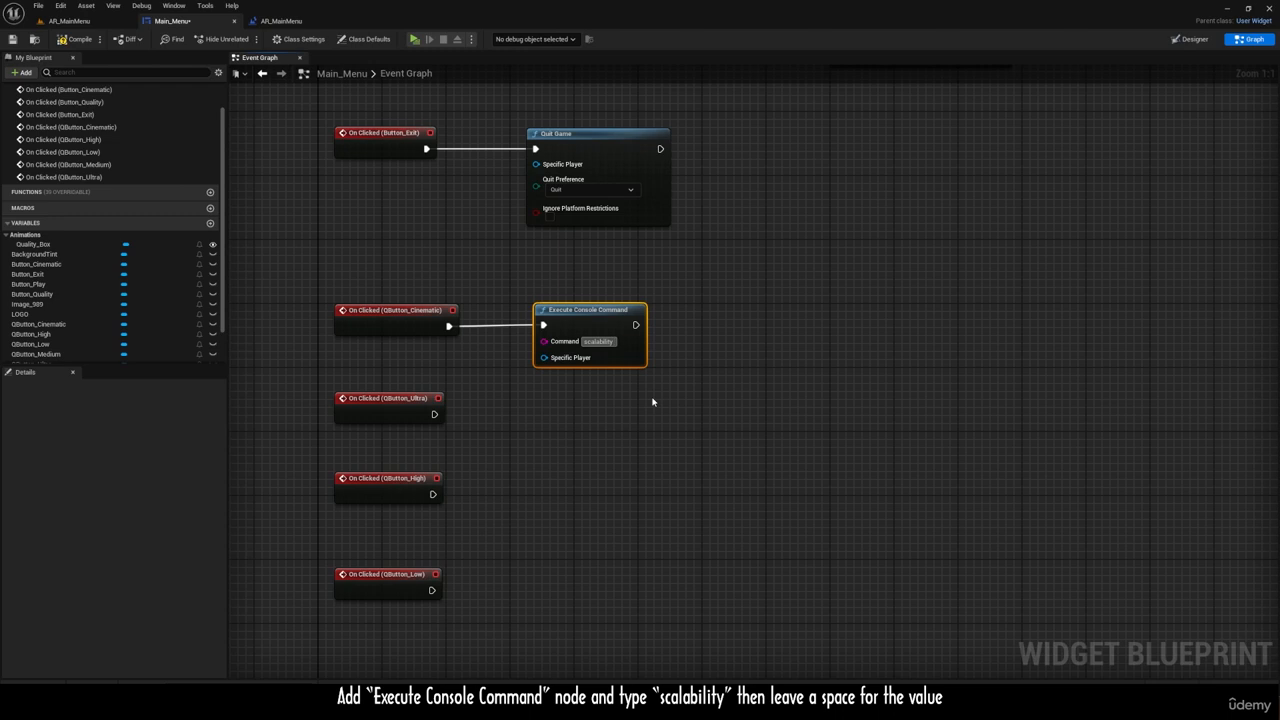
{"action": "key", "text": "Return"}
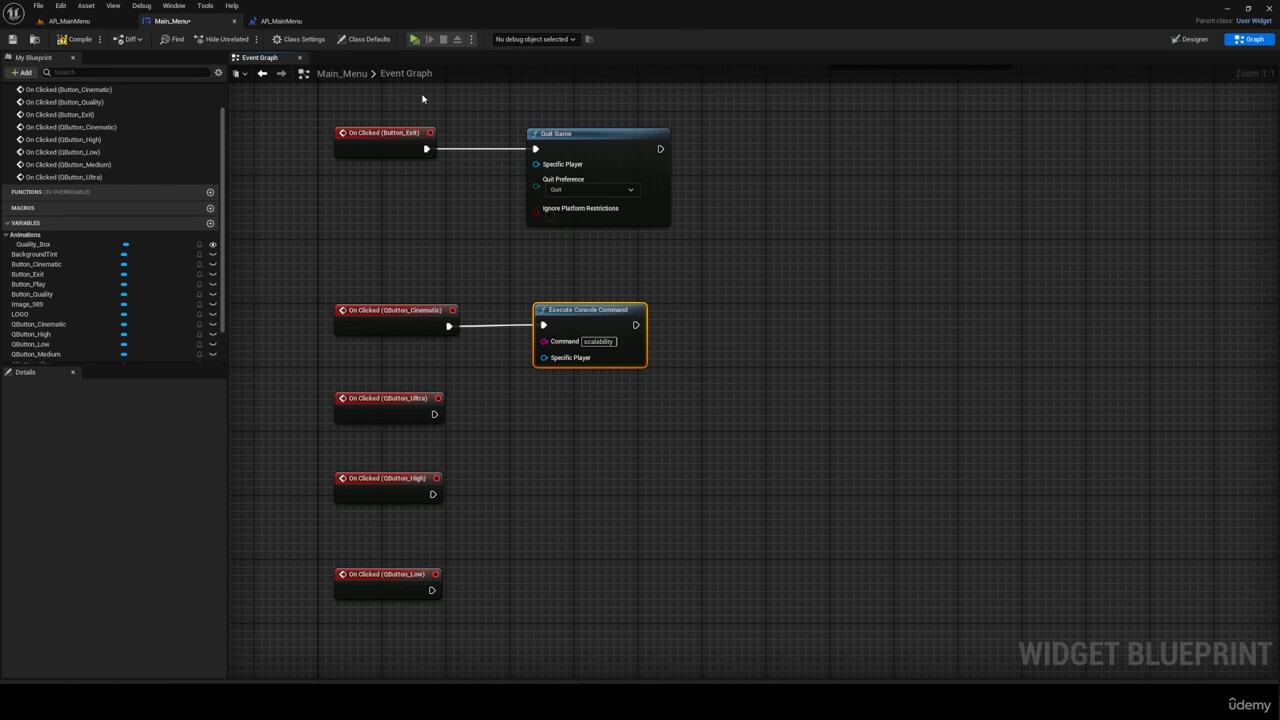
Step: Open the Engine Scalability Settings from the AR_MainMenu level to examine the available quality levels
{"action": "left_click", "coordinate": [94, 22]}
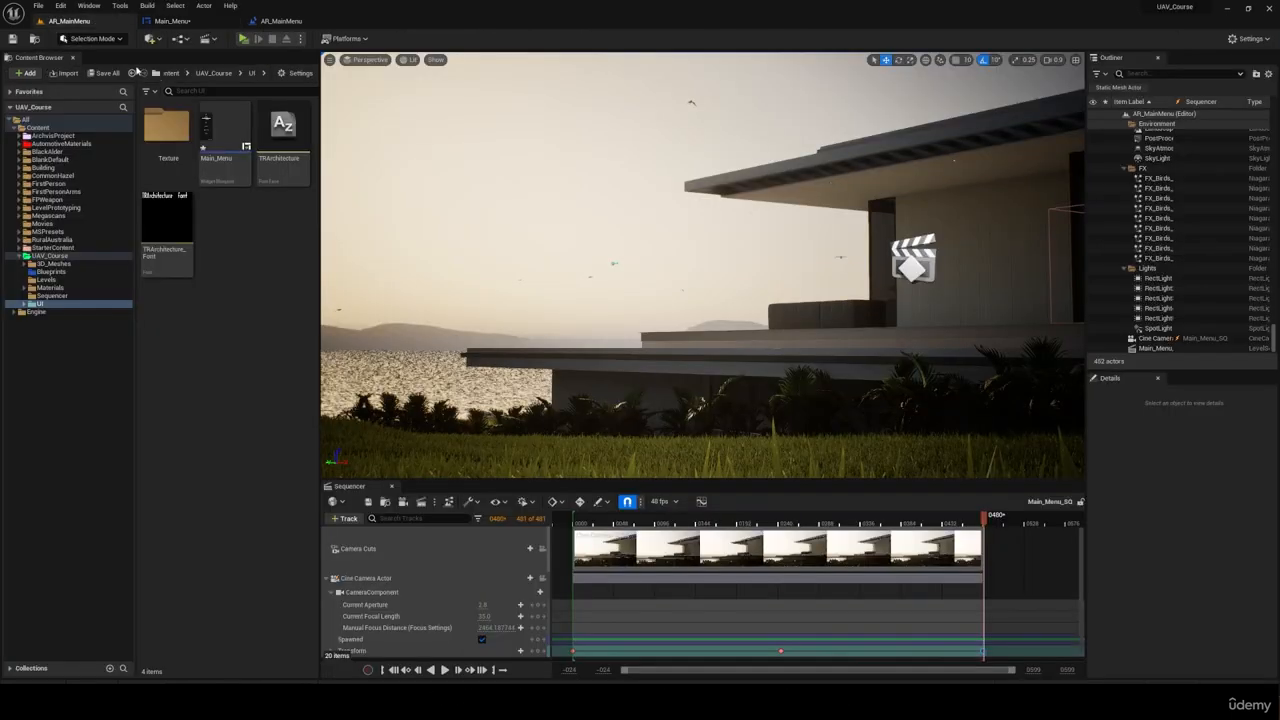
{"action": "left_click", "coordinate": [1250, 39]}
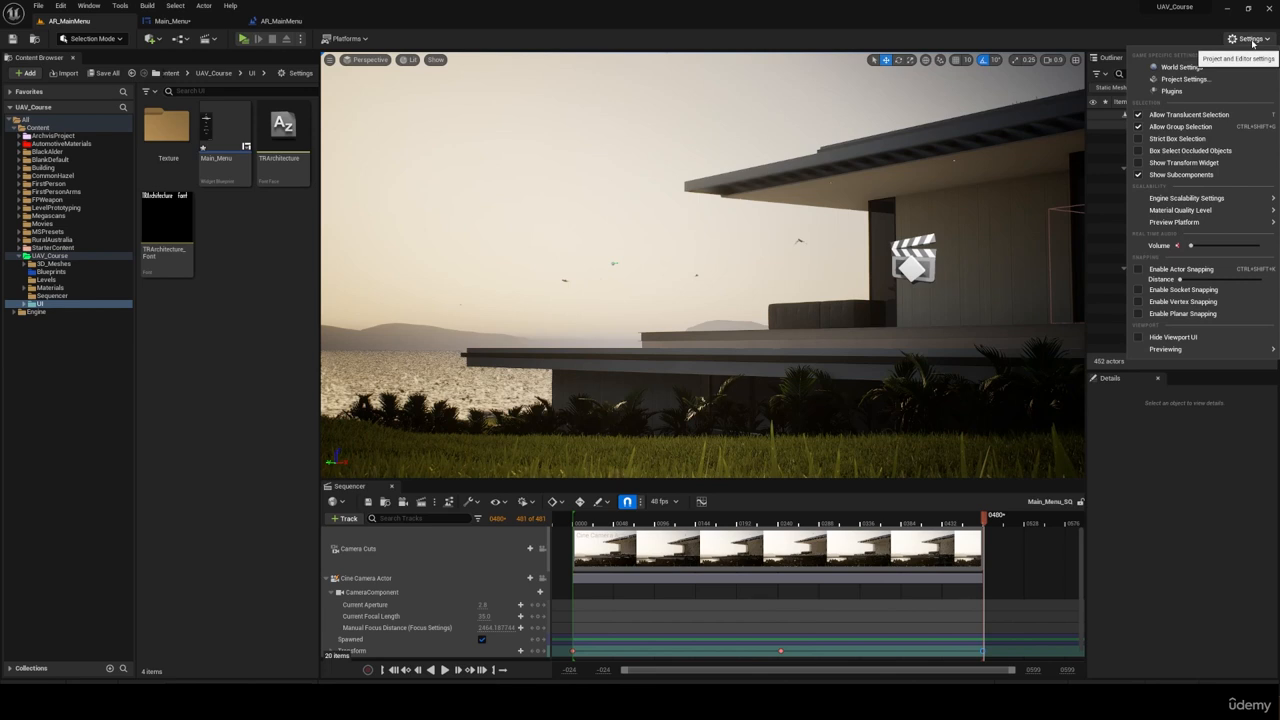
{"action": "mouse_move", "coordinate": [1198, 201]}
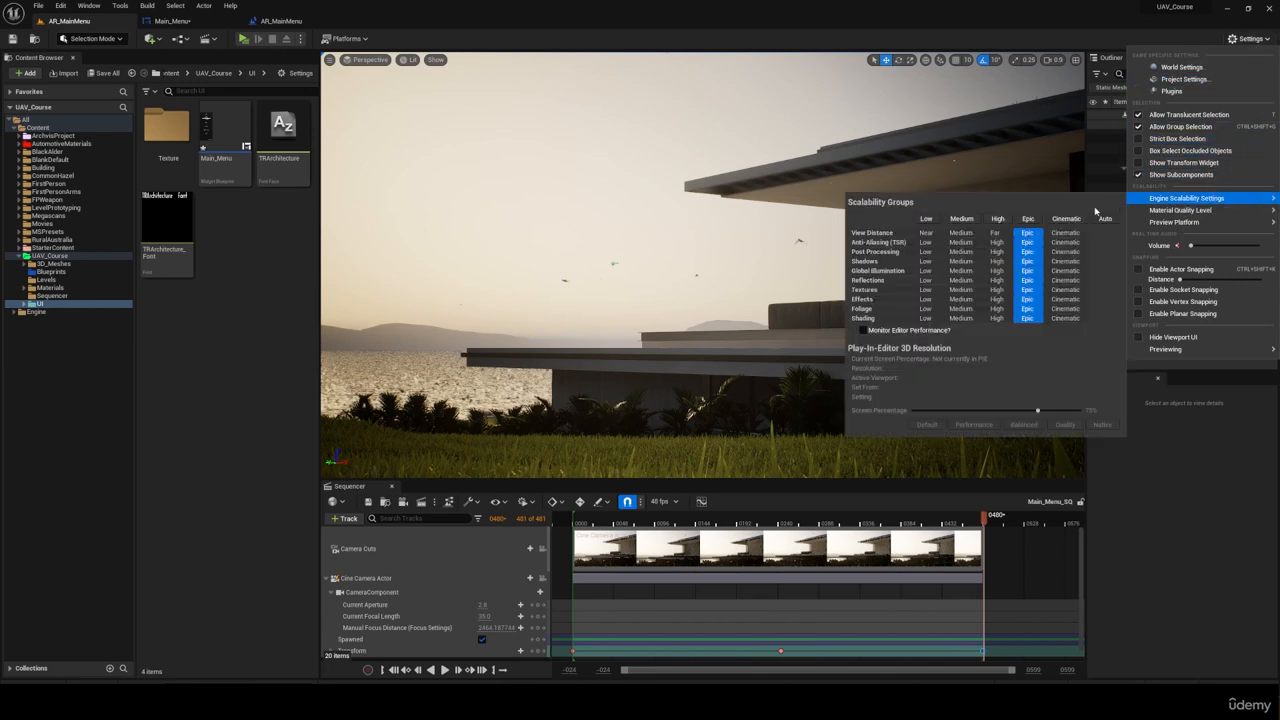
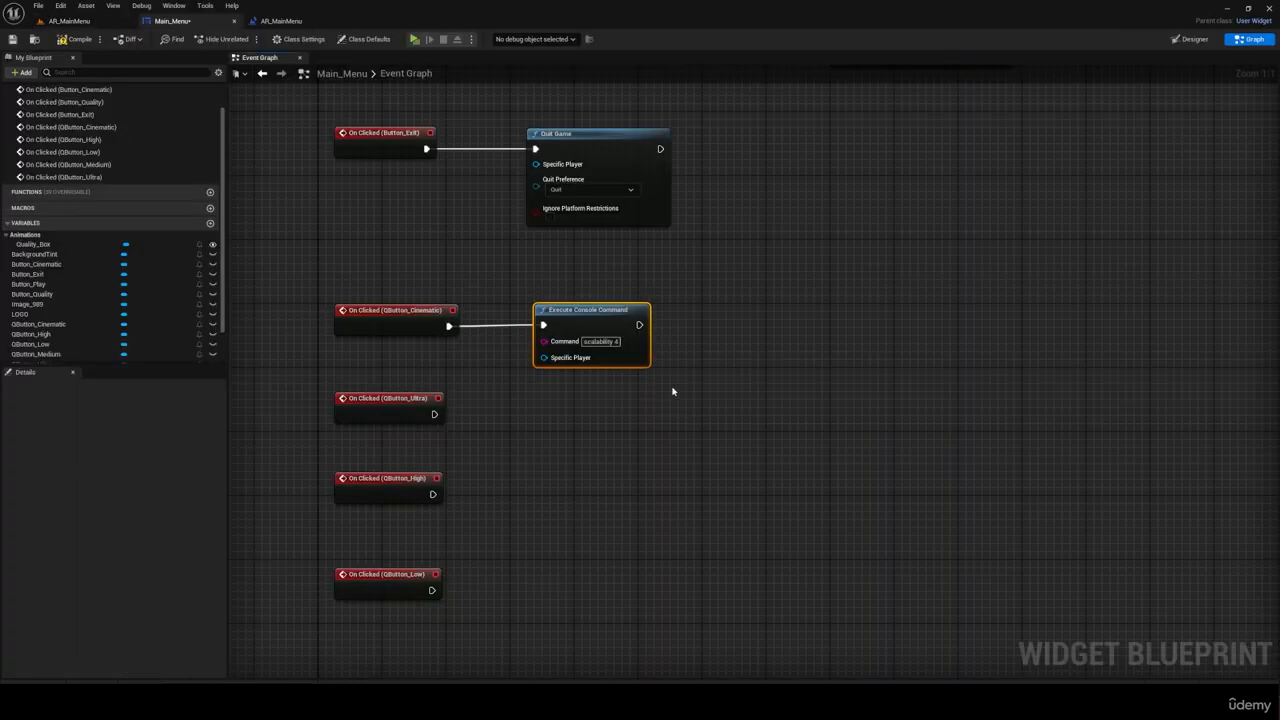
{"action": "left_click_drag", "start_coordinate": [639, 325], "coordinate": [692, 328]}
{"action": "type", "text": "apply ch"}
{"action": "key", "text": "BackSpace"}
{"action": "key", "text": "BackSpace"}
{"action": "key", "text": "BackSpace"}
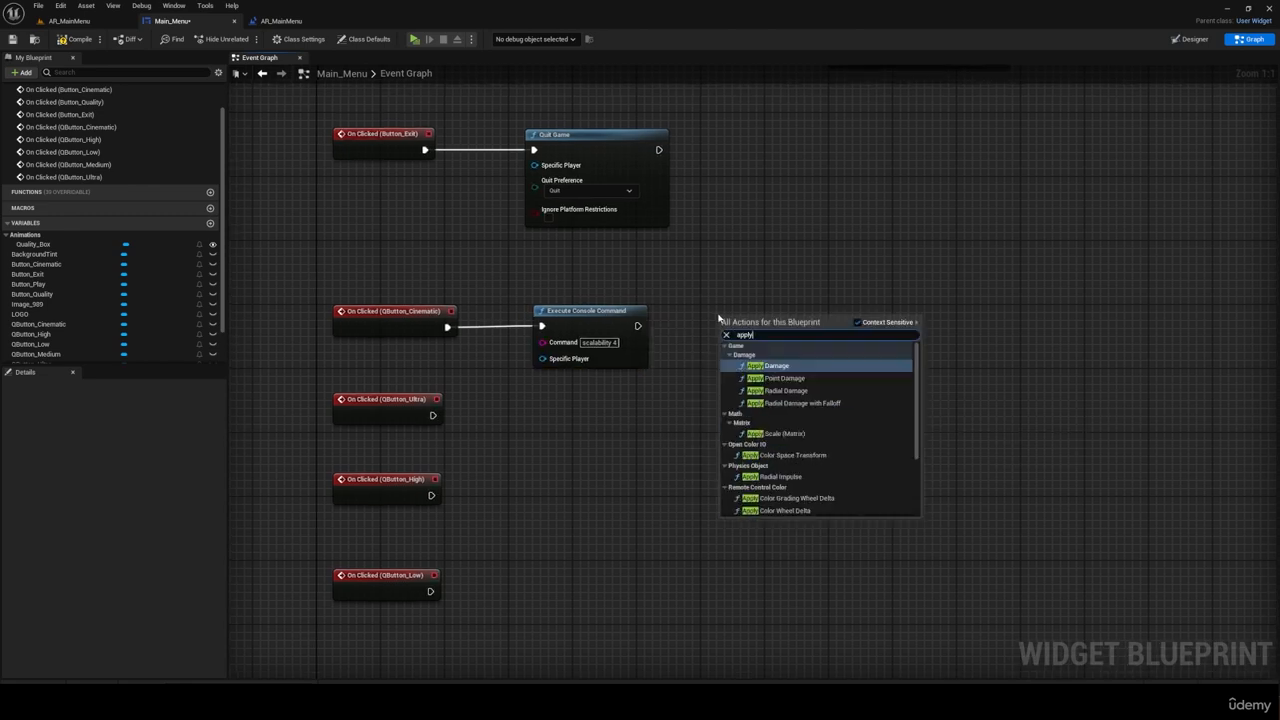
{"action": "left_click", "coordinate": [451, 377]}
Step: Paste four copies of the Execute Console Command node with scalability values descending from 3 to 0 and wire them to the remaining quality button events
{"action": "key", "text": "ctrl+v"}
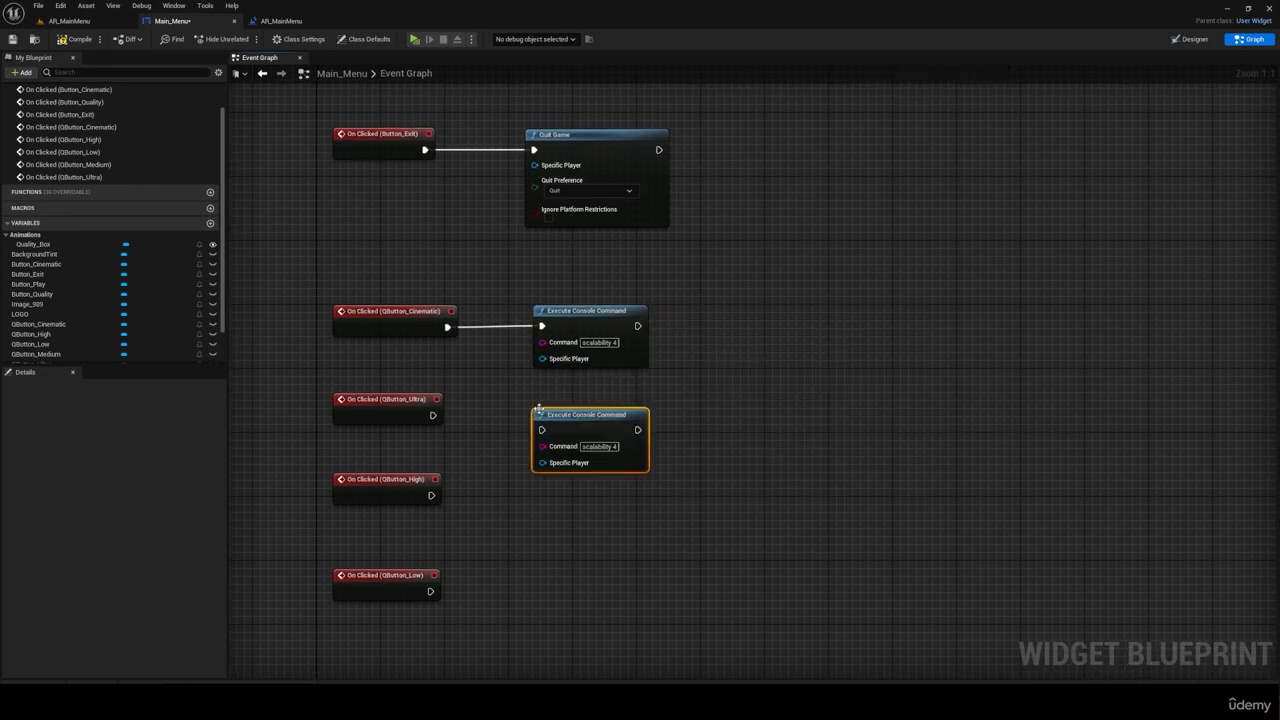
{"action": "left_click_drag", "start_coordinate": [548, 415], "coordinate": [556, 399]}
{"action": "key", "text": "ctrl+v"}
{"action": "key", "text": "ctrl+v"}
{"action": "key", "text": "ctrl+v"}
{"action": "left_click", "coordinate": [622, 355]}
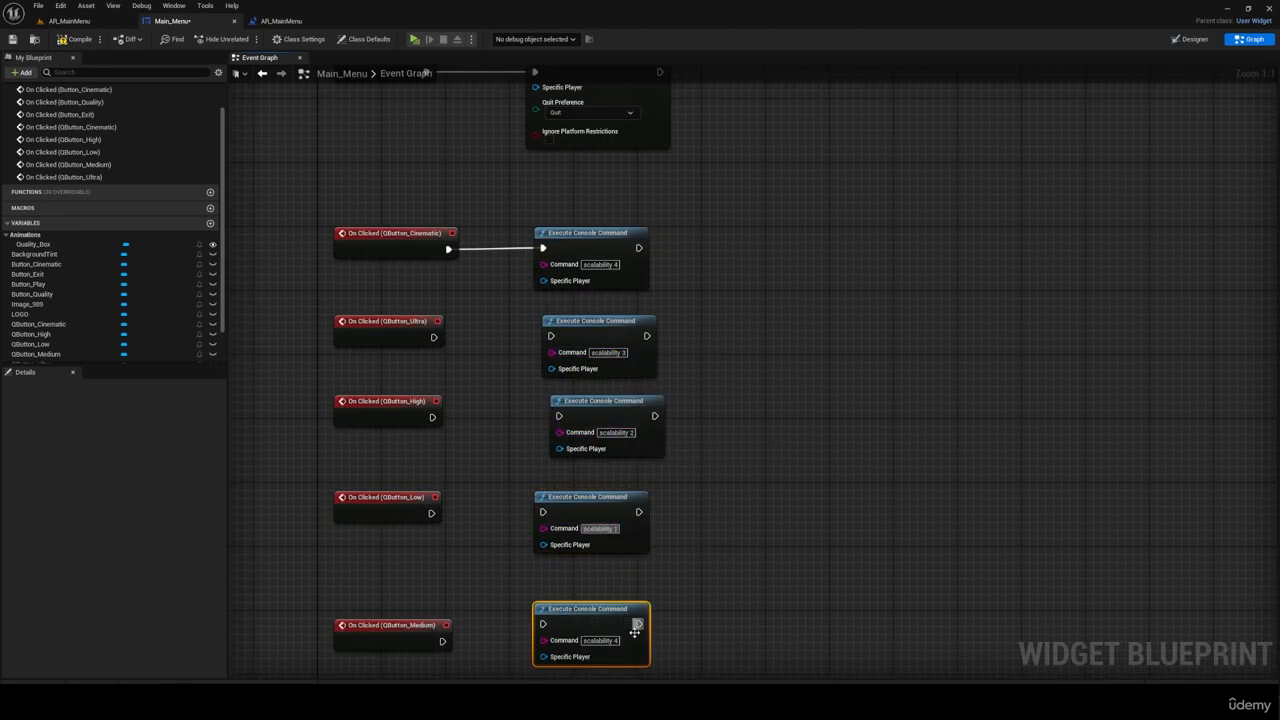
{"action": "left_click_drag", "start_coordinate": [431, 513], "coordinate": [543, 512]}
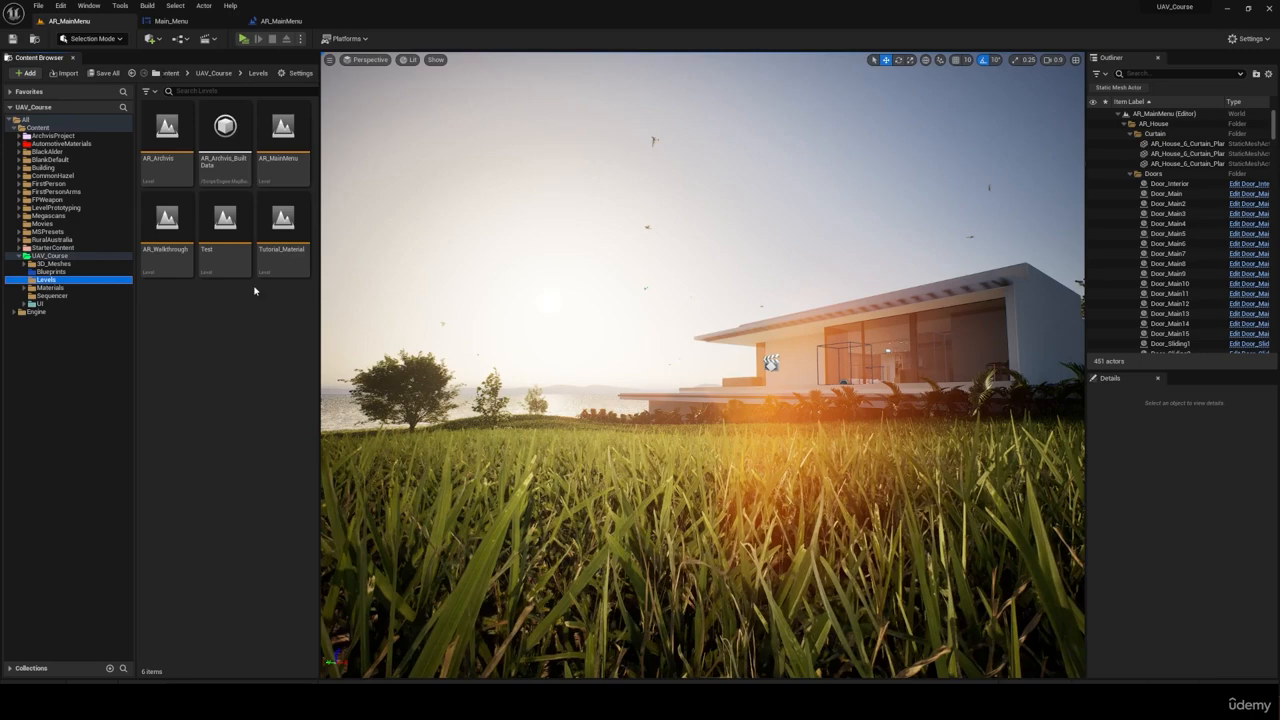
Step: Create a level named AR_Cinematic in the Levels folder and open it
{"action": "right_click", "coordinate": [254, 290]}
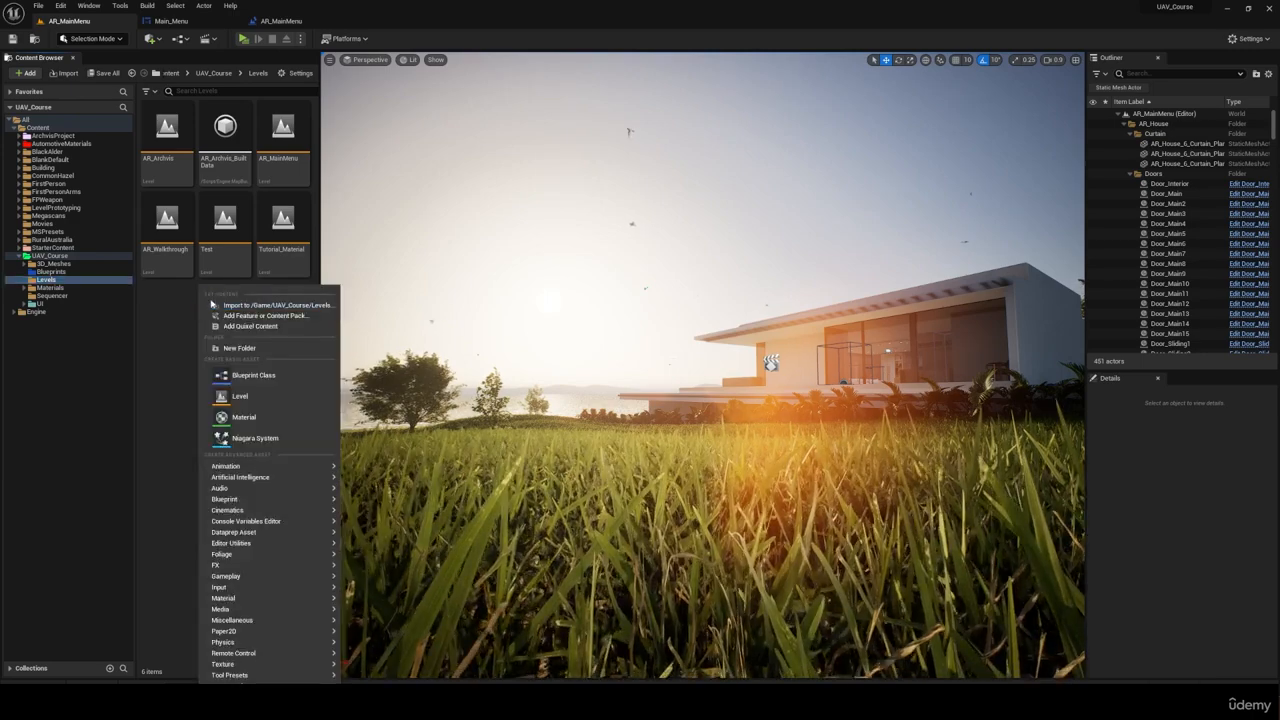
{"action": "left_click", "coordinate": [265, 395]}
{"action": "type", "text": "AR_Cinematic"}
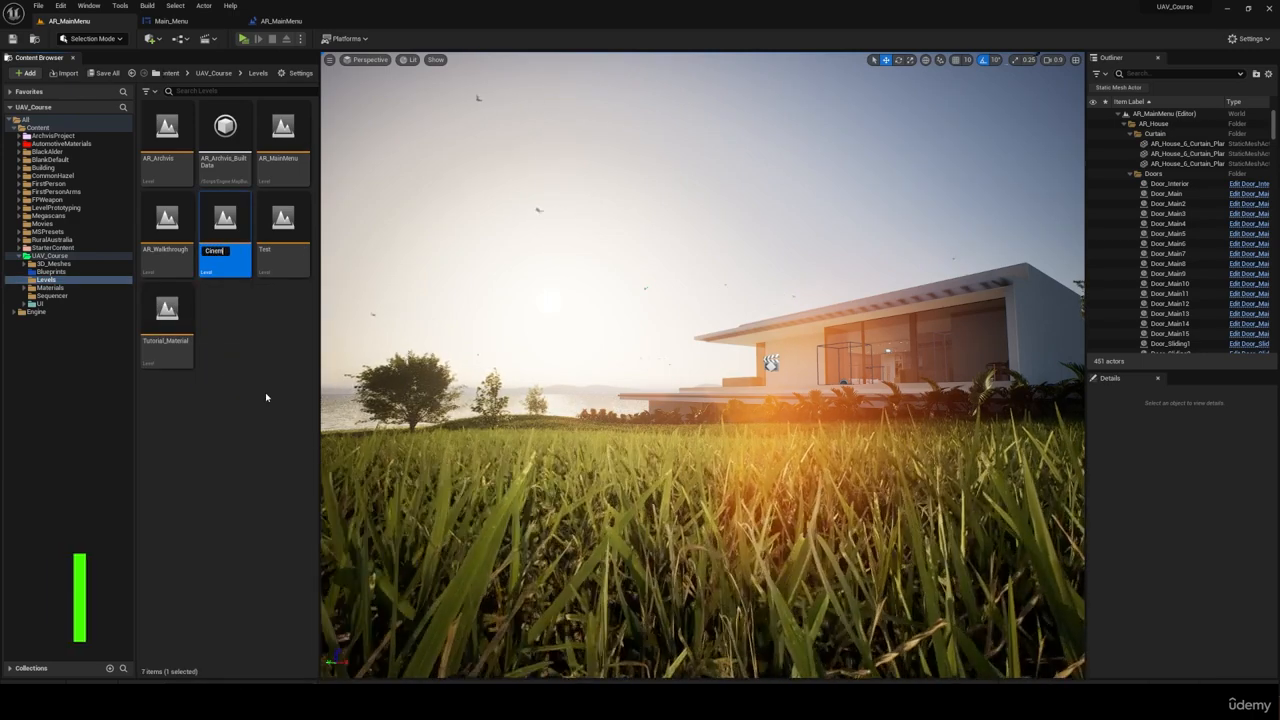
{"action": "key", "text": "Return"}
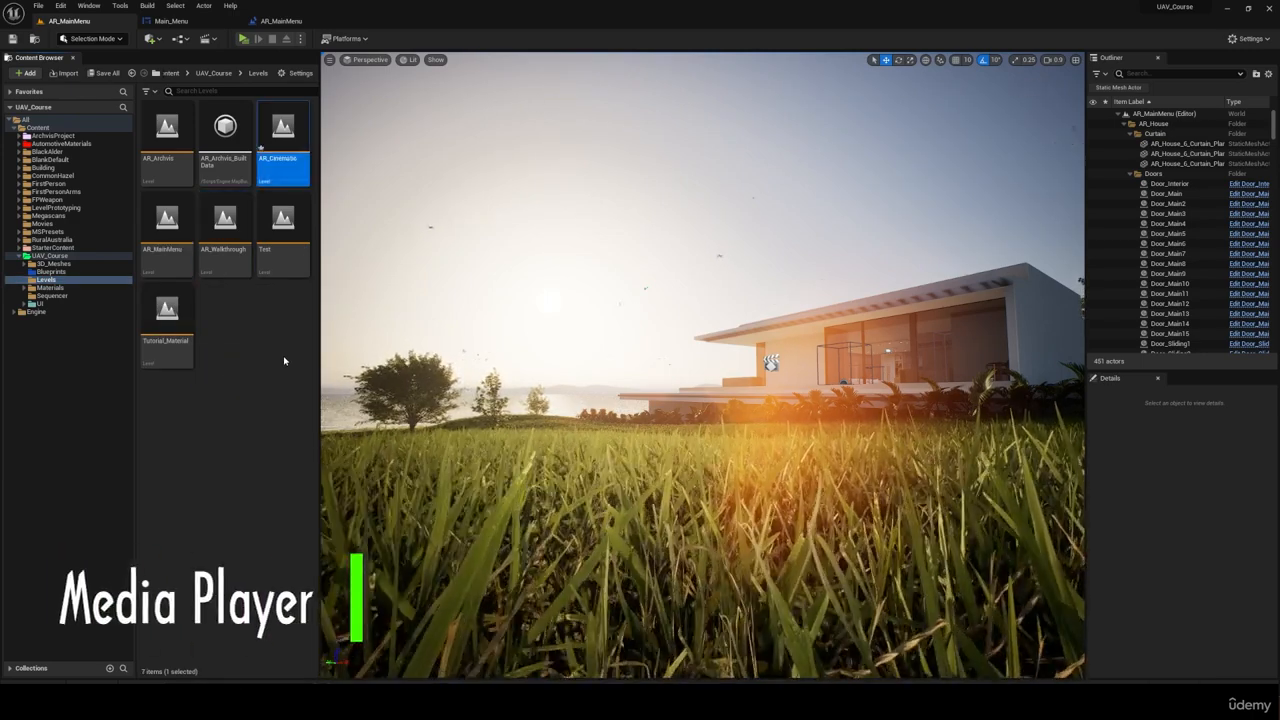
{"action": "double_click", "coordinate": [283, 140]}
{"action": "left_click", "coordinate": [666, 466]}
{"action": "left_click", "coordinate": [245, 320]}
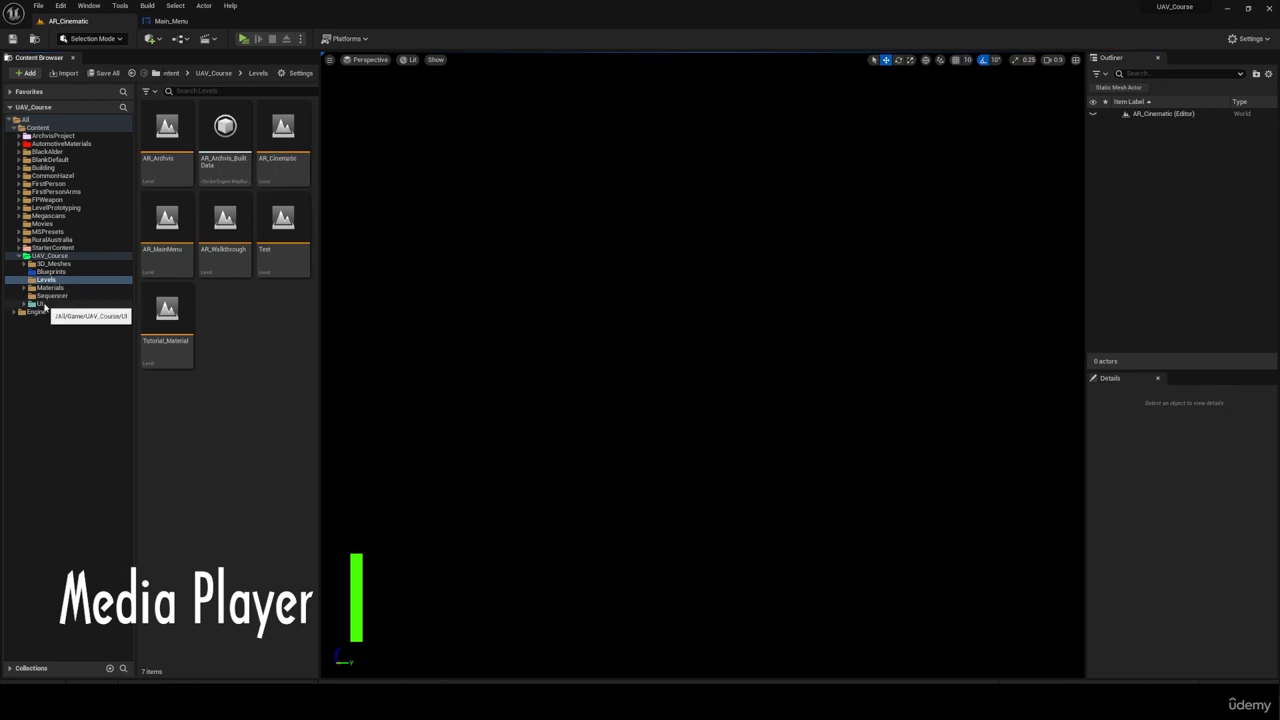
Step: Import the UAV_Cinematic_v3 video and the CinematicMusic audio from the Class_9_UI folder in File Explorer into the UI/Texture folder
{"action": "left_click", "coordinate": [44, 305]}
{"action": "left_click", "coordinate": [180, 115]}
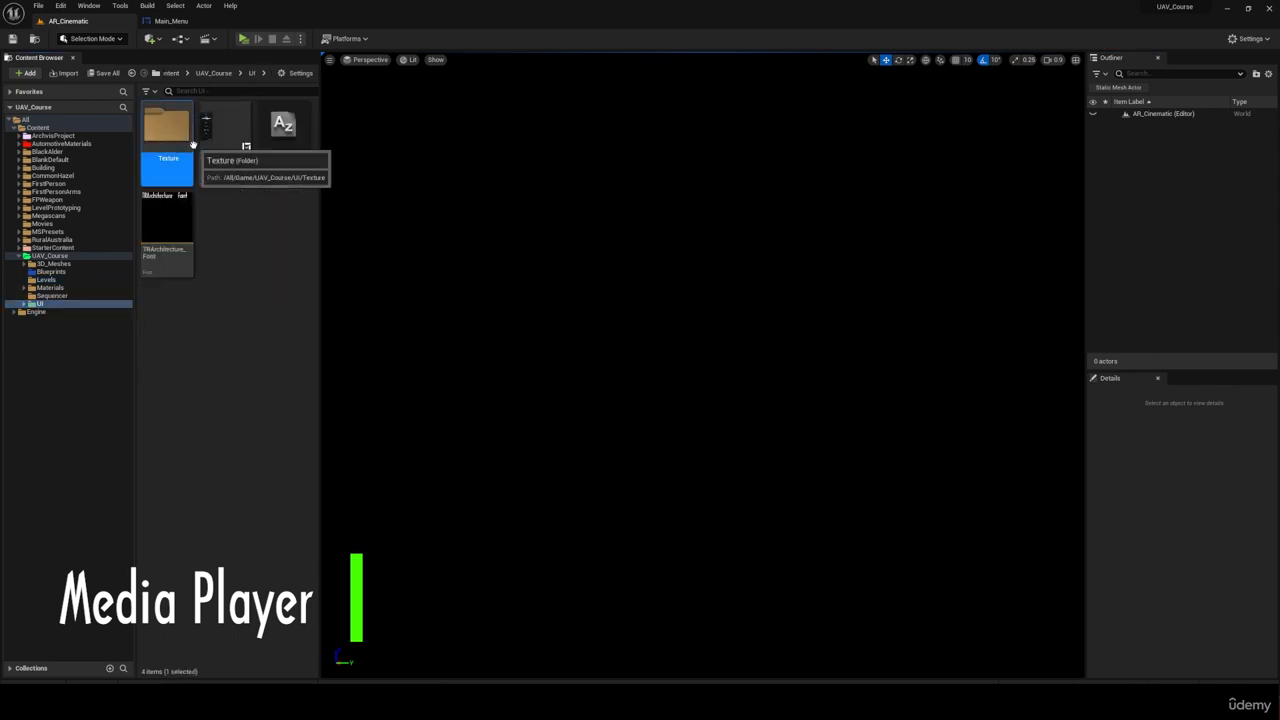
{"action": "double_click", "coordinate": [161, 127]}
{"action": "key", "text": "alt+Tab"}
{"action": "double_click", "coordinate": [543, 411]}
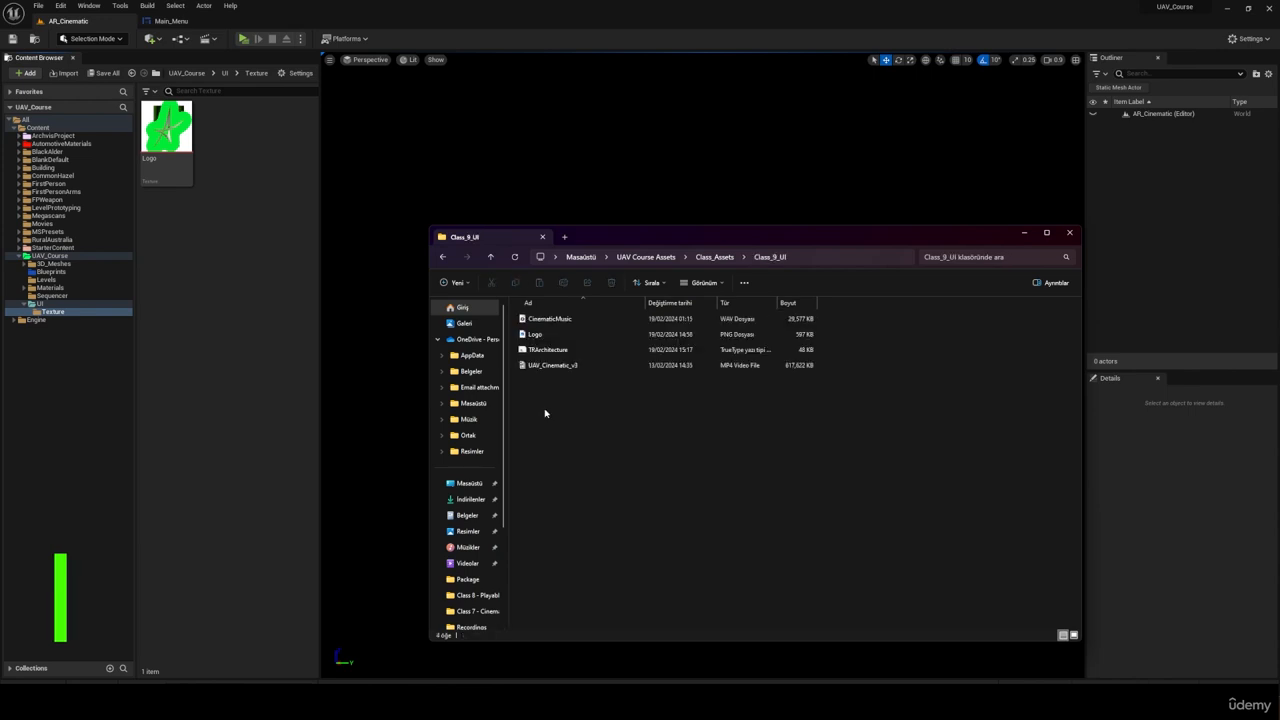
{"action": "left_click", "coordinate": [558, 369]}
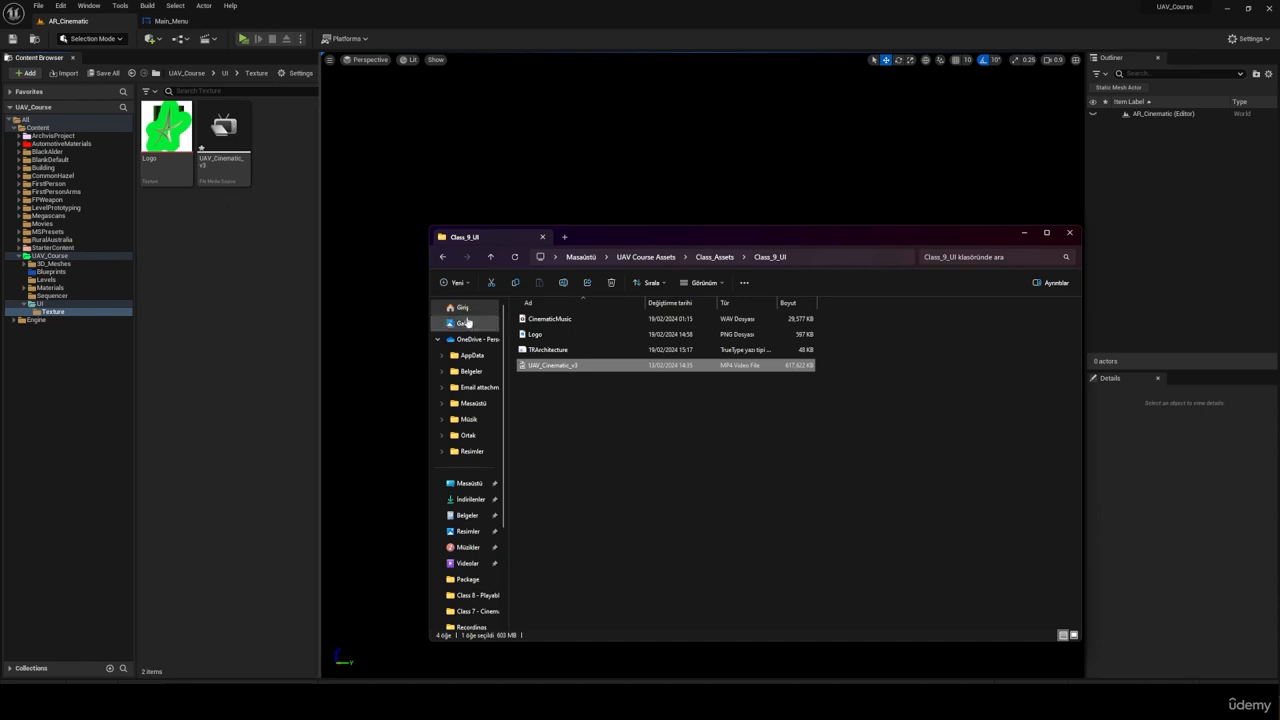
{"action": "left_click_drag", "start_coordinate": [550, 318], "coordinate": [243, 243]}
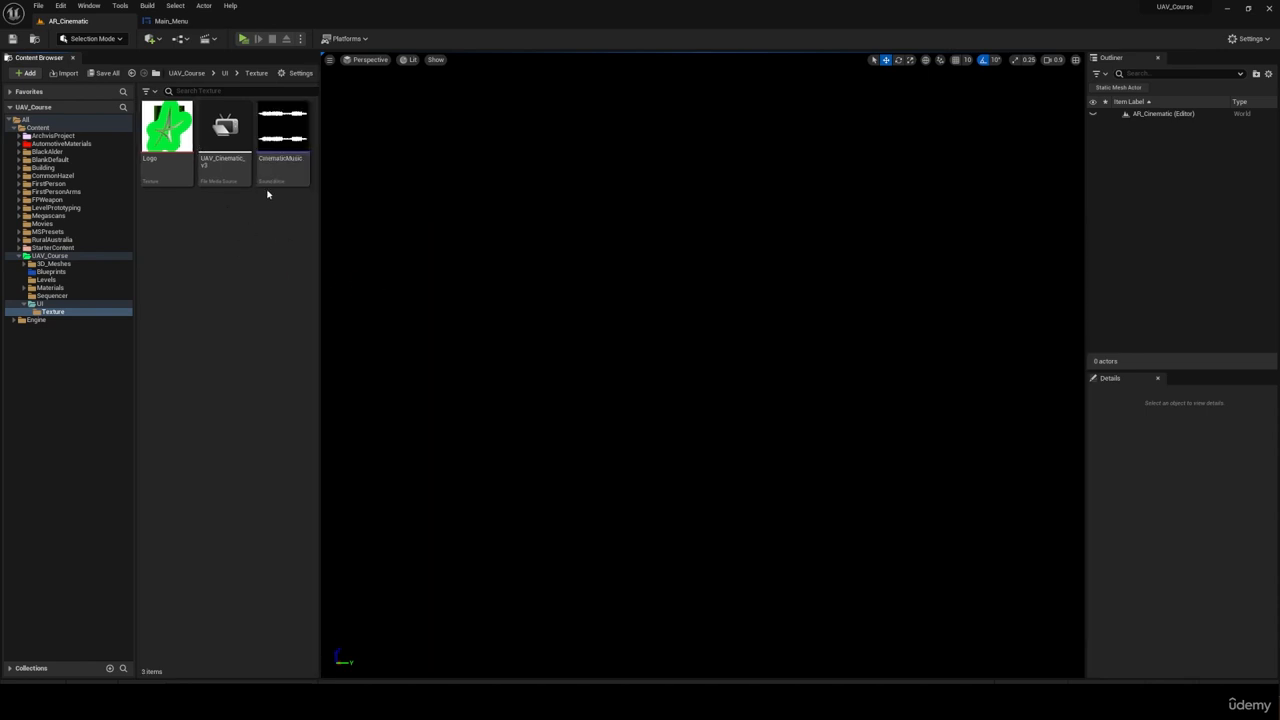
{"action": "left_click", "coordinate": [229, 130]}
{"action": "right_click", "coordinate": [229, 132]}
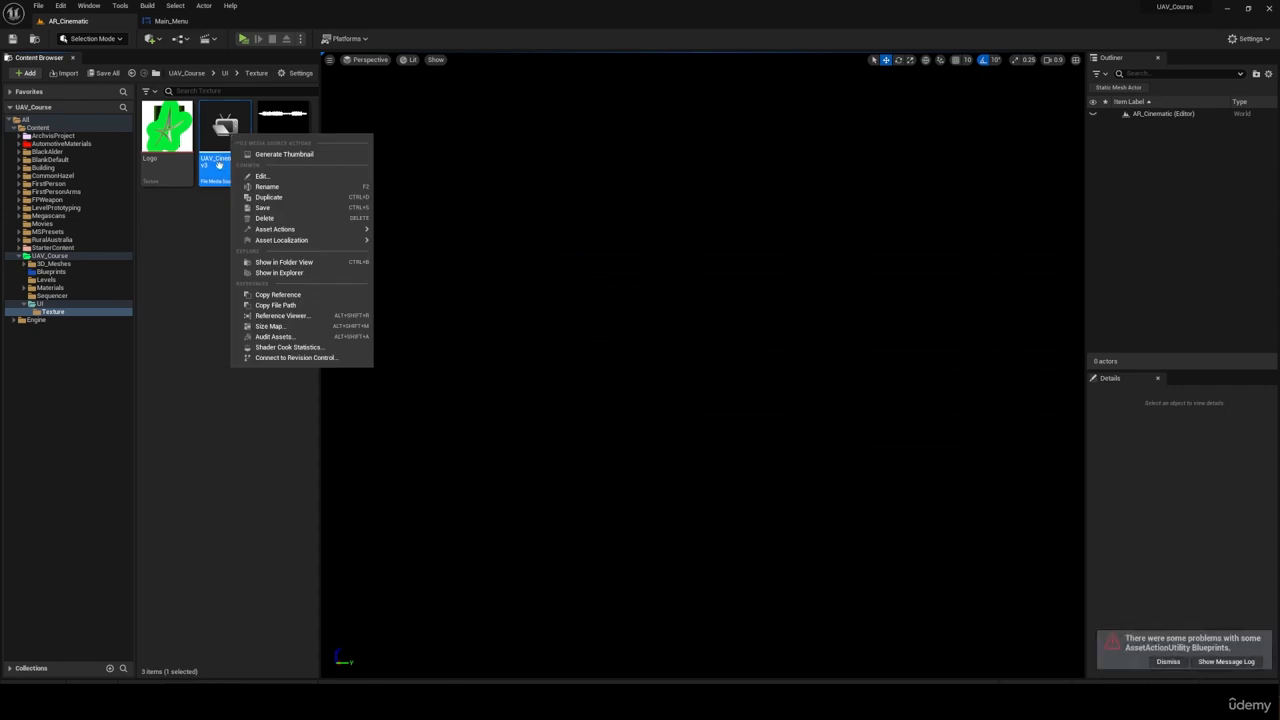
{"action": "left_click", "coordinate": [208, 278]}
Step: Create a Media Player named Cinematic_MediaPlayer with a video output MediaTexture asset and load UAV_Cinematic_v3 in it
{"action": "right_click", "coordinate": [206, 263]}
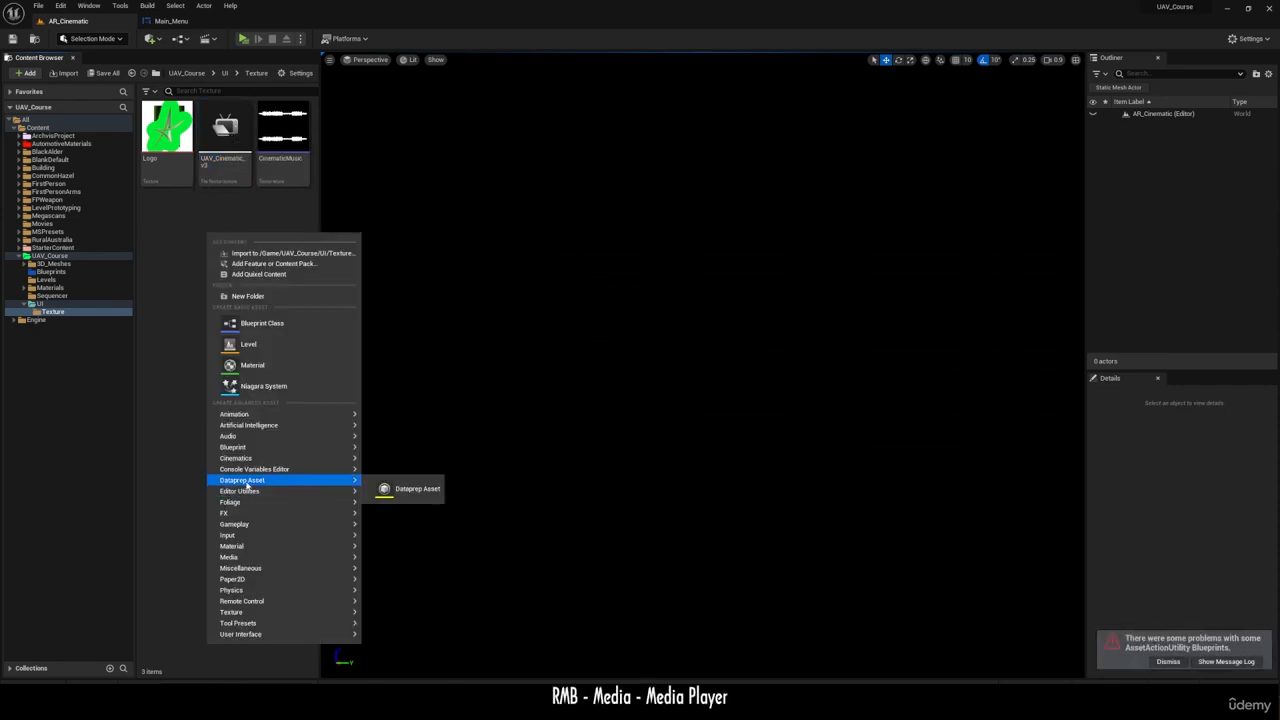
{"action": "mouse_move", "coordinate": [294, 457]}
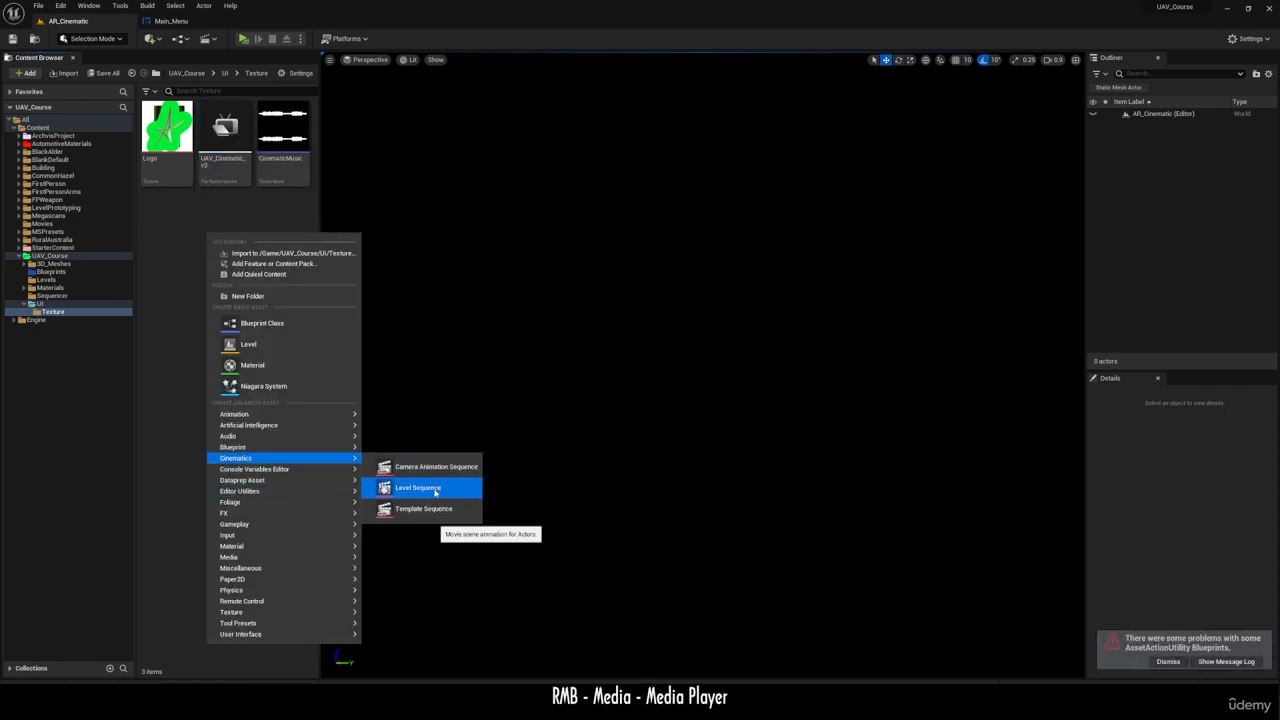
{"action": "mouse_move", "coordinate": [248, 559]}
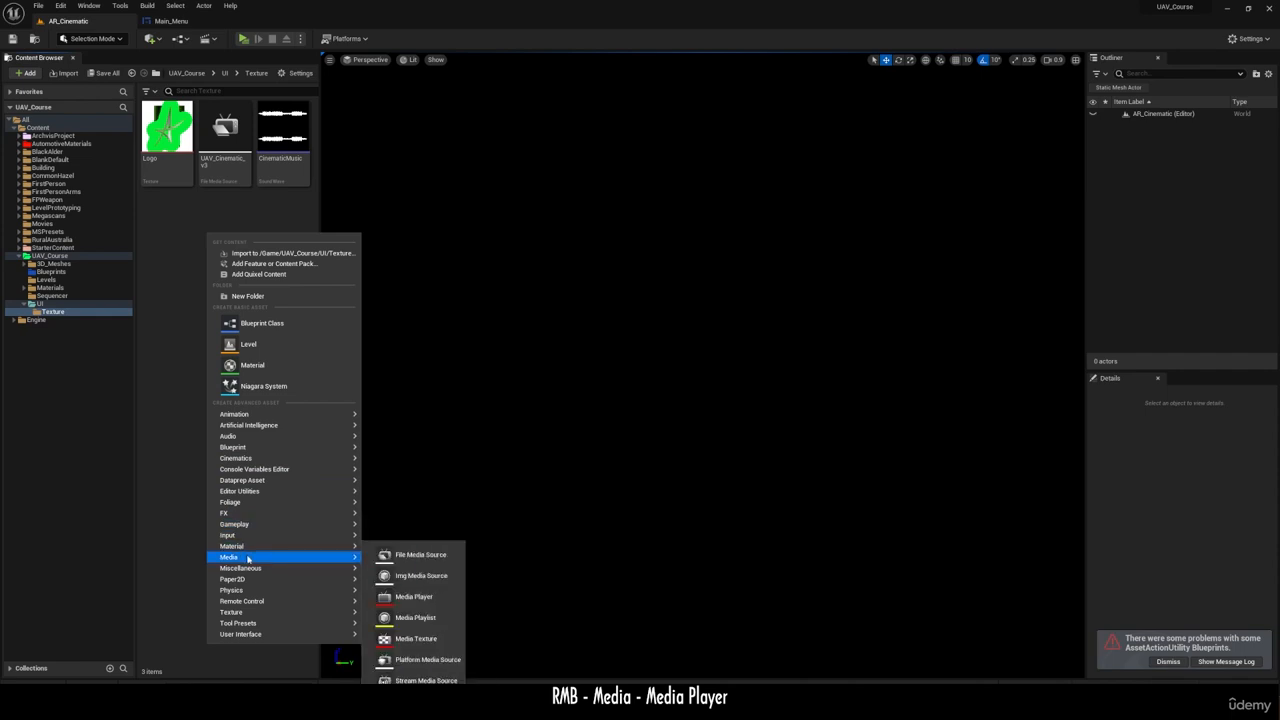
{"action": "left_click", "coordinate": [410, 597]}
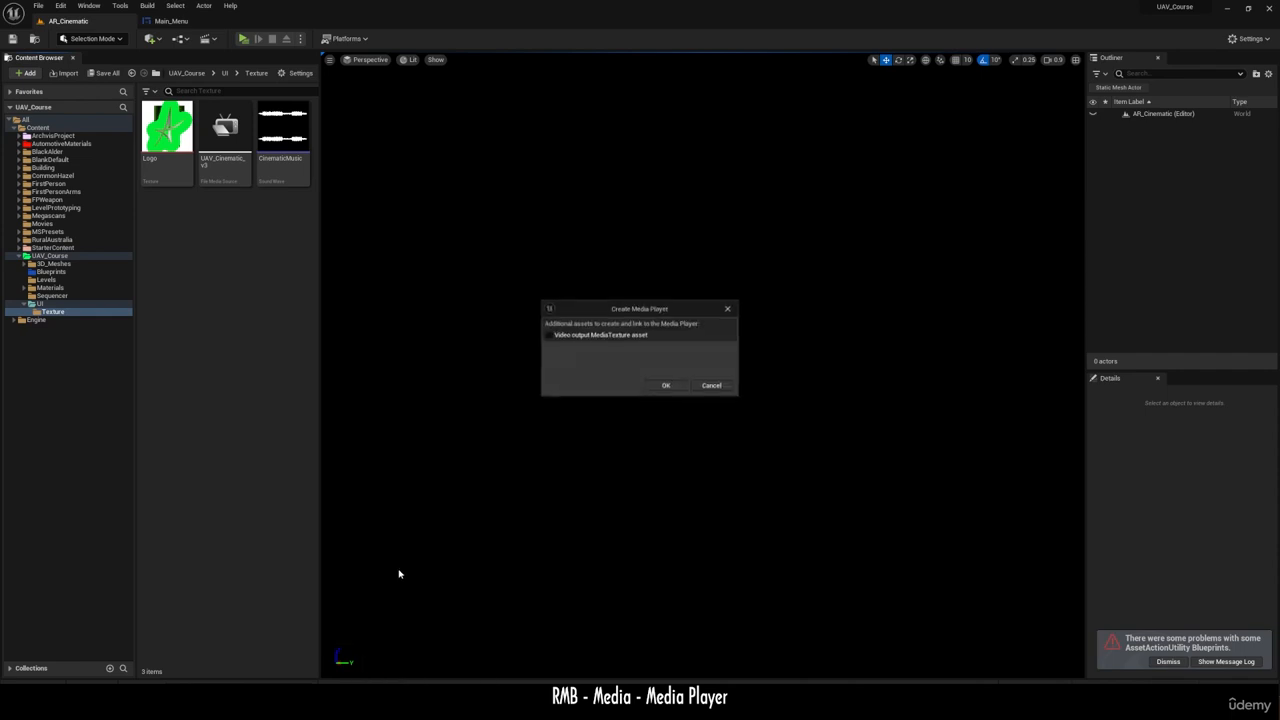
{"action": "left_click", "coordinate": [667, 387]}
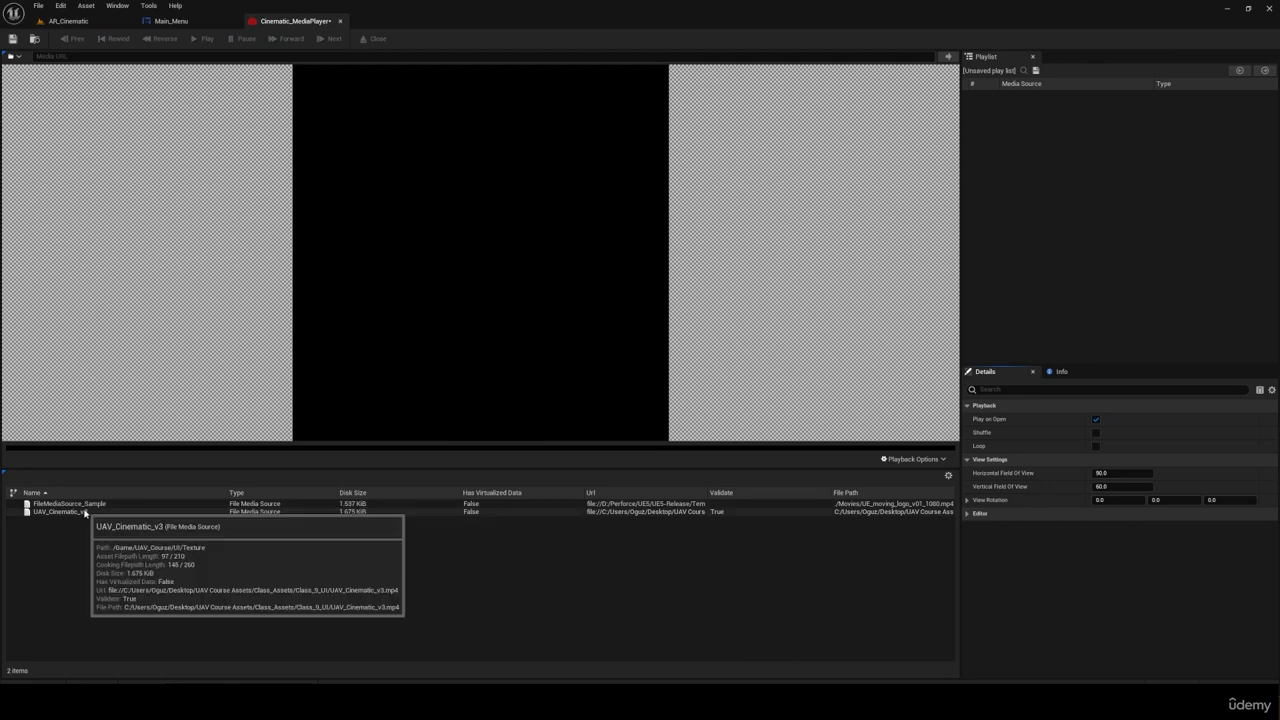
{"action": "double_click", "coordinate": [85, 512]}
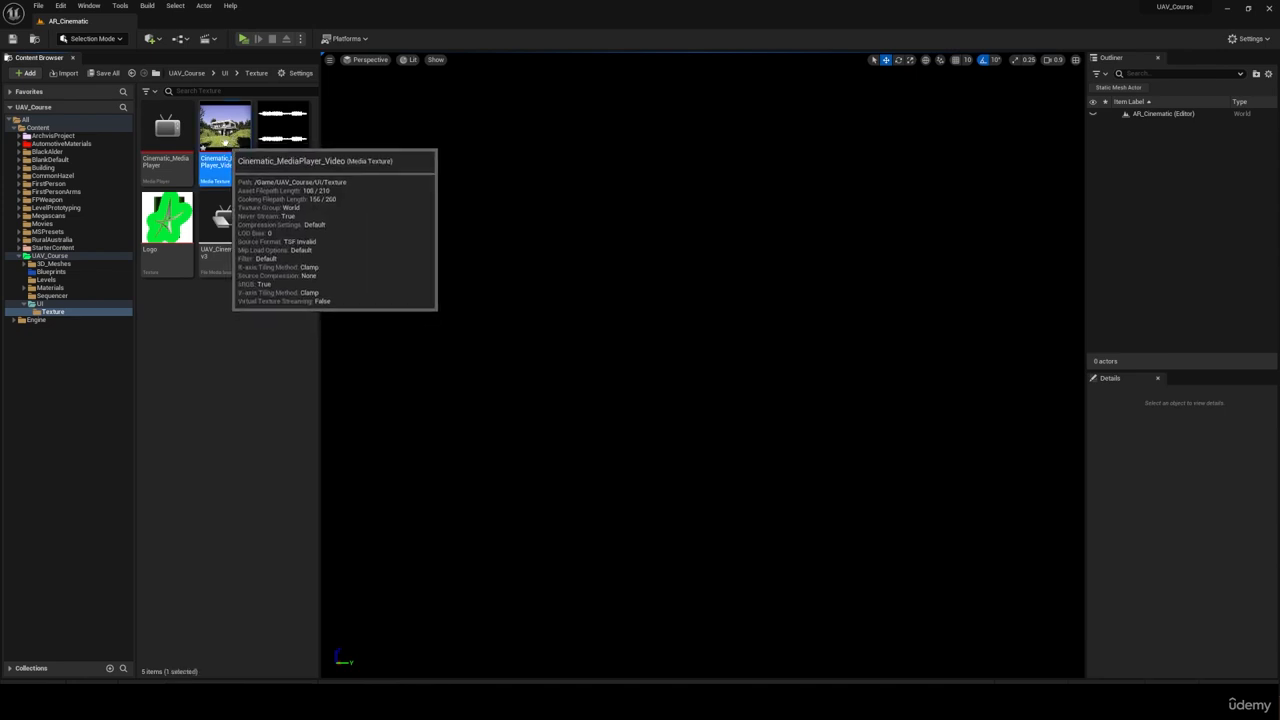
Step: Create a material named Cinematic_Material from the Cinematic_MediaPlayer_Video media texture
{"action": "right_click", "coordinate": [234, 145]}
{"action": "left_click", "coordinate": [285, 155]}
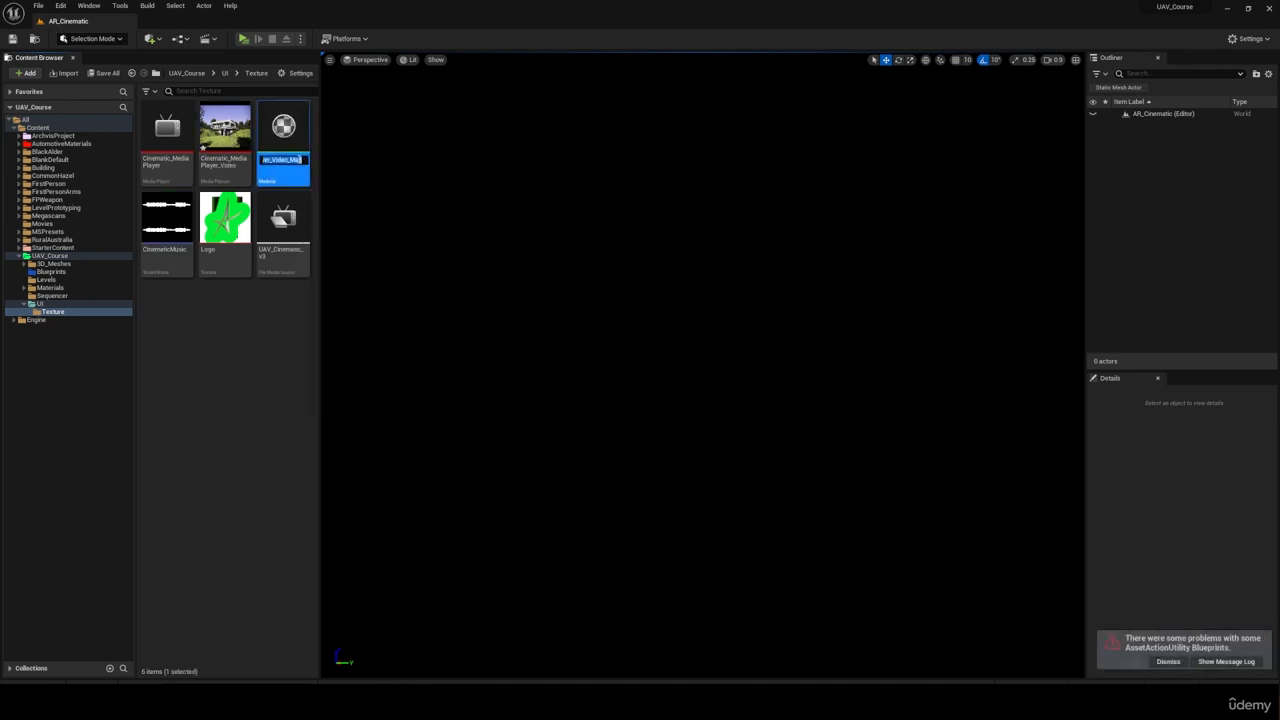
{"action": "key", "text": "Return"}
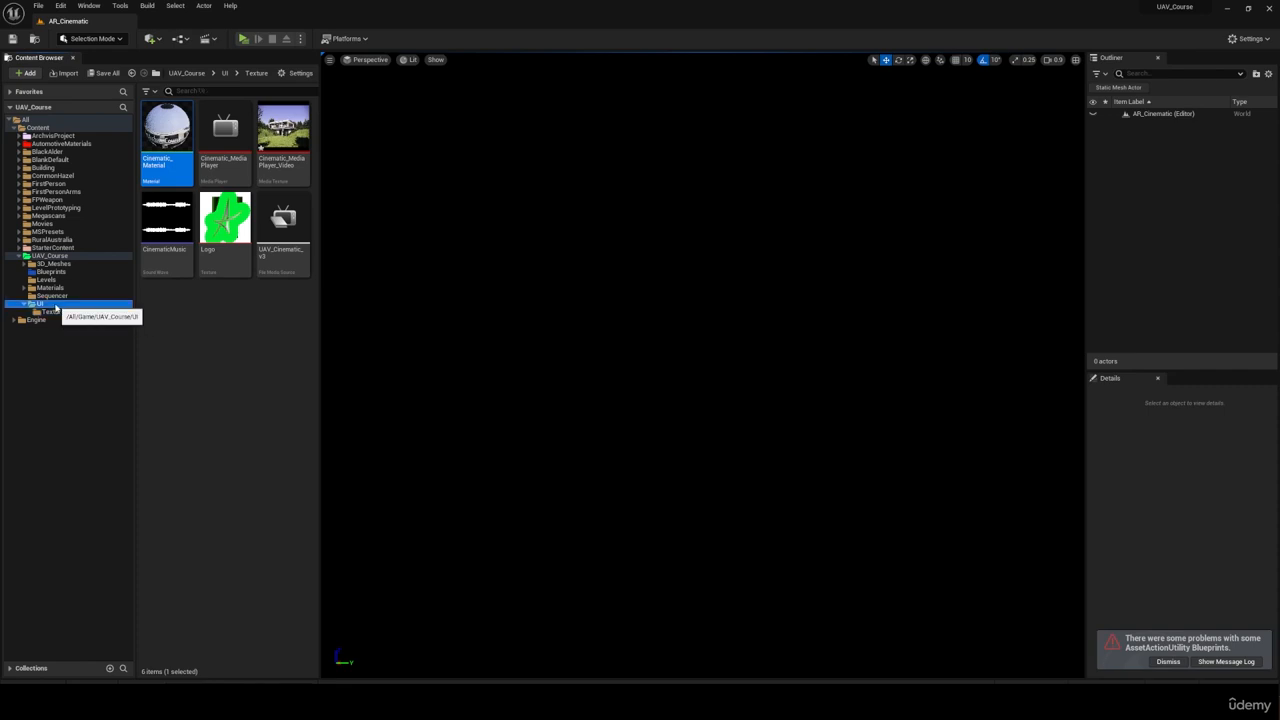
Step: Create a User Widget blueprint named Video_Player in the UI folder
{"action": "left_click", "coordinate": [56, 305]}
{"action": "right_click", "coordinate": [237, 237]}
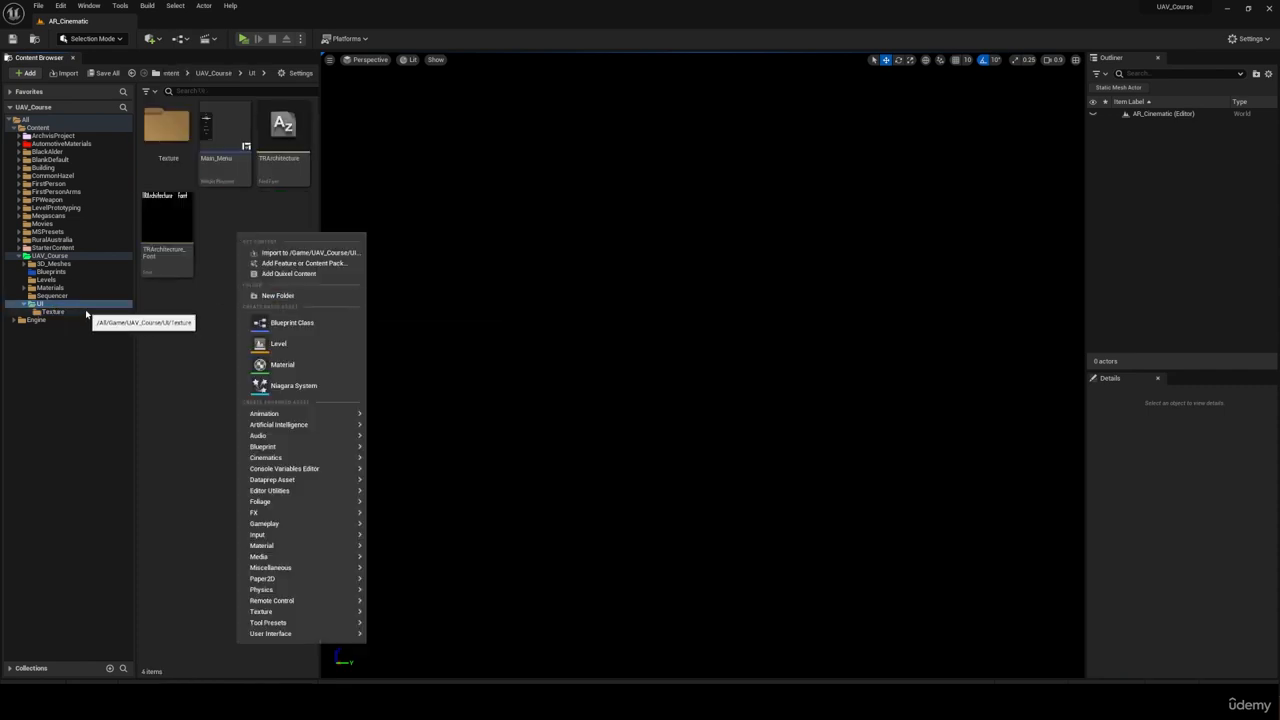
{"action": "mouse_move", "coordinate": [340, 633]}
{"action": "left_click", "coordinate": [390, 677]}
{"action": "left_click", "coordinate": [527, 278]}
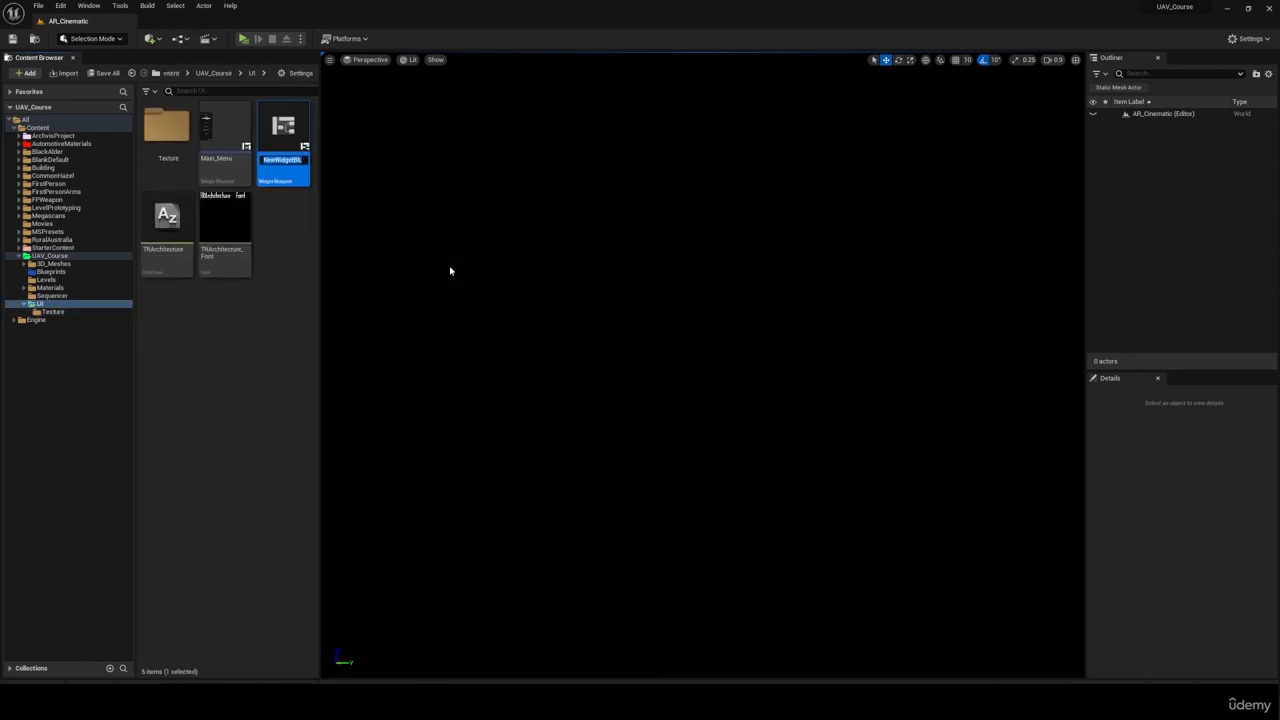
{"action": "type", "text": "Video_Player"}
{"action": "key", "text": "Return"}
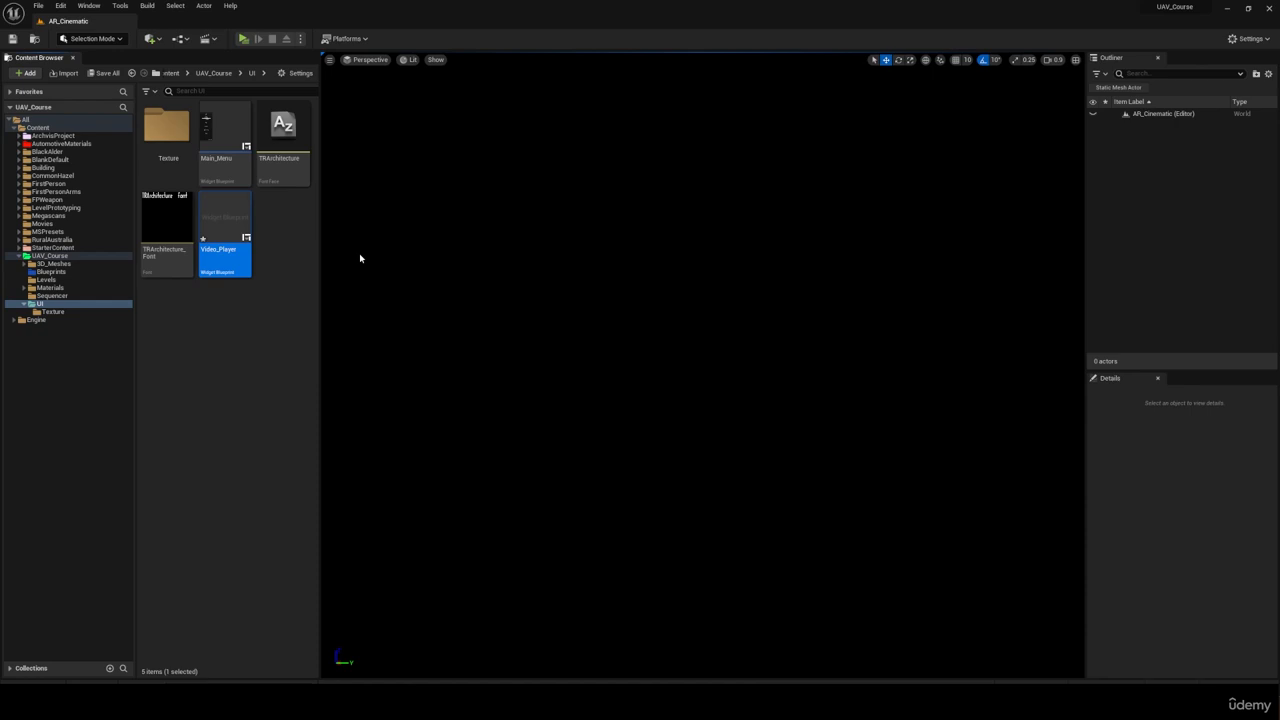
Step: Open the Video_Player widget and add a Canvas Panel as its root
{"action": "double_click", "coordinate": [225, 225]}
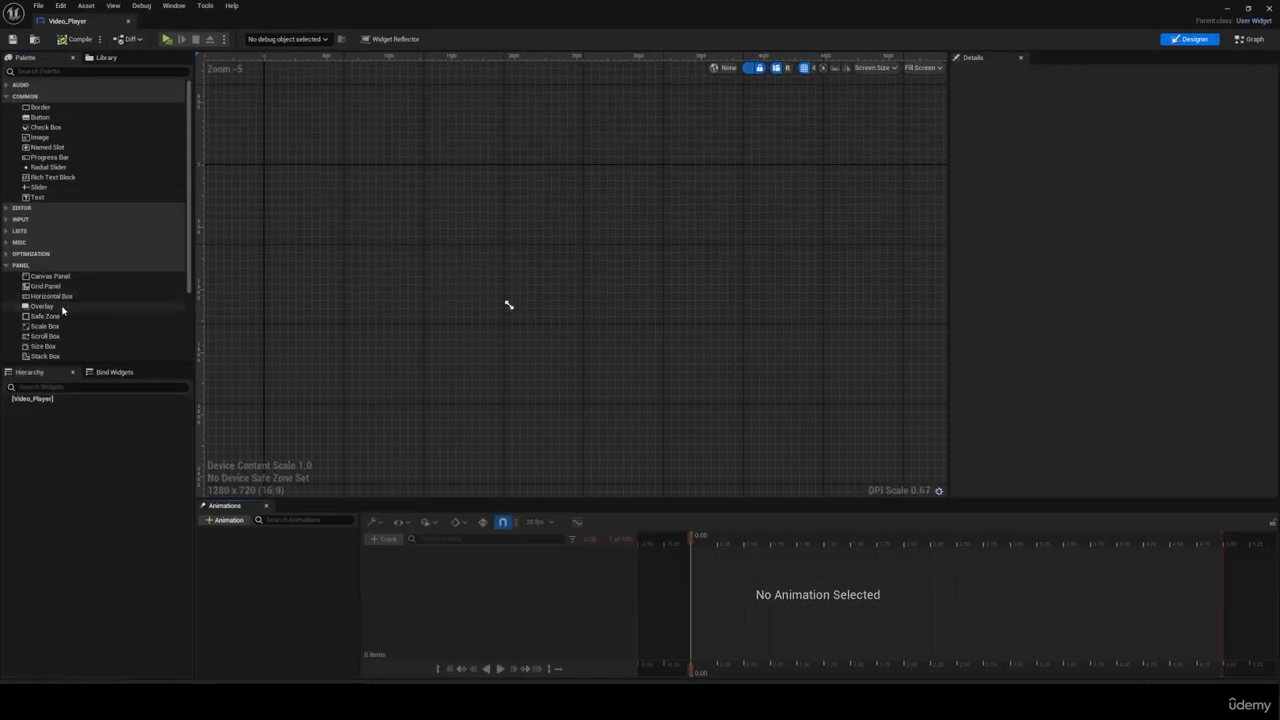
{"action": "scroll", "coordinate": [62, 320], "scroll_direction": "down", "scroll_amount": 1}
{"action": "scroll", "coordinate": [58, 200], "scroll_direction": "up", "scroll_amount": 1}
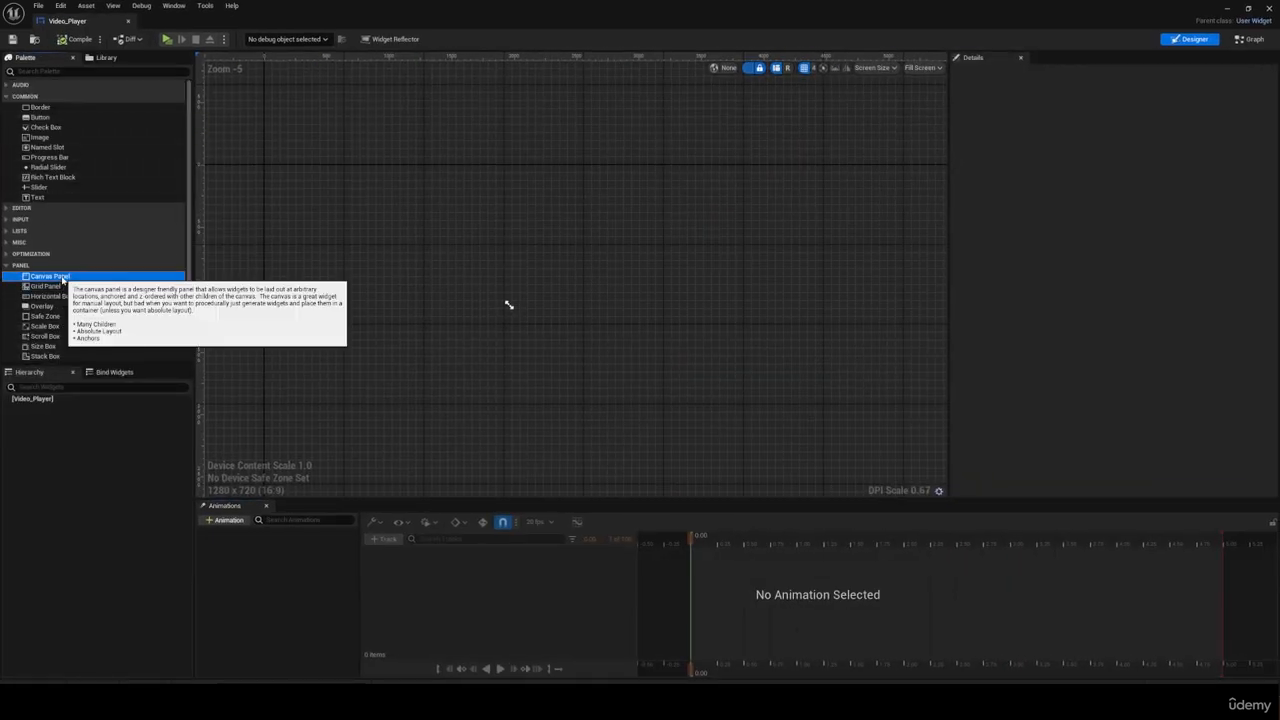
{"action": "left_click_drag", "start_coordinate": [50, 276], "coordinate": [406, 280]}
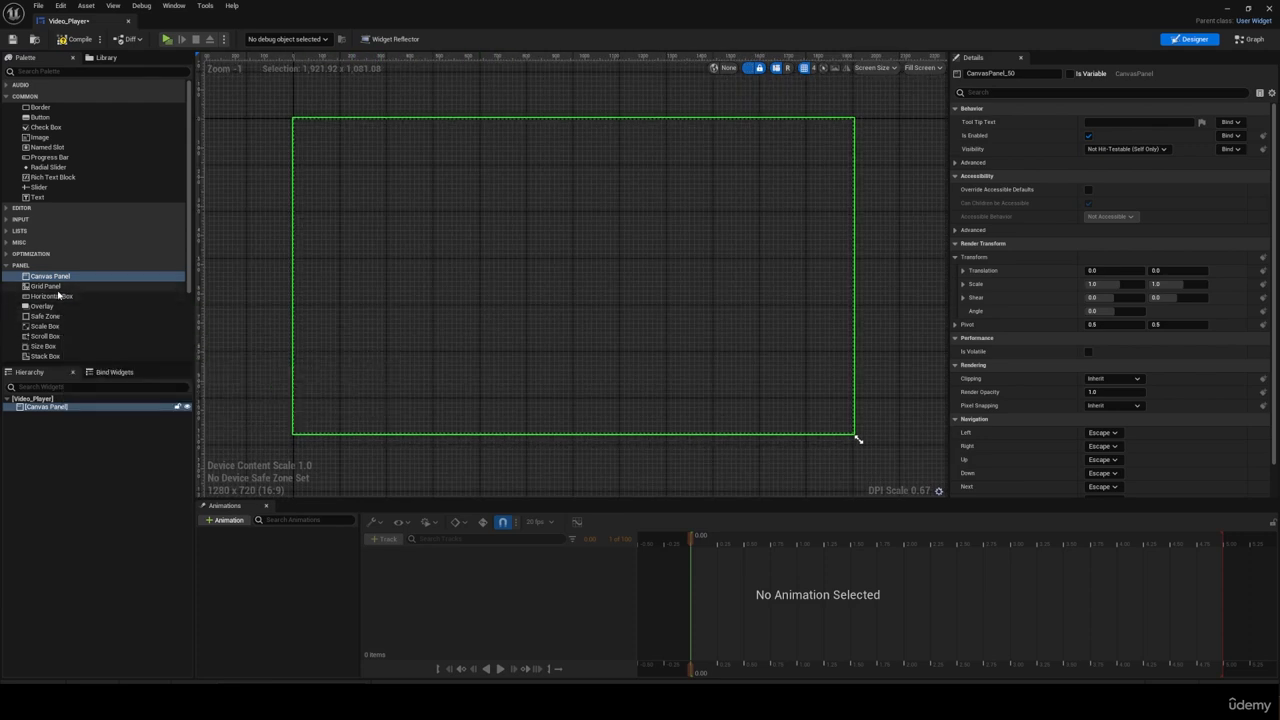
Step: Add an Image to the Canvas Panel and anchor it to stretch across all four corners
{"action": "left_click_drag", "start_coordinate": [40, 137], "coordinate": [378, 205]}
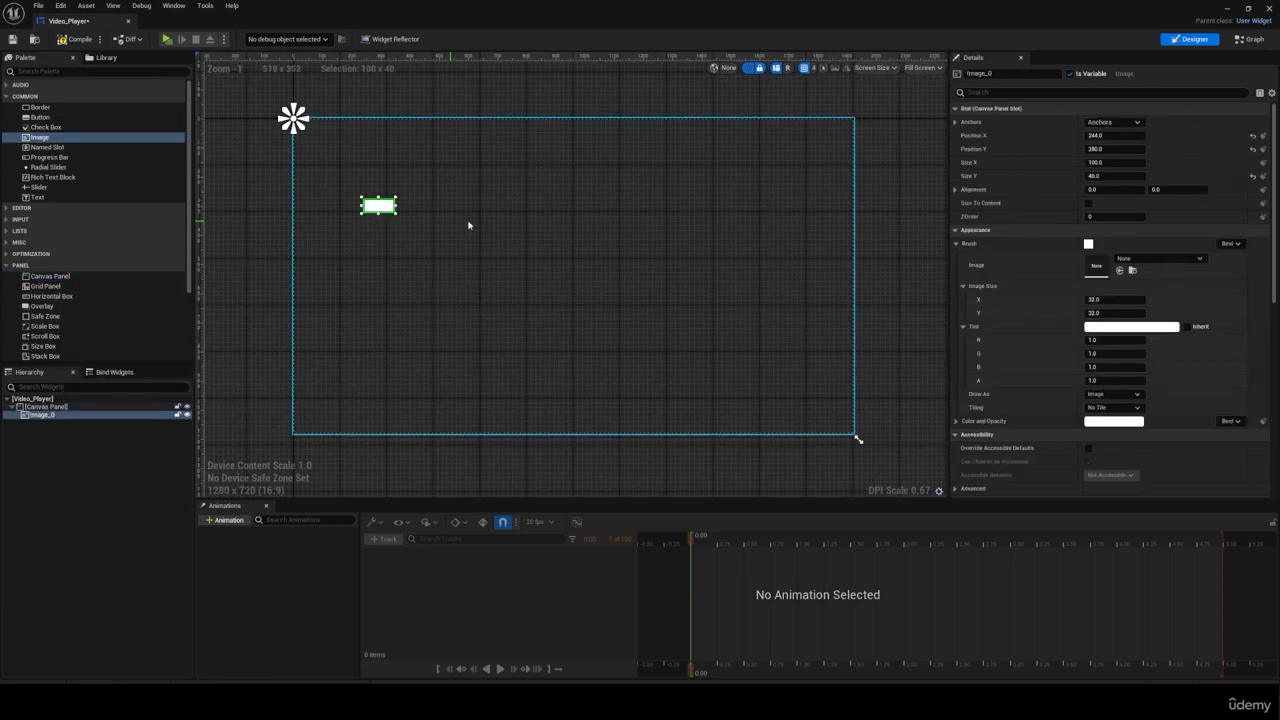
{"action": "left_click", "coordinate": [1113, 122]}
{"action": "left_click", "coordinate": [1205, 251]}
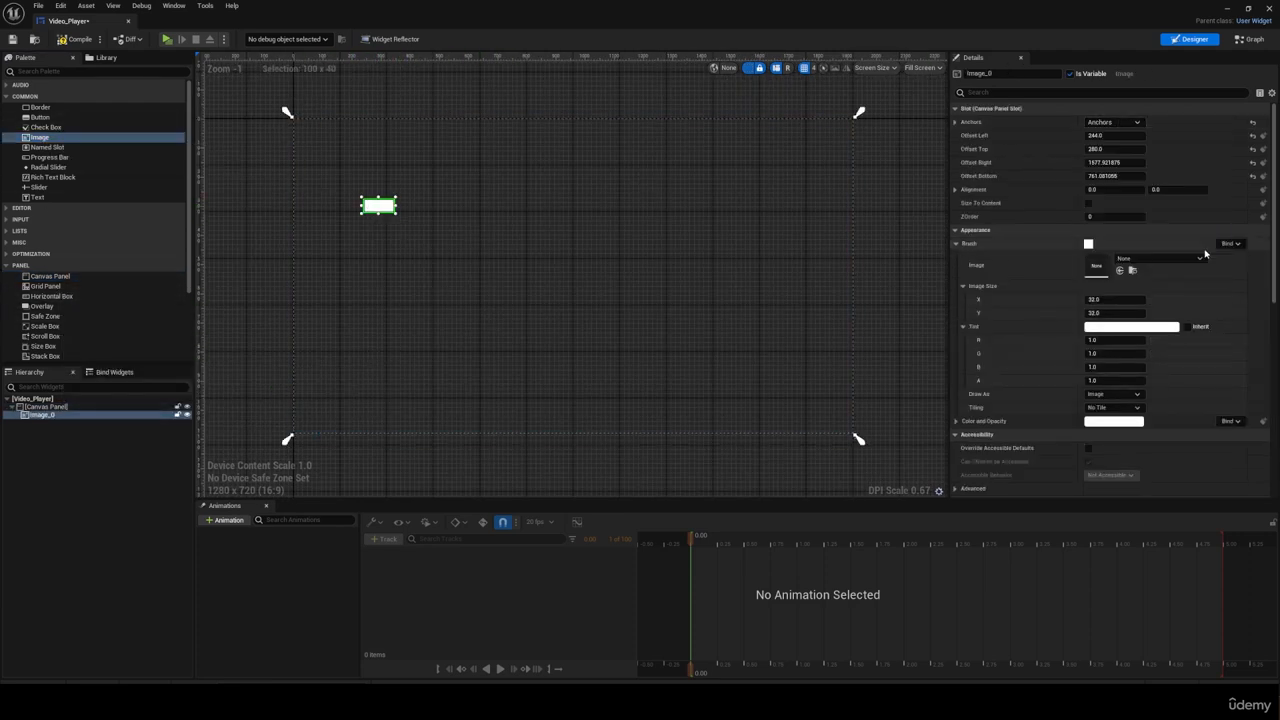
Step: Set the Image's left, top, right and bottom offsets to 0 so it fills the canvas
{"action": "type", "text": "0"}
{"action": "left_click", "coordinate": [1114, 150]}
{"action": "type", "text": "0"}
{"action": "left_click", "coordinate": [1114, 163]}
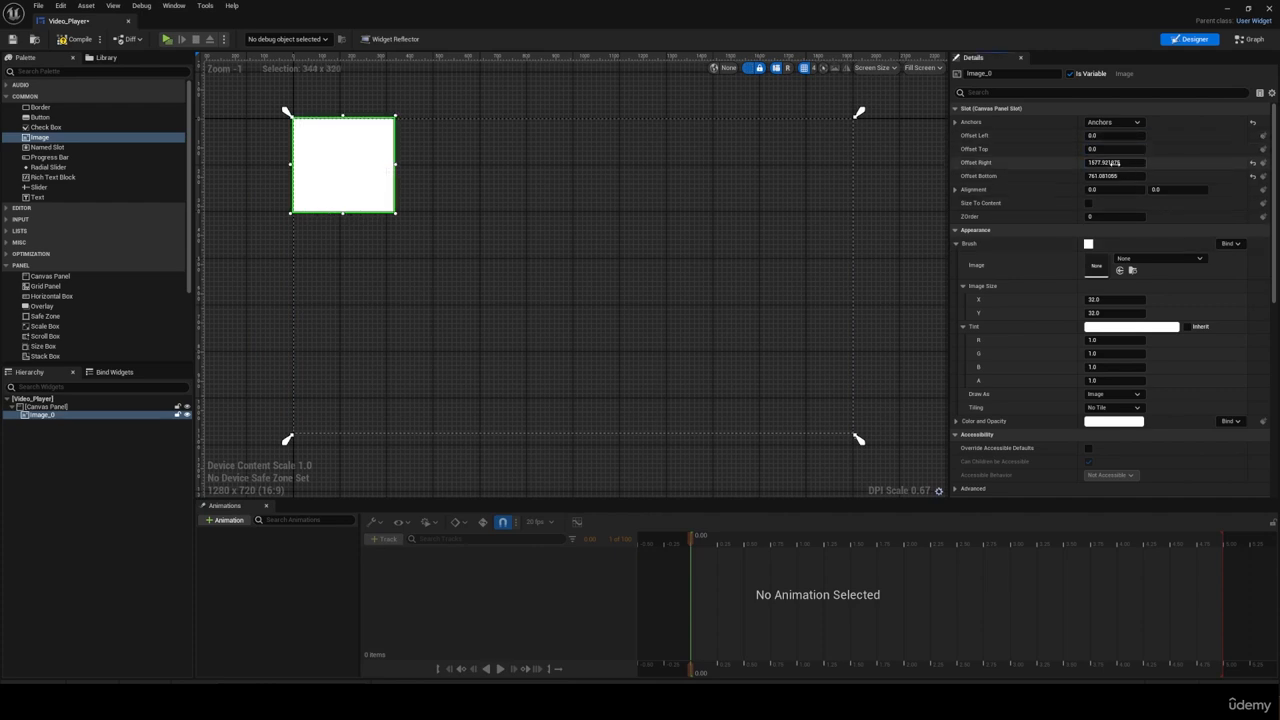
{"action": "type", "text": "0"}
{"action": "left_click", "coordinate": [1114, 176]}
{"action": "type", "text": "0"}
{"action": "key", "text": "Return"}
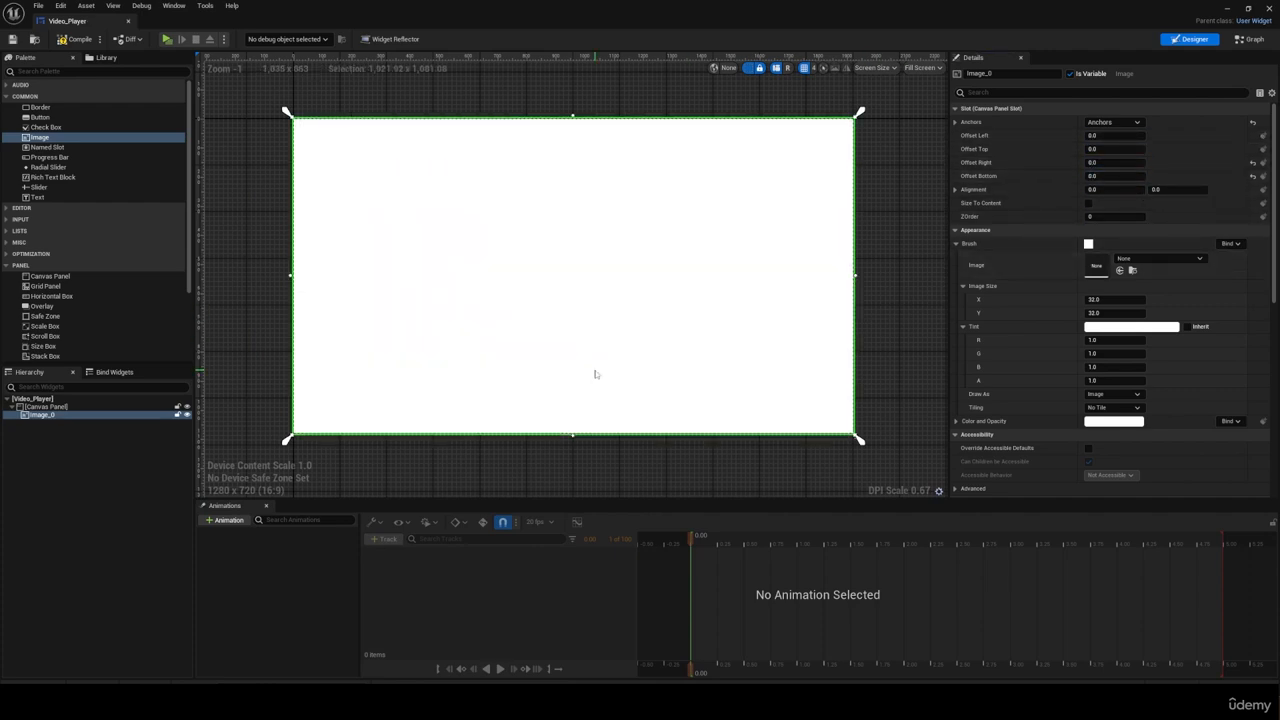
Step: Assign Cinematic_Material as the Image's brush
{"action": "left_click", "coordinate": [1147, 260]}
{"action": "type", "text": "ci"}
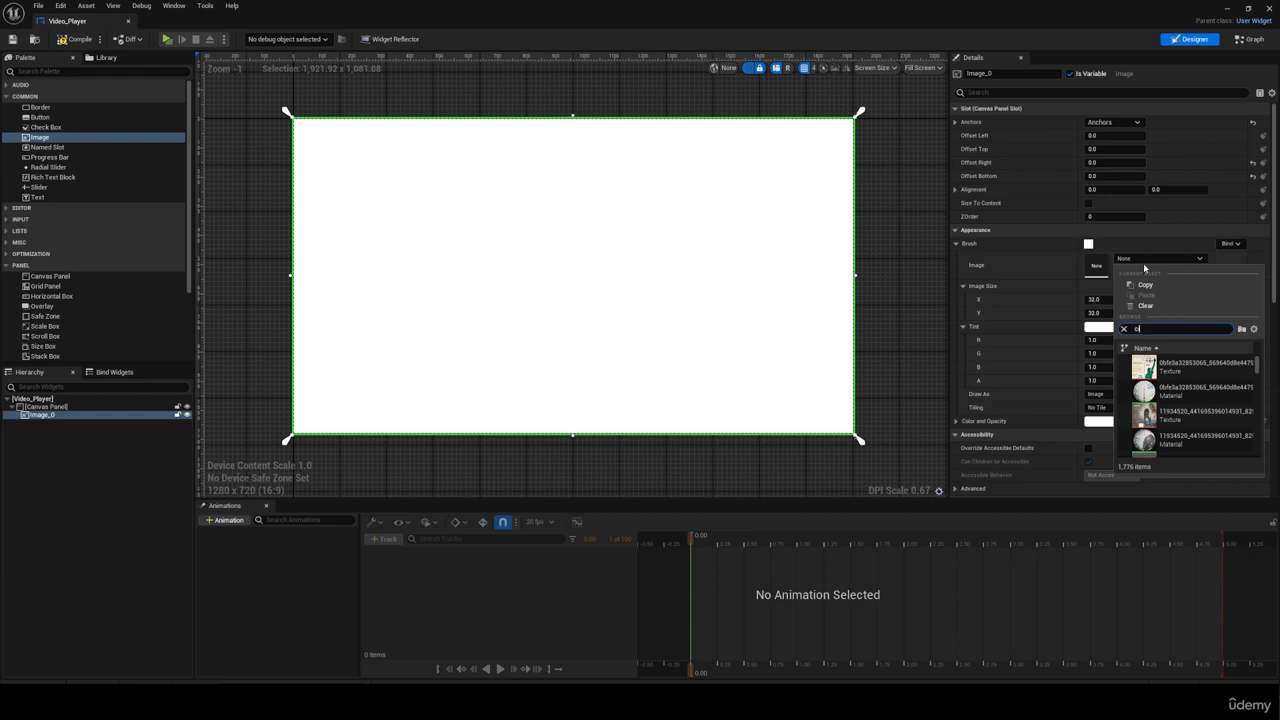
{"action": "type", "text": "nemati"}
{"action": "left_click", "coordinate": [1172, 366]}
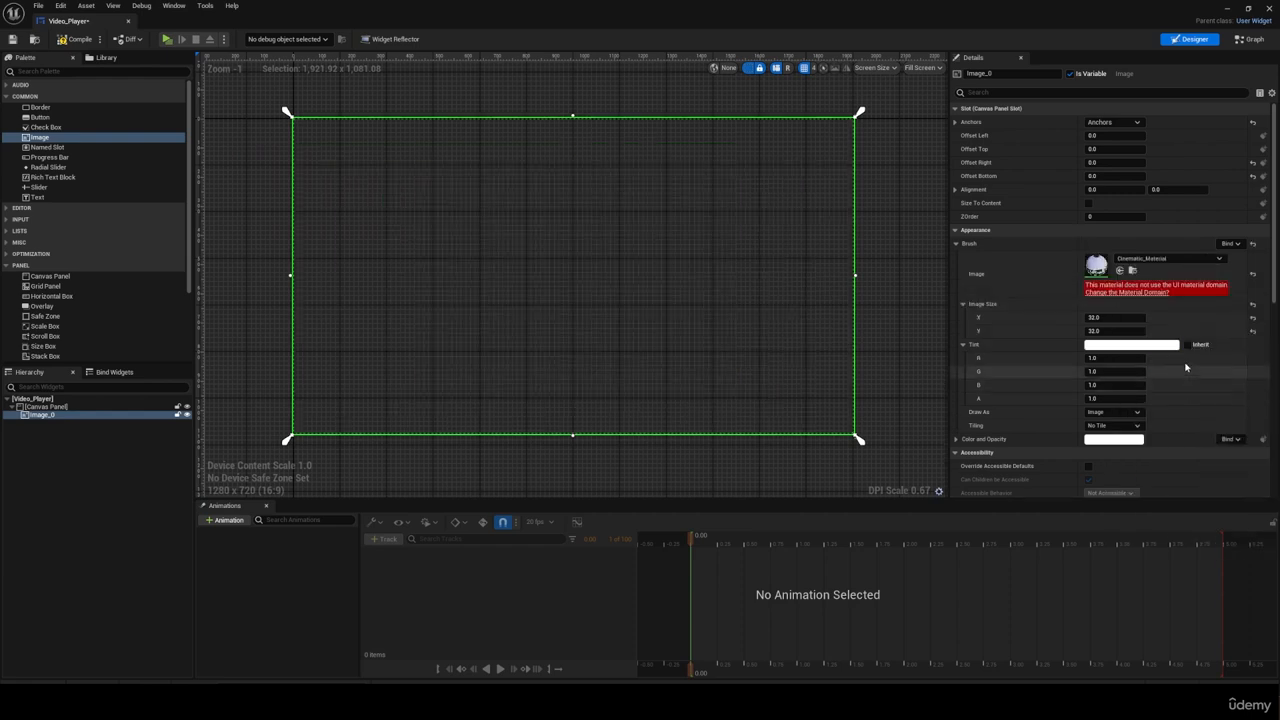
Step: Change Cinematic_Material's domain to User Interface and connect its Texture Sample's RGB output to Final Color
{"action": "left_click", "coordinate": [1155, 293]}
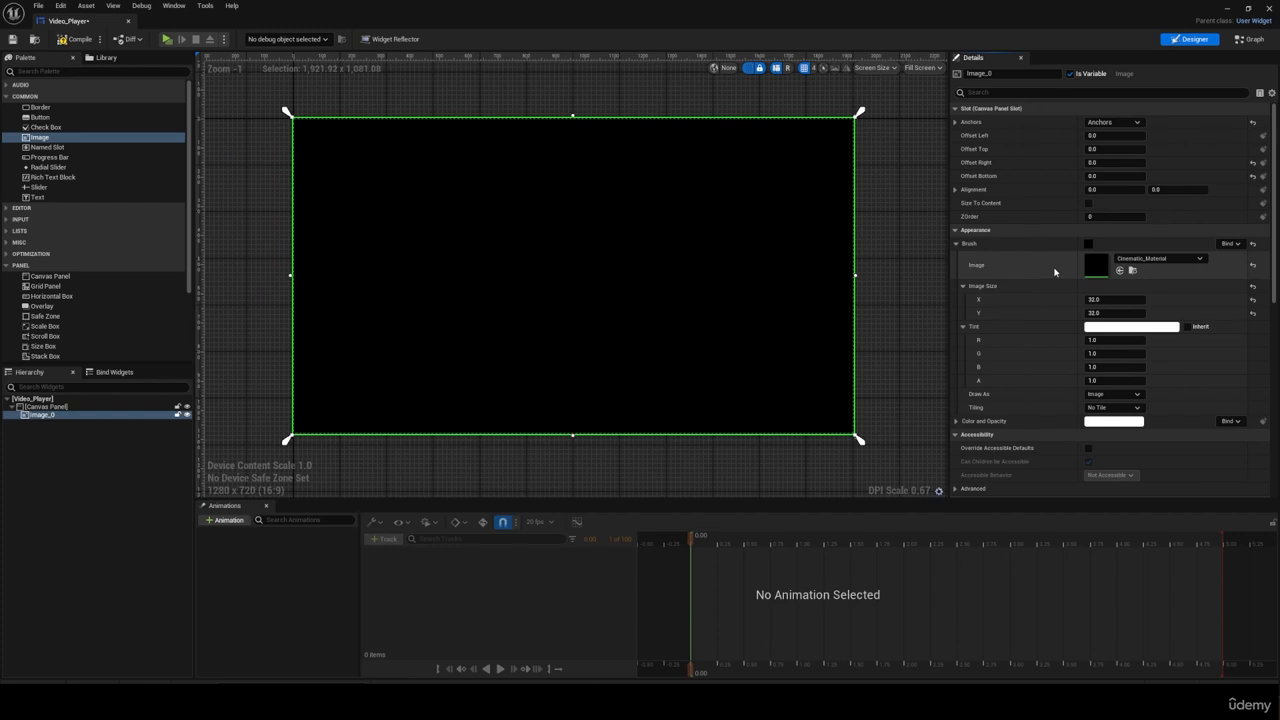
{"action": "double_click", "coordinate": [1094, 265]}
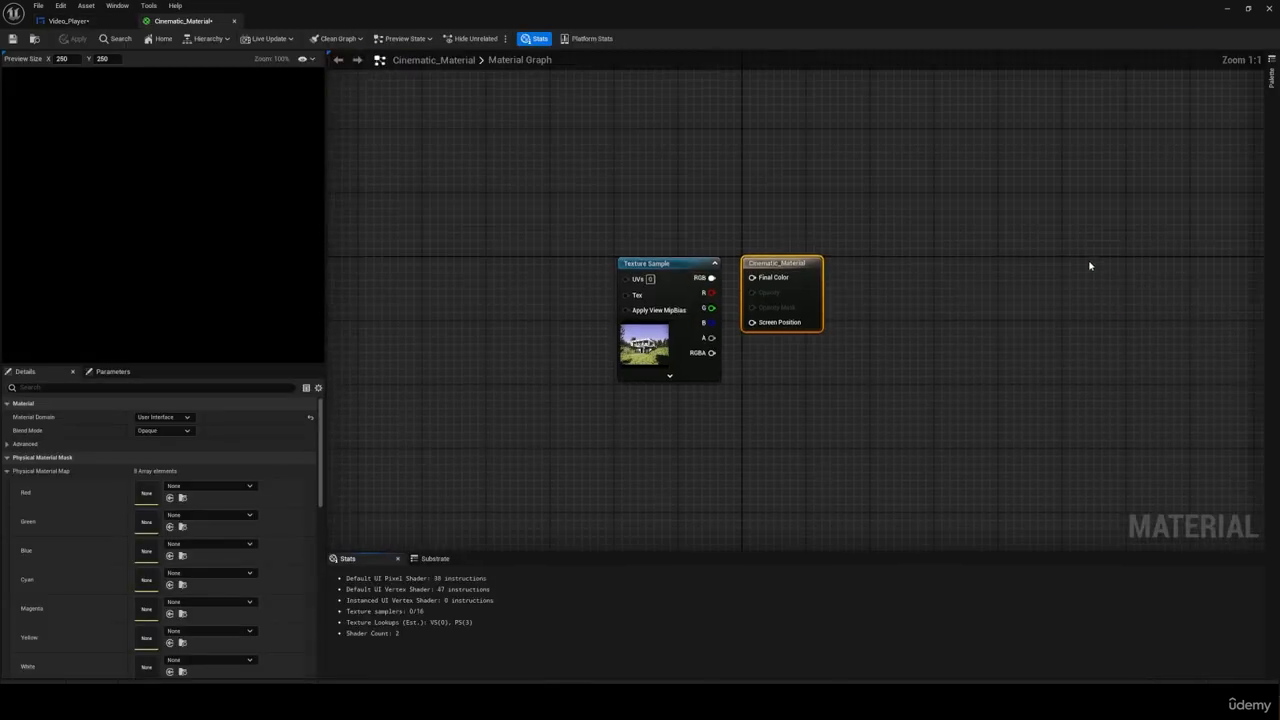
{"action": "left_click_drag", "start_coordinate": [725, 285], "coordinate": [768, 287]}
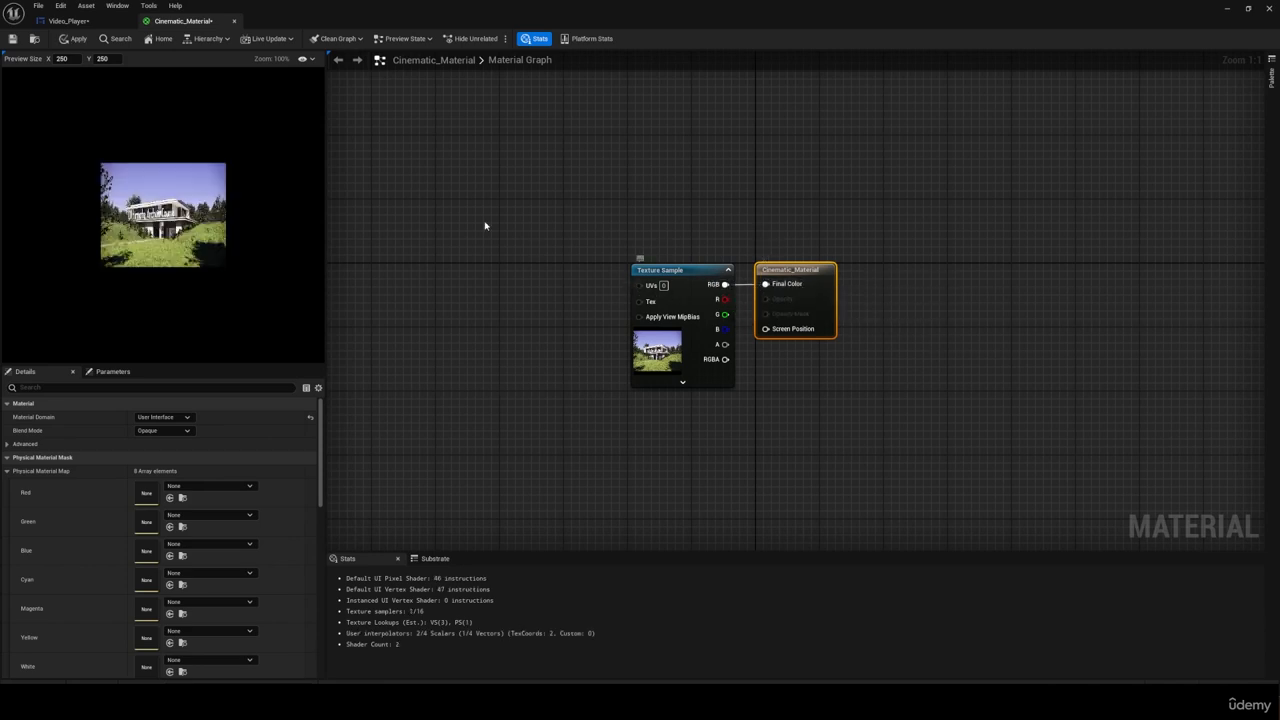
Step: Apply the Cinematic_Material changes and open the Video_Player widget's event graph
{"action": "left_click", "coordinate": [72, 39]}
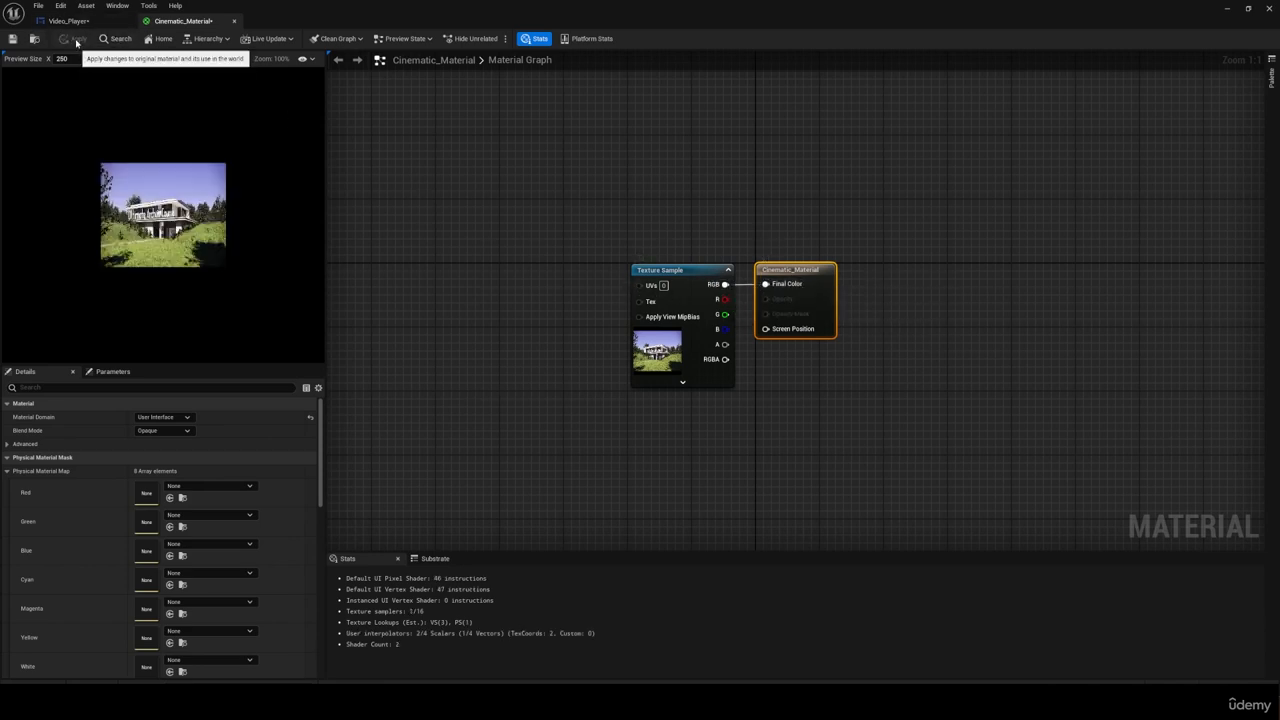
{"action": "left_click", "coordinate": [67, 21]}
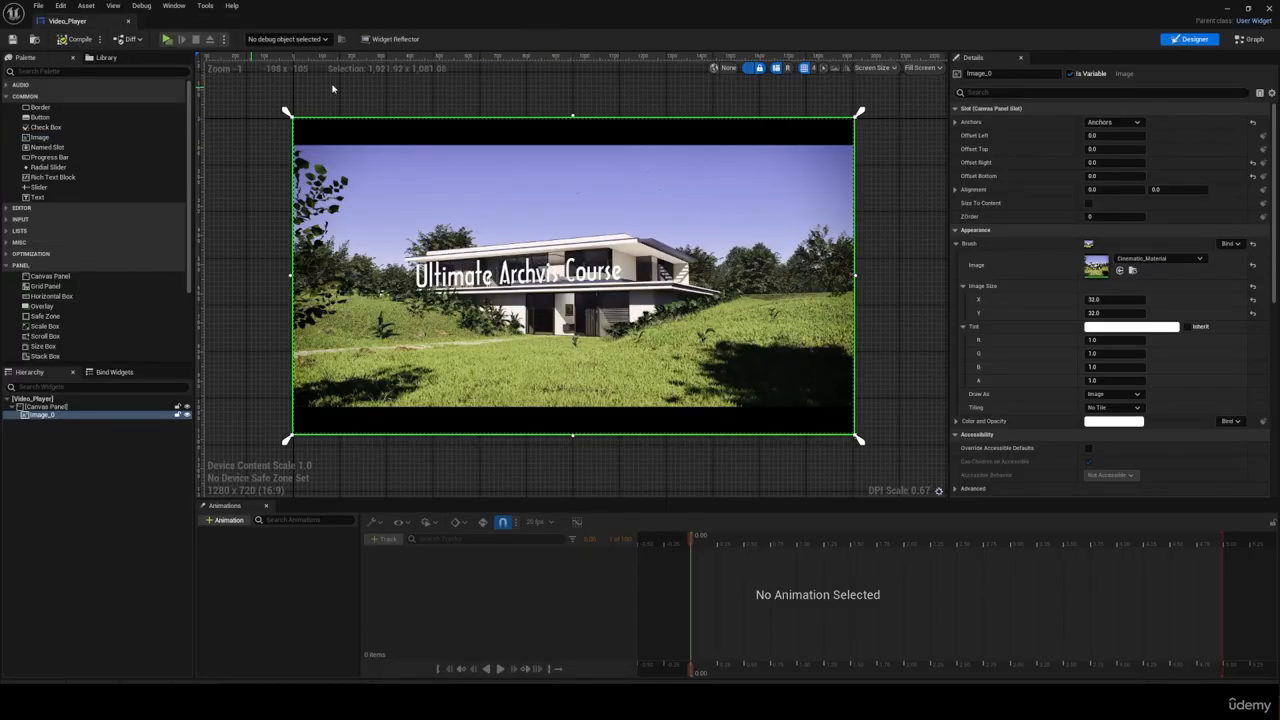
{"action": "left_click", "coordinate": [1252, 39]}
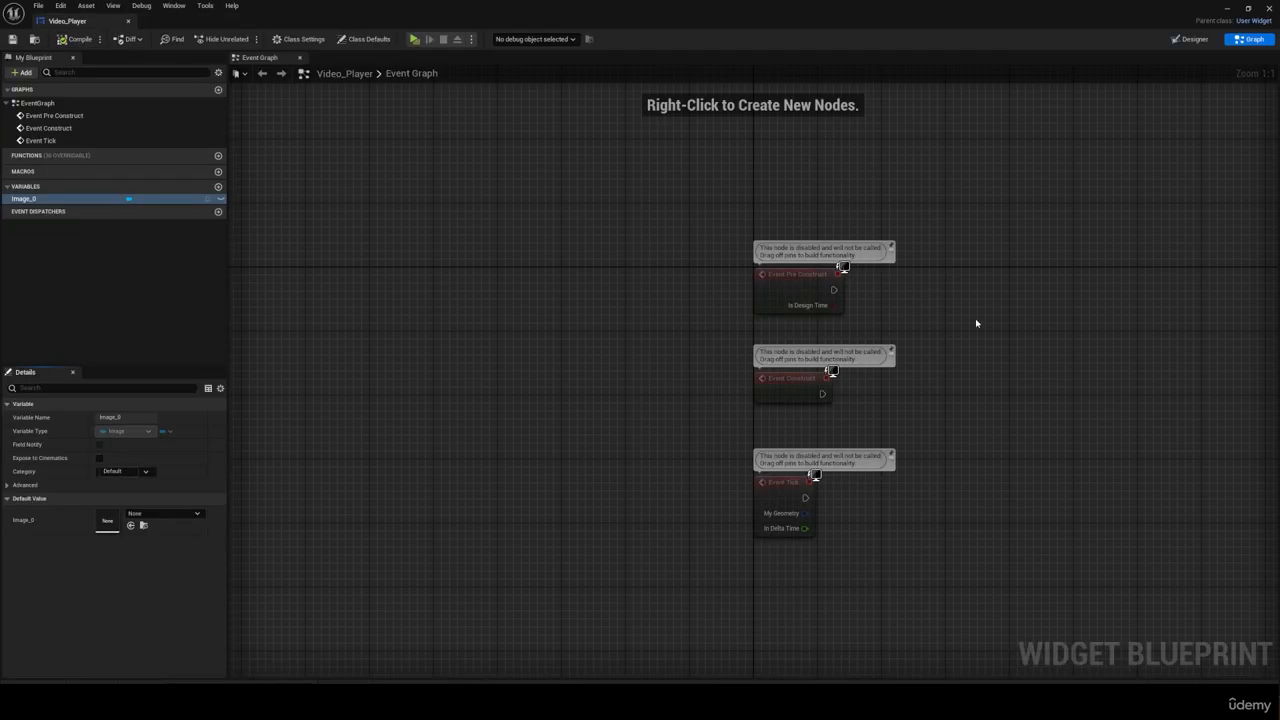
Step: Delete the Event Tick and Event Pre Construct nodes from the Video_Player event graph
{"action": "left_click_drag", "start_coordinate": [954, 565], "coordinate": [728, 435]}
{"action": "key", "text": "Delete"}
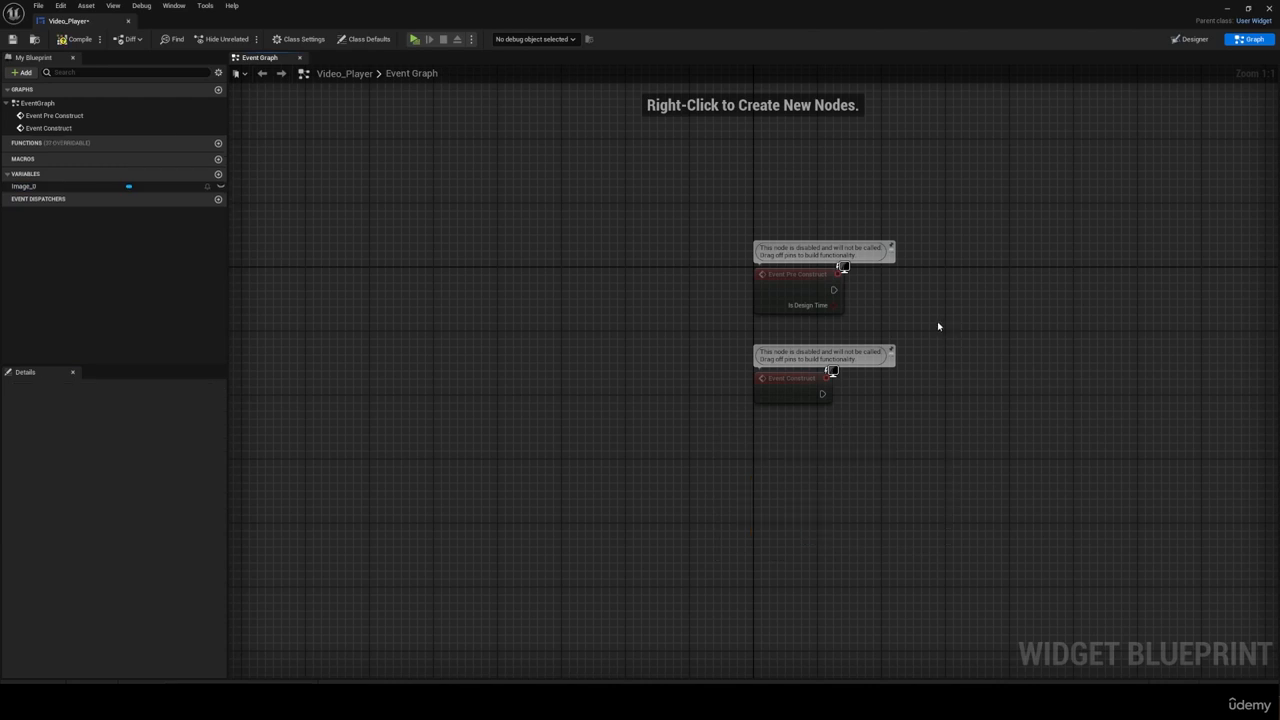
{"action": "left_click_drag", "start_coordinate": [937, 323], "coordinate": [729, 234]}
{"action": "key", "text": "Delete"}
{"action": "scroll", "coordinate": [553, 286], "scroll_direction": "down", "scroll_amount": 2}
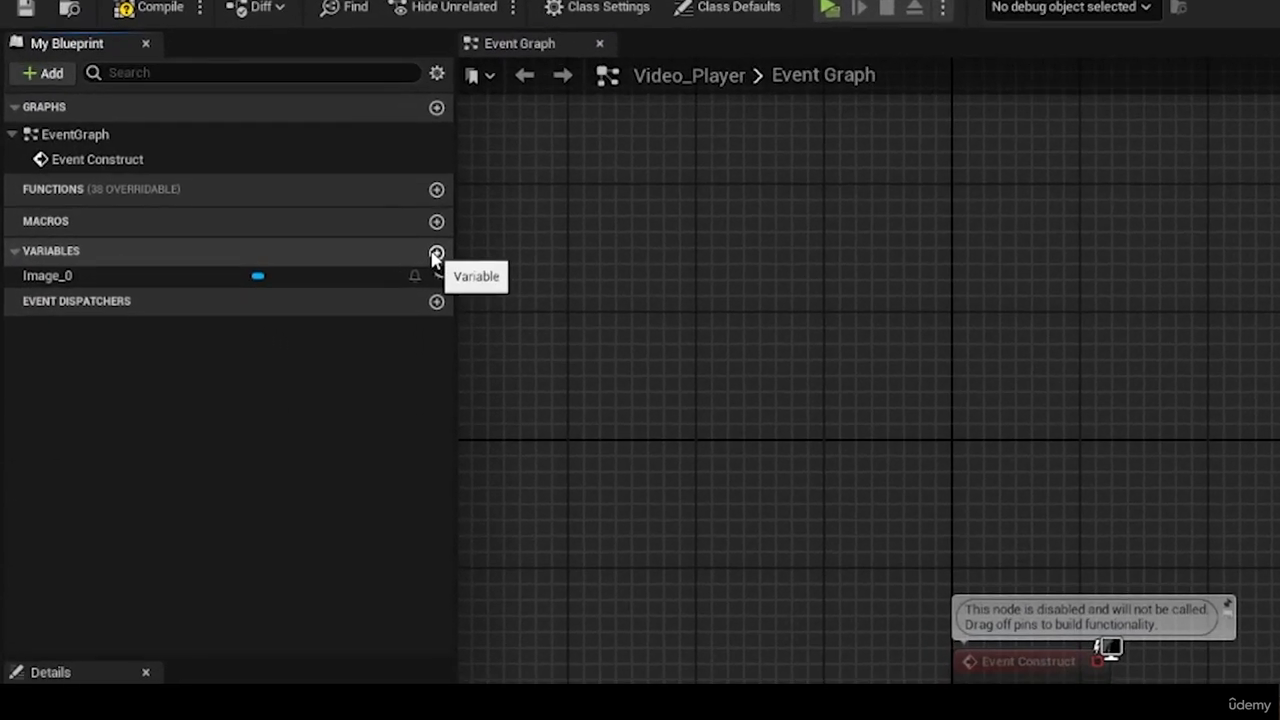
Step: Create a variable named Movie and set its type to Media Player Object Reference
{"action": "left_click", "coordinate": [218, 161]}
{"action": "type", "text": "Movie"}
{"action": "key", "text": "Return"}
{"action": "left_click", "coordinate": [300, 298]}
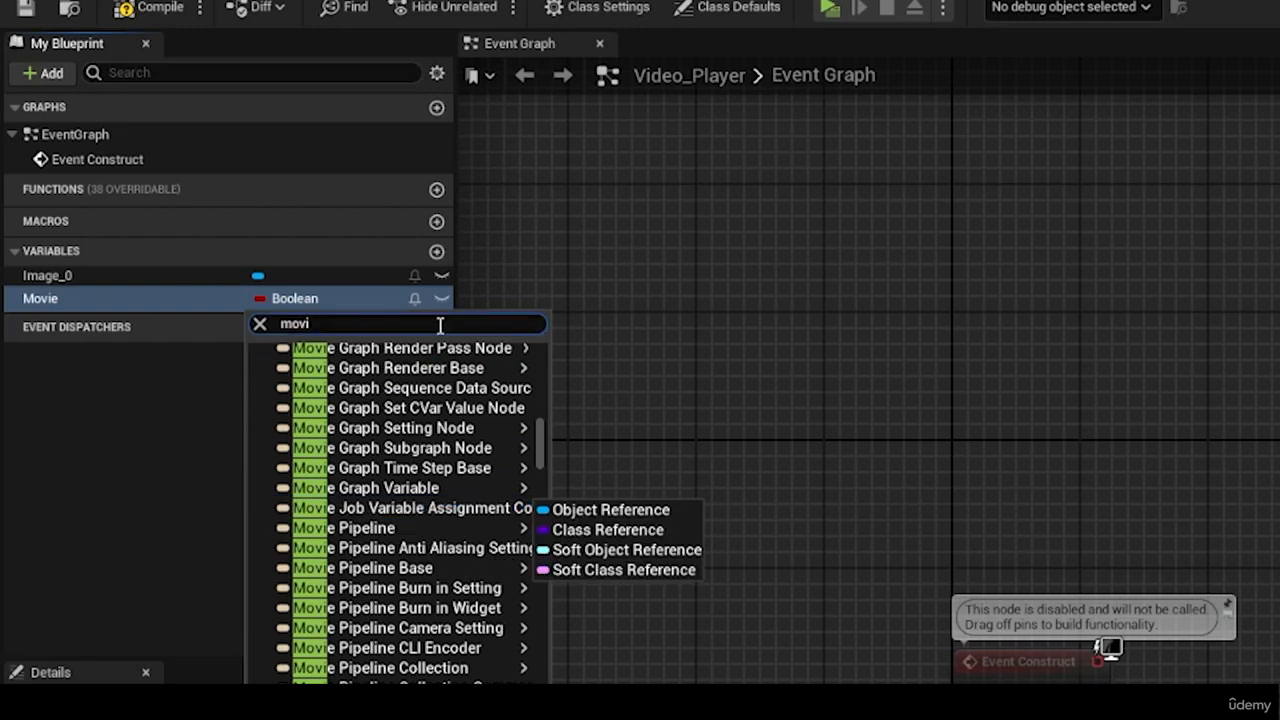
{"action": "type", "text": "media player"}
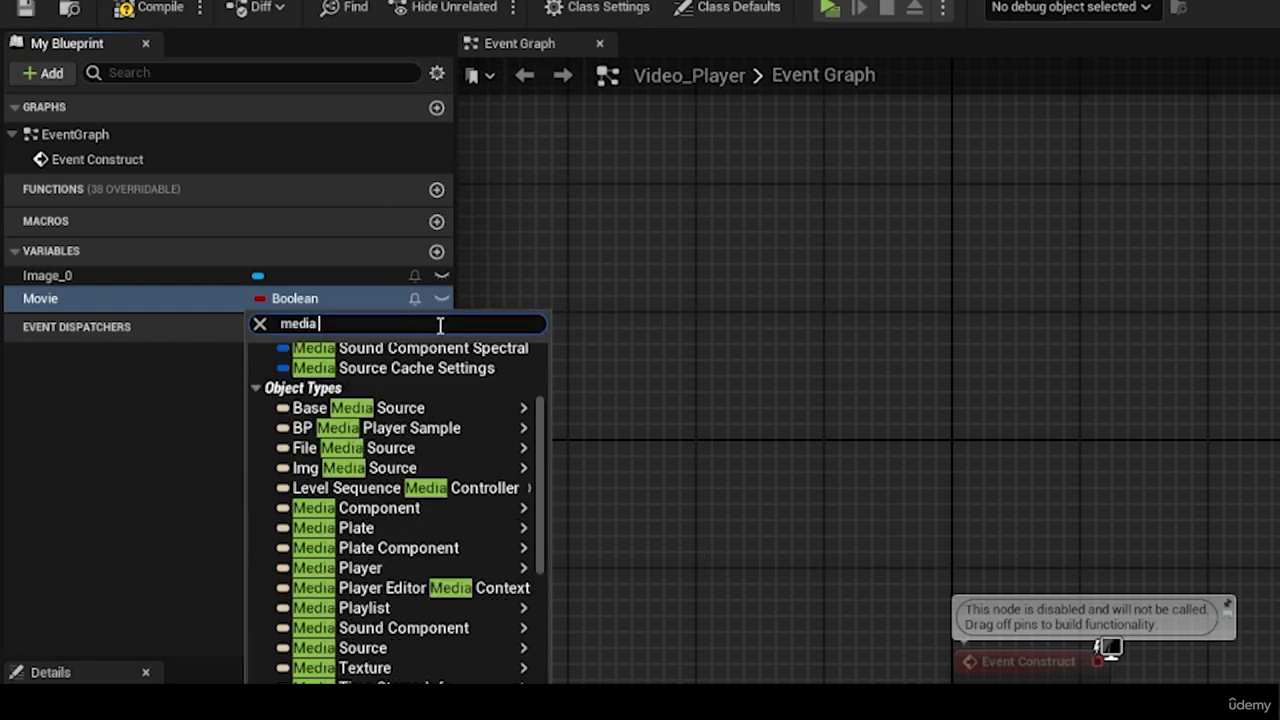
{"action": "mouse_move", "coordinate": [520, 453]}
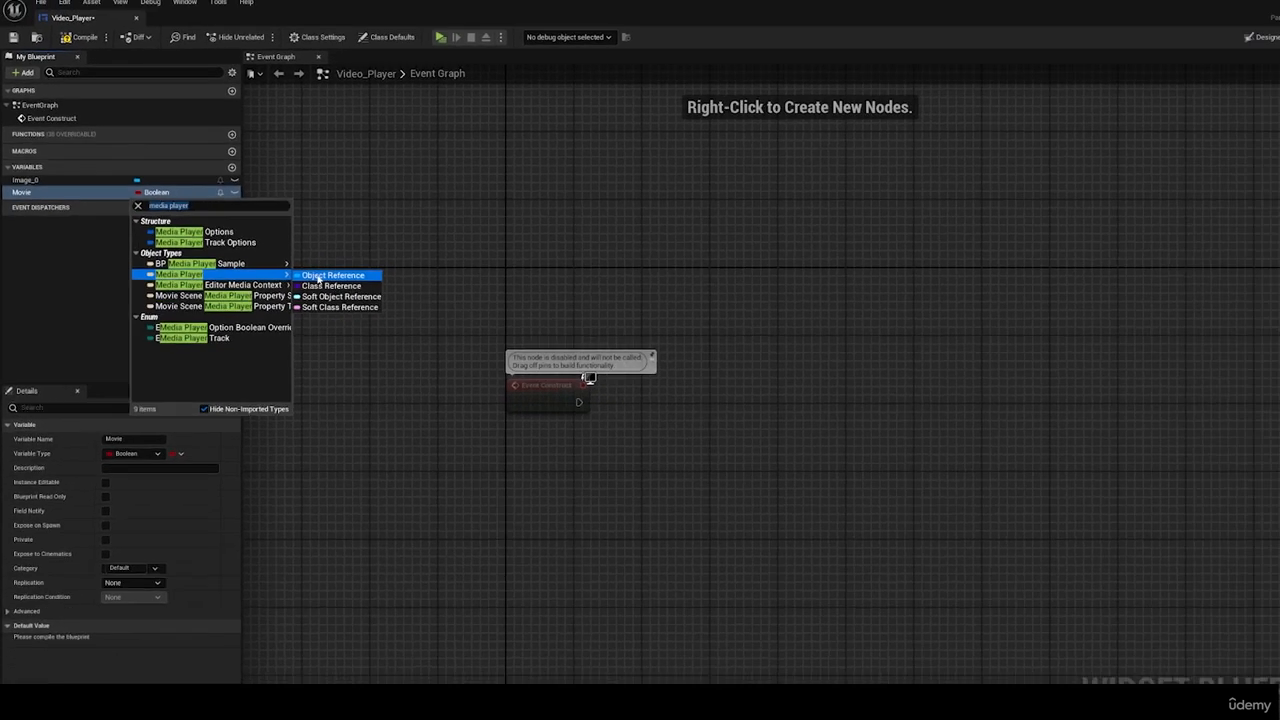
{"action": "left_click", "coordinate": [629, 451]}
Step: Get Movie as the target of an Open Source node run from Event Construct, with UAV_Cinematic as the media source
{"action": "left_click_drag", "start_coordinate": [60, 298], "coordinate": [314, 438]}
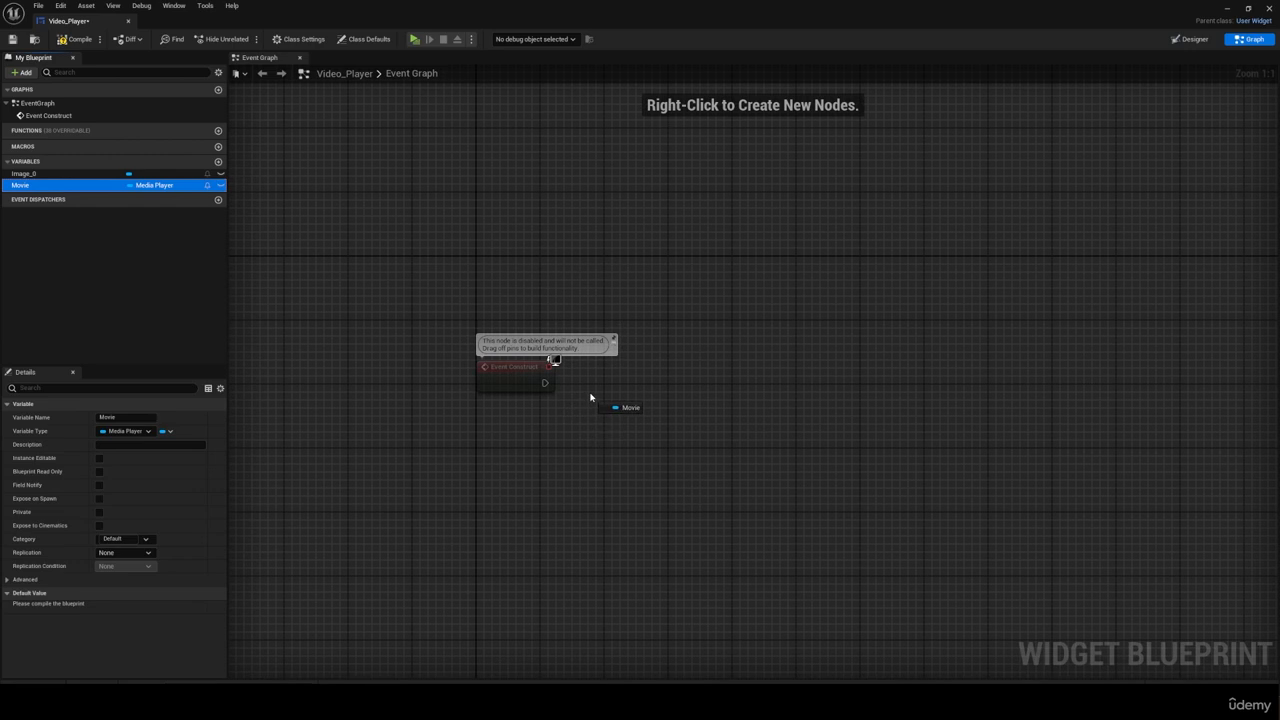
{"action": "left_click_drag", "start_coordinate": [590, 397], "coordinate": [712, 370]}
{"action": "left_click", "coordinate": [610, 410]}
{"action": "type", "text": "o"}
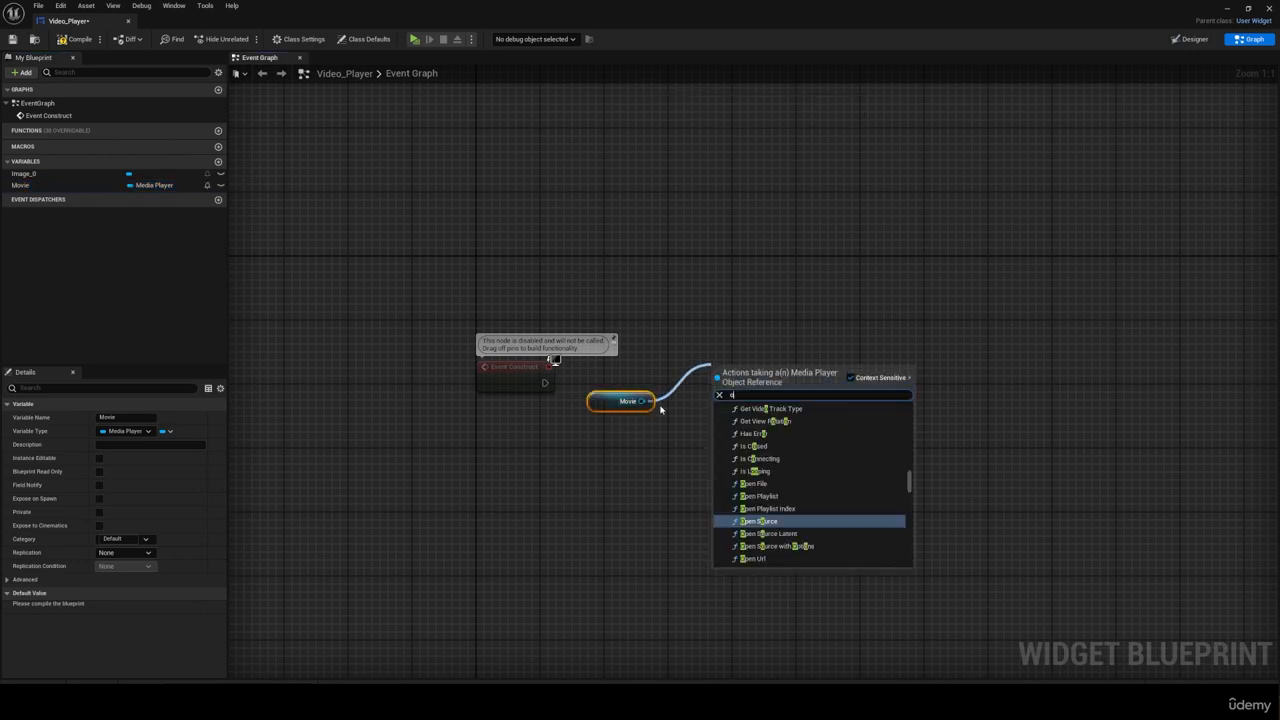
{"action": "type", "text": "pen sou"}
{"action": "left_click", "coordinate": [765, 426]}
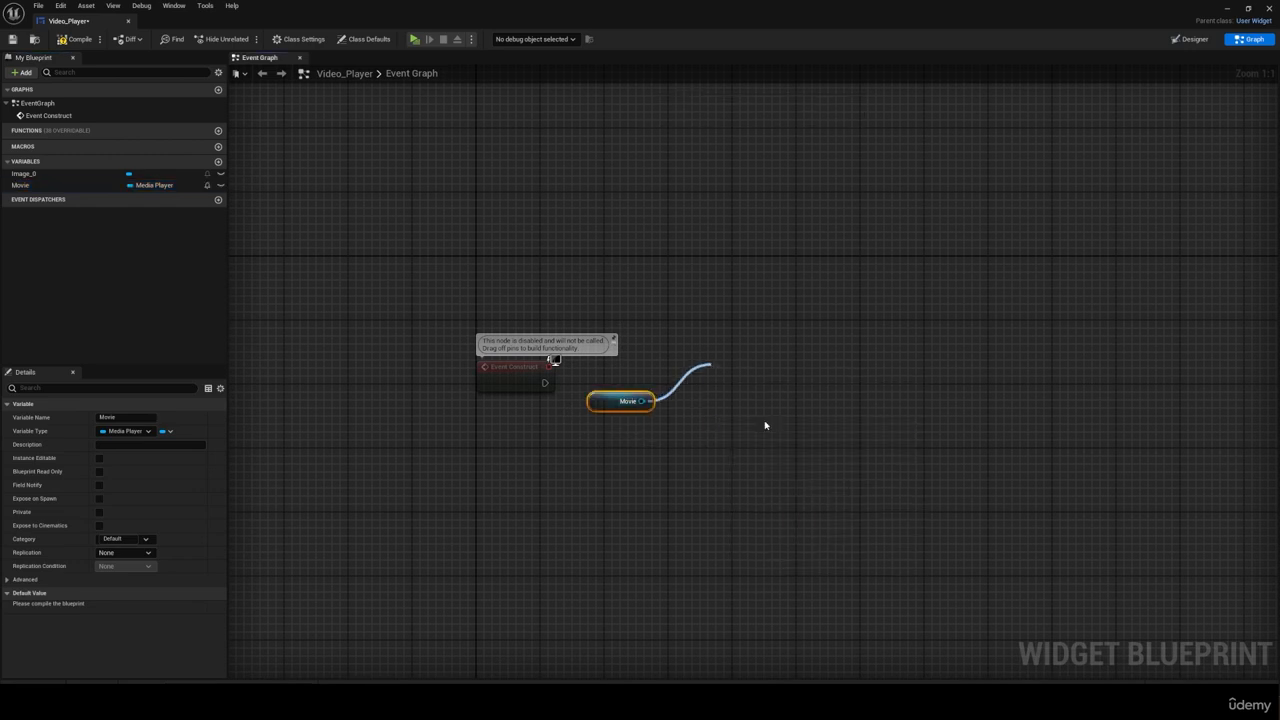
{"action": "left_click_drag", "start_coordinate": [545, 382], "coordinate": [717, 373]}
{"action": "left_click", "coordinate": [748, 413]}
{"action": "left_click", "coordinate": [800, 504]}
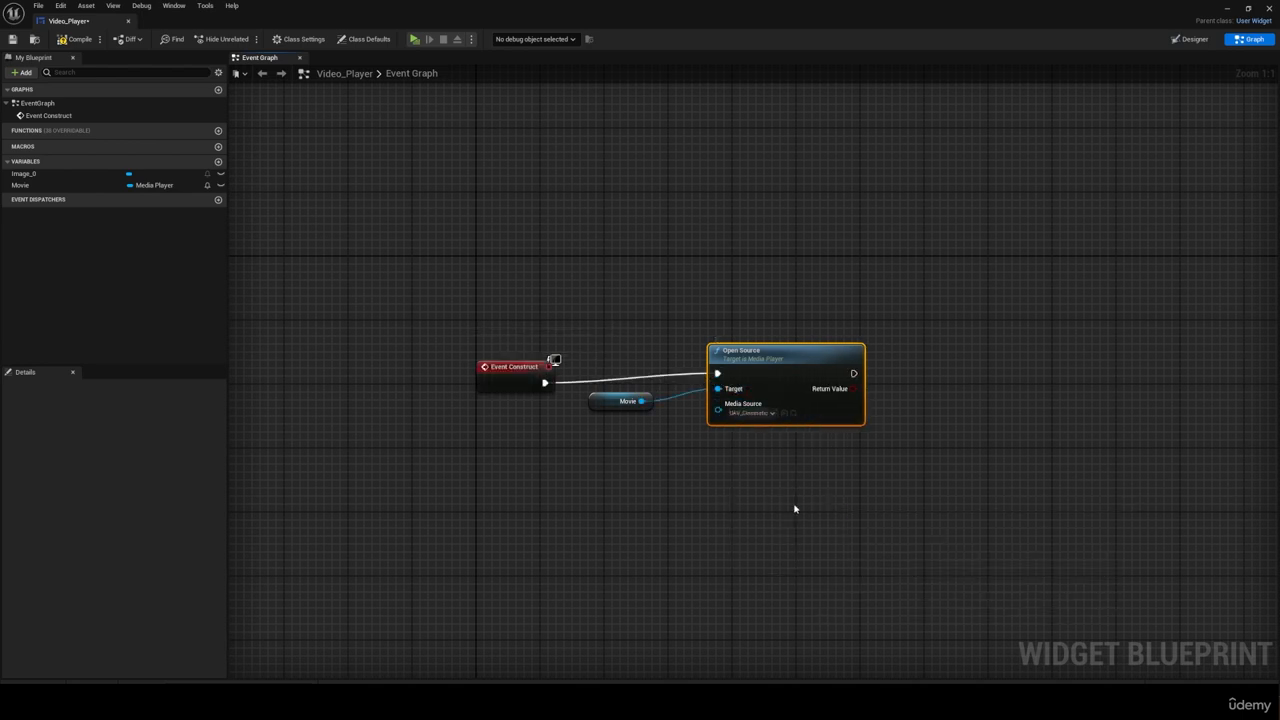
Step: Add a Play Sound 2D node after Open Source and choose CinematicMusic as its sound
{"action": "right_click_drag", "start_coordinate": [794, 509], "coordinate": [548, 495]}
{"action": "left_click_drag", "start_coordinate": [605, 375], "coordinate": [677, 380]}
{"action": "type", "text": "play soun"}
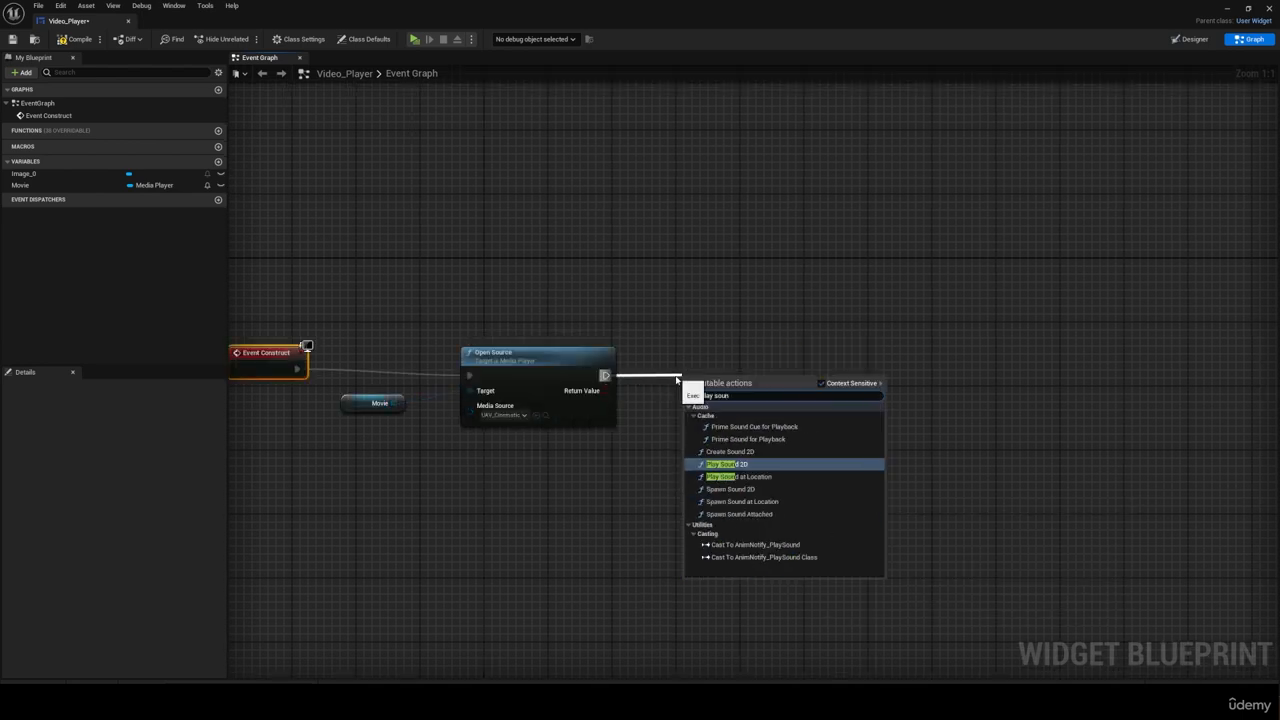
{"action": "left_click", "coordinate": [726, 465]}
{"action": "left_click", "coordinate": [714, 391]}
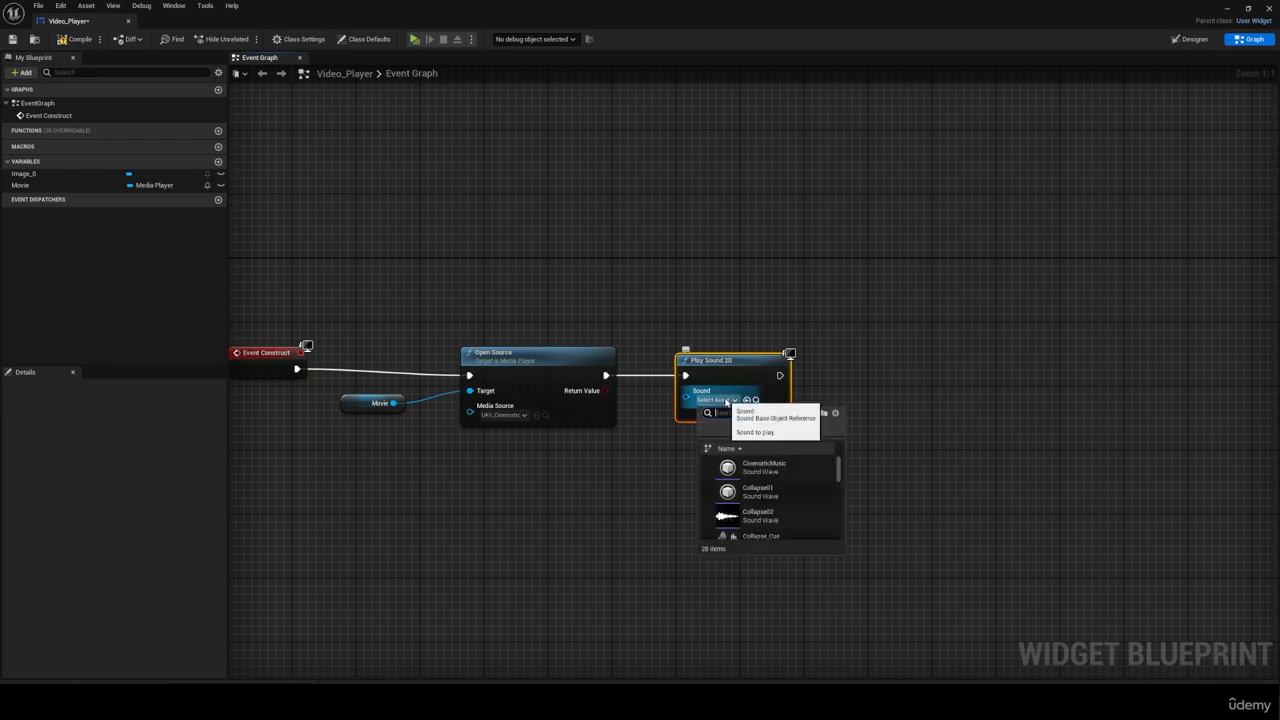
{"action": "left_click", "coordinate": [739, 451]}
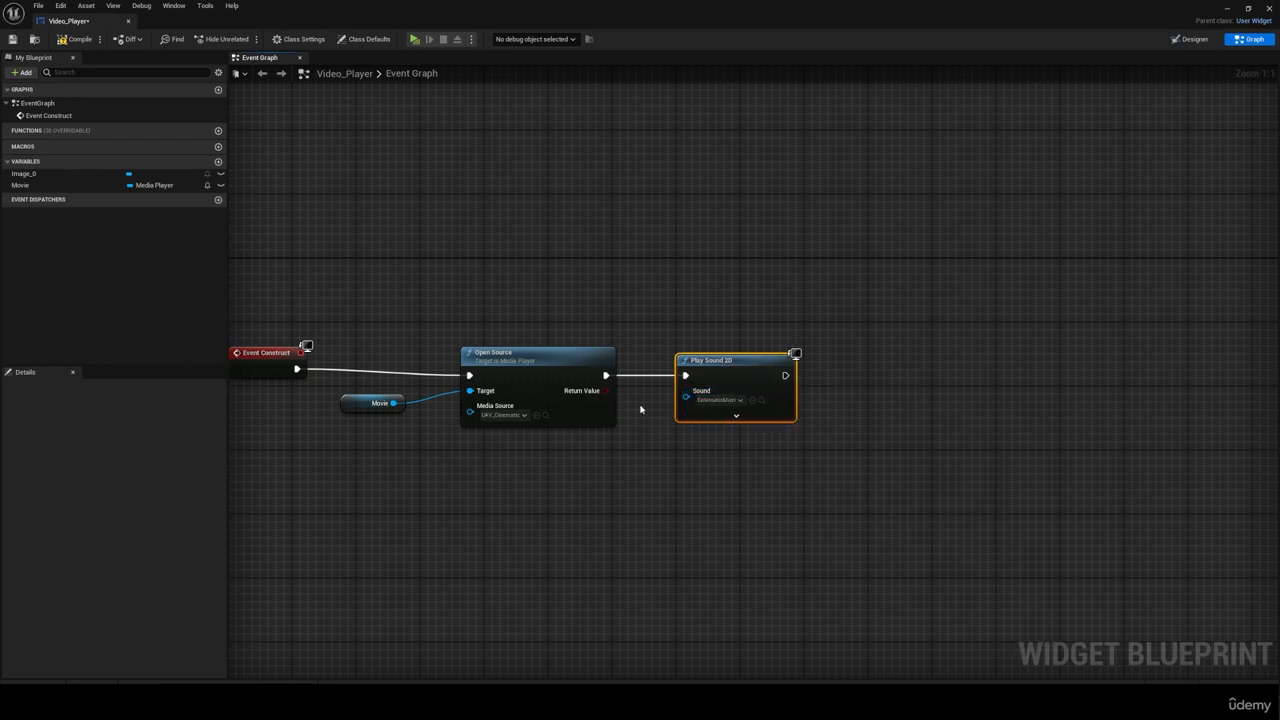
Step: Connect a Set Input Mode Game And UI node after Play Sound 2D
{"action": "scroll", "coordinate": [645, 388], "scroll_direction": "down", "scroll_amount": 1}
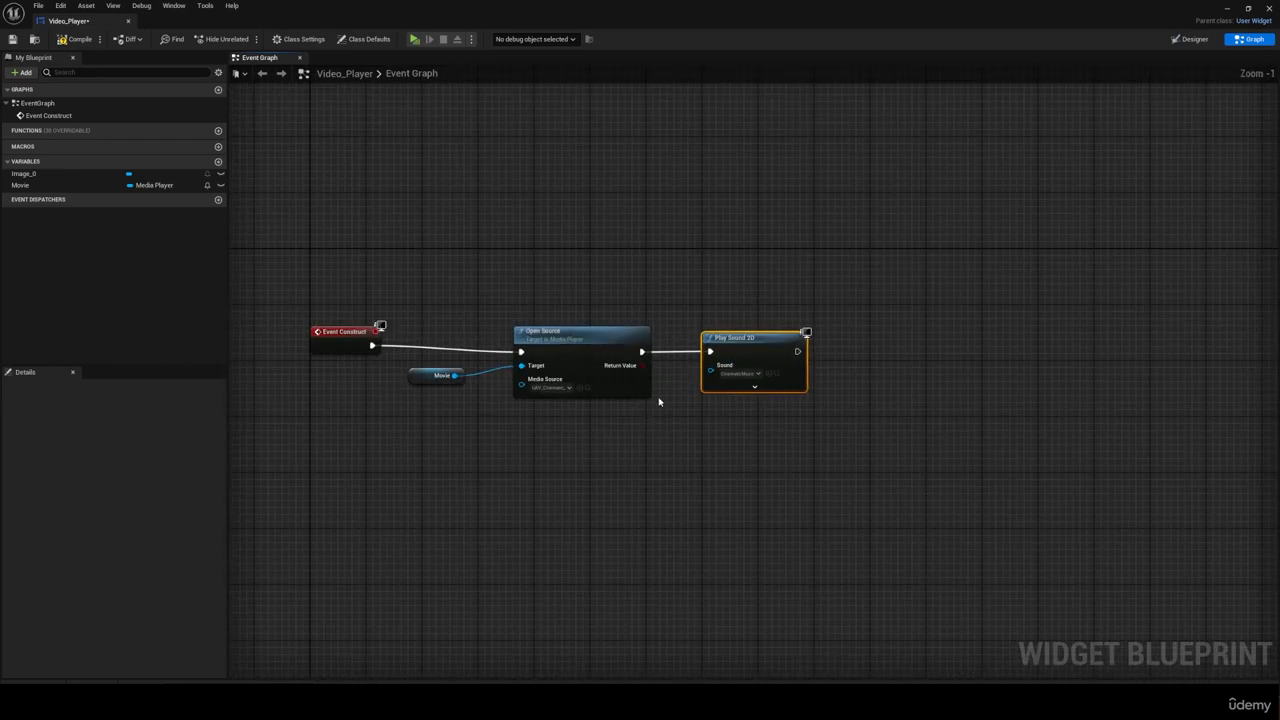
{"action": "left_click_drag", "start_coordinate": [797, 350], "coordinate": [845, 352]}
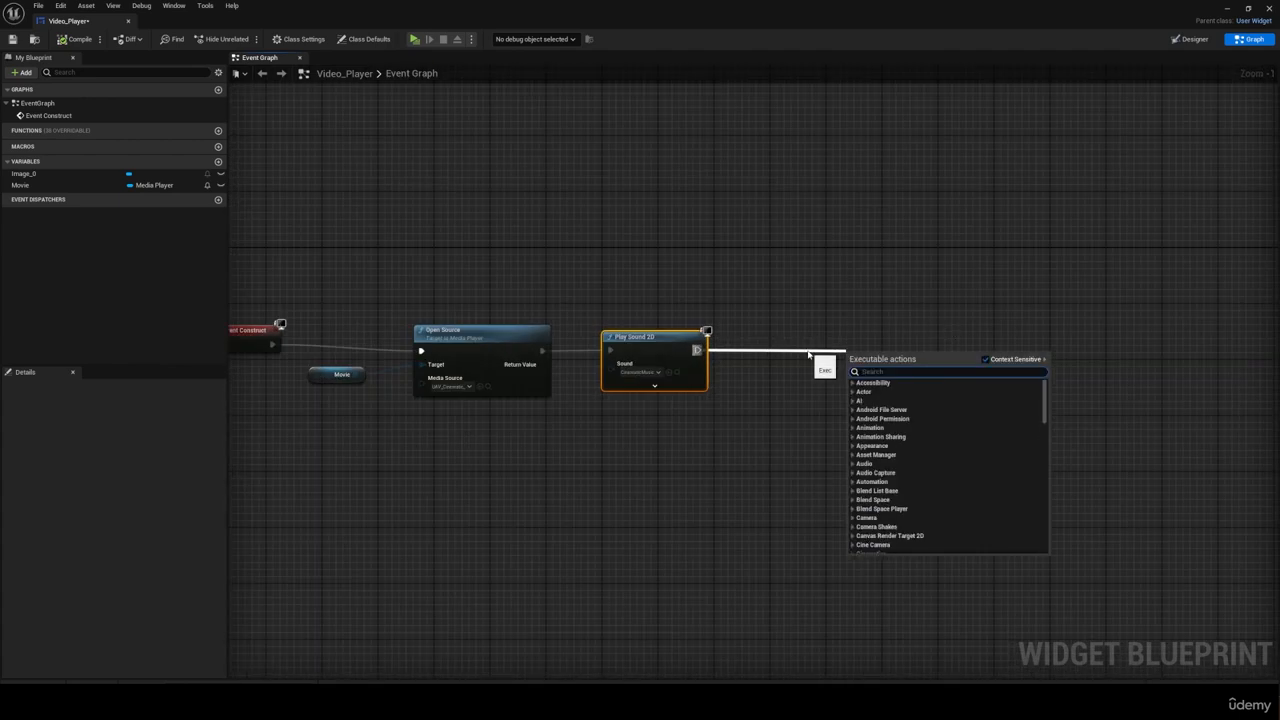
{"action": "type", "text": "set input"}
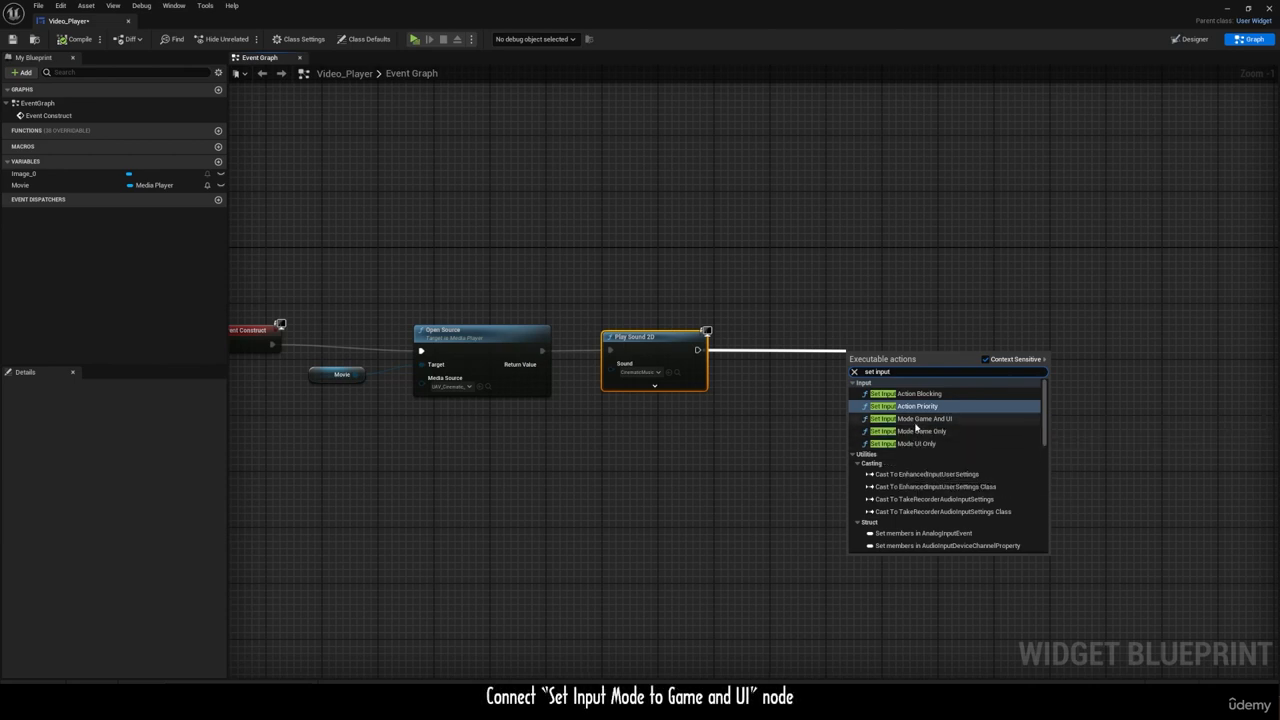
{"action": "left_click", "coordinate": [915, 419]}
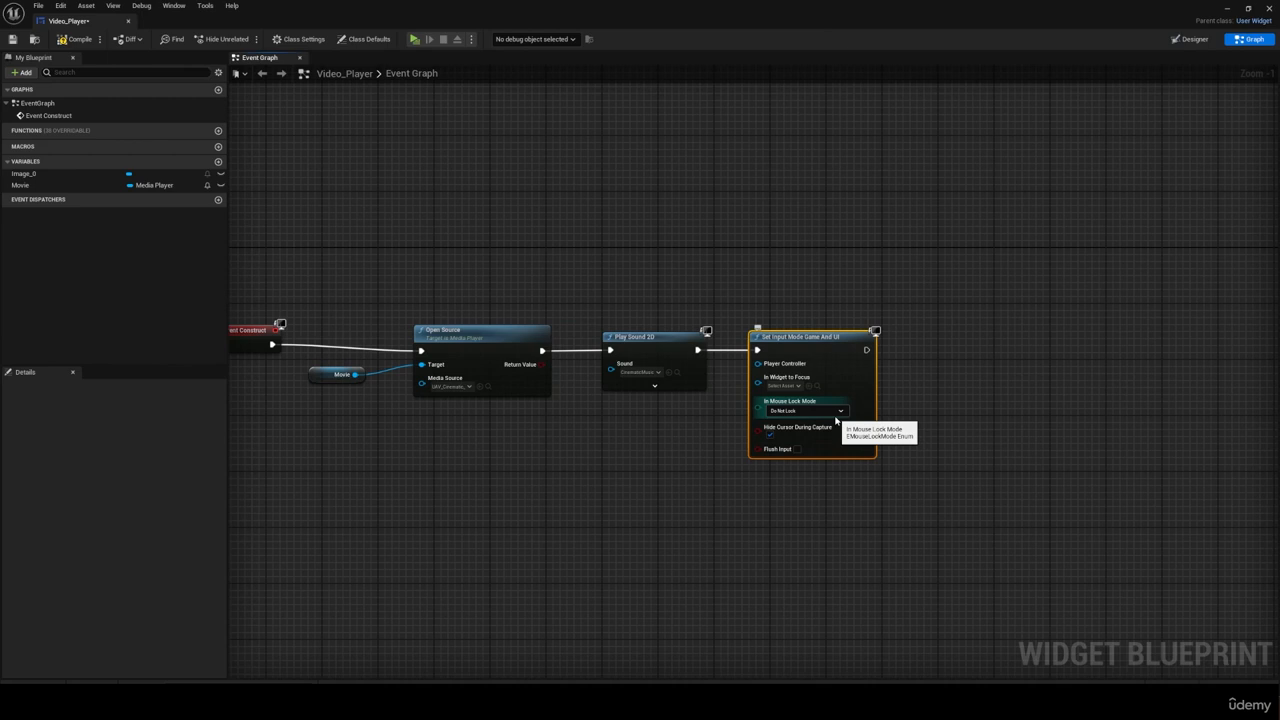
Step: Connect a Get Player Controller node to the Set Input Mode node's Player Controller input and save the widget
{"action": "right_click", "coordinate": [600, 437]}
{"action": "type", "text": "get player con"}
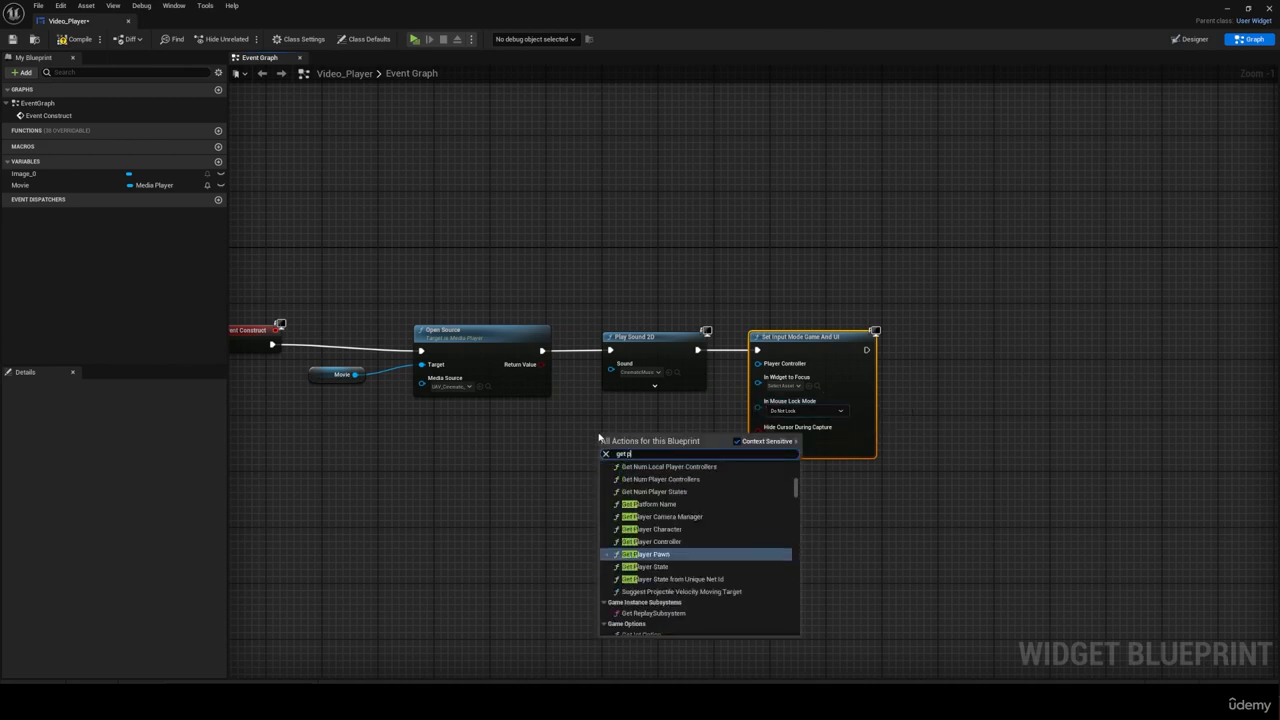
{"action": "key", "text": "Return"}
{"action": "left_click_drag", "start_coordinate": [700, 448], "coordinate": [758, 364]}
{"action": "left_click_drag", "start_coordinate": [662, 436], "coordinate": [651, 416]}
{"action": "key", "text": "ctrl+s"}
Step: Align the nodes of the Event Construct chain into a straight row
{"action": "scroll", "coordinate": [925, 380], "scroll_direction": "down", "scroll_amount": 1}
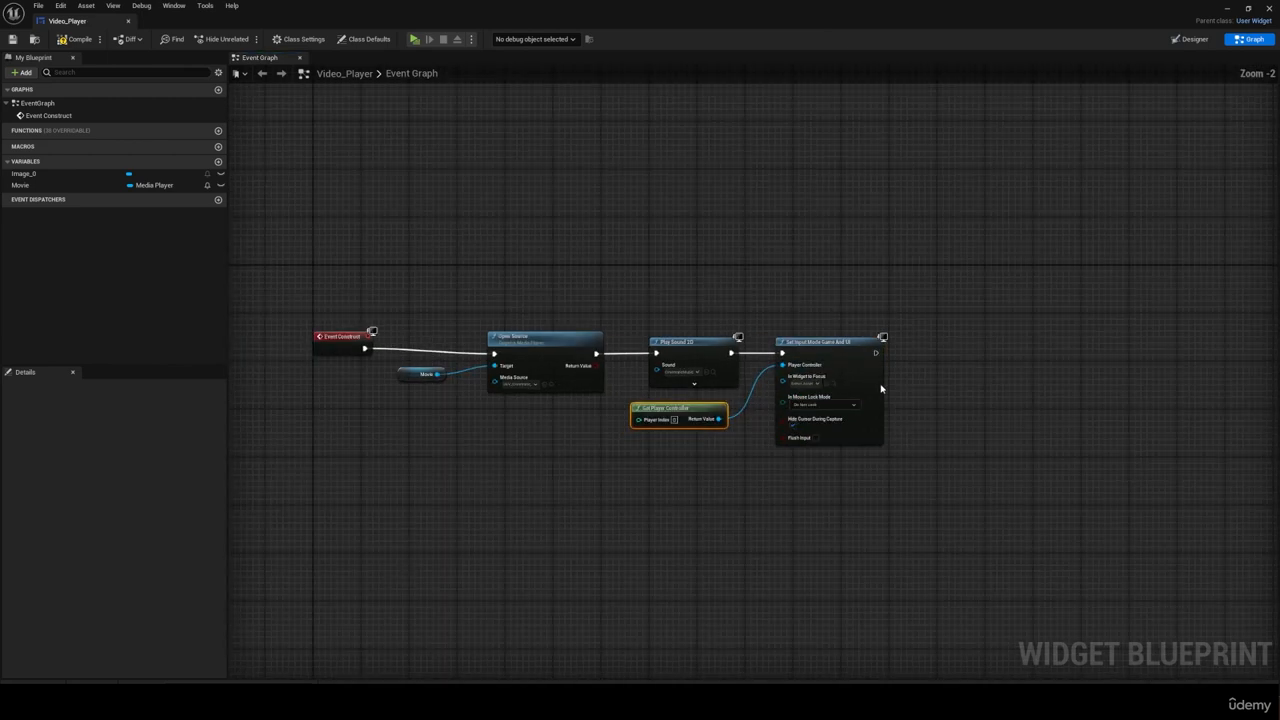
{"action": "scroll", "coordinate": [858, 386], "scroll_direction": "up", "scroll_amount": 1}
{"action": "left_click_drag", "start_coordinate": [672, 344], "coordinate": [662, 344]}
{"action": "scroll", "coordinate": [1060, 325], "scroll_direction": "down", "scroll_amount": 1}
Step: Add an Escape key event below the Event Construct chain
{"action": "right_click", "coordinate": [353, 499]}
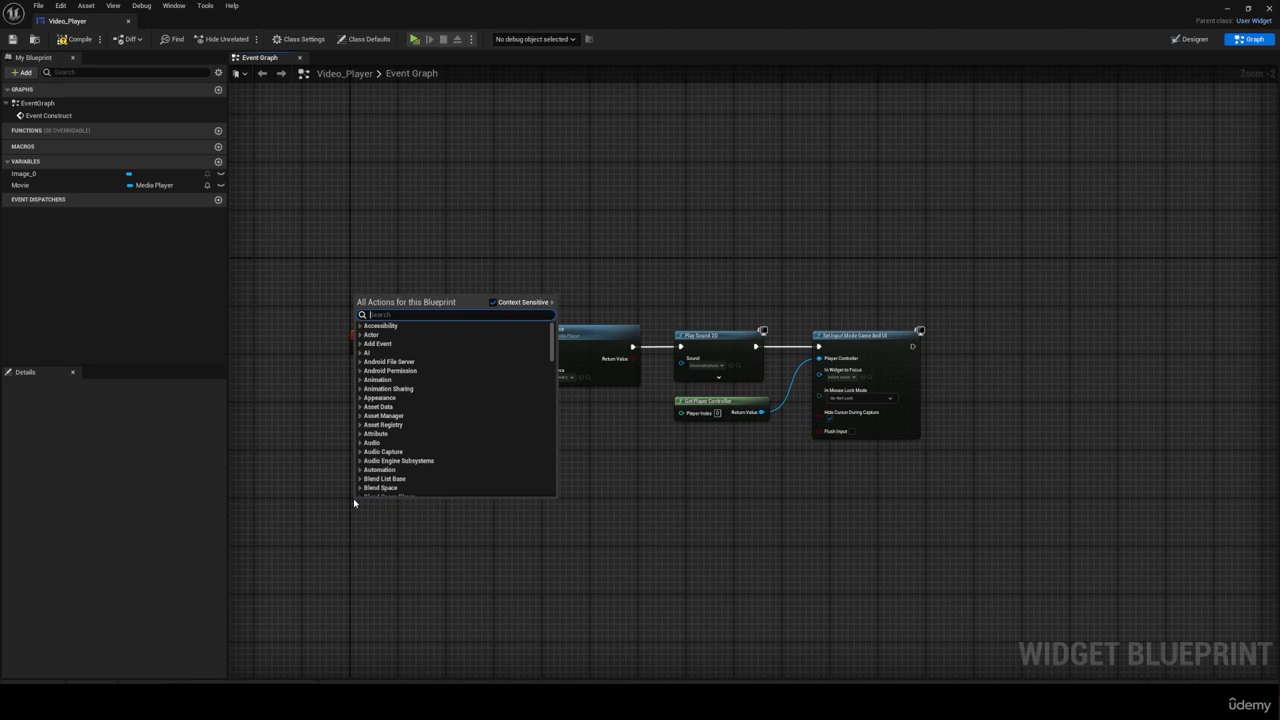
{"action": "type", "text": "escape"}
{"action": "left_click", "coordinate": [390, 376]}
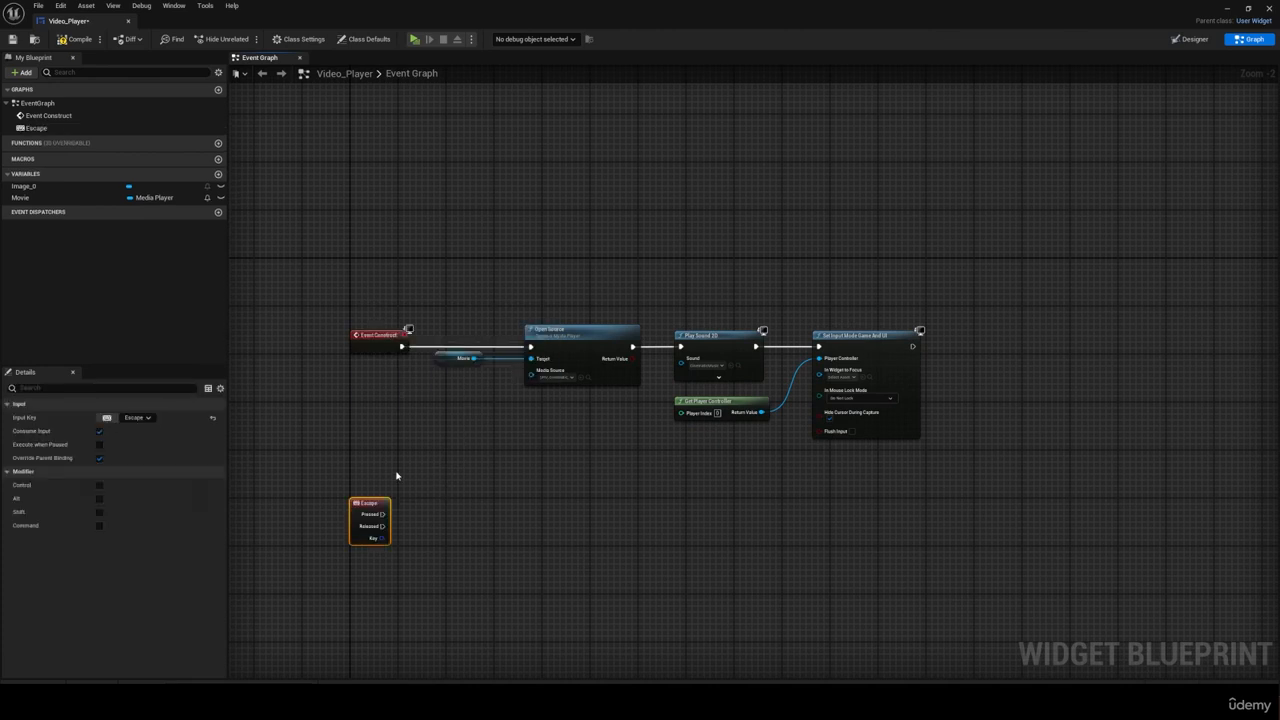
Step: Connect Escape's Pressed output to an Open Level (by Object Reference) node, set its level to AR_MainMenu, and align it
{"action": "left_click_drag", "start_coordinate": [383, 514], "coordinate": [465, 515]}
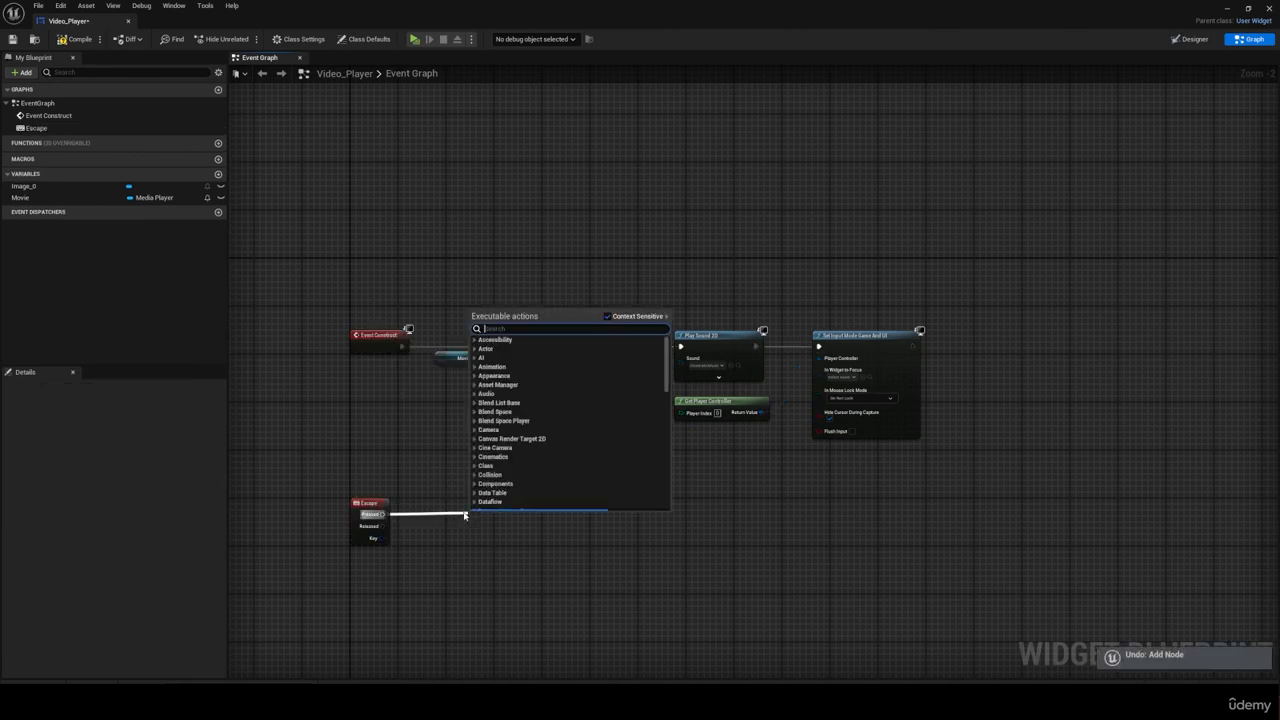
{"action": "type", "text": "open level"}
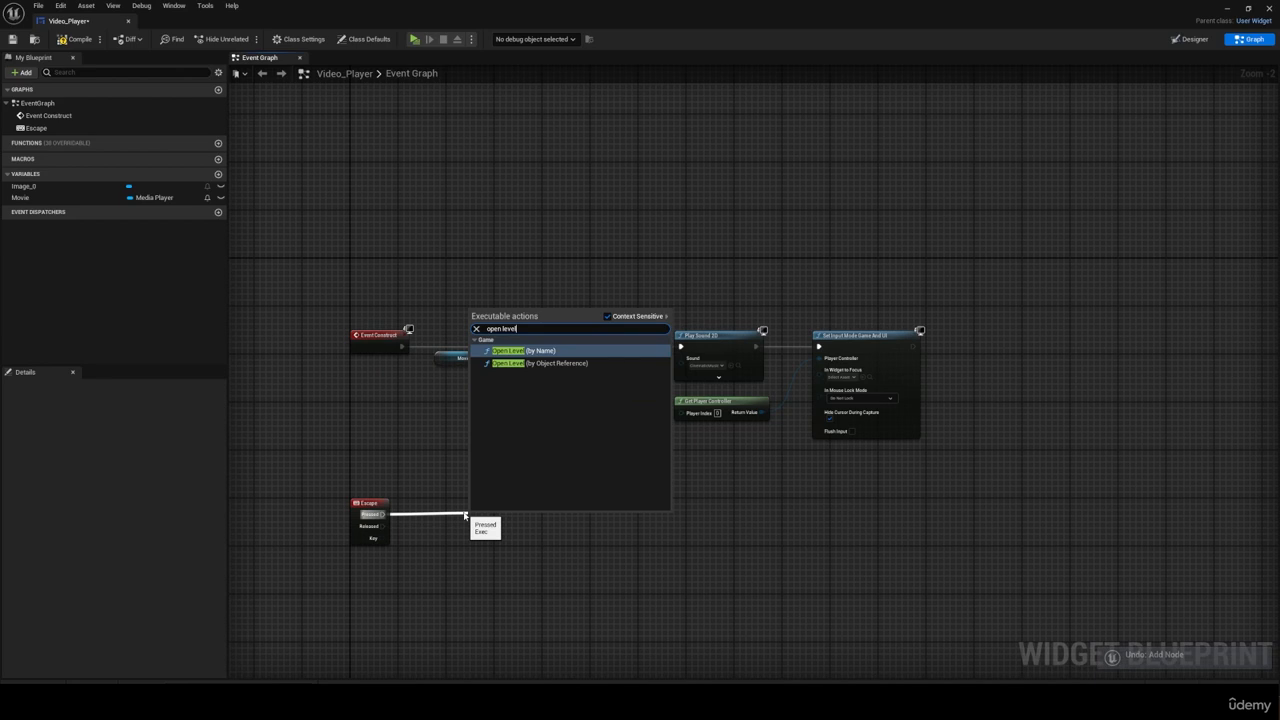
{"action": "left_click", "coordinate": [556, 363]}
{"action": "left_click", "coordinate": [490, 545]}
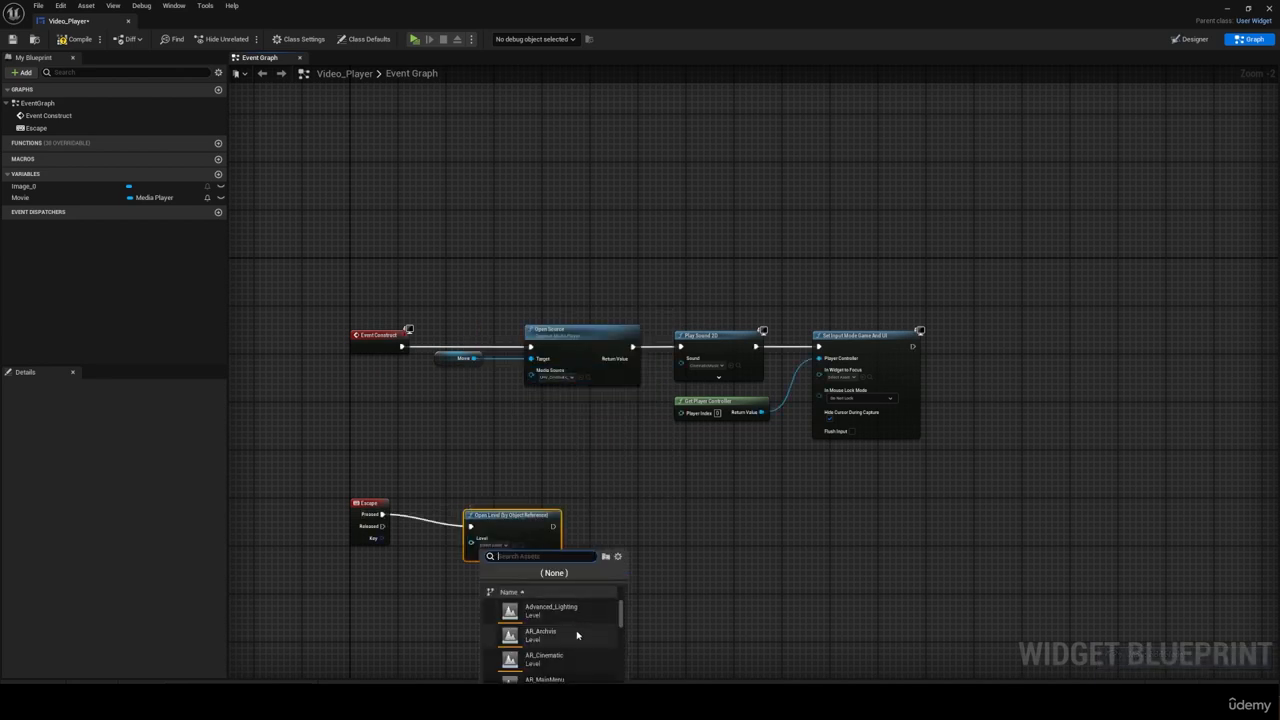
{"action": "scroll", "coordinate": [575, 630], "scroll_direction": "down", "scroll_amount": 3}
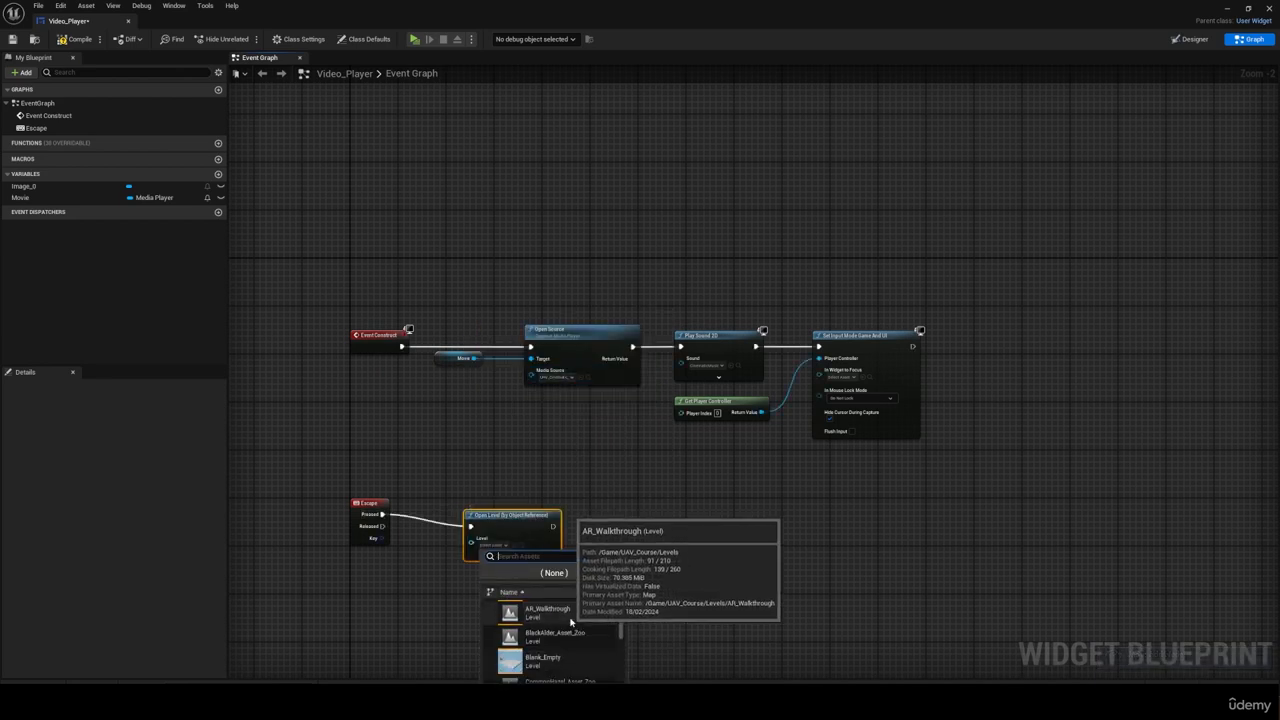
{"action": "left_click", "coordinate": [560, 612]}
{"action": "left_click_drag", "start_coordinate": [513, 525], "coordinate": [501, 513]}
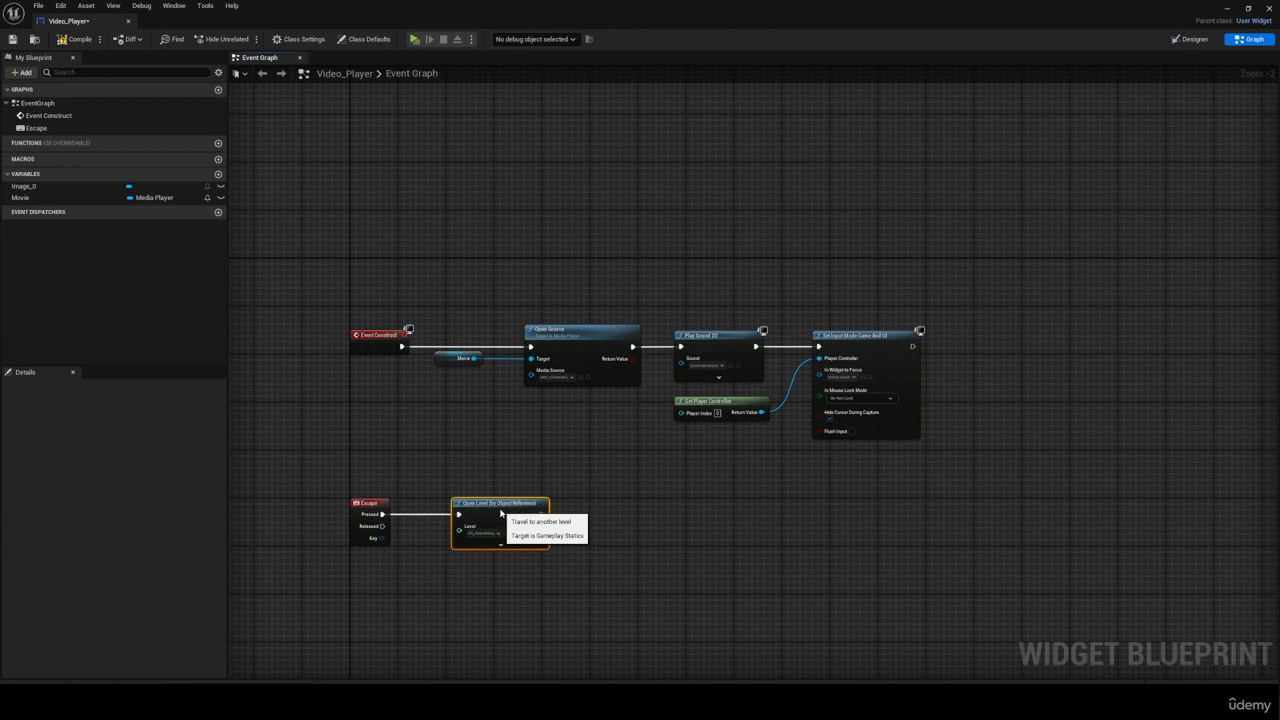
Step: Compile the Video_Player widget blueprint
{"action": "scroll", "coordinate": [450, 577], "scroll_direction": "up", "scroll_amount": 2}
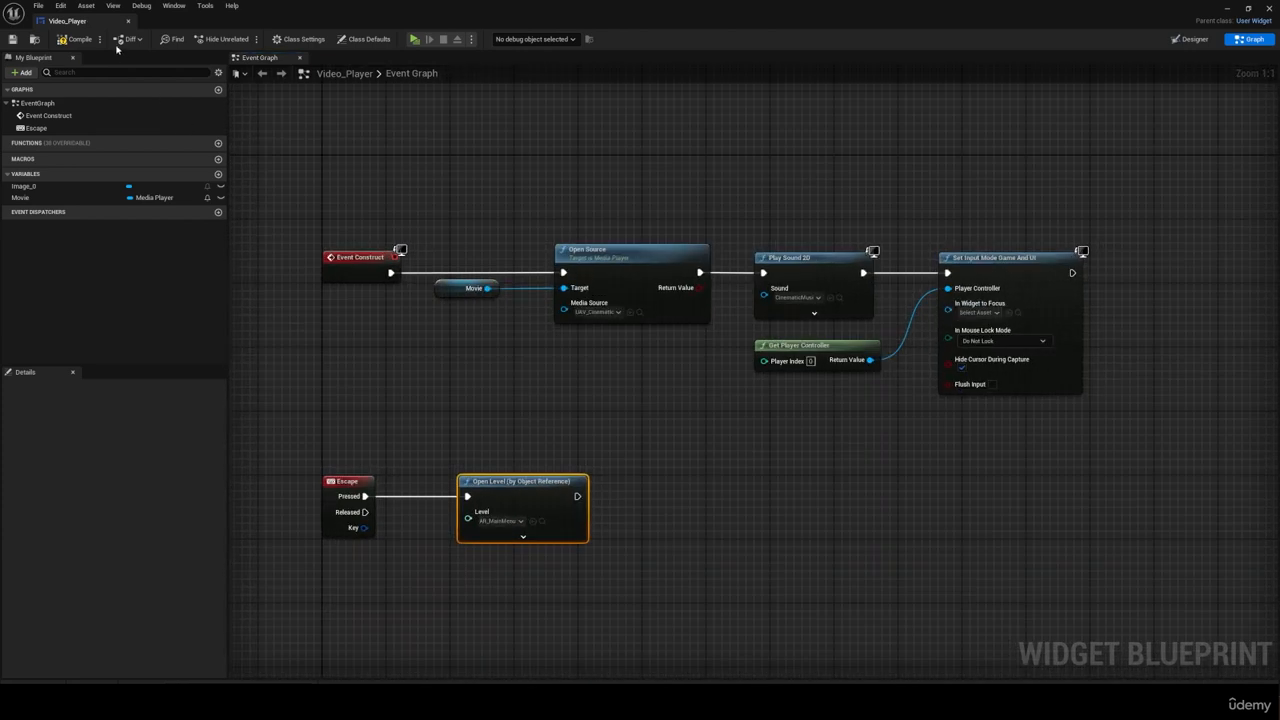
{"action": "left_click", "coordinate": [78, 41]}
{"action": "scroll", "coordinate": [300, 334], "scroll_direction": "down", "scroll_amount": 2}
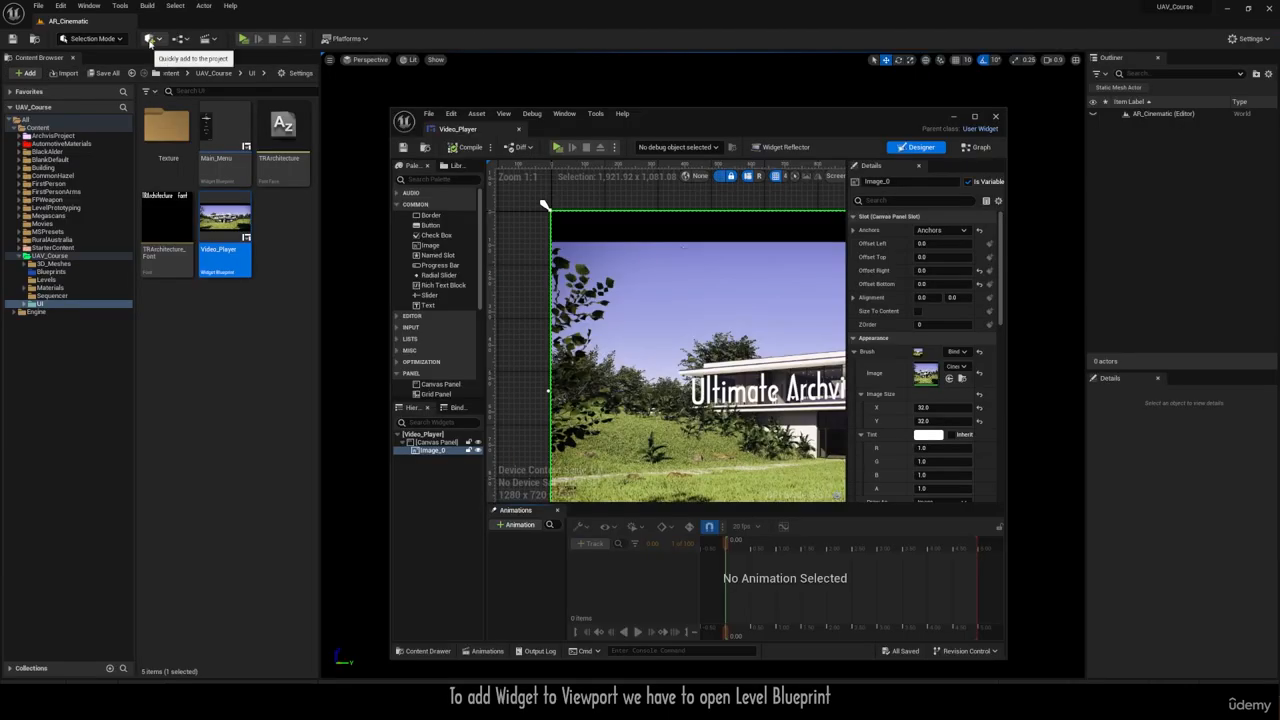
Step: Open the AR_Cinematic Level Blueprint and delete its Event Tick node
{"action": "left_click", "coordinate": [149, 39]}
{"action": "left_click", "coordinate": [240, 113]}
{"action": "left_click", "coordinate": [974, 116]}
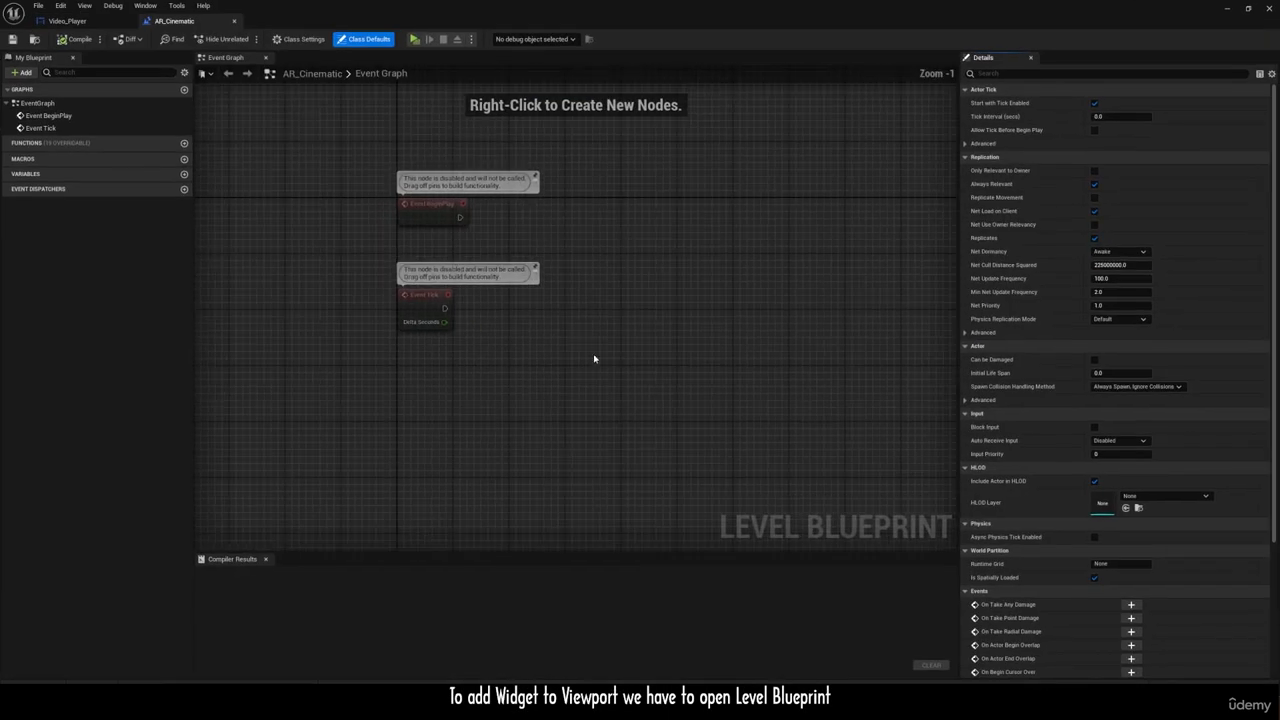
{"action": "left_click_drag", "start_coordinate": [594, 357], "coordinate": [362, 247]}
{"action": "key", "text": "Delete"}
Step: Connect a Create Widget node to Event BeginPlay and set its class to Video_Player
{"action": "left_click_drag", "start_coordinate": [460, 218], "coordinate": [557, 220]}
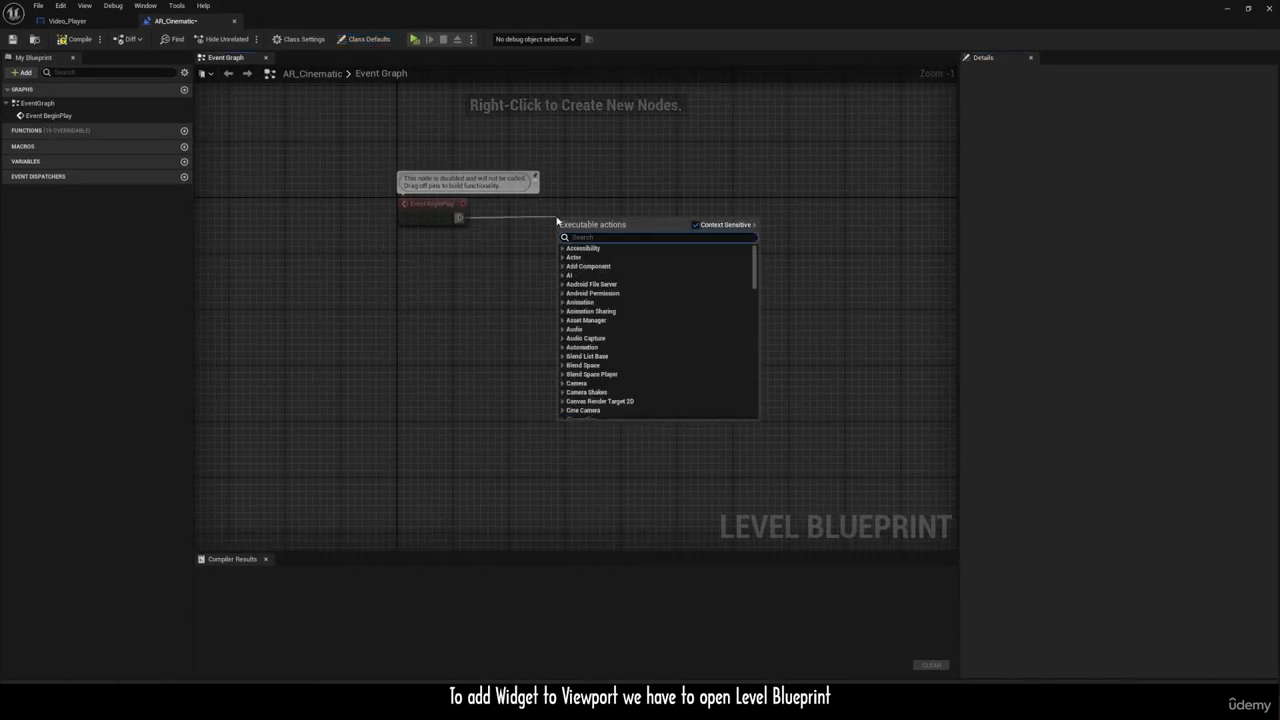
{"action": "type", "text": "create wid"}
{"action": "key", "text": "Return"}
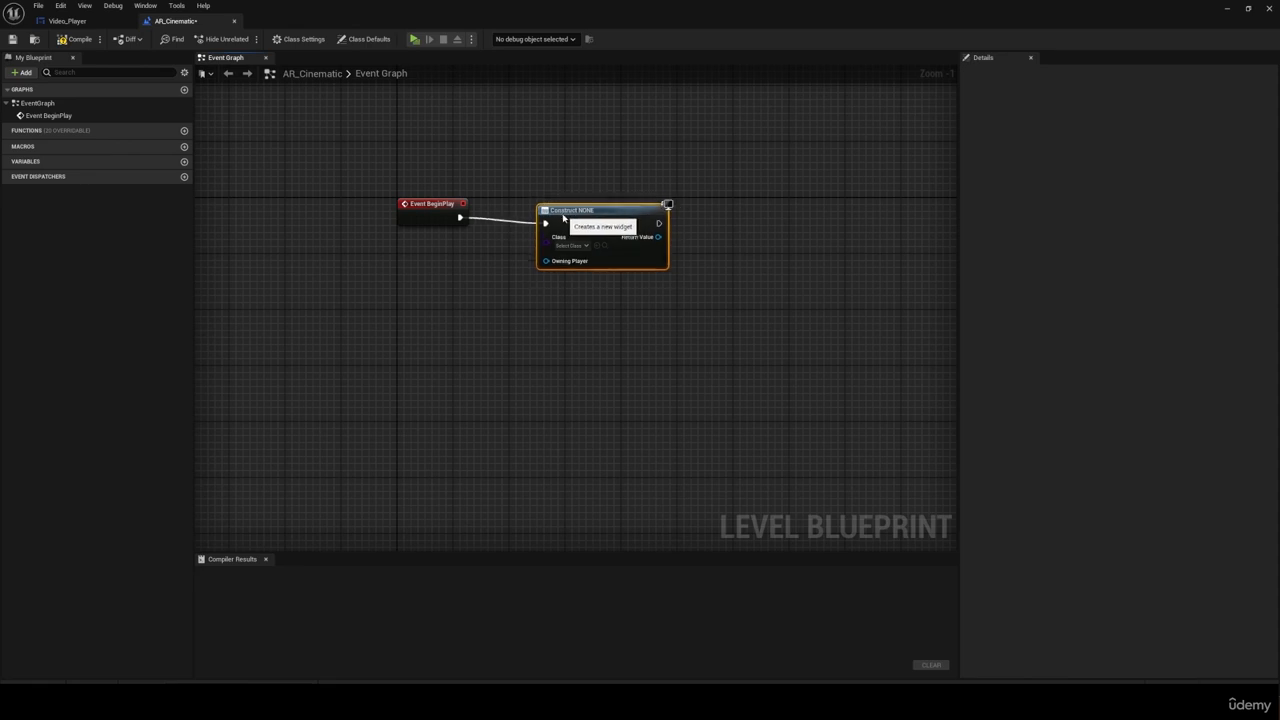
{"action": "left_click", "coordinate": [570, 238]}
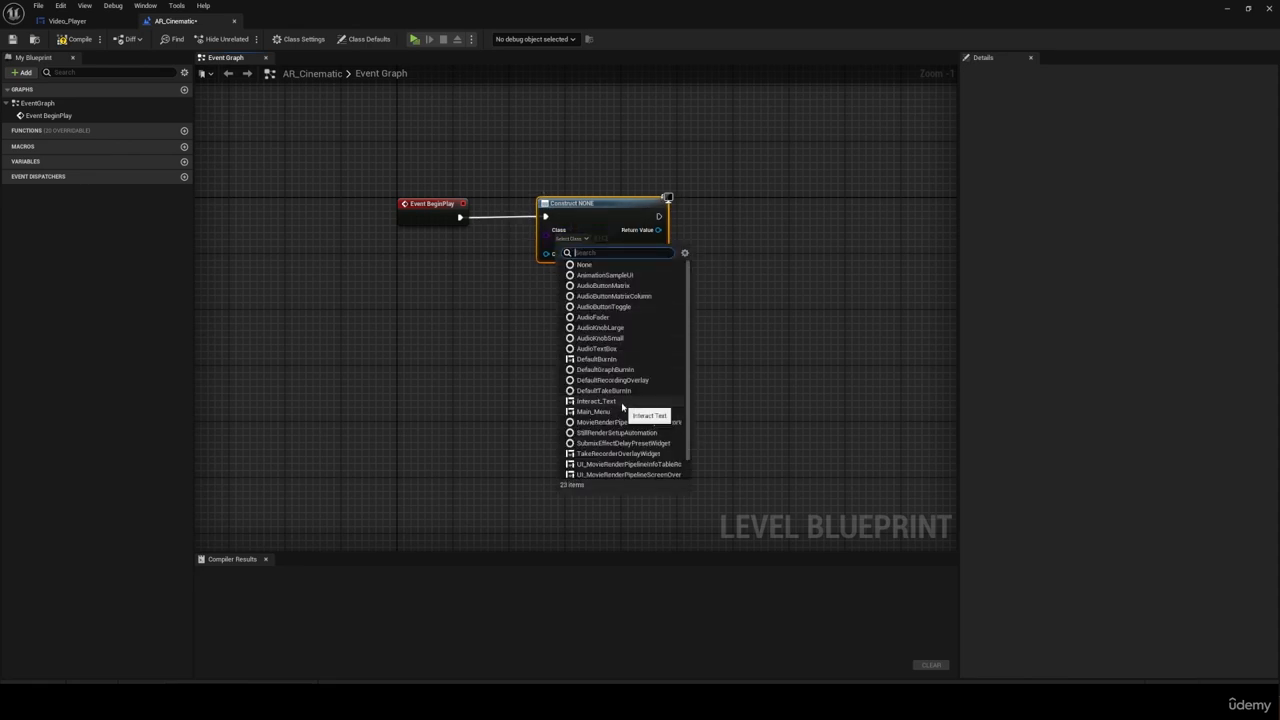
{"action": "scroll", "coordinate": [621, 401], "scroll_direction": "down", "scroll_amount": 1}
{"action": "left_click", "coordinate": [615, 468]}
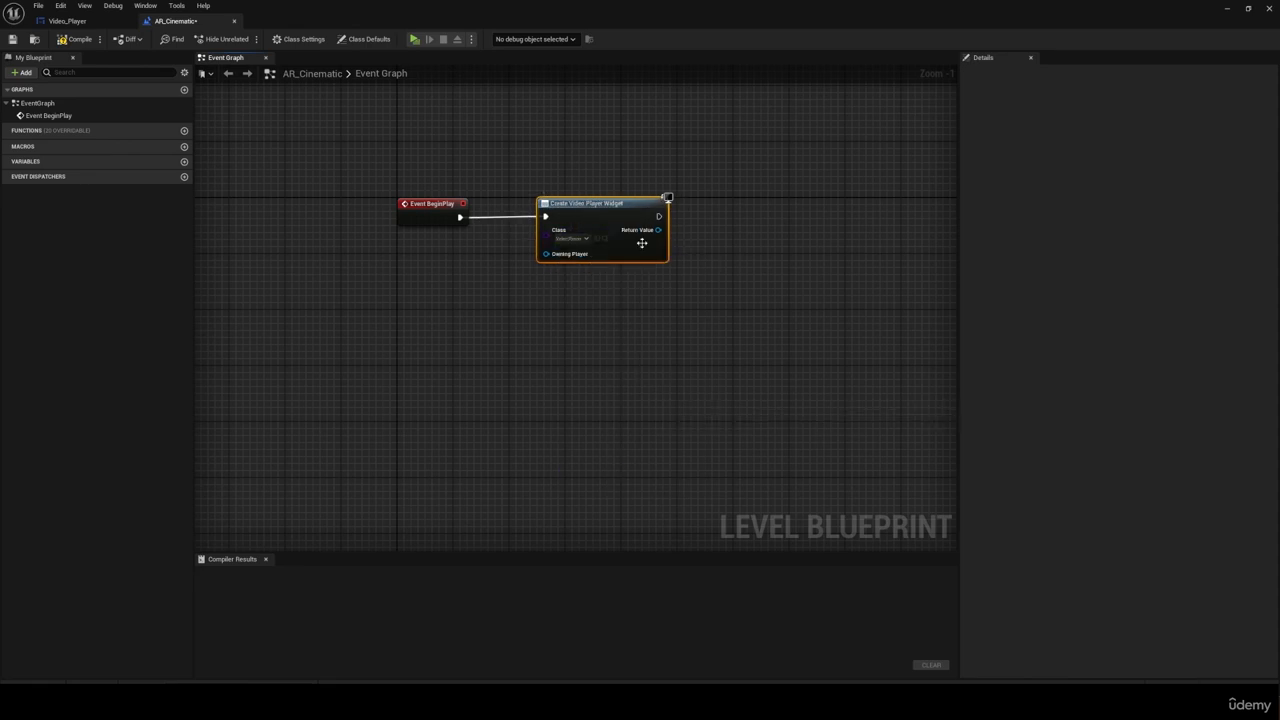
Step: Connect an Add to Viewport node to the Return Value of the Create Video Player Widget node
{"action": "left_click_drag", "start_coordinate": [658, 216], "coordinate": [727, 229]}
{"action": "type", "text": "add to viewport"}
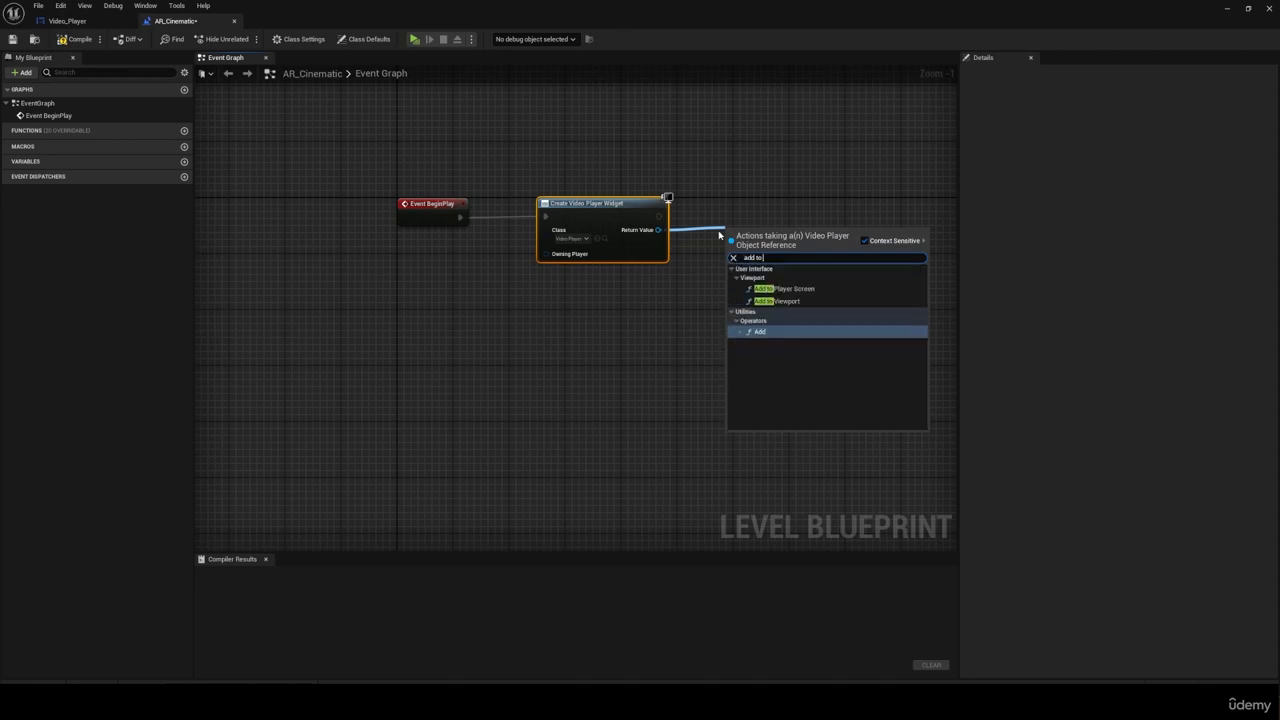
{"action": "key", "text": "Return"}
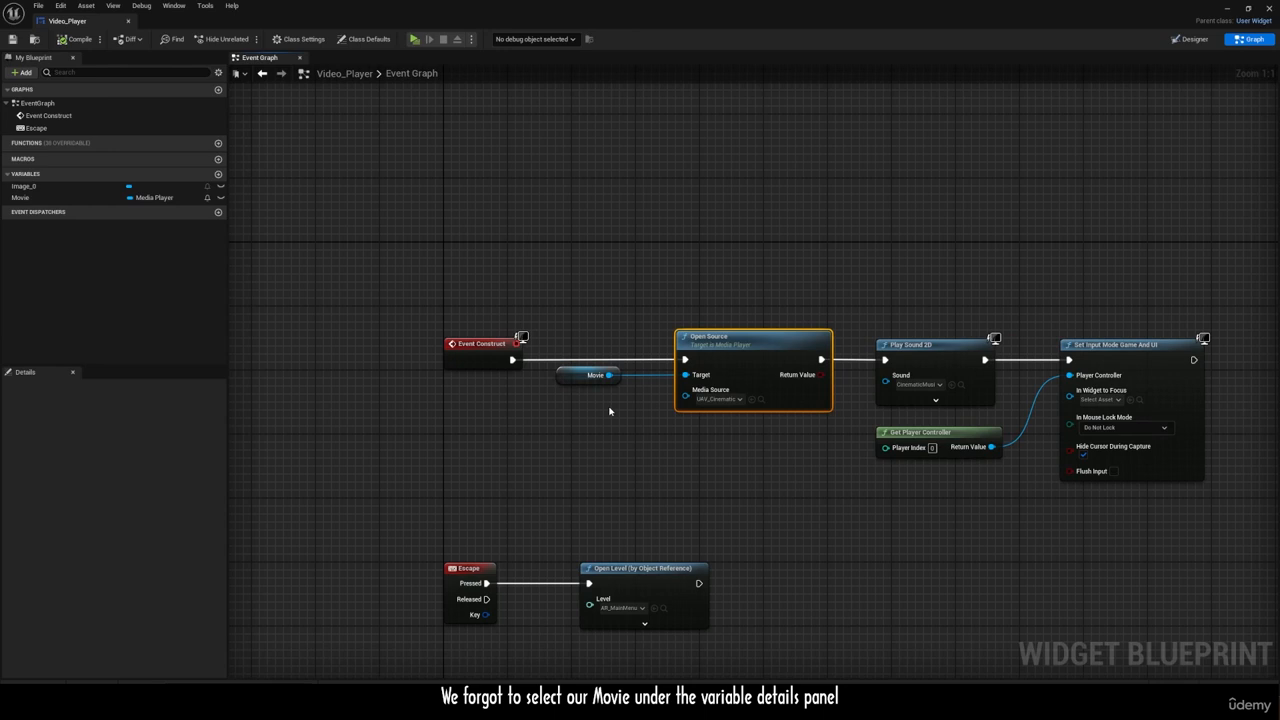
Step: In the Video_Player widget, set the Movie variable's default value to Cinematic_MediaPlayer and compile the blueprint
{"action": "left_click", "coordinate": [580, 377]}
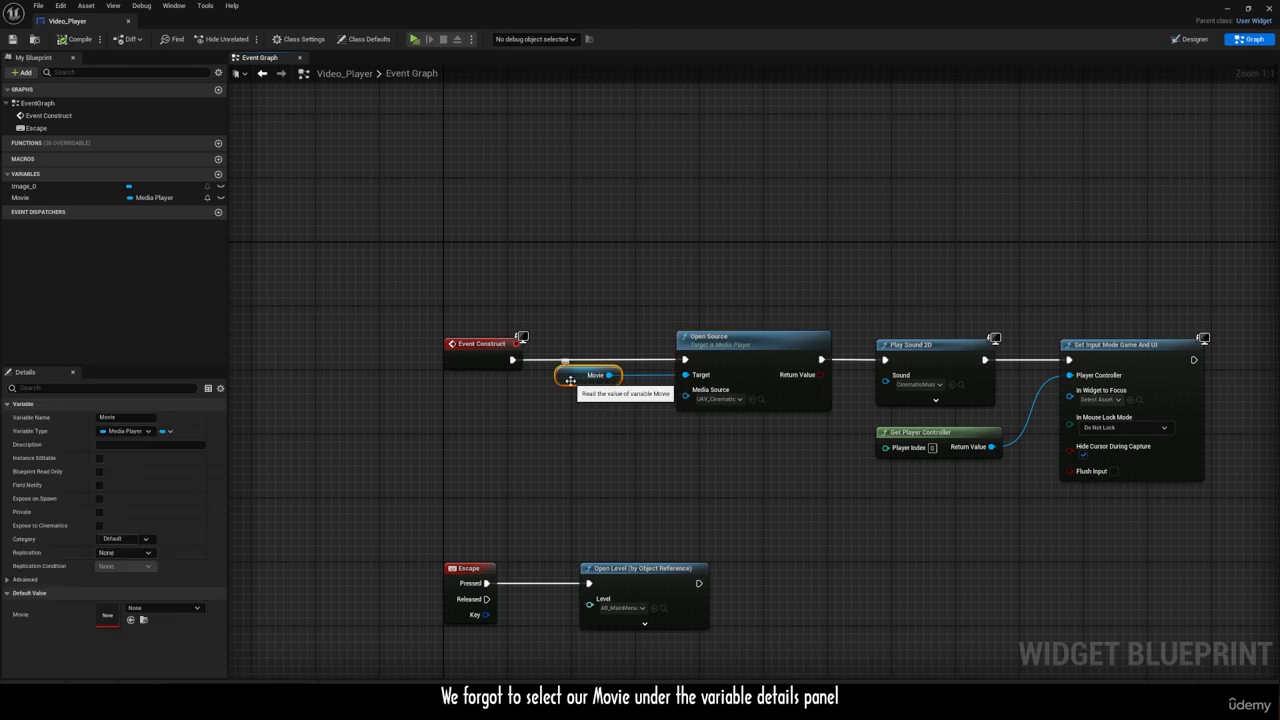
{"action": "left_click_drag", "start_coordinate": [569, 386], "coordinate": [569, 398]}
{"action": "left_click", "coordinate": [188, 608]}
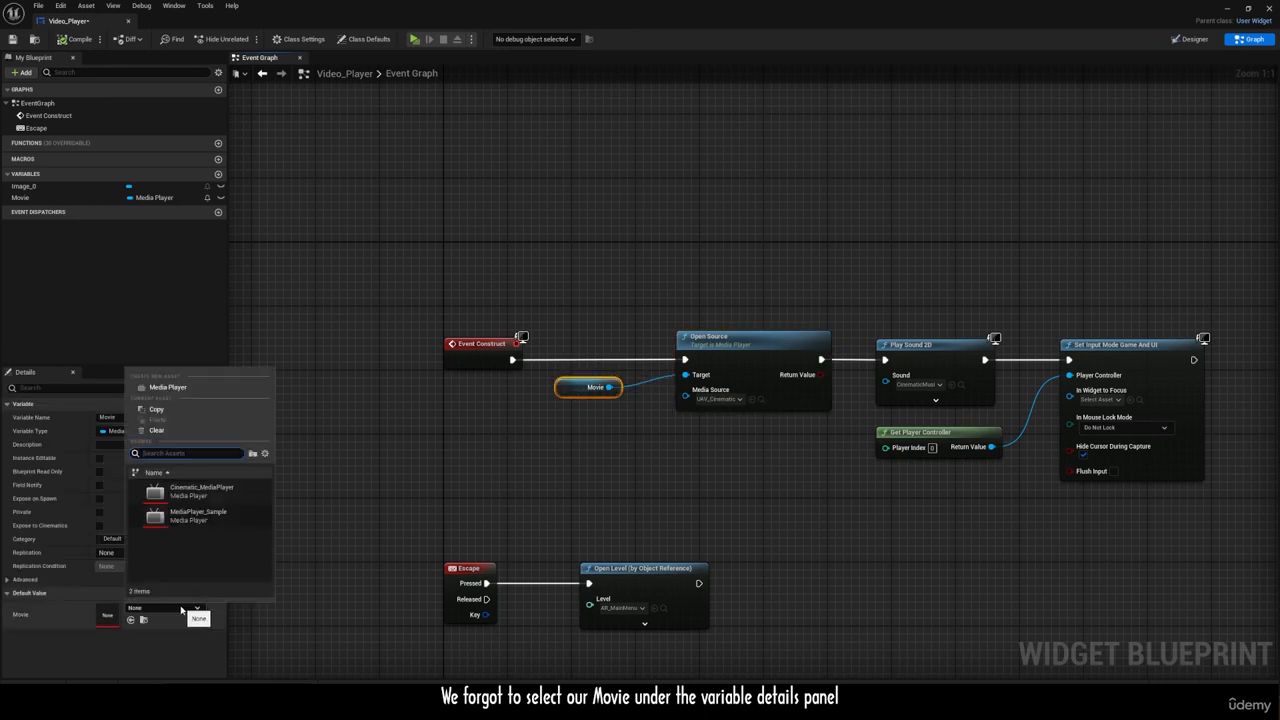
{"action": "left_click", "coordinate": [215, 492]}
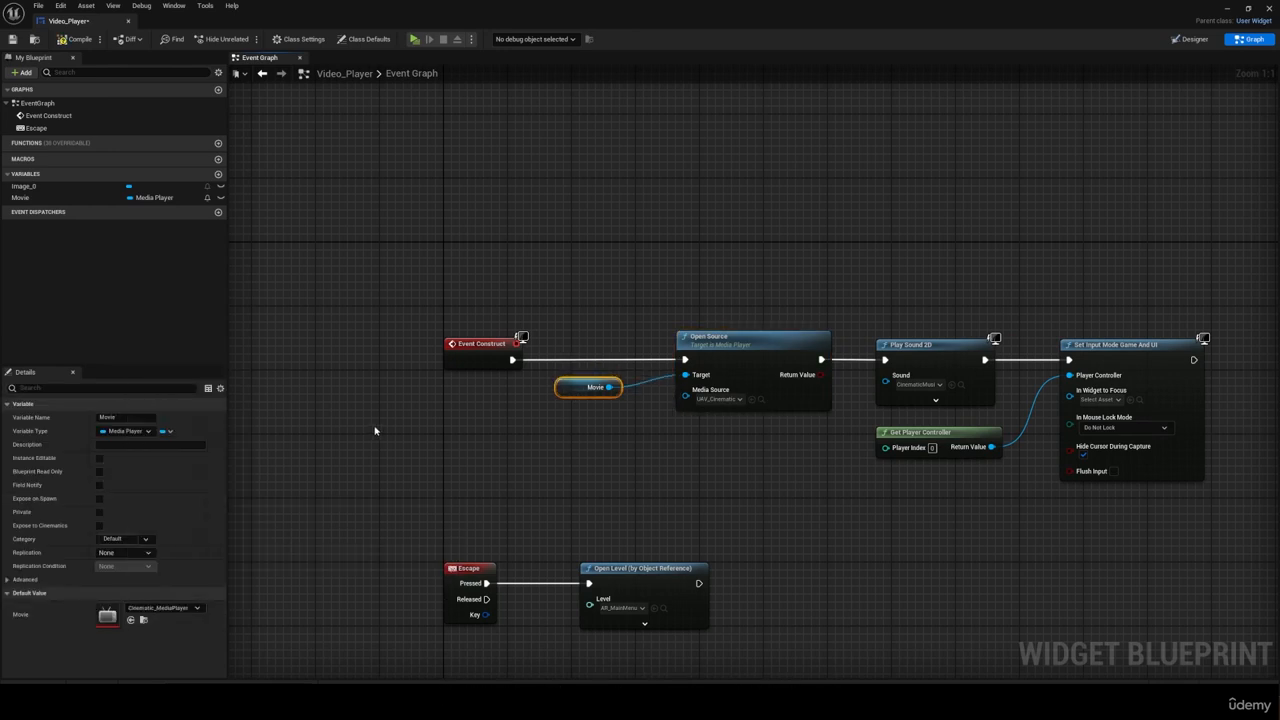
{"action": "left_click", "coordinate": [70, 41]}
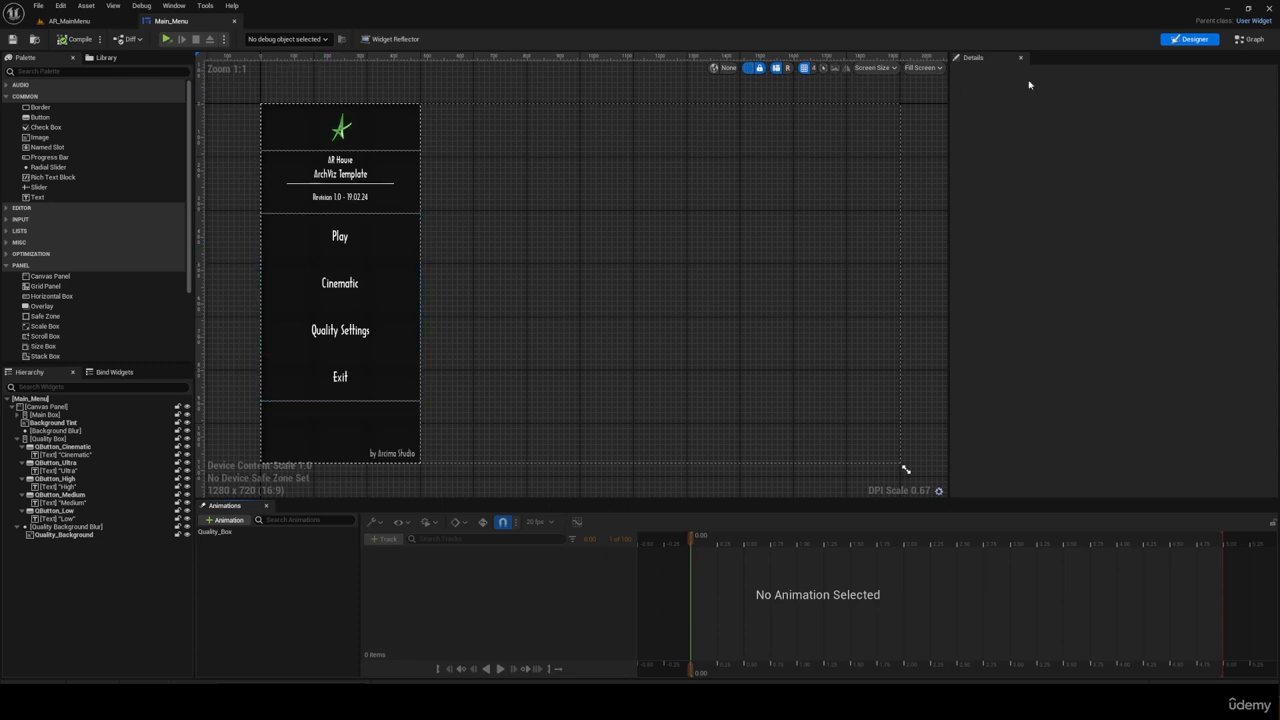
Step: In the Main_Menu event graph, set the level opened by Button_Cinematic's On Clicked event to AR_Cinematic
{"action": "left_click", "coordinate": [1249, 40]}
{"action": "left_click", "coordinate": [498, 350]}
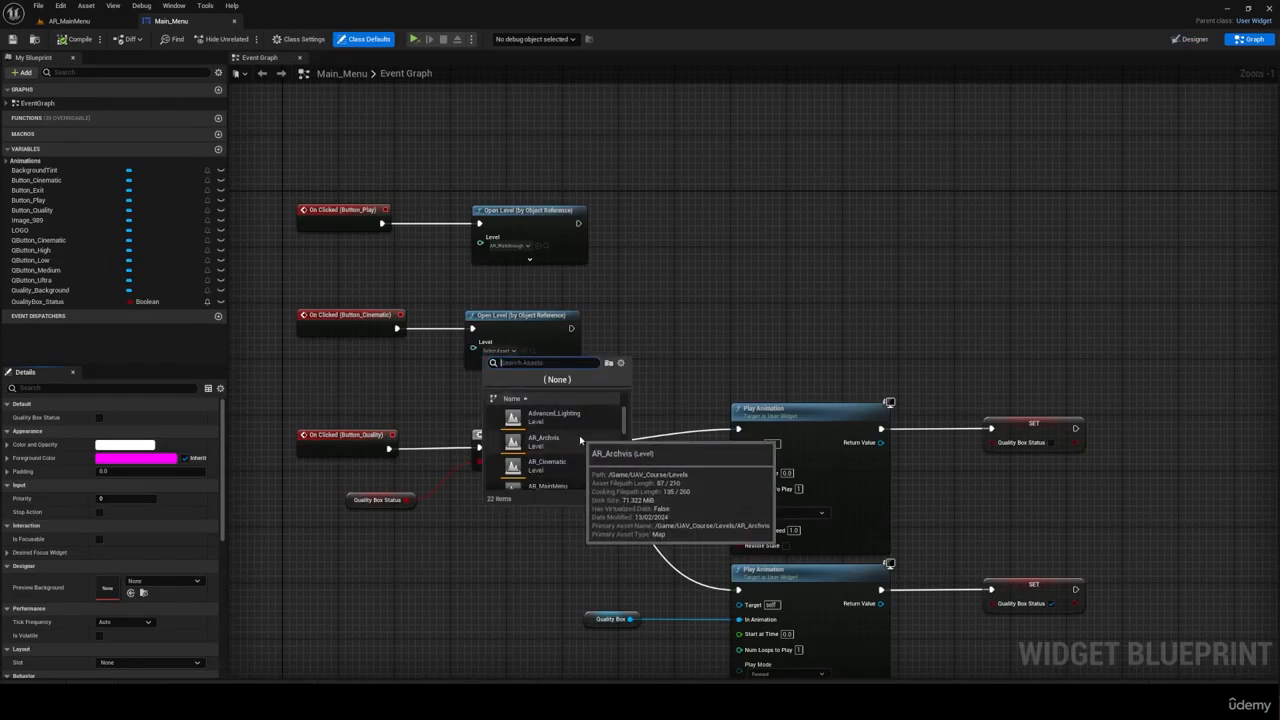
{"action": "left_click", "coordinate": [547, 449]}
{"action": "scroll", "coordinate": [493, 352], "scroll_direction": "up", "scroll_amount": 1}
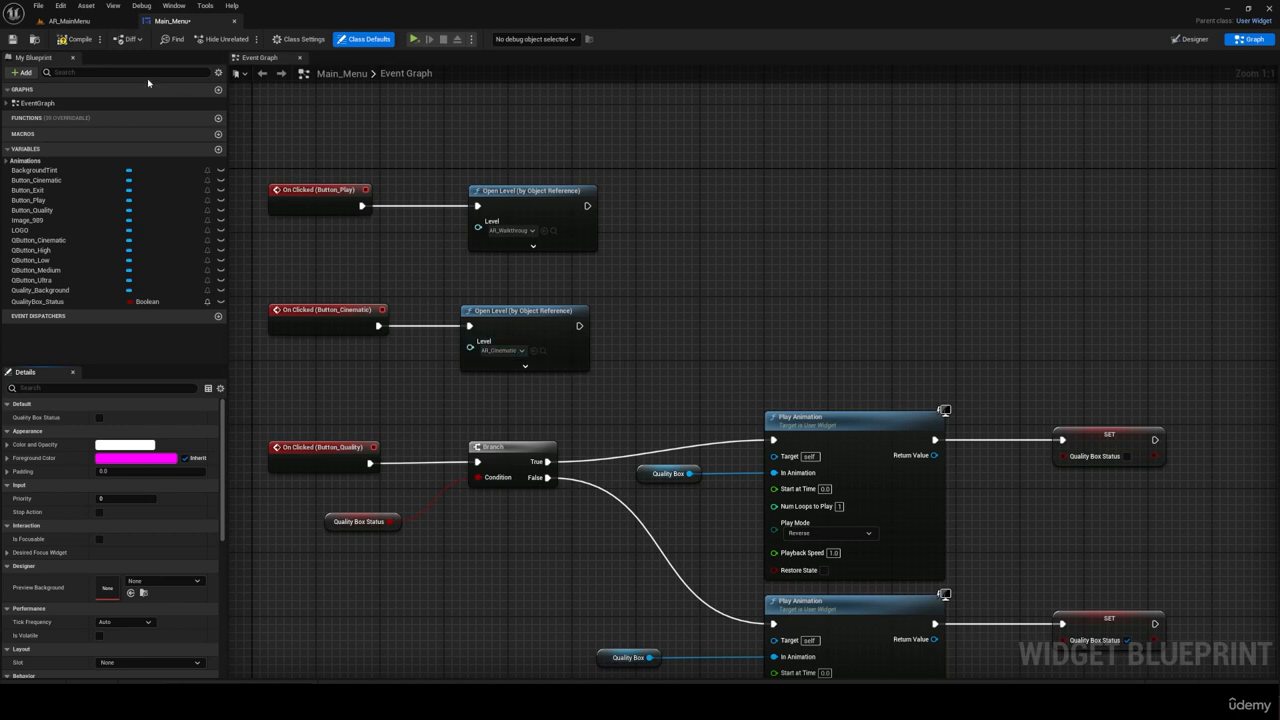
Step: Launch the project as a Standalone Game to test the main menu
{"action": "left_click", "coordinate": [473, 38]}
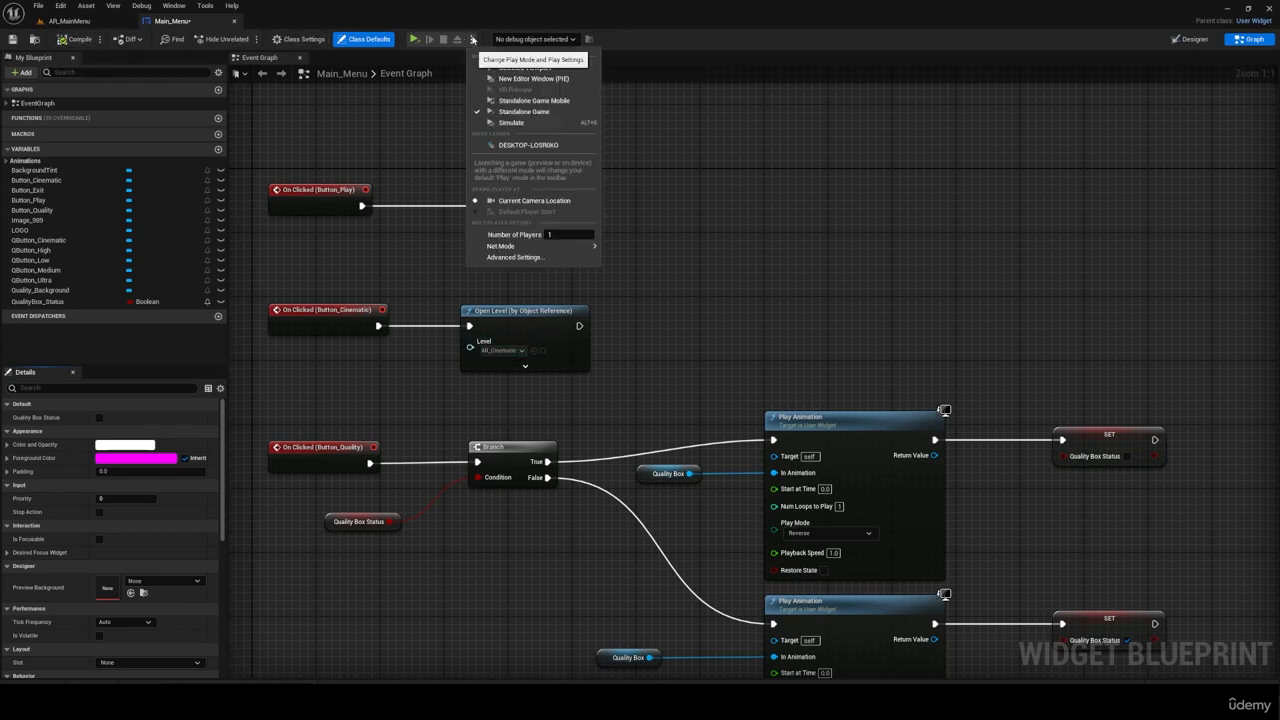
{"action": "left_click", "coordinate": [524, 112]}
{"action": "left_click", "coordinate": [718, 467]}
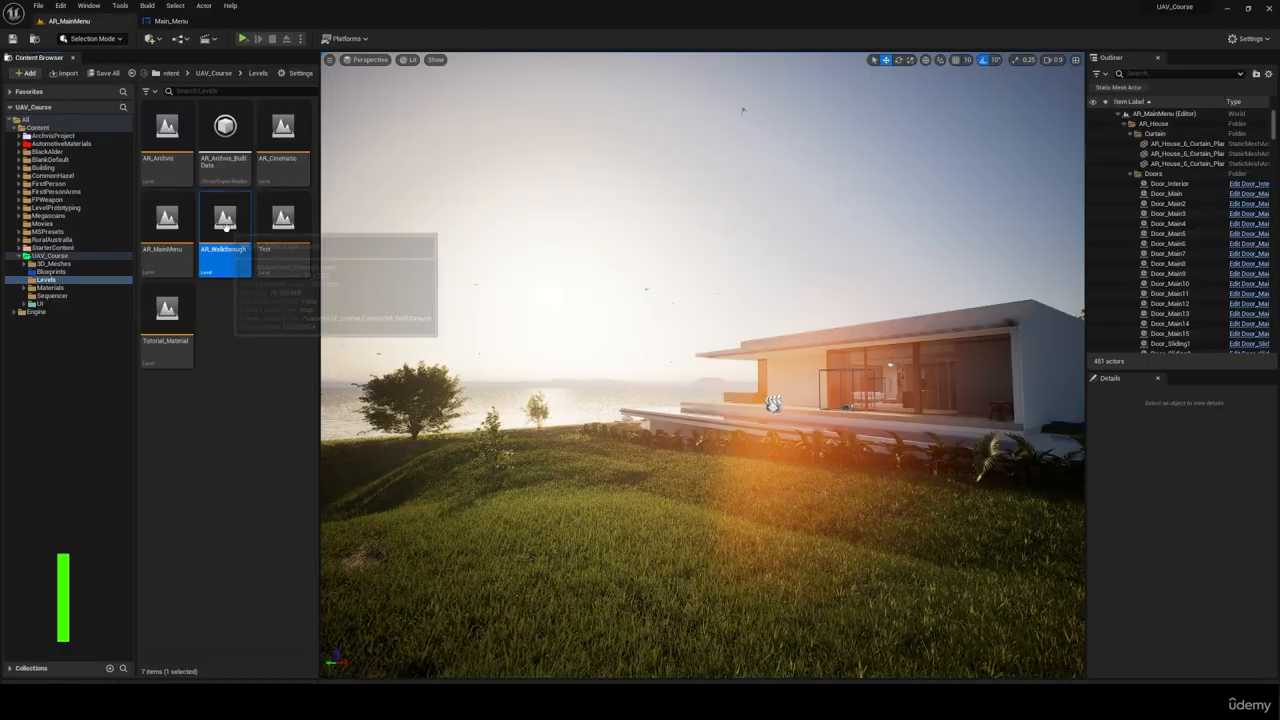
Step: Open the AR_Walkthrough level's Level Blueprint and delete its Event Tick node
{"action": "double_click", "coordinate": [225, 225]}
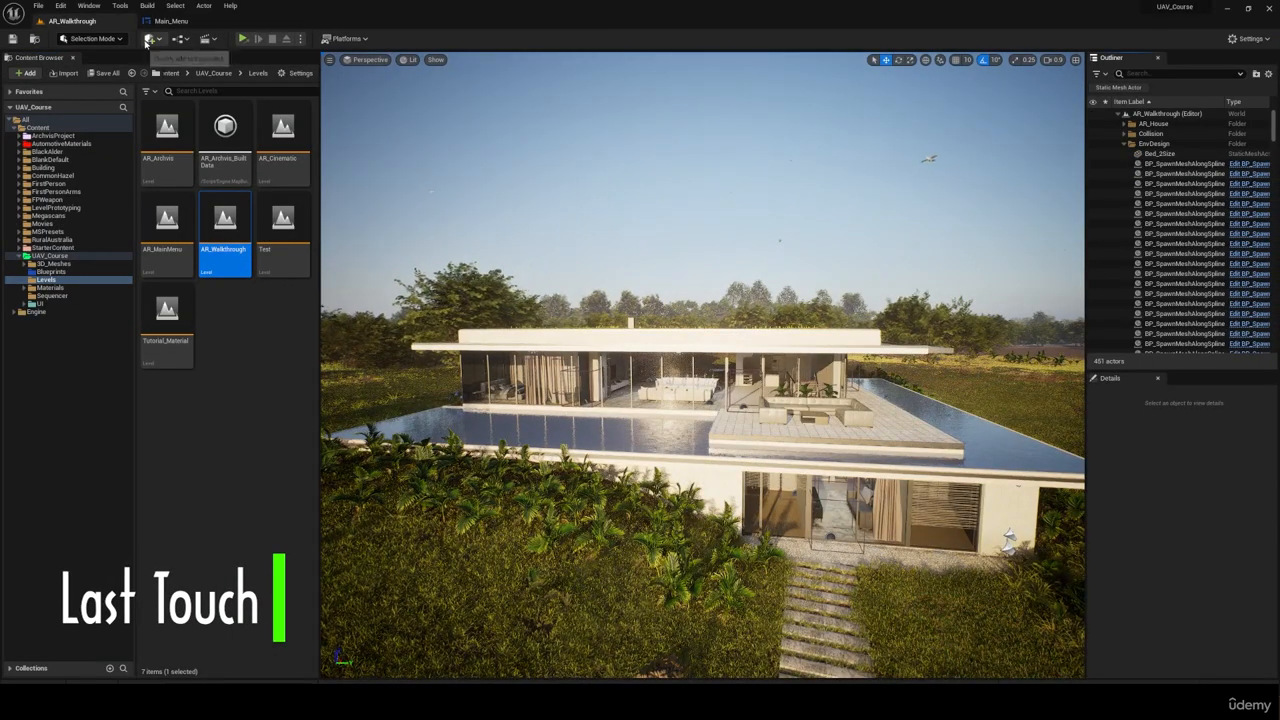
{"action": "left_click", "coordinate": [186, 39]}
{"action": "left_click", "coordinate": [228, 110]}
{"action": "double_click", "coordinate": [520, 91]}
{"action": "scroll", "coordinate": [688, 425], "scroll_direction": "down", "scroll_amount": 2}
{"action": "left_click_drag", "start_coordinate": [686, 410], "coordinate": [435, 296]}
{"action": "key", "text": "Delete"}
Step: Connect a Set Input Mode Game Only node to Event BeginPlay
{"action": "left_click_drag", "start_coordinate": [507, 273], "coordinate": [575, 273]}
{"action": "type", "text": "set inp"}
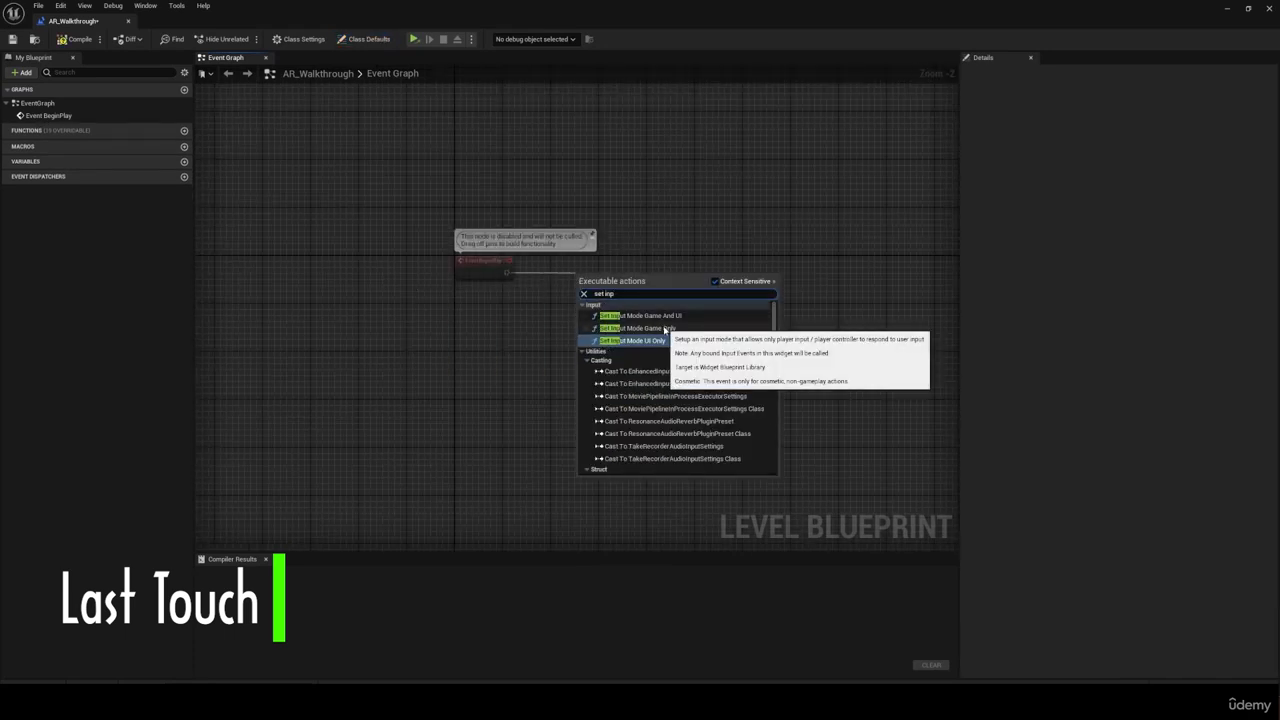
{"action": "left_click", "coordinate": [665, 329]}
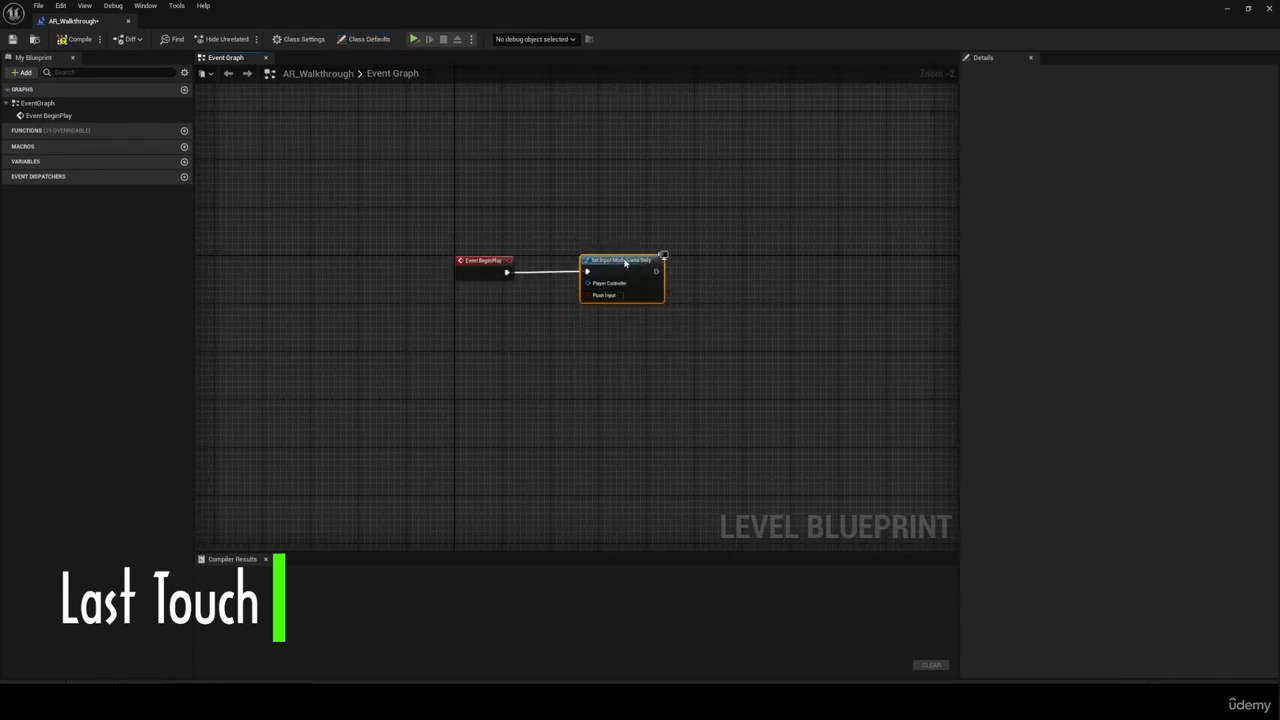
Step: Add a Get Player Controller node and connect its Return Value to Set Input Mode Game Only's Player Controller input
{"action": "scroll", "coordinate": [630, 287], "scroll_direction": "up", "scroll_amount": 2}
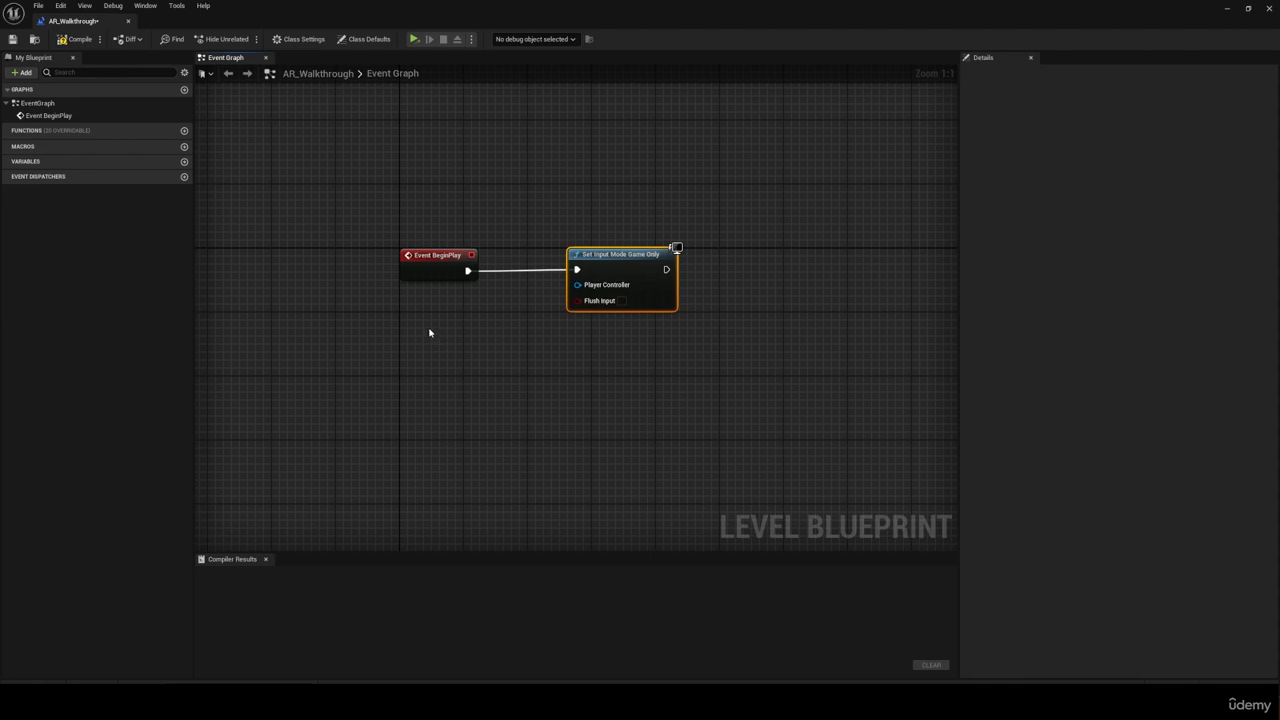
{"action": "right_click", "coordinate": [447, 316]}
{"action": "type", "text": "get player"}
{"action": "left_click", "coordinate": [496, 352]}
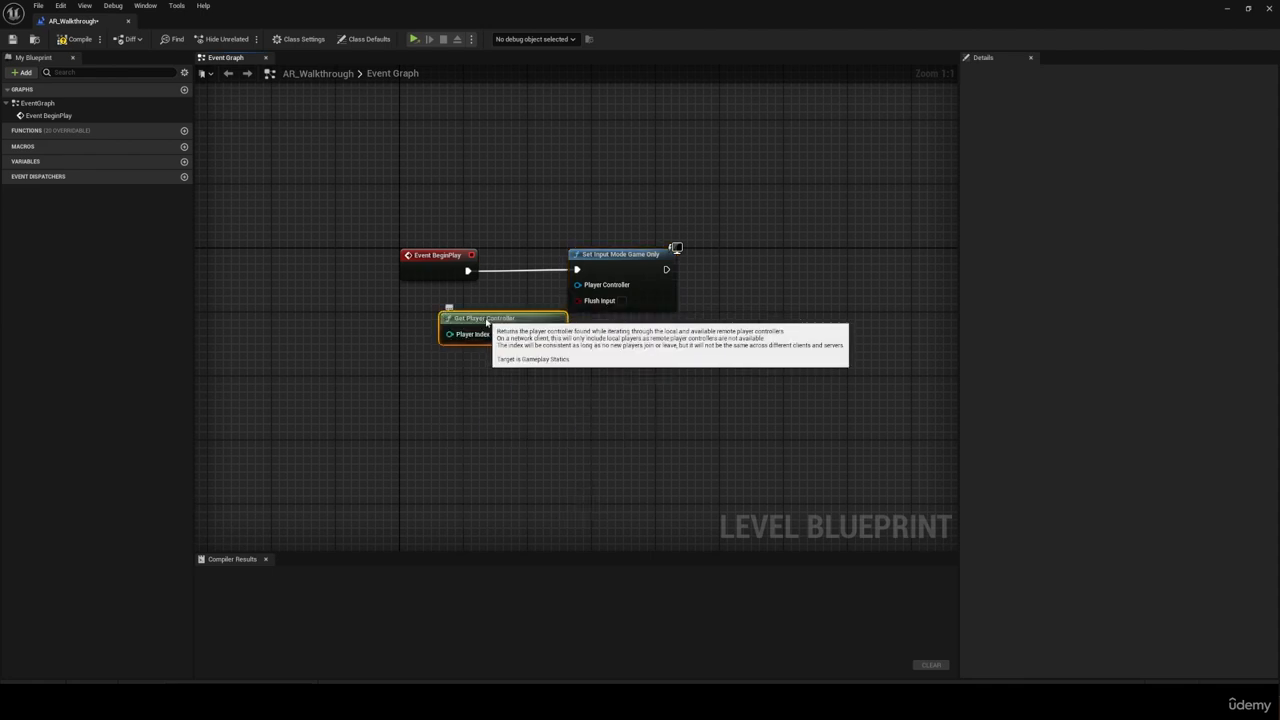
{"action": "left_click_drag", "start_coordinate": [487, 319], "coordinate": [432, 319]}
{"action": "left_click_drag", "start_coordinate": [500, 333], "coordinate": [578, 288]}
{"action": "left_click_drag", "start_coordinate": [618, 255], "coordinate": [634, 255]}
Step: Add an Escape key event below the BeginPlay nodes in the AR_Walkthrough graph
{"action": "right_click", "coordinate": [420, 435]}
{"action": "type", "text": "escape"}
{"action": "key", "text": "Return"}
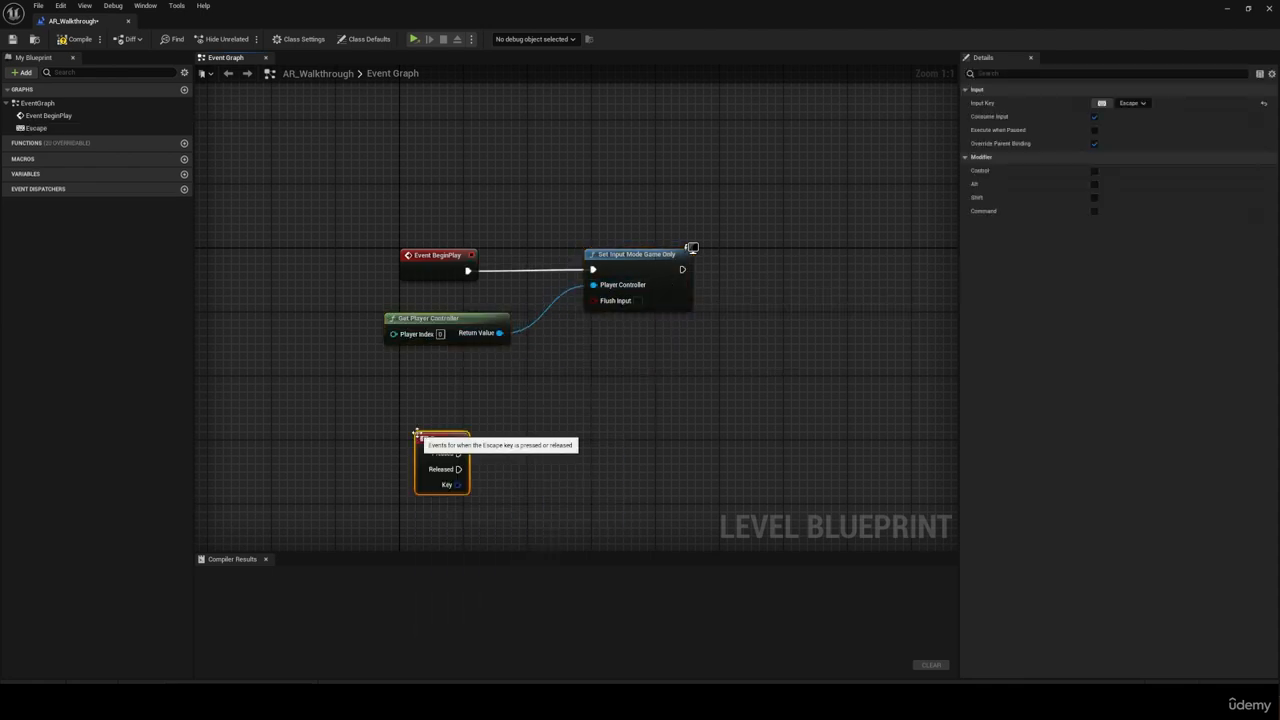
Step: Connect Escape's Pressed output to an Open Level (by Object Reference) node set to AR_MainMenu, and compile the level blueprint
{"action": "left_click_drag", "start_coordinate": [447, 437], "coordinate": [538, 456]}
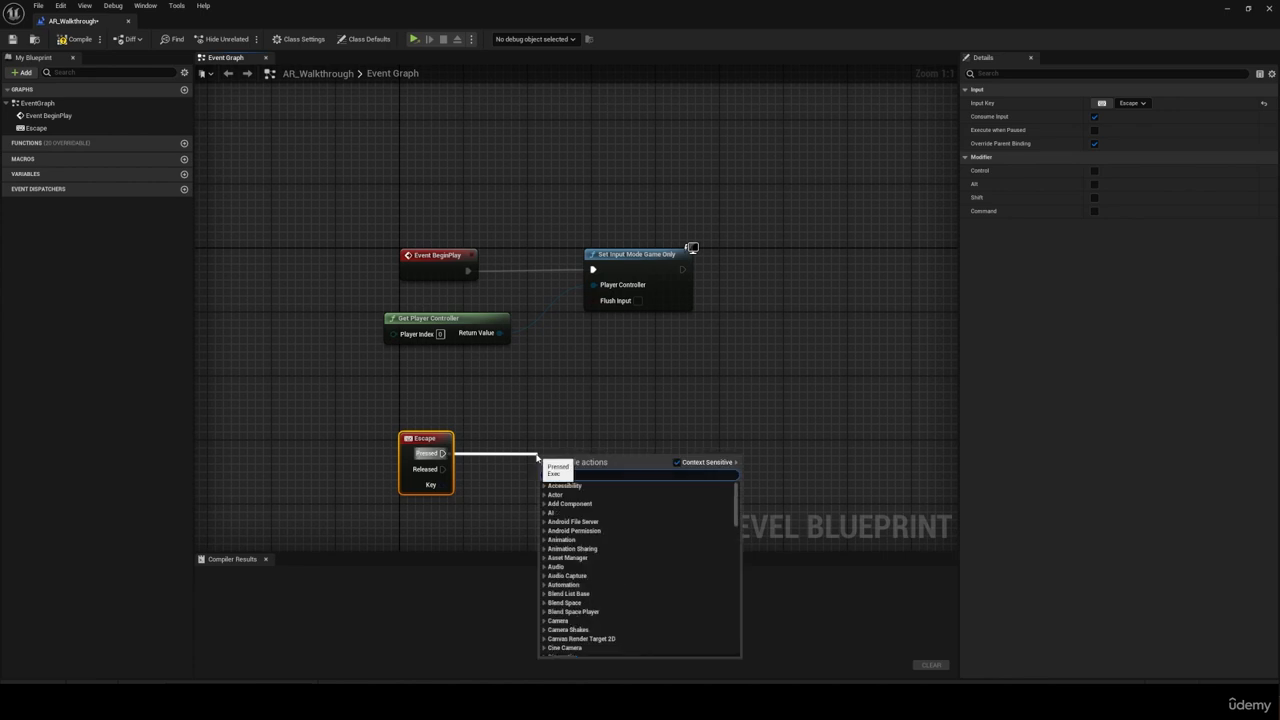
{"action": "type", "text": "open level"}
{"action": "left_click", "coordinate": [610, 509]}
{"action": "left_click", "coordinate": [580, 494]}
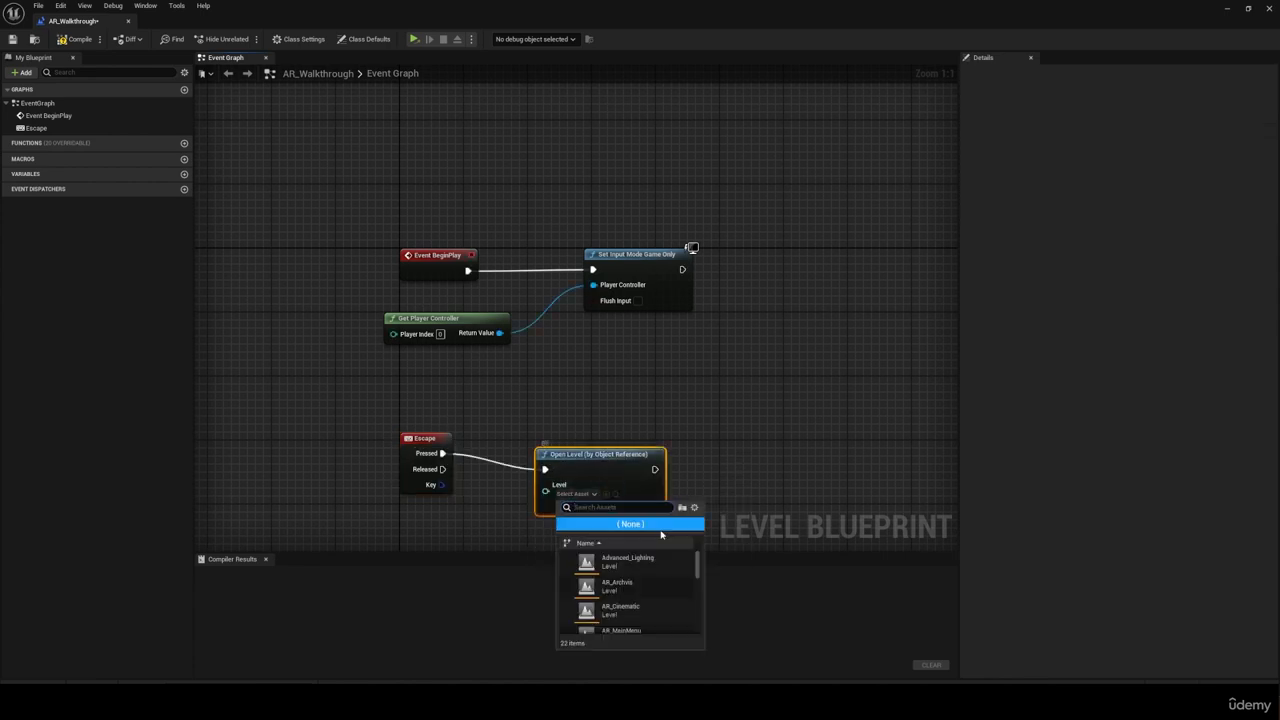
{"action": "scroll", "coordinate": [651, 595], "scroll_direction": "down", "scroll_amount": 1}
{"action": "left_click", "coordinate": [645, 605]}
{"action": "left_click_drag", "start_coordinate": [606, 456], "coordinate": [614, 440]}
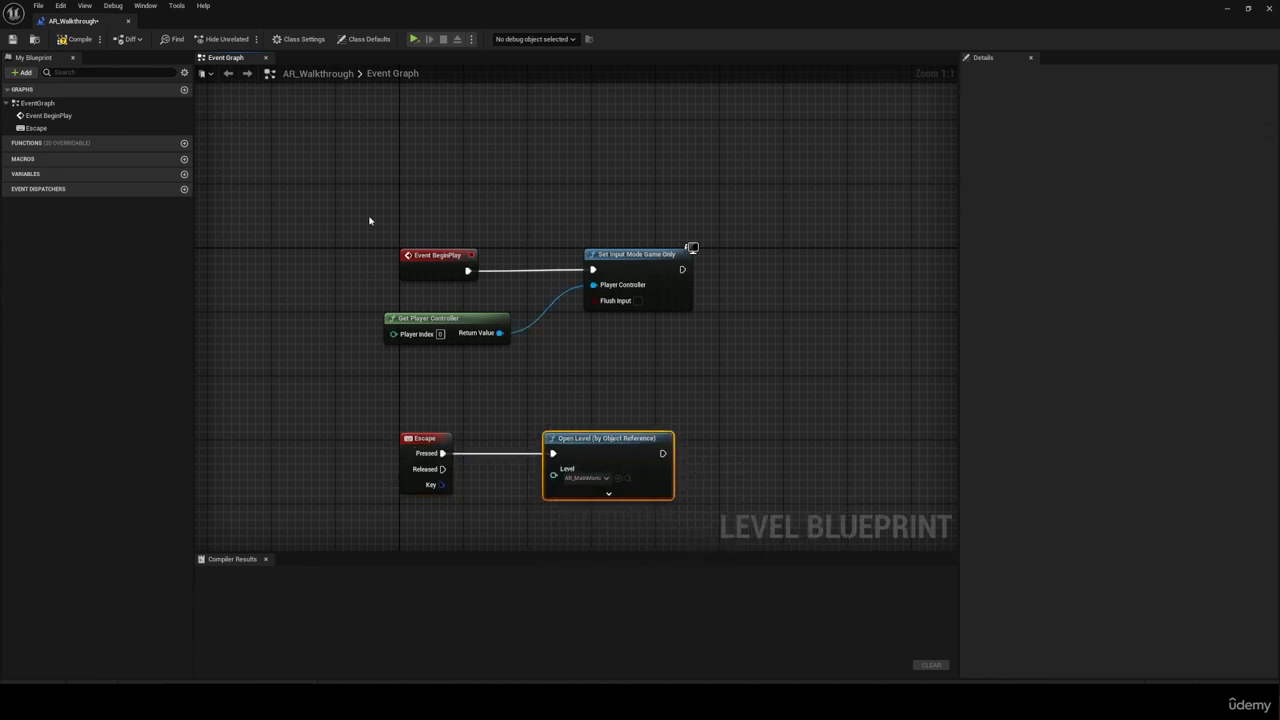
{"action": "left_click", "coordinate": [78, 39]}
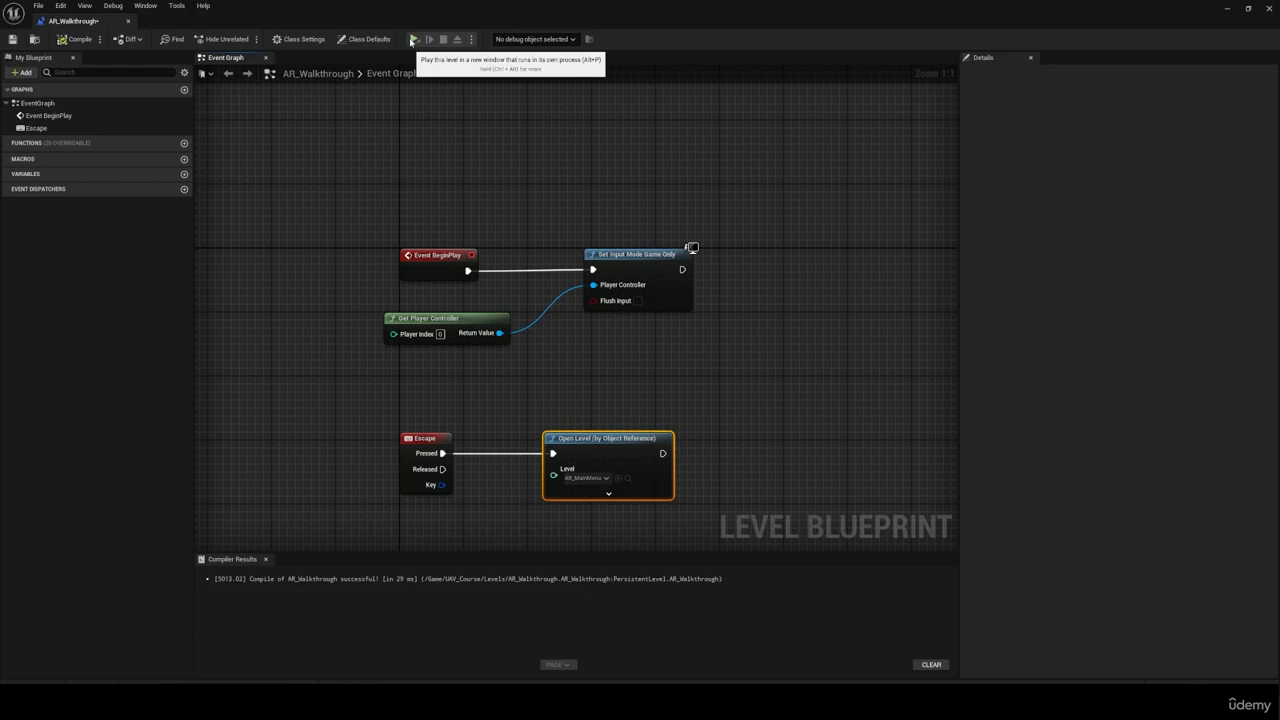
Step: Run the standalone game, start the walkthrough with the menu's Play option, and walk around the house to test it
{"action": "left_click", "coordinate": [412, 39]}
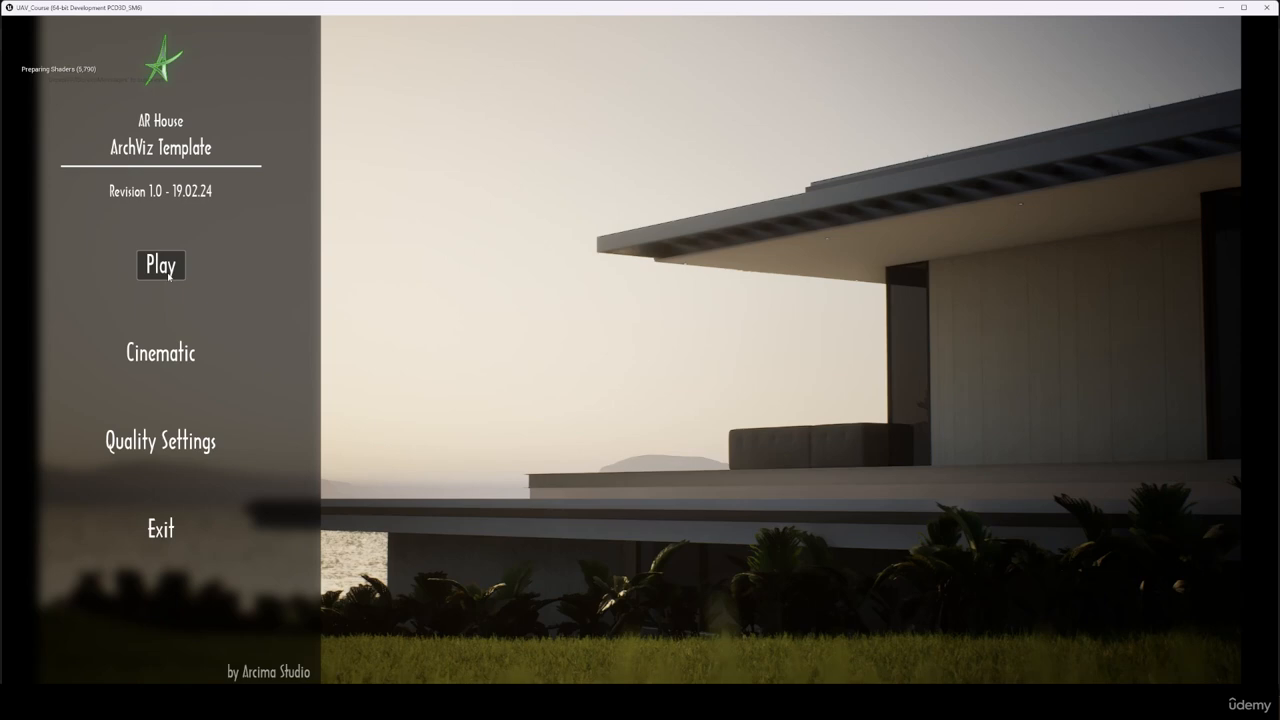
{"action": "left_click", "coordinate": [161, 265]}
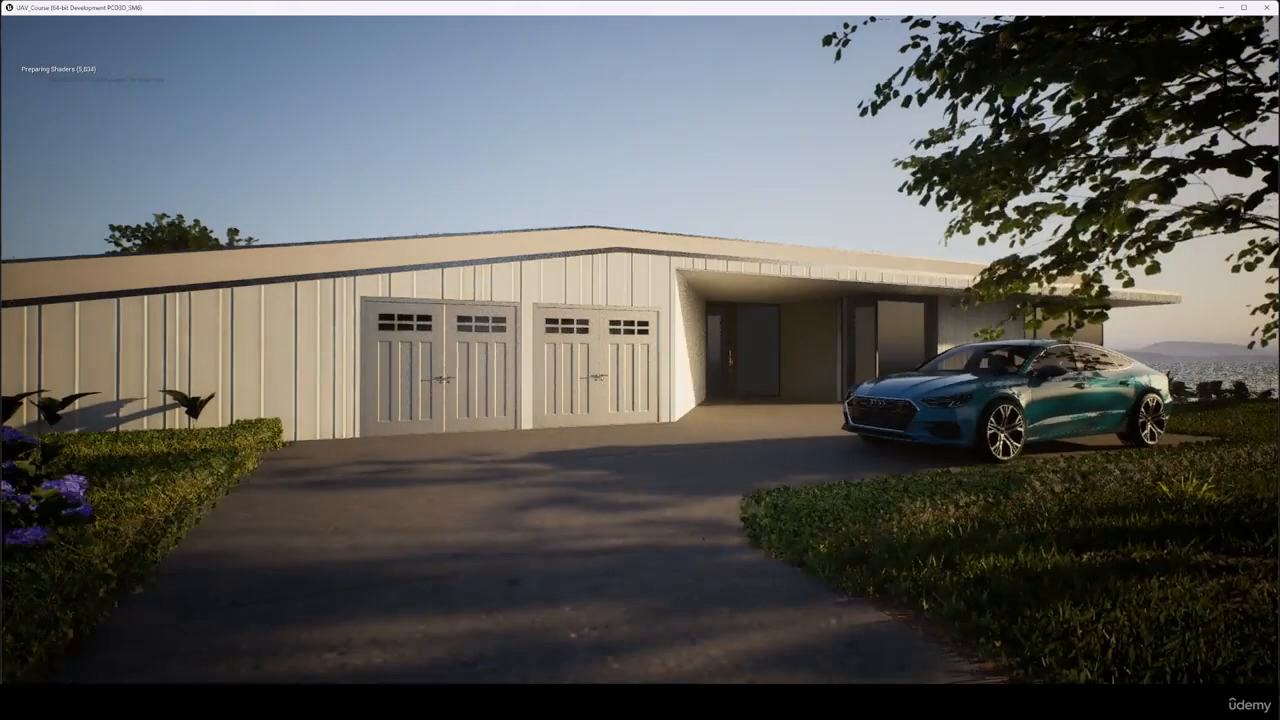
{"action": "key", "text": "w"}
{"action": "key", "text": "w"}
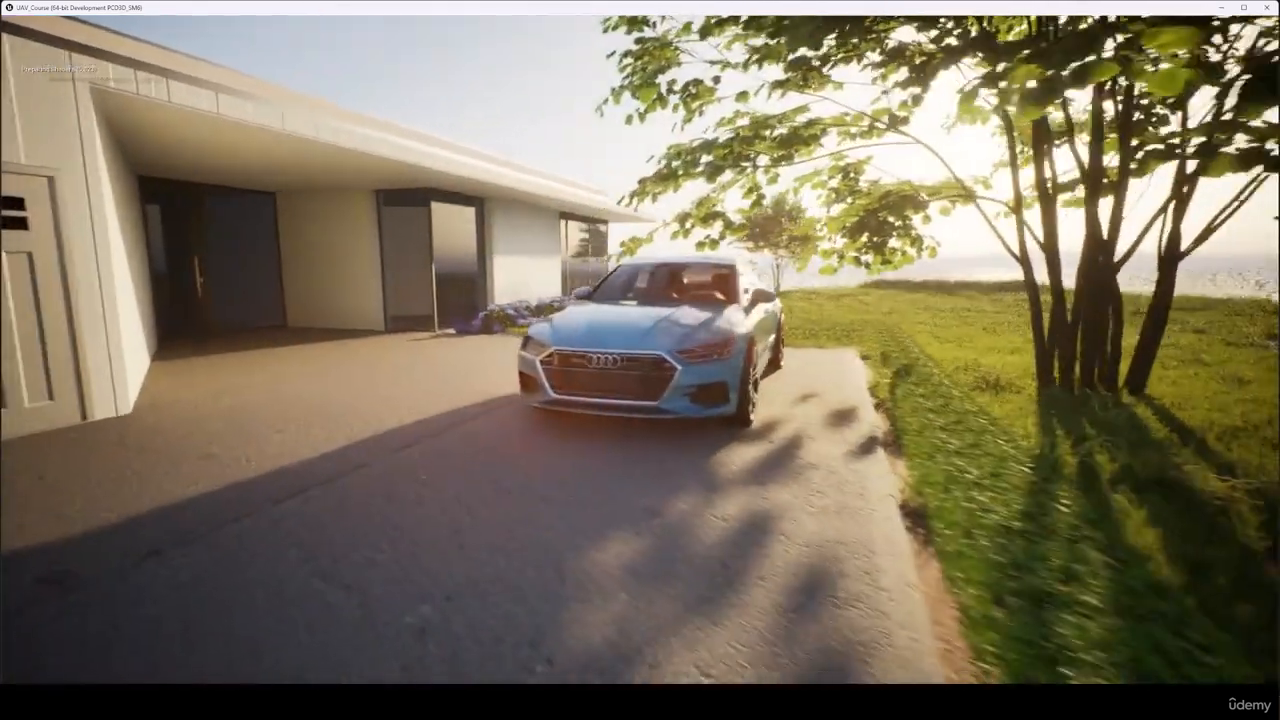
{"action": "key", "text": "w"}
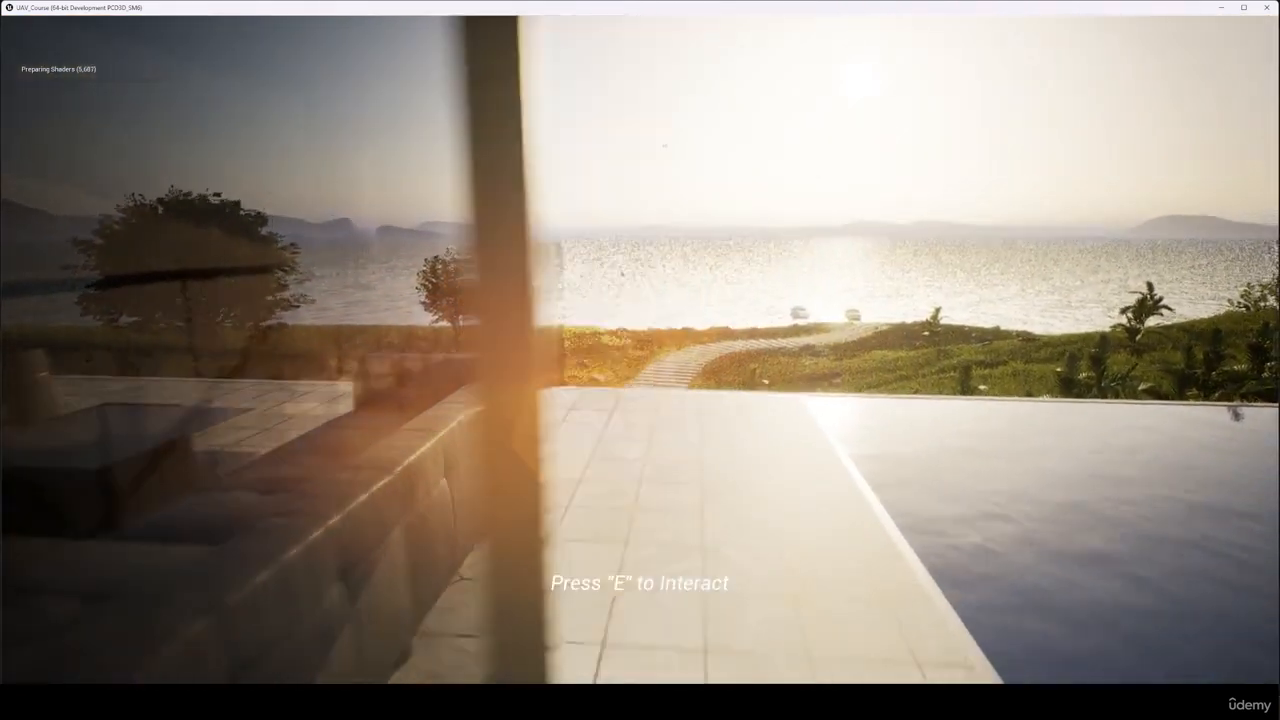
{"action": "key", "text": "w"}
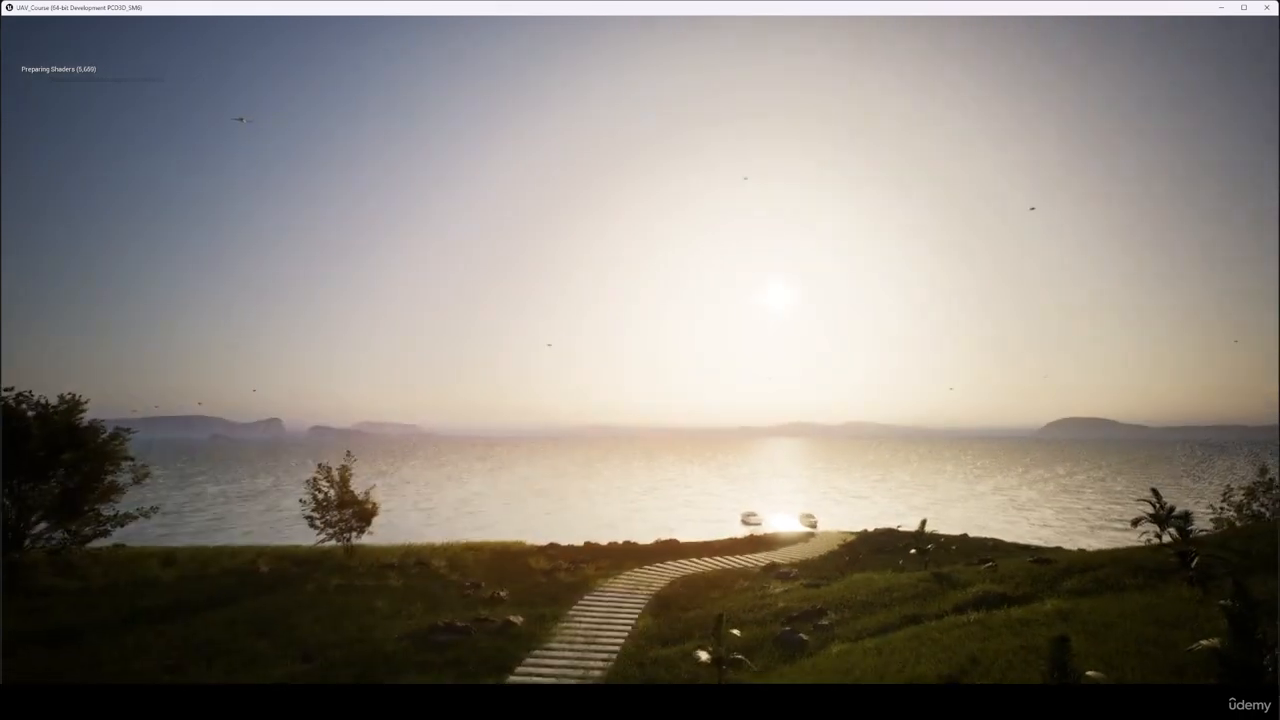